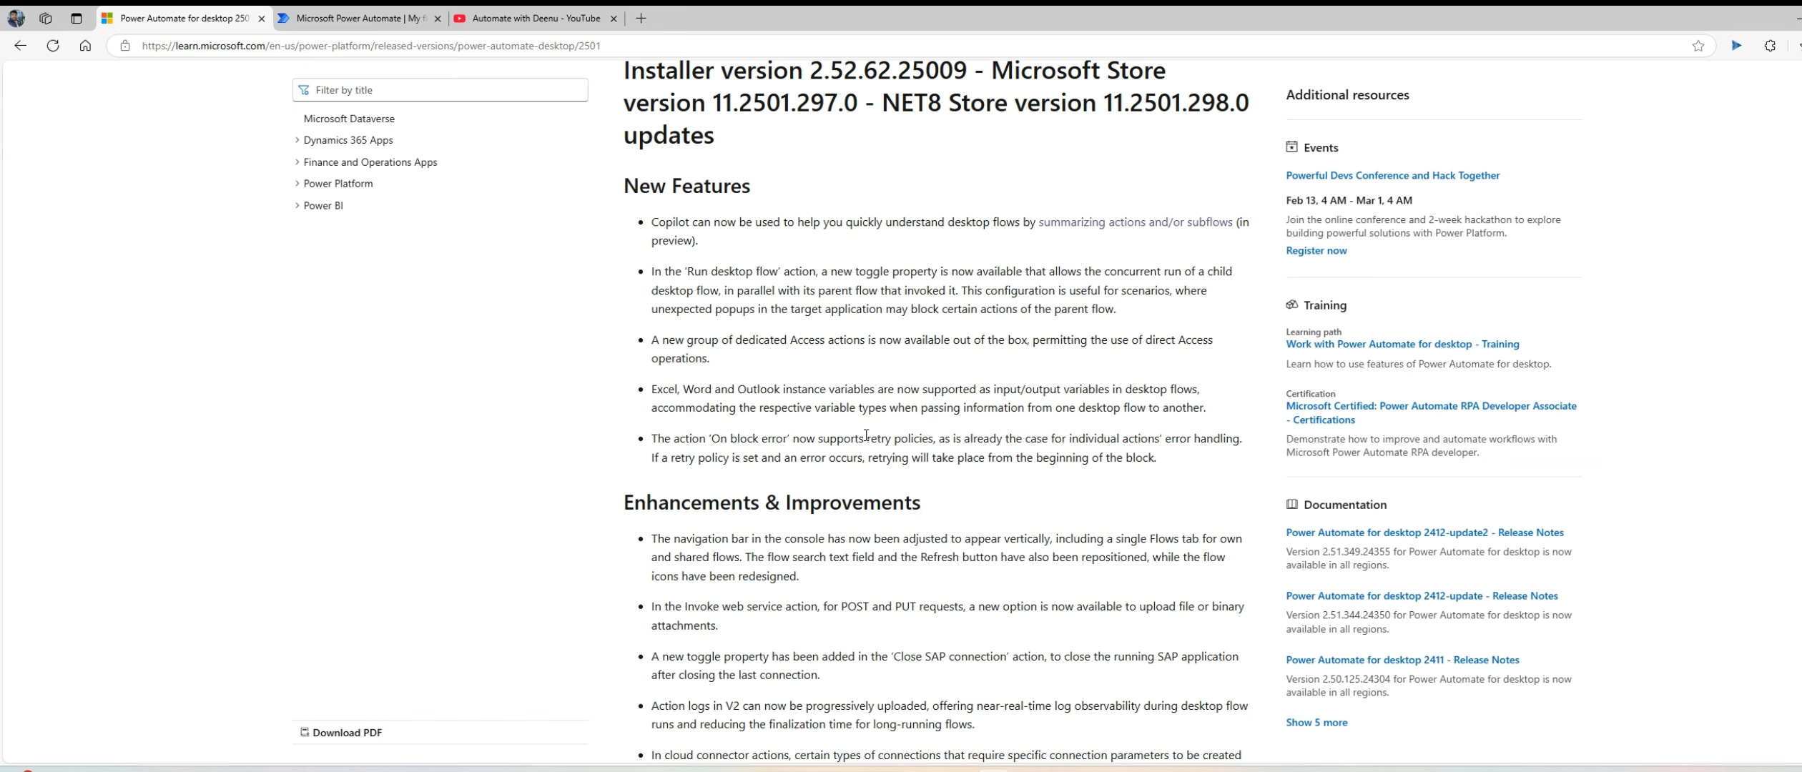
Step: Review the new features and the enhancements and improvements in the Power Automate for desktop 2501 release notes
scroll(866, 434, up, 1)
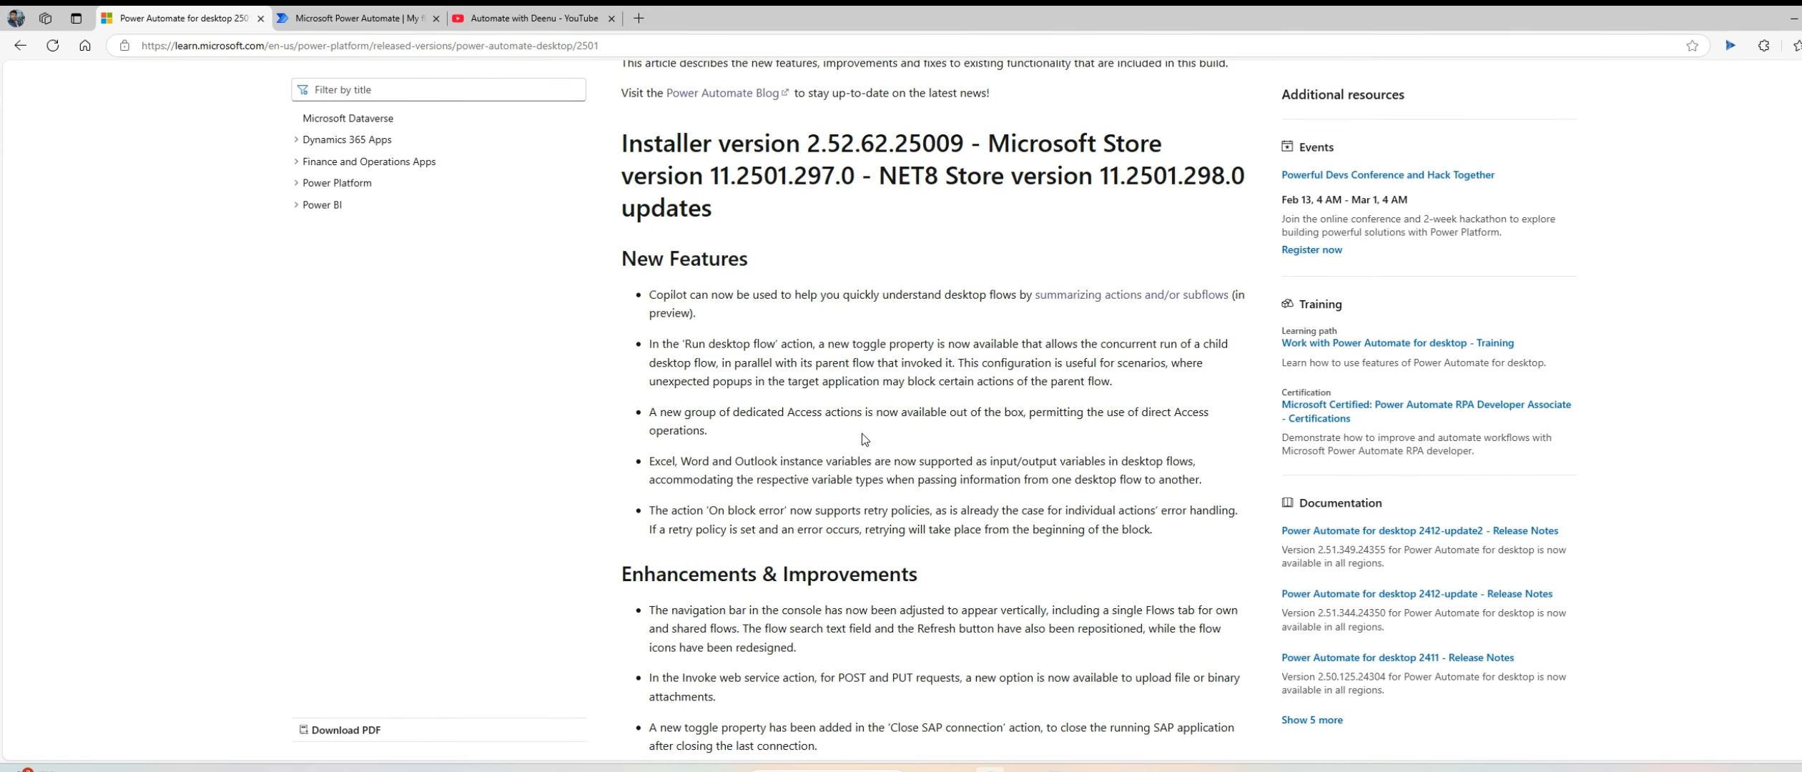
scroll(862, 434, down, 2)
scroll(863, 433, down, 1)
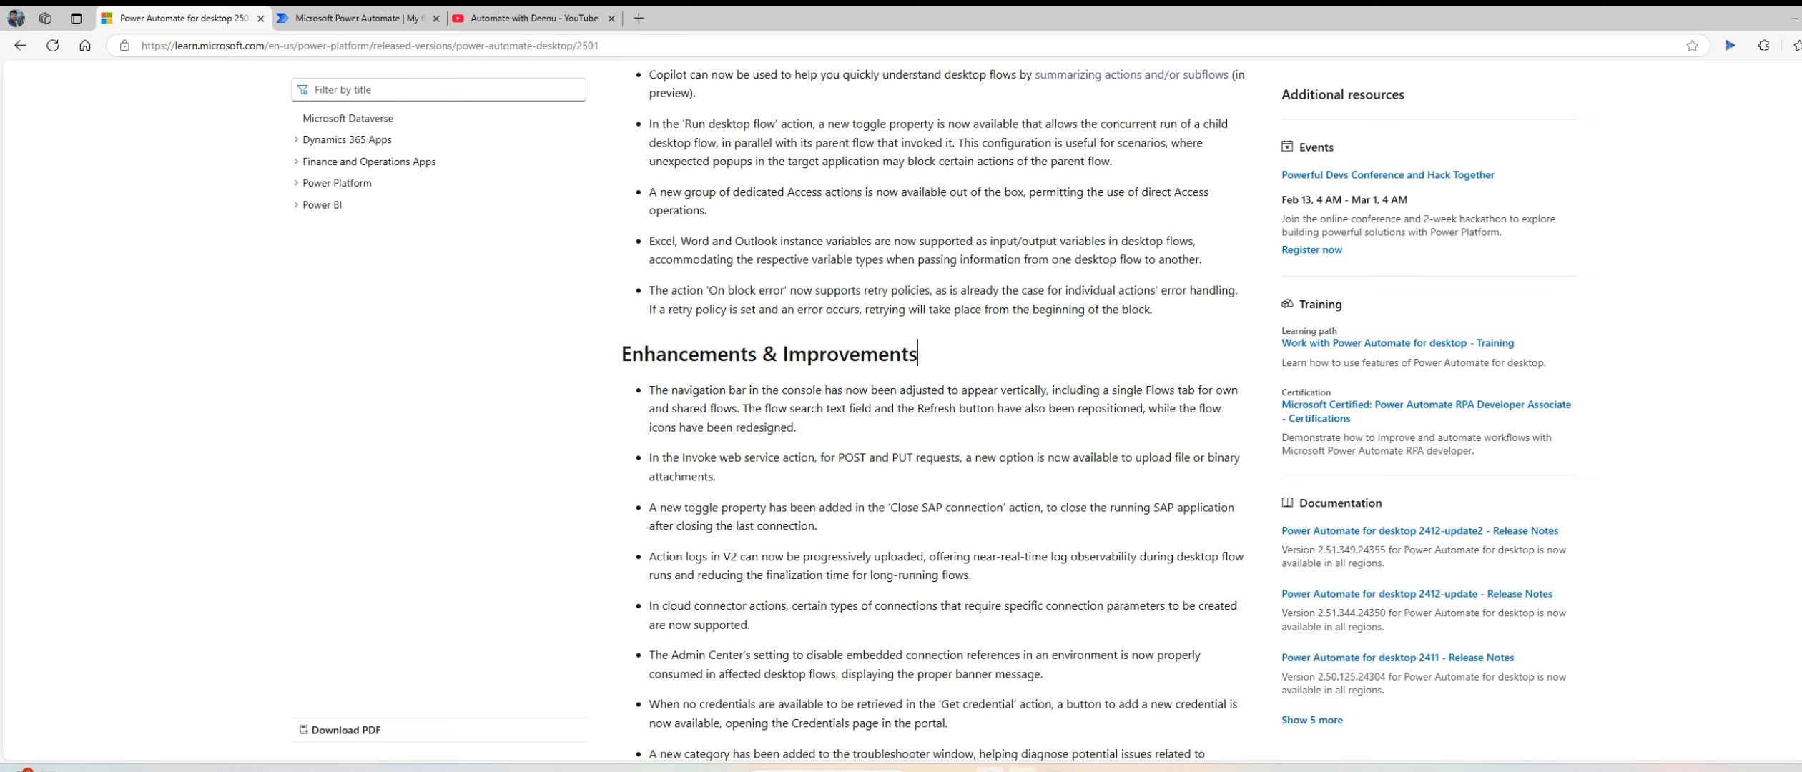
Step: Switch to Power Automate for desktop and create a new flow named "Invoke Web API"
click(1023, 769)
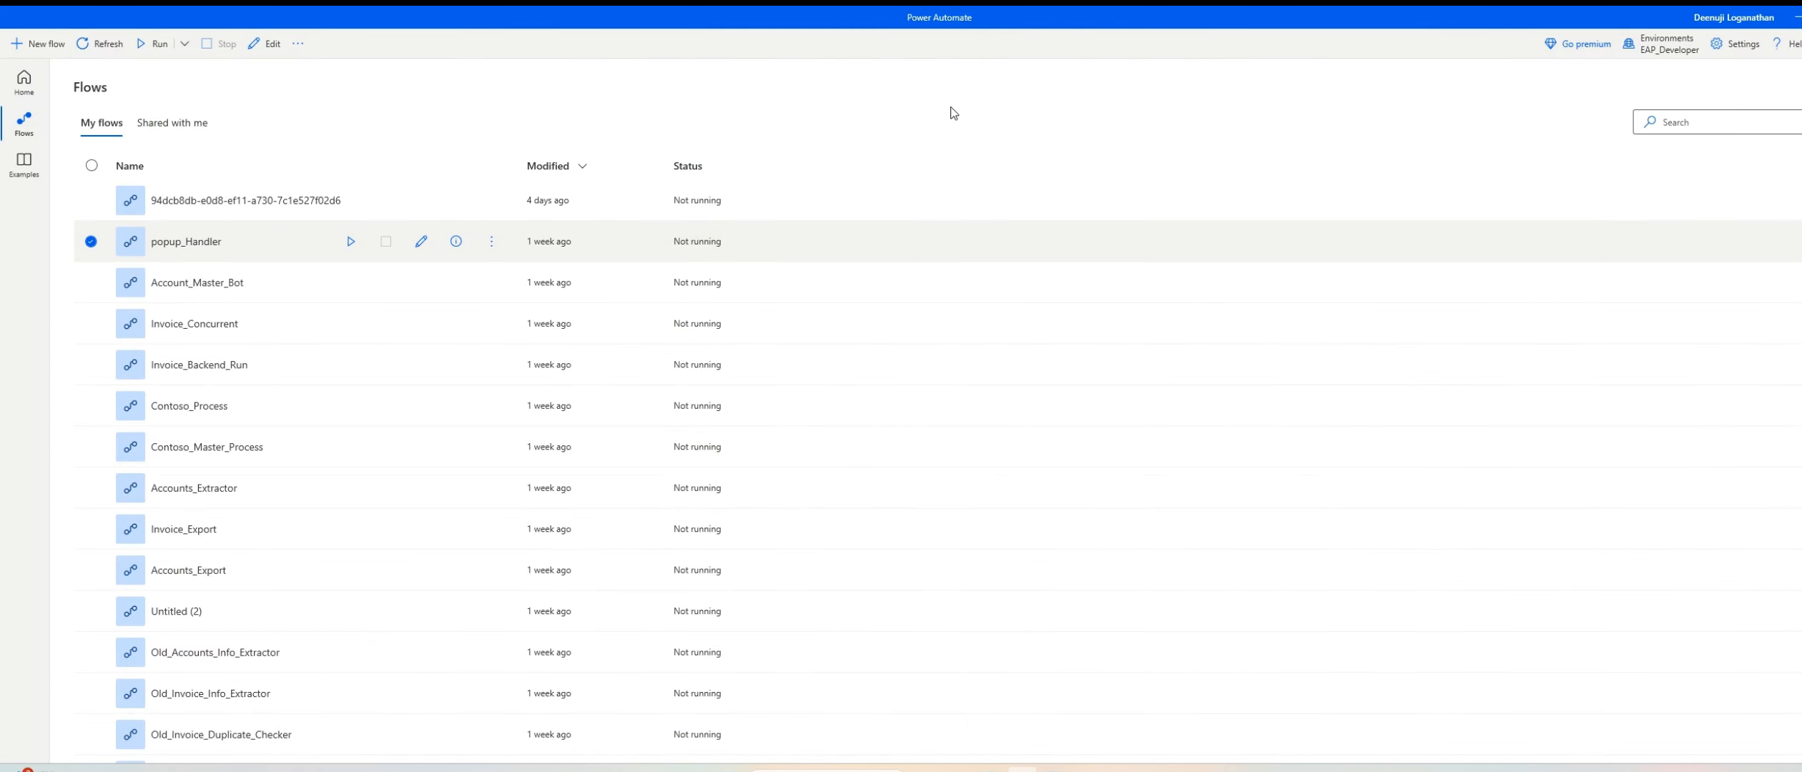
click(39, 44)
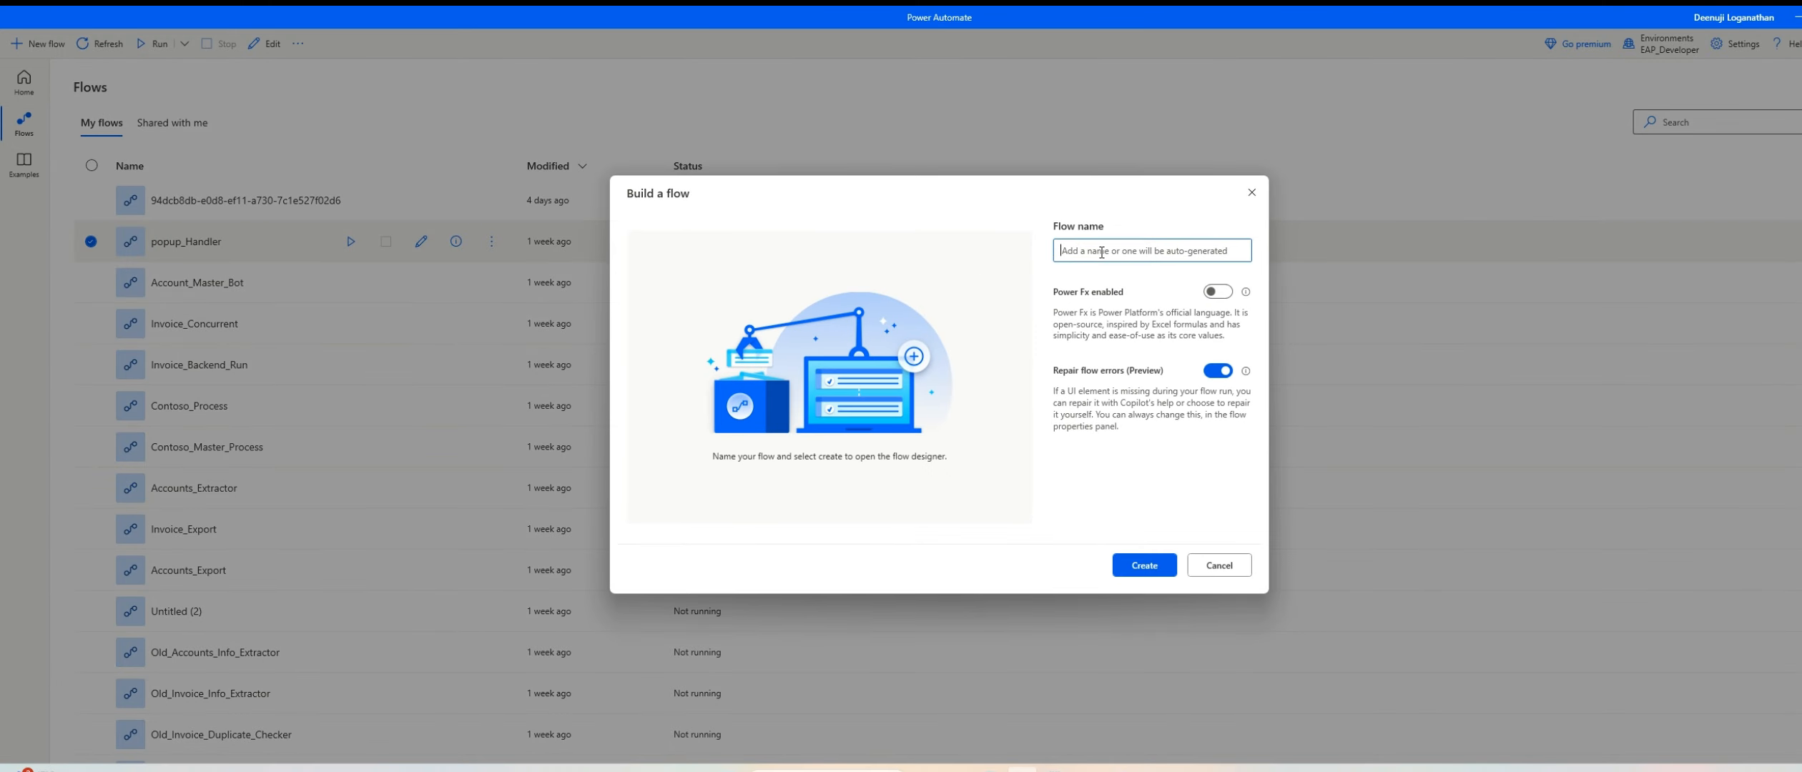
text(Invoke)
key(Caps_Lock)
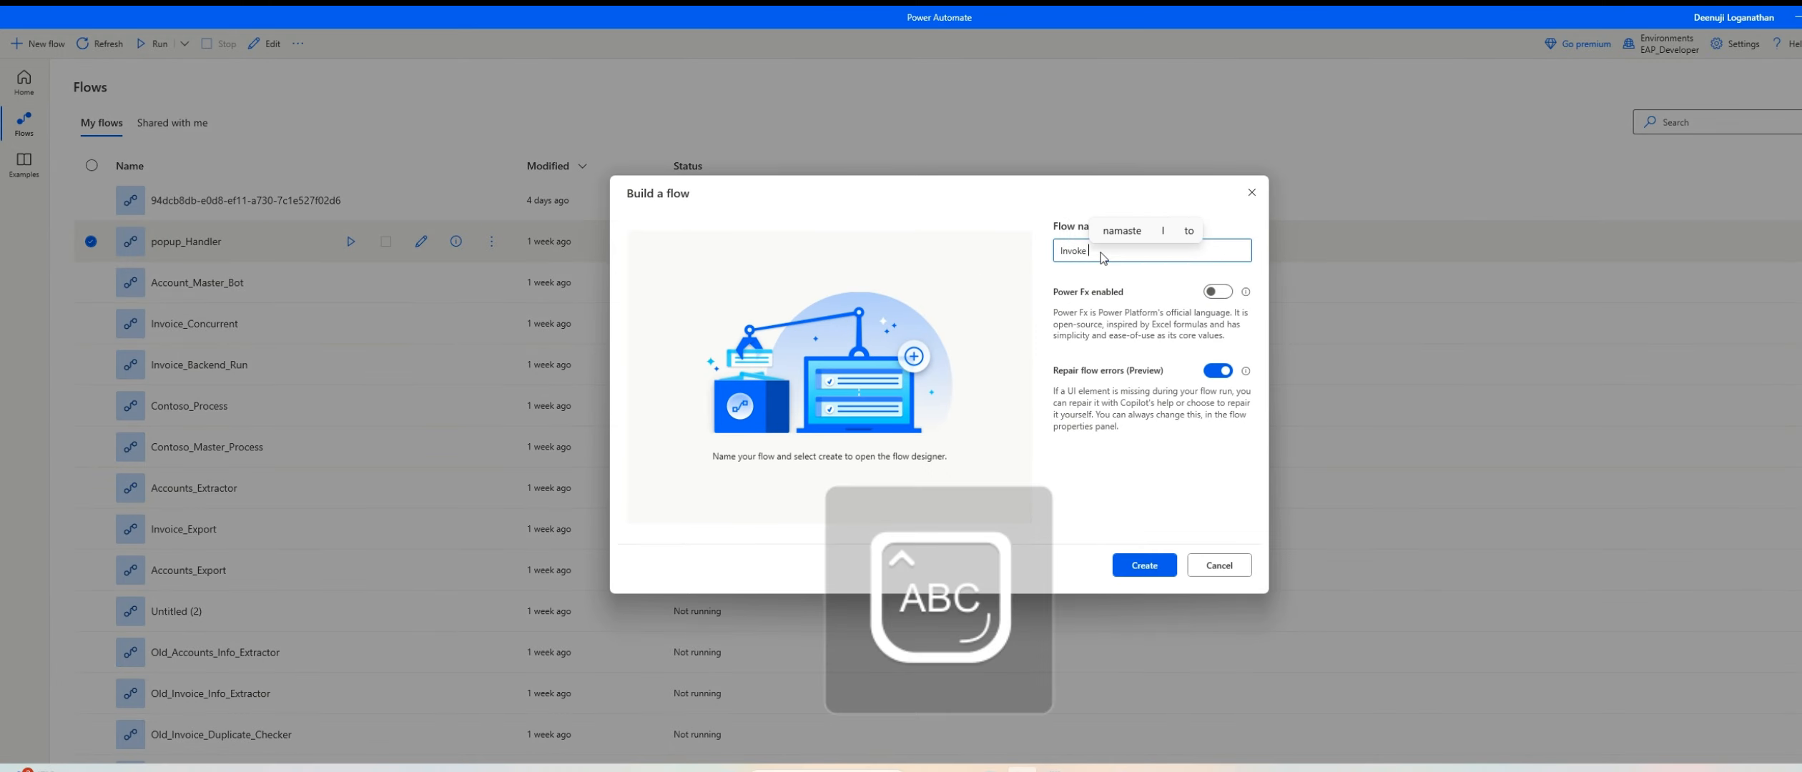
key(Caps_Lock)
text(W)
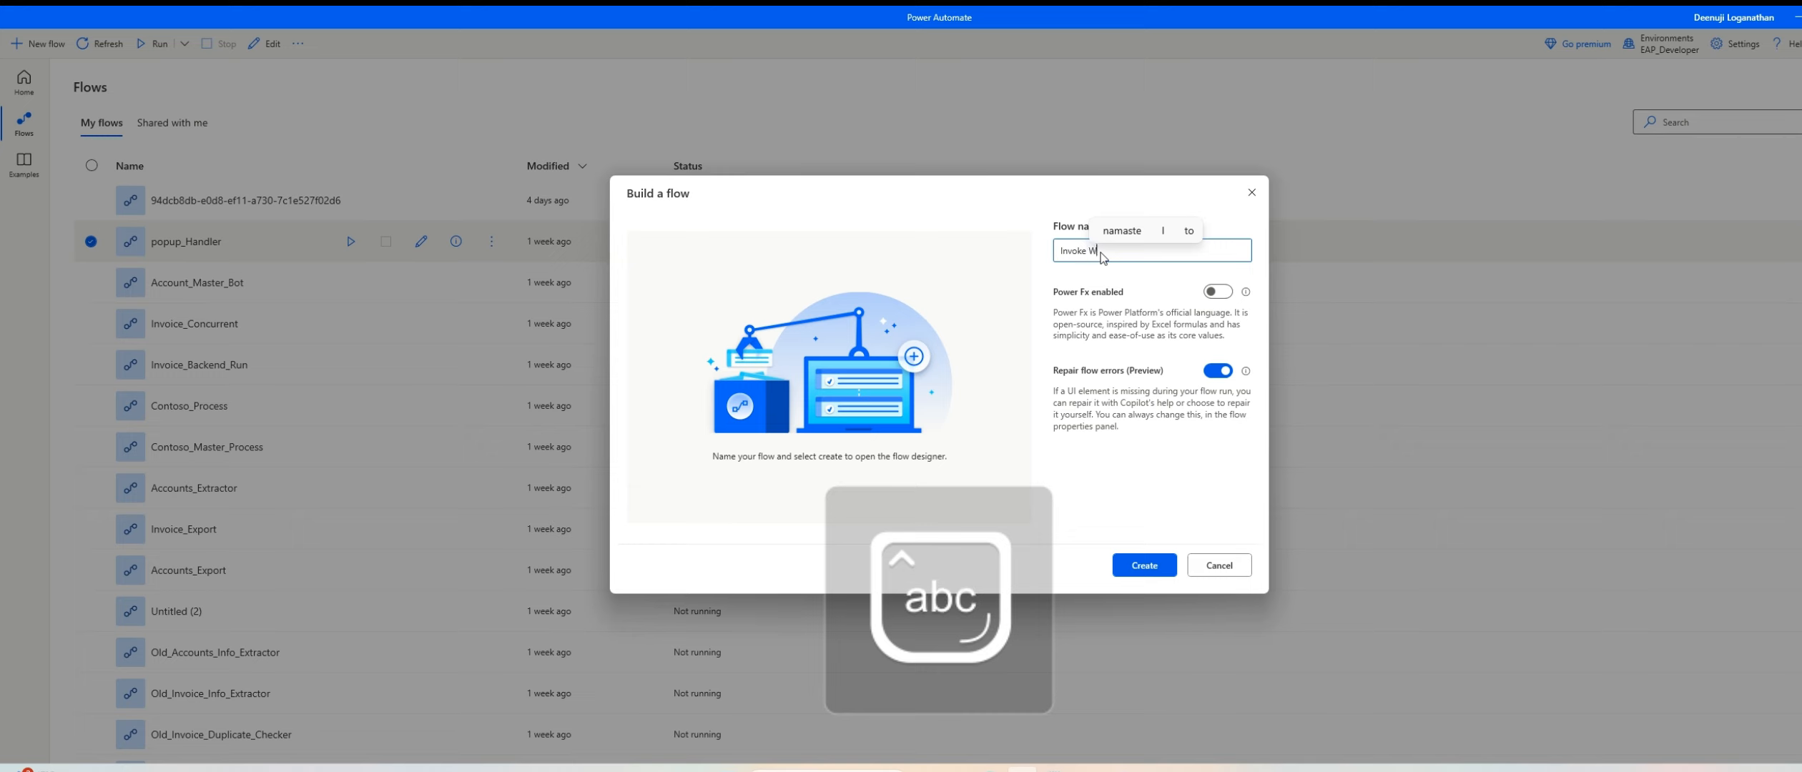
text(eb API)
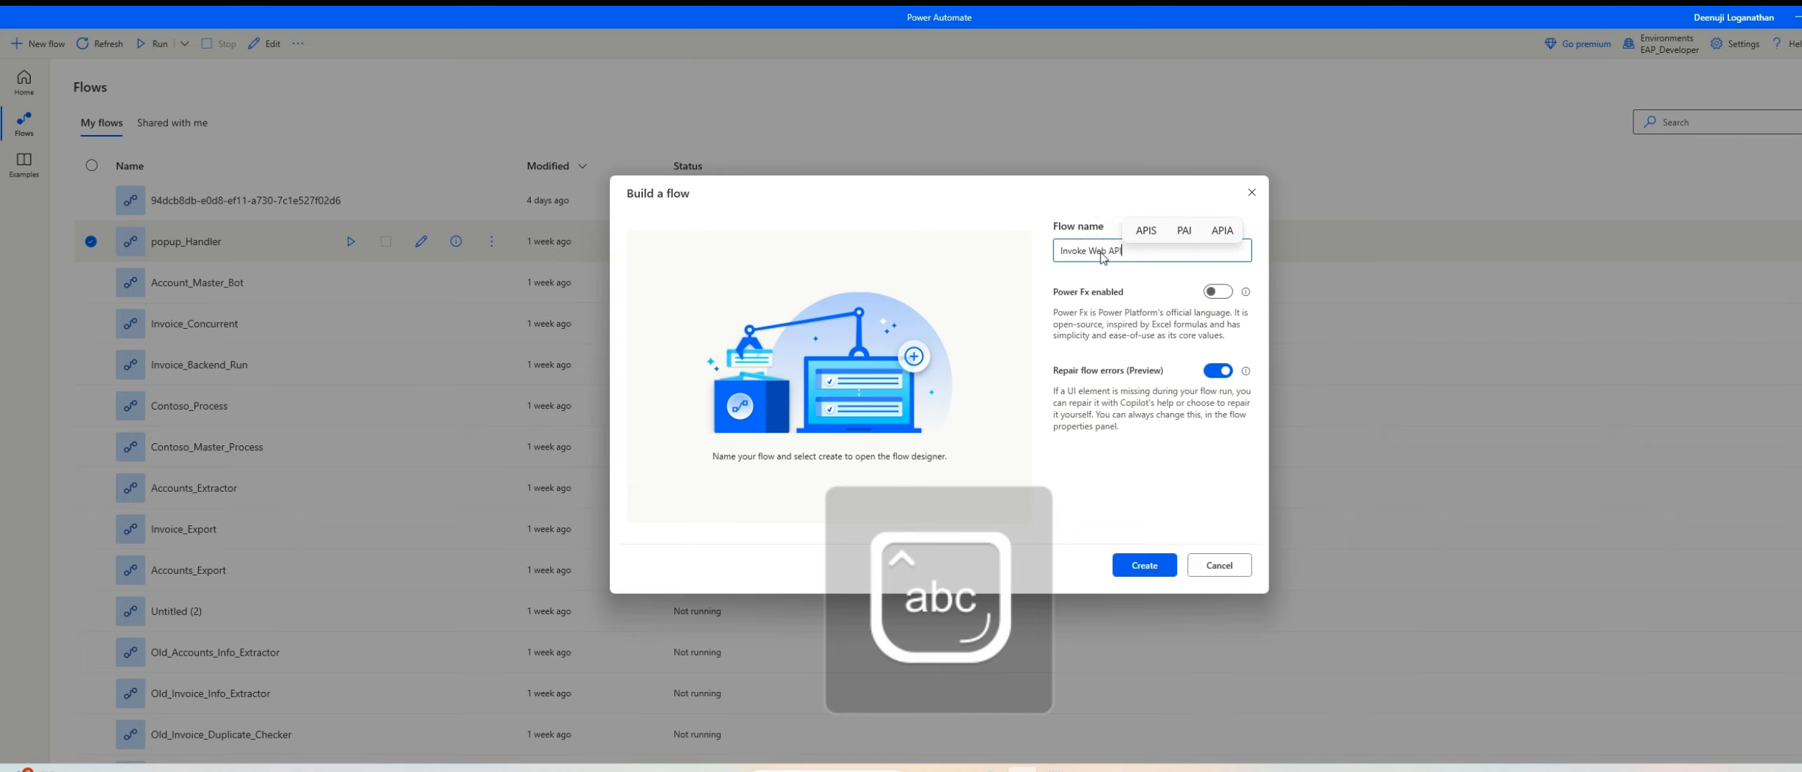
click(1156, 568)
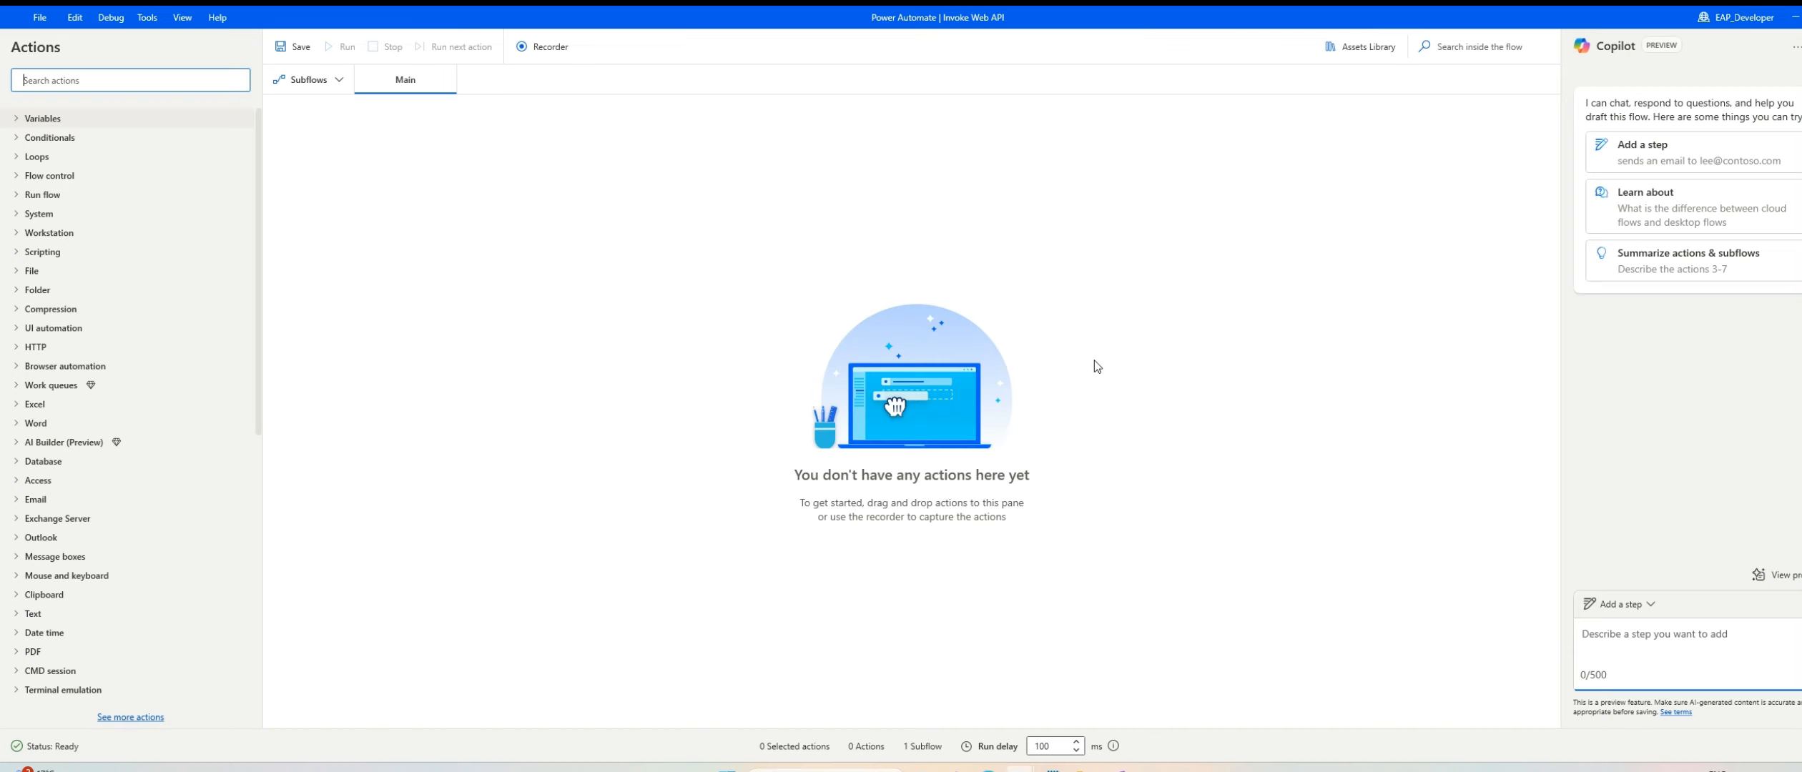
Step: Add an Invoke web service action to the Main subflow, using the POST method with attachment upload enabled
click(21, 348)
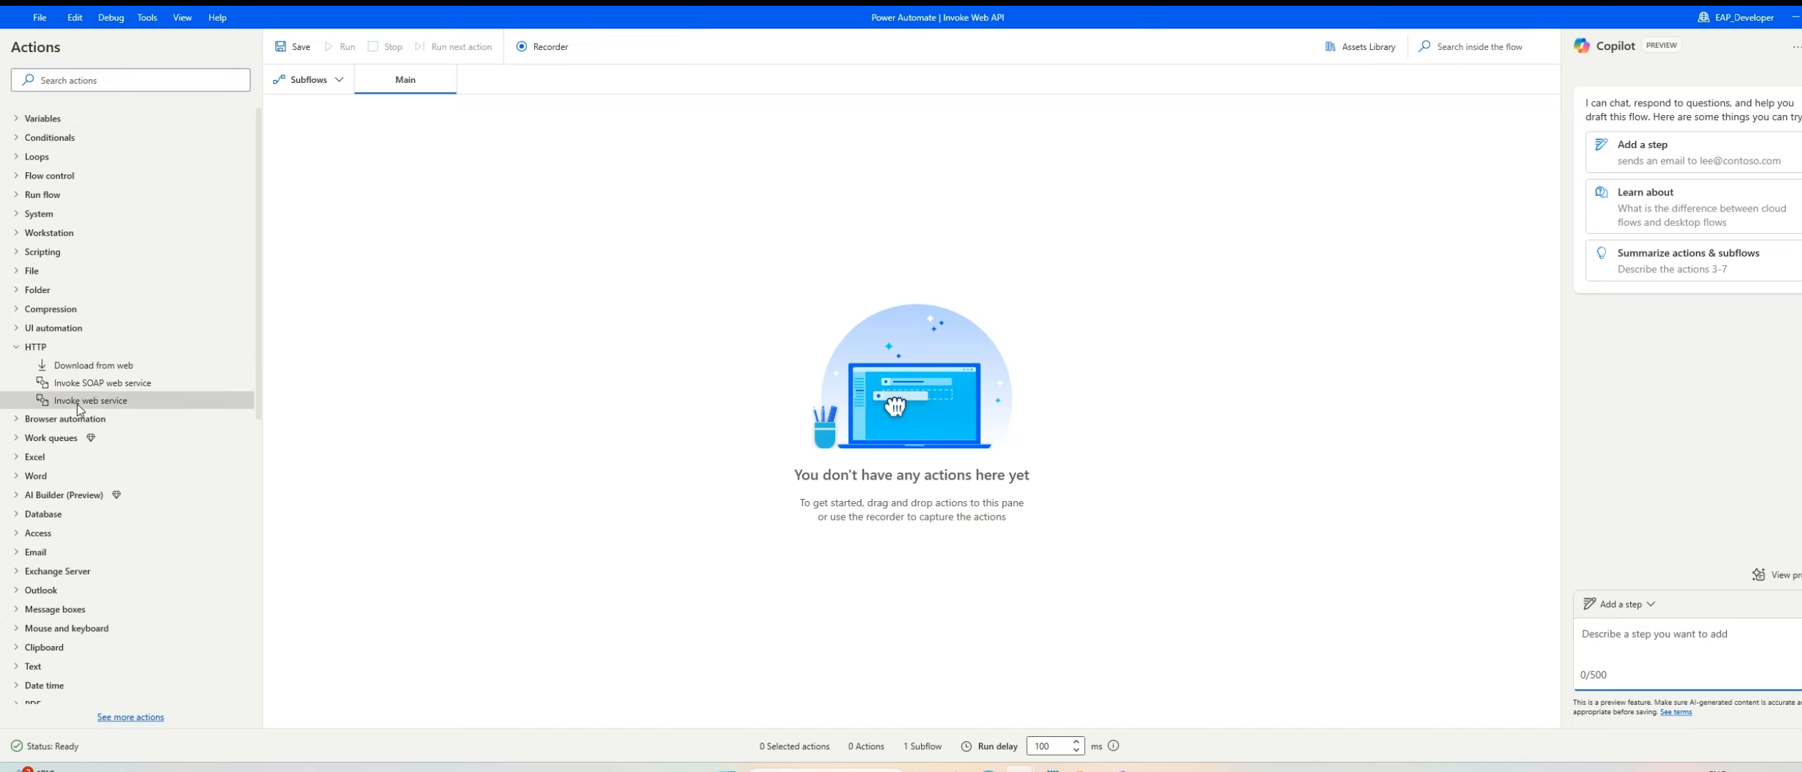
drag(77, 404, 623, 298)
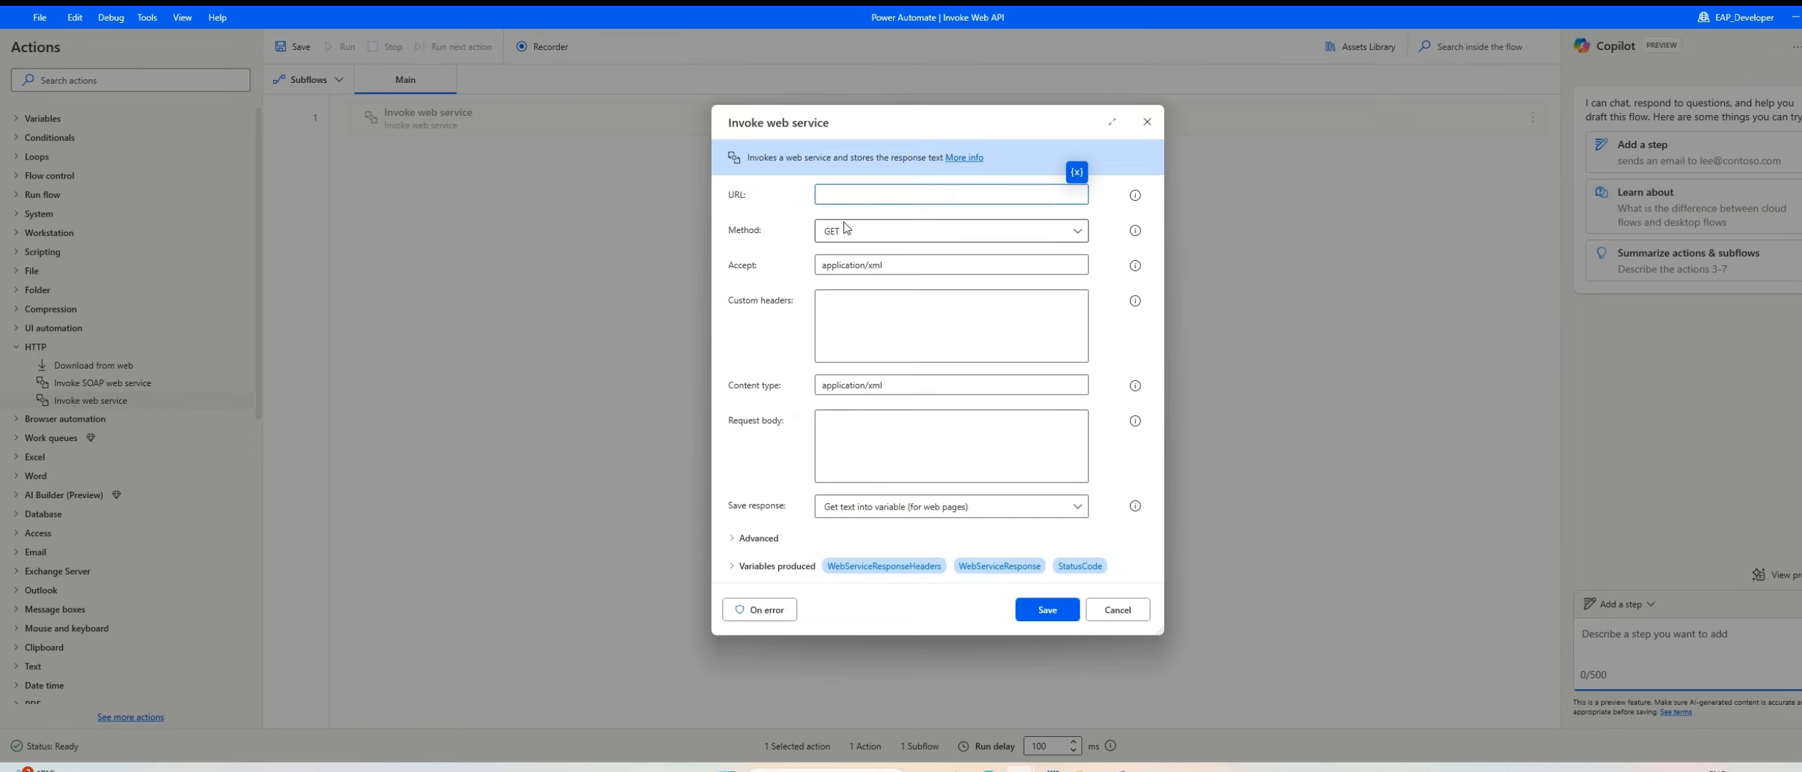
click(865, 238)
click(854, 279)
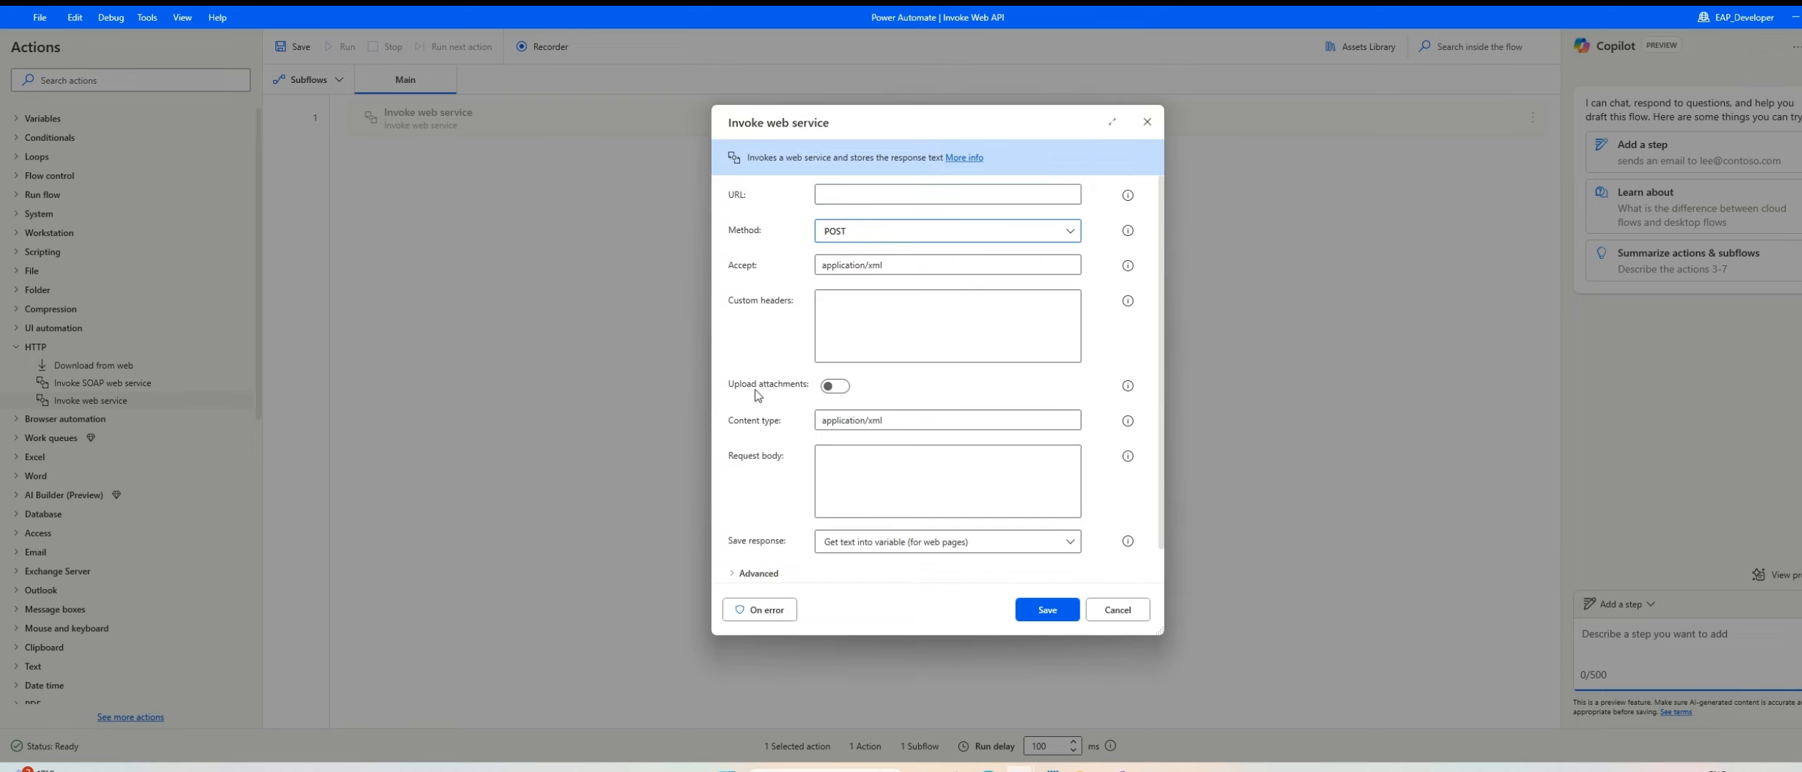
click(837, 388)
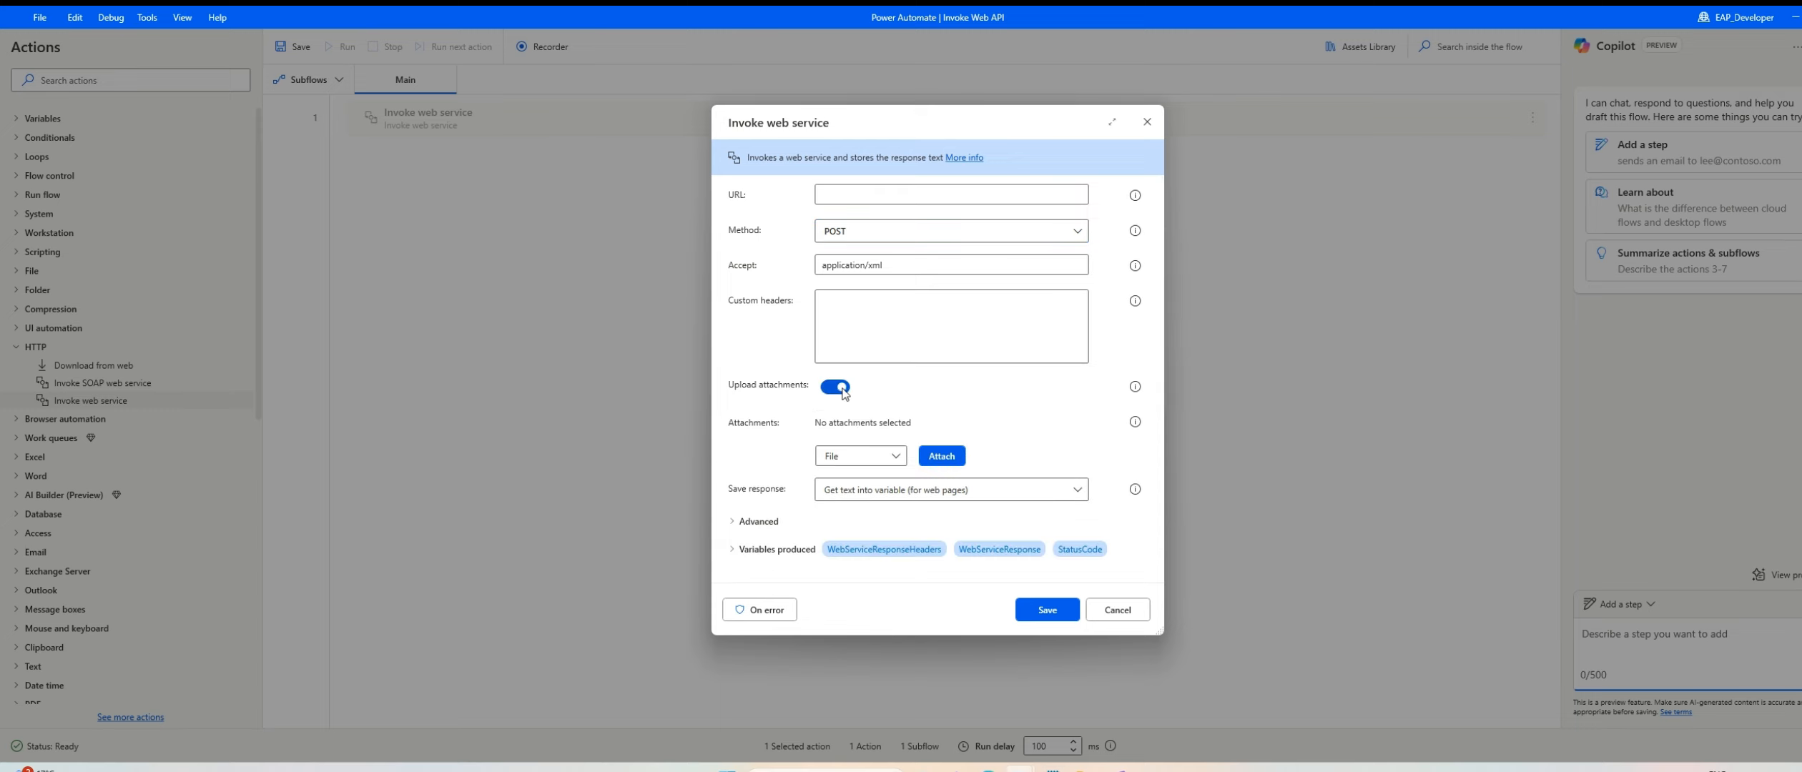
Step: Keep File as the attachment type and attach proforma-invoice-template-1x.png from the Boot folder
click(867, 461)
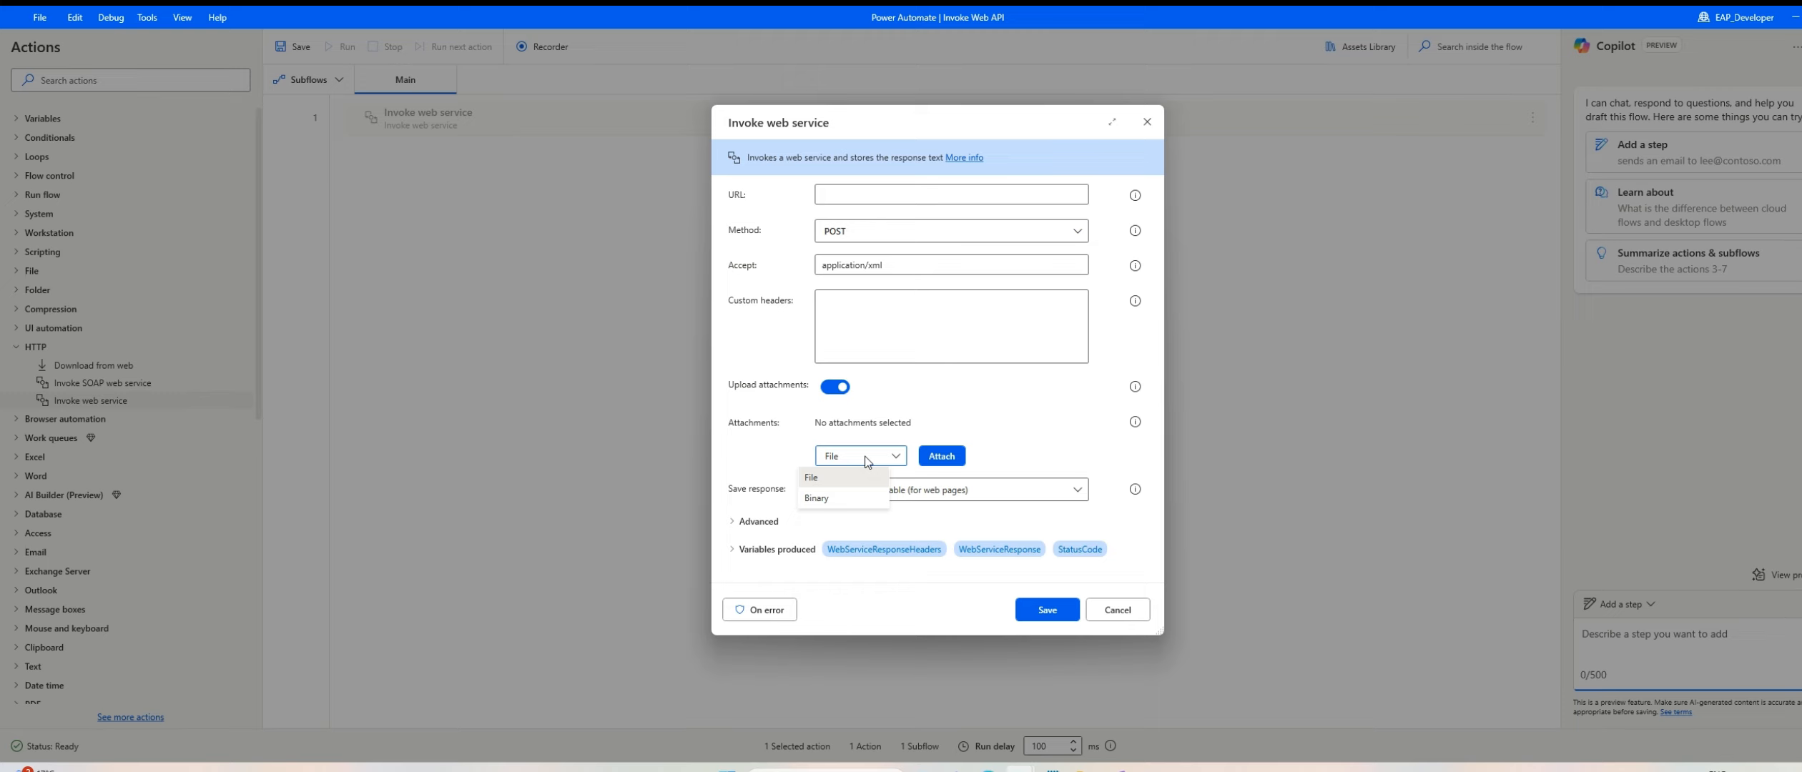
click(870, 455)
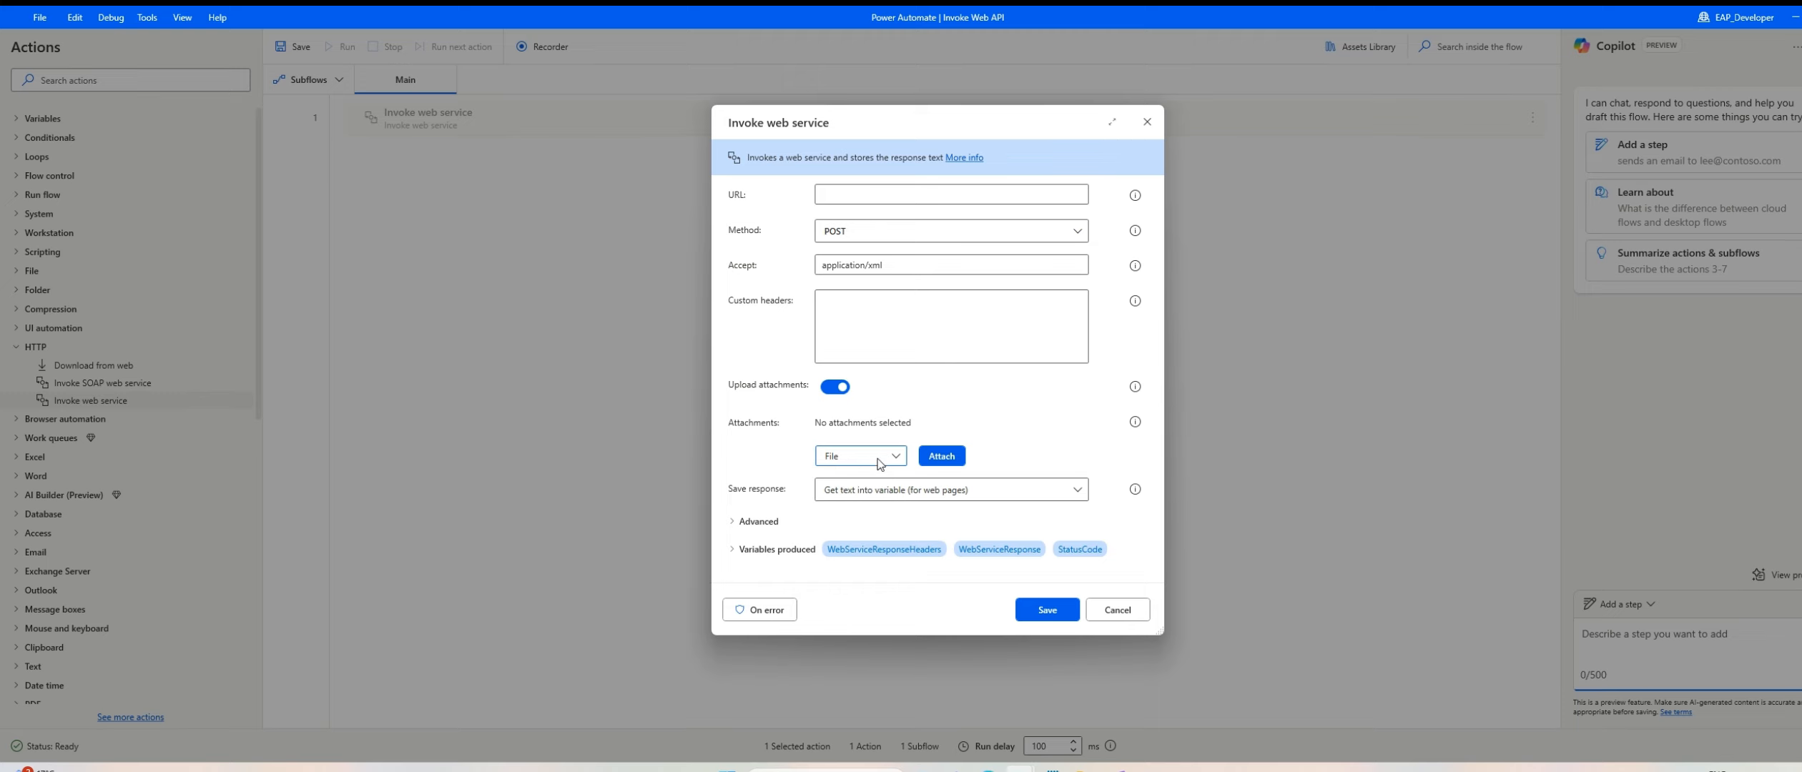
click(942, 457)
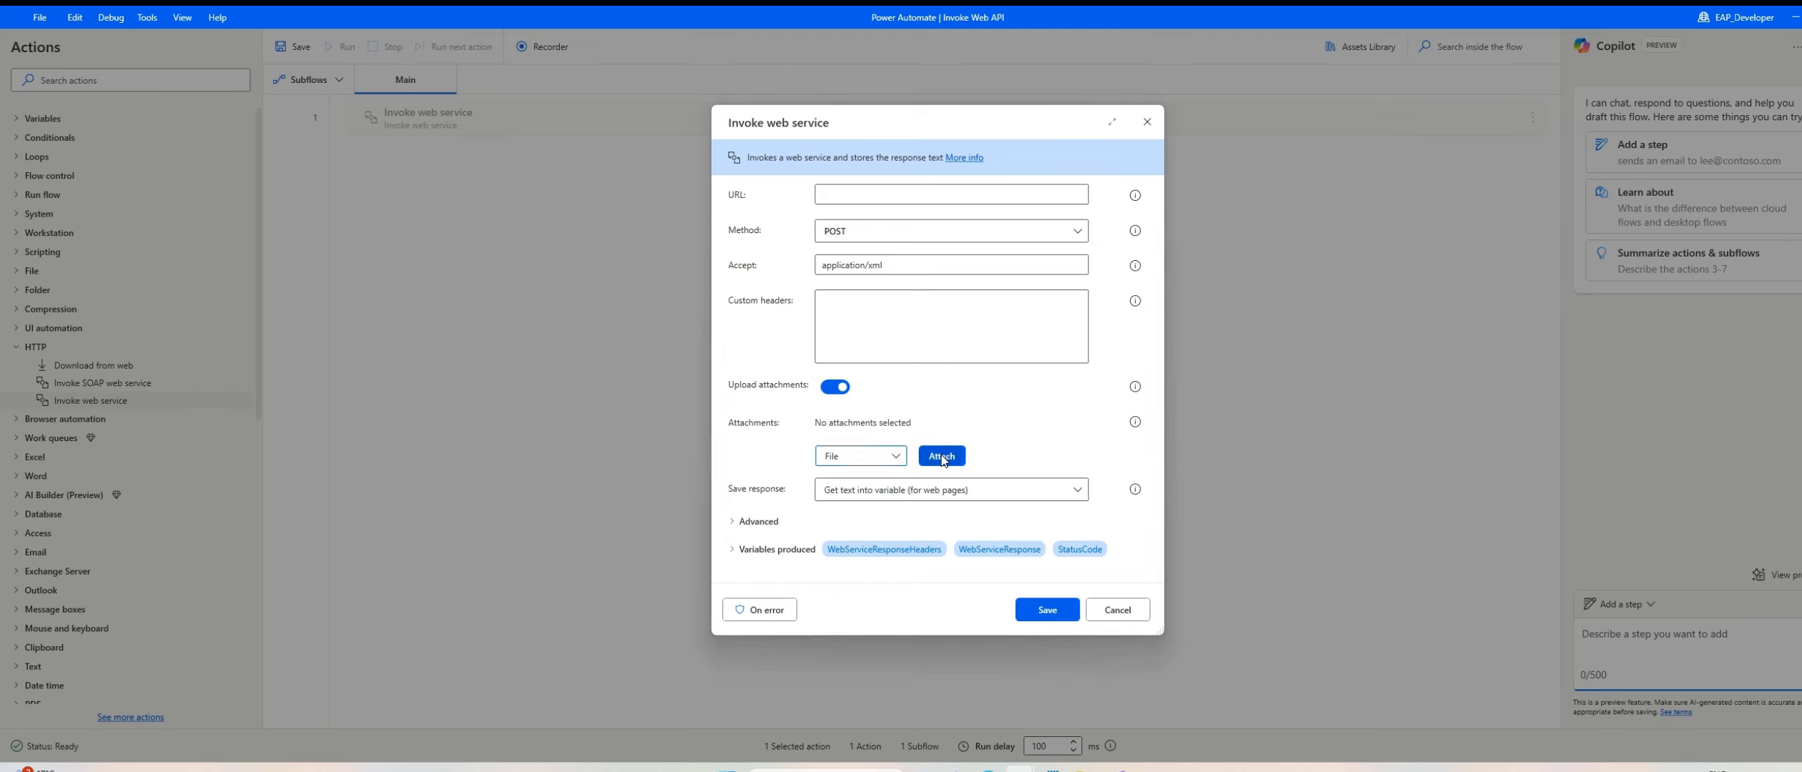
click(908, 303)
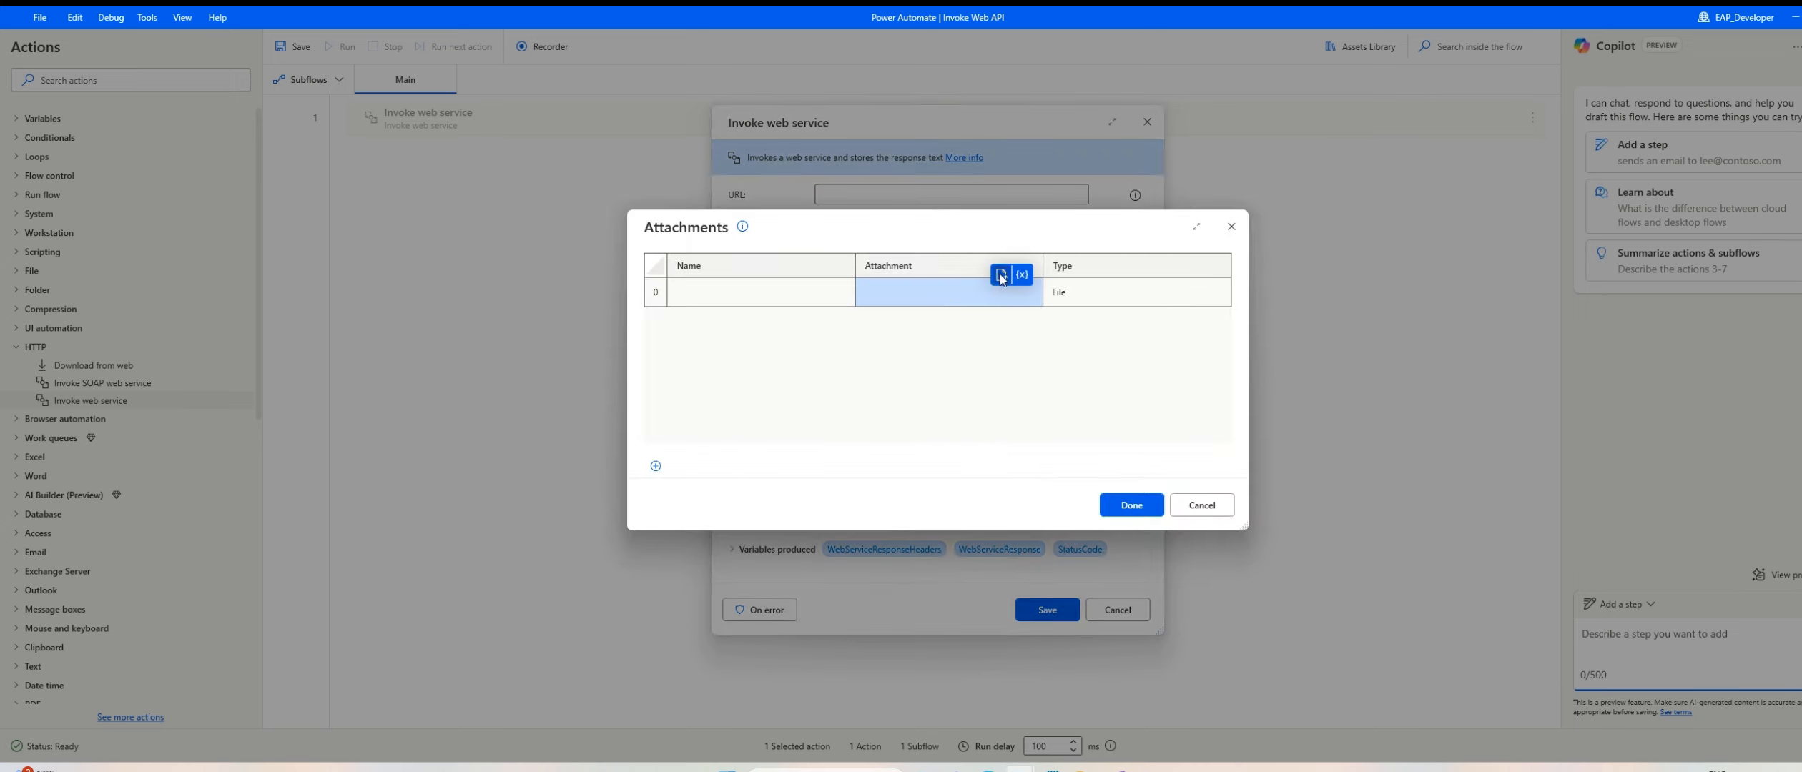
click(1001, 277)
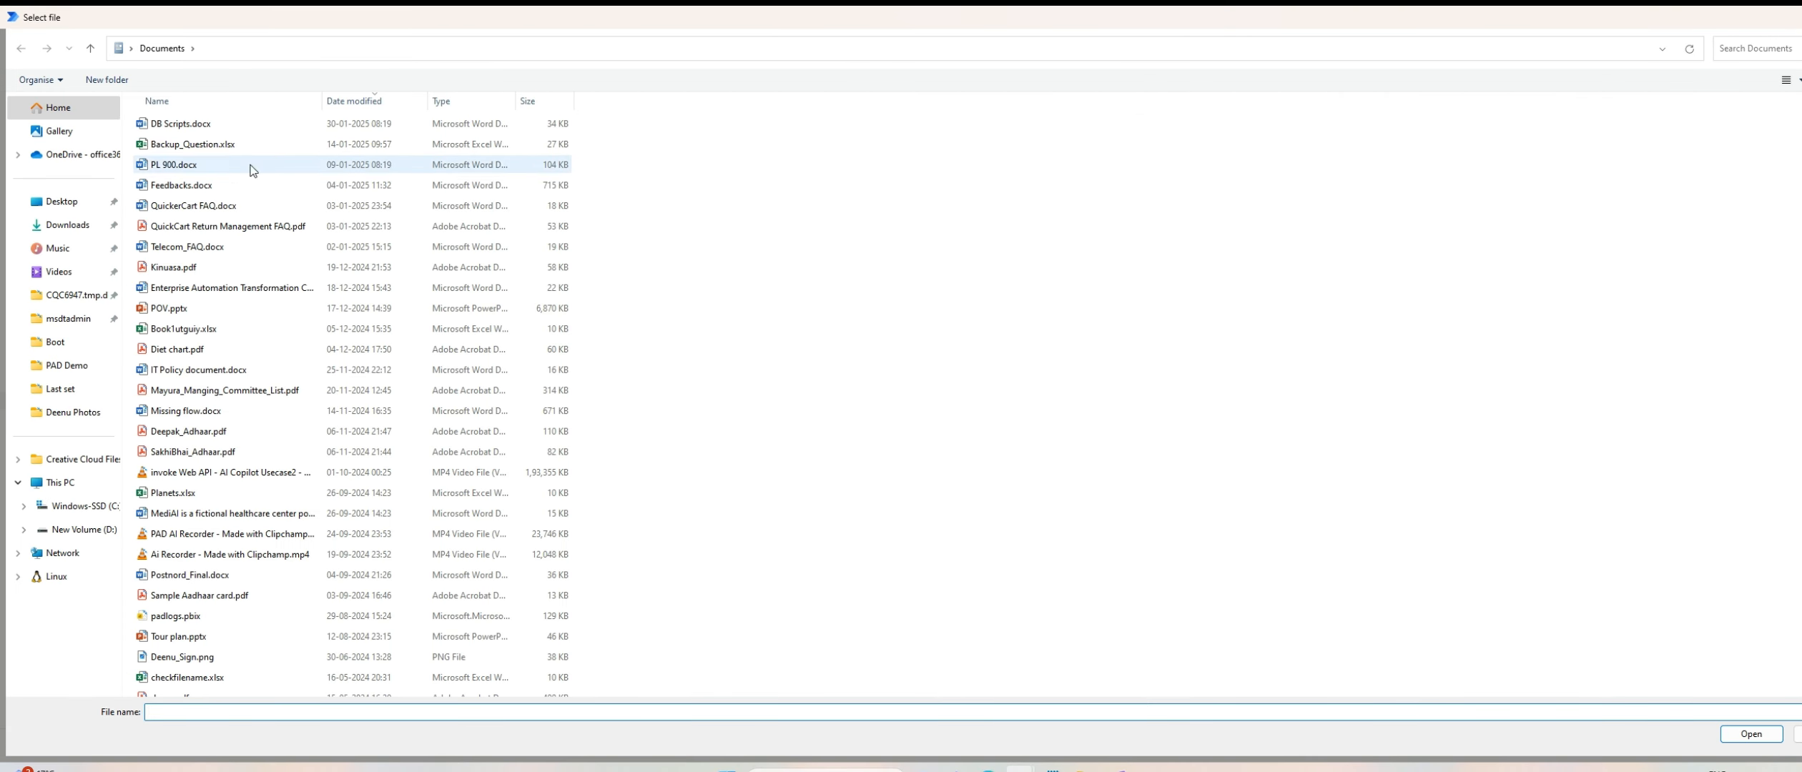
click(69, 344)
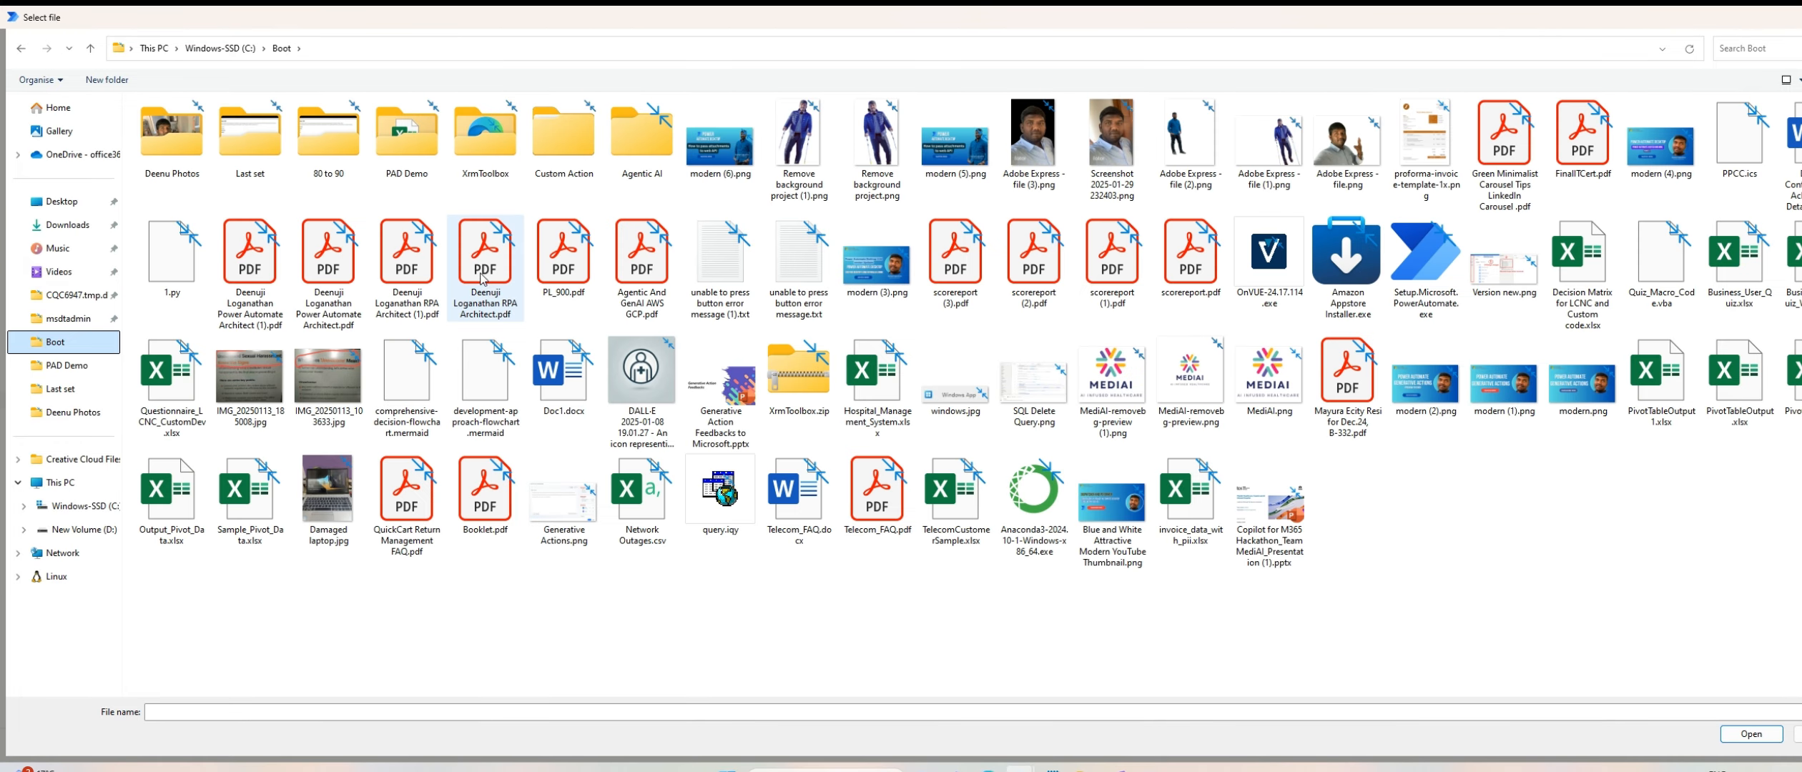
double_click(1413, 152)
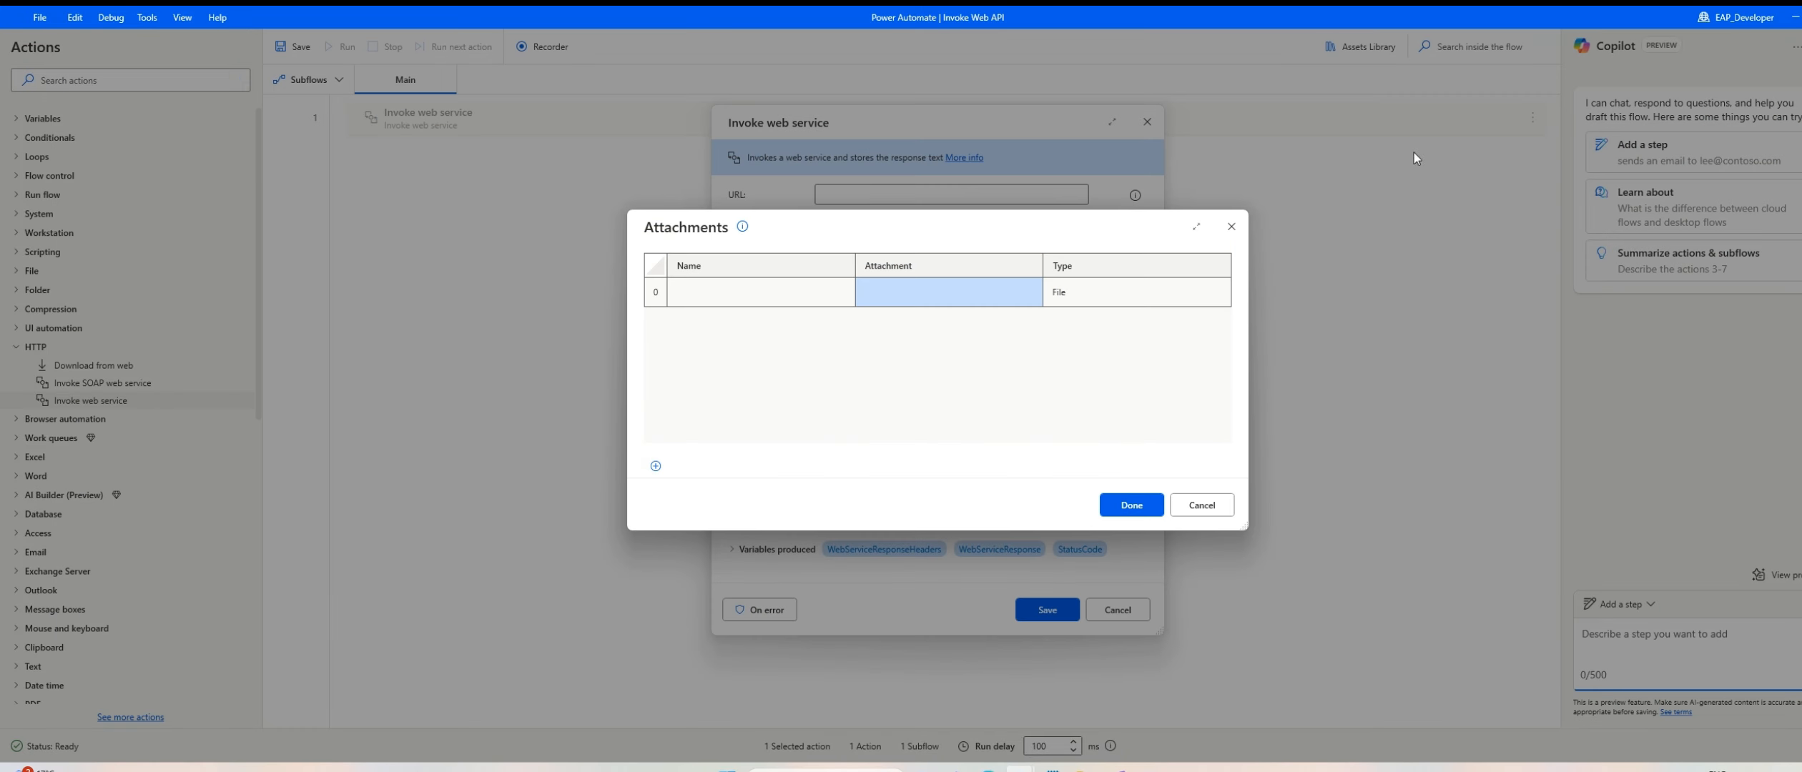
Step: Name the attachment "Invoice1.png" and confirm the attachment list
click(715, 294)
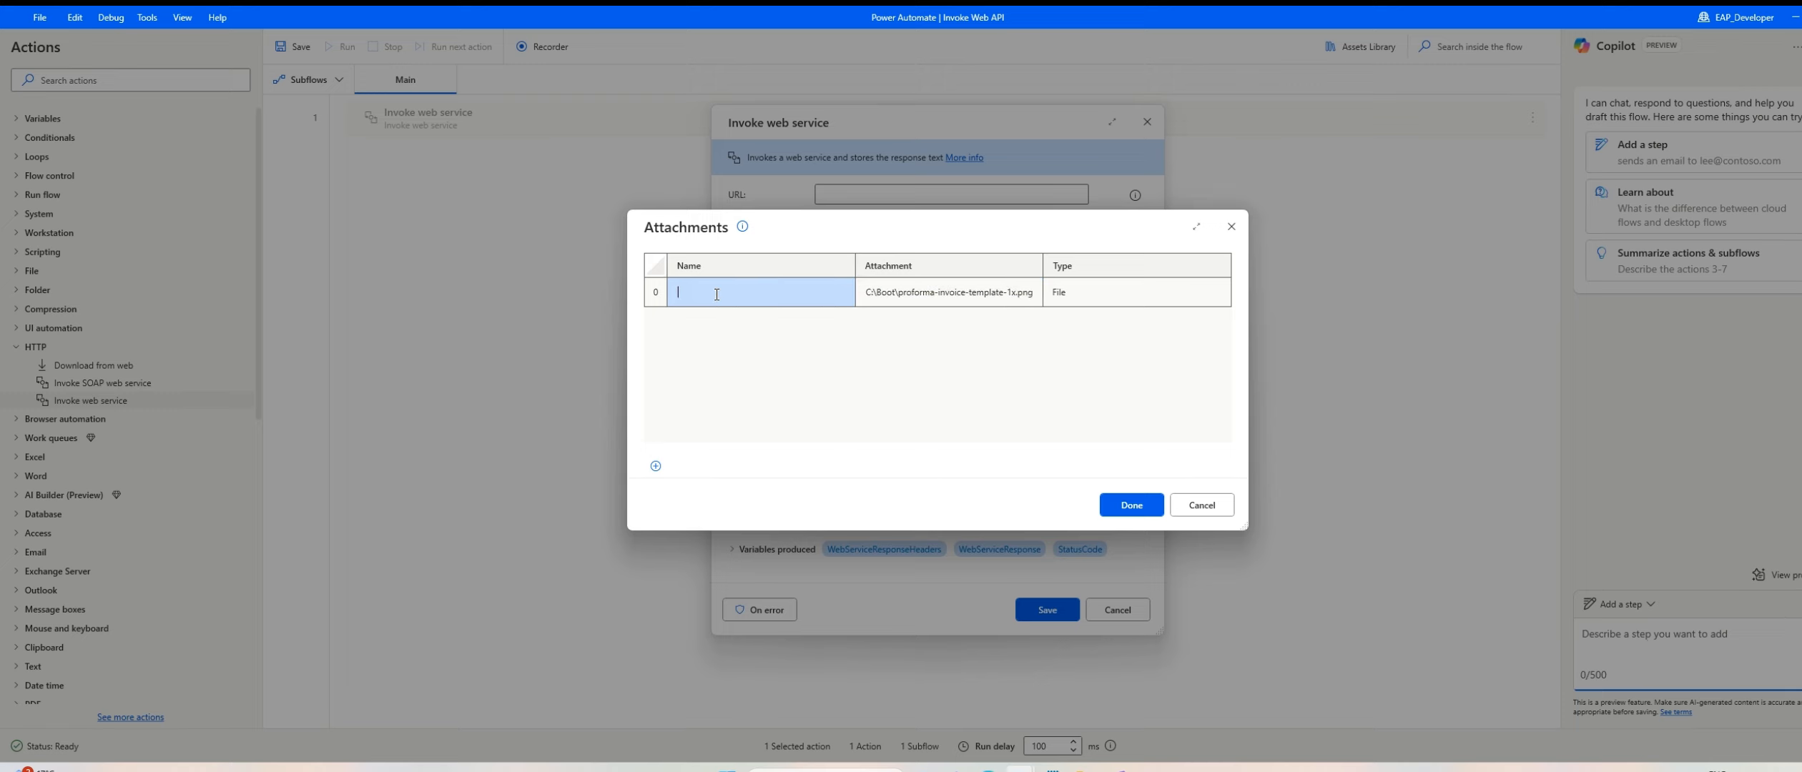
text(Invoice1.png)
click(1121, 506)
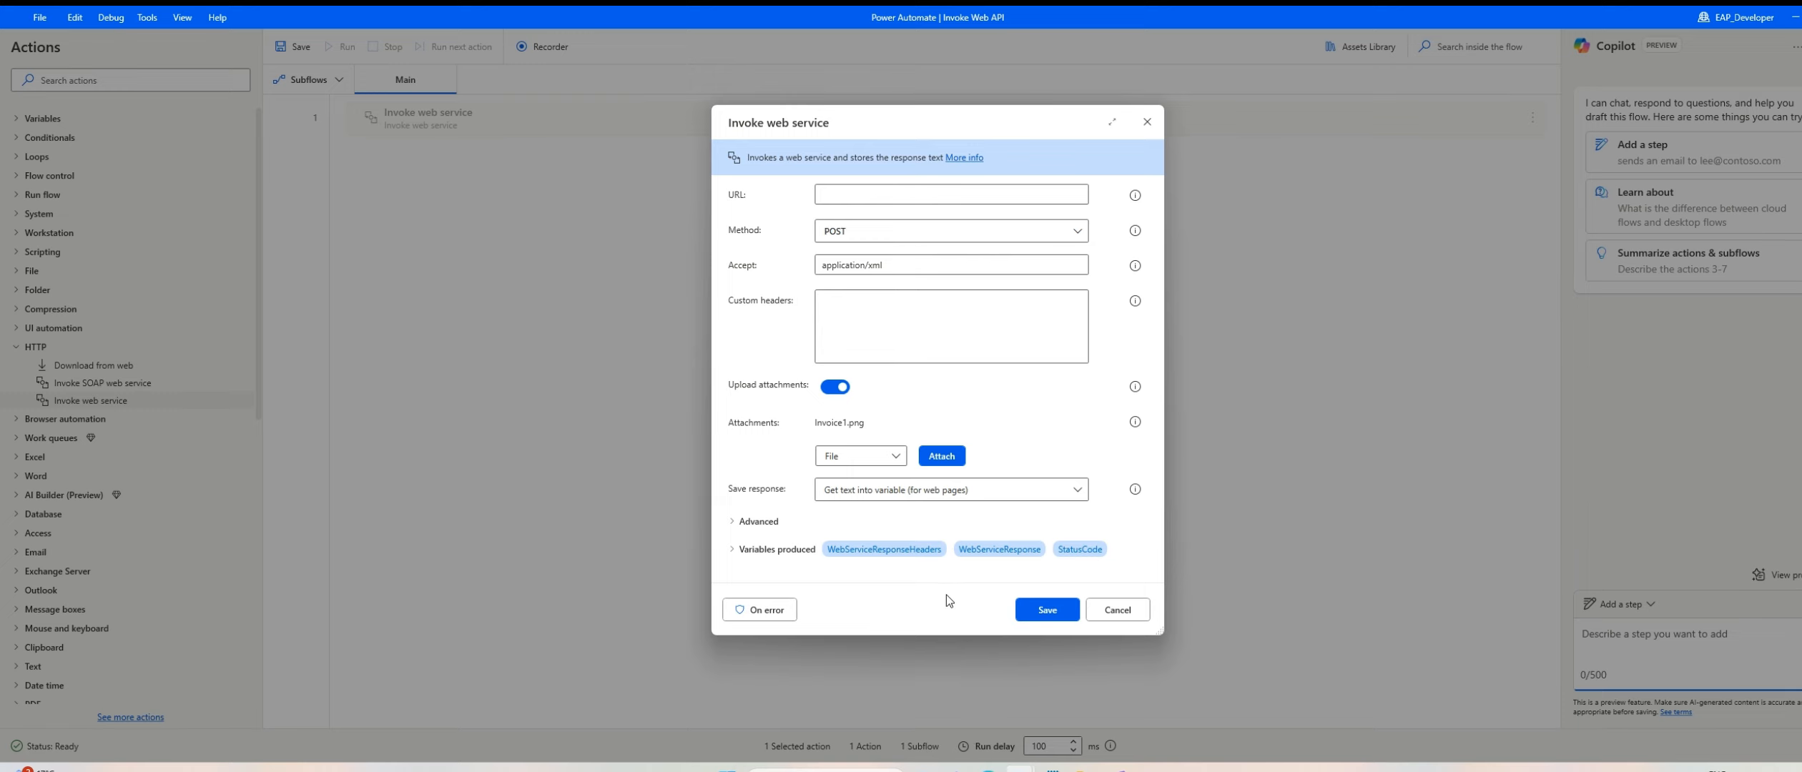
Step: Switch to the Power Automate web portal in the browser and open the AI hub
mouse_move(991, 764)
click(978, 725)
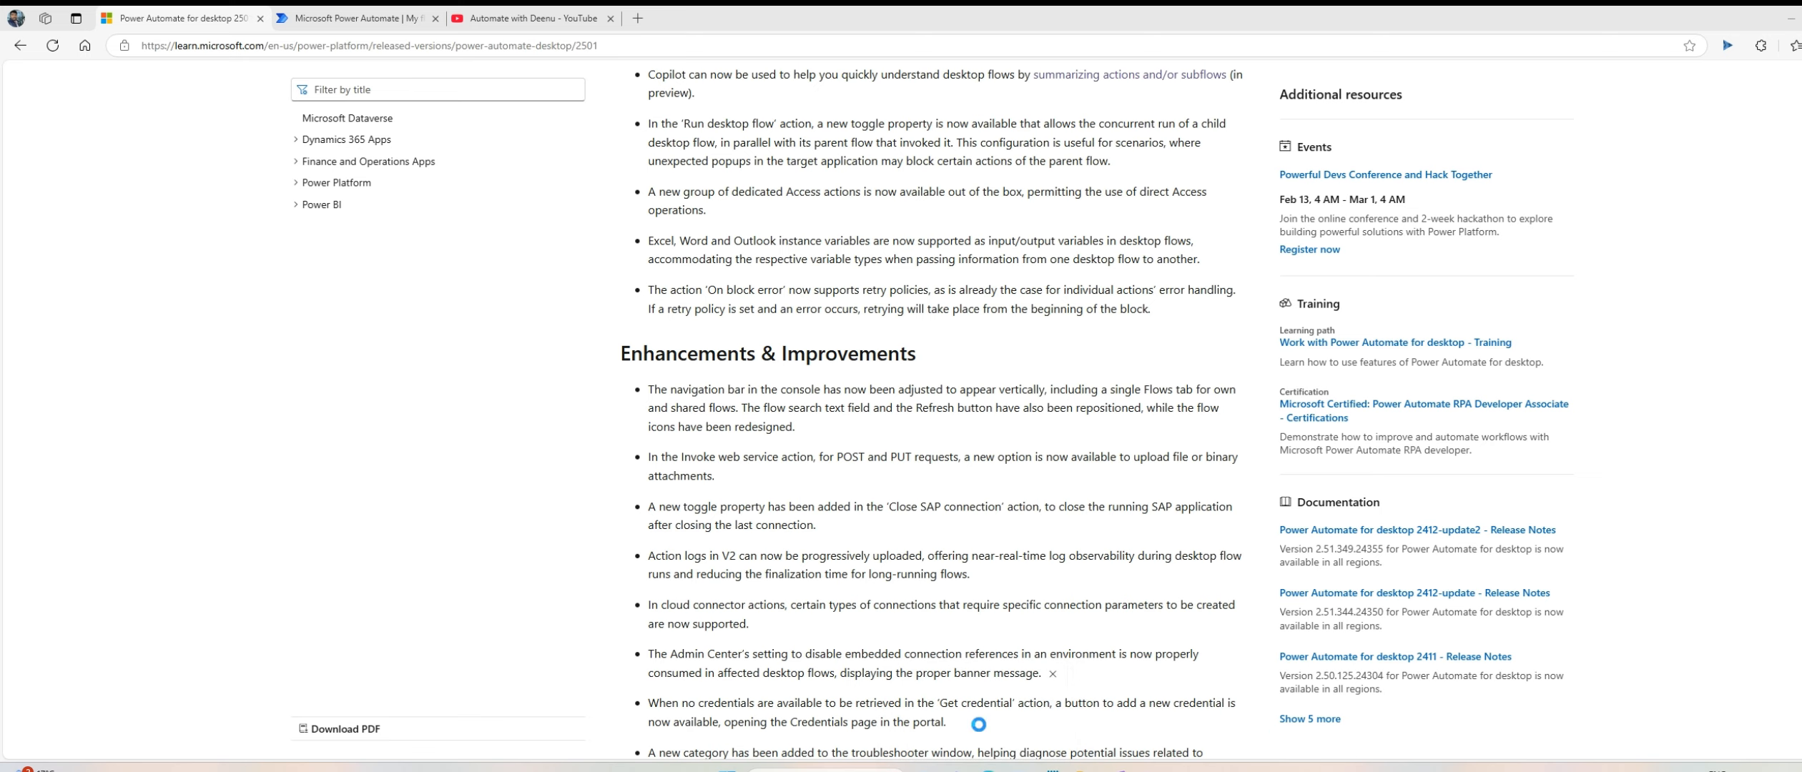
click(351, 20)
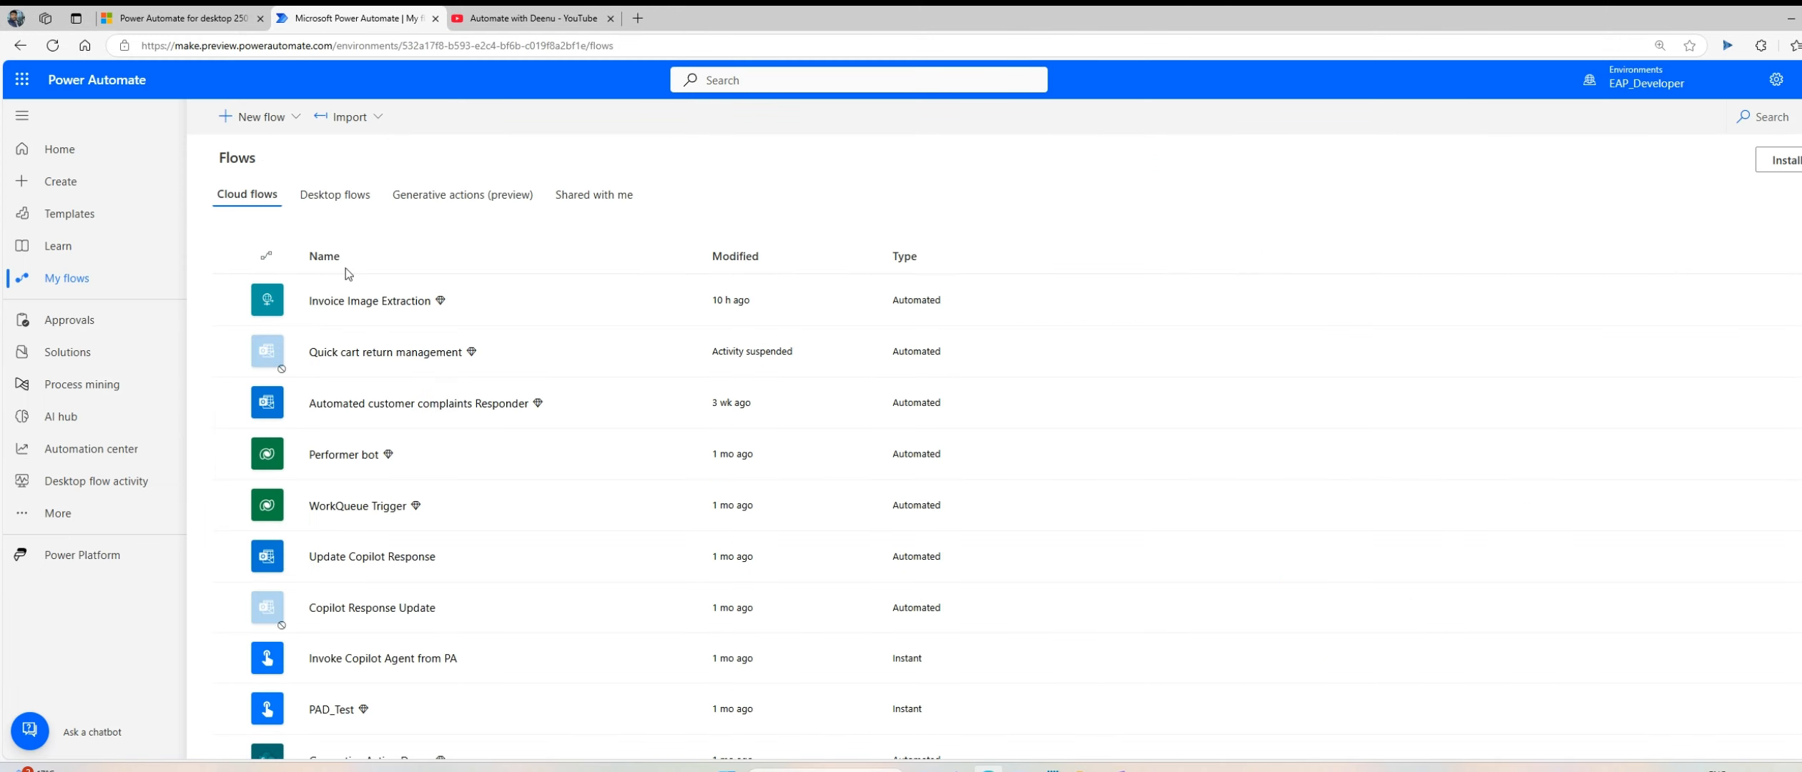
click(257, 118)
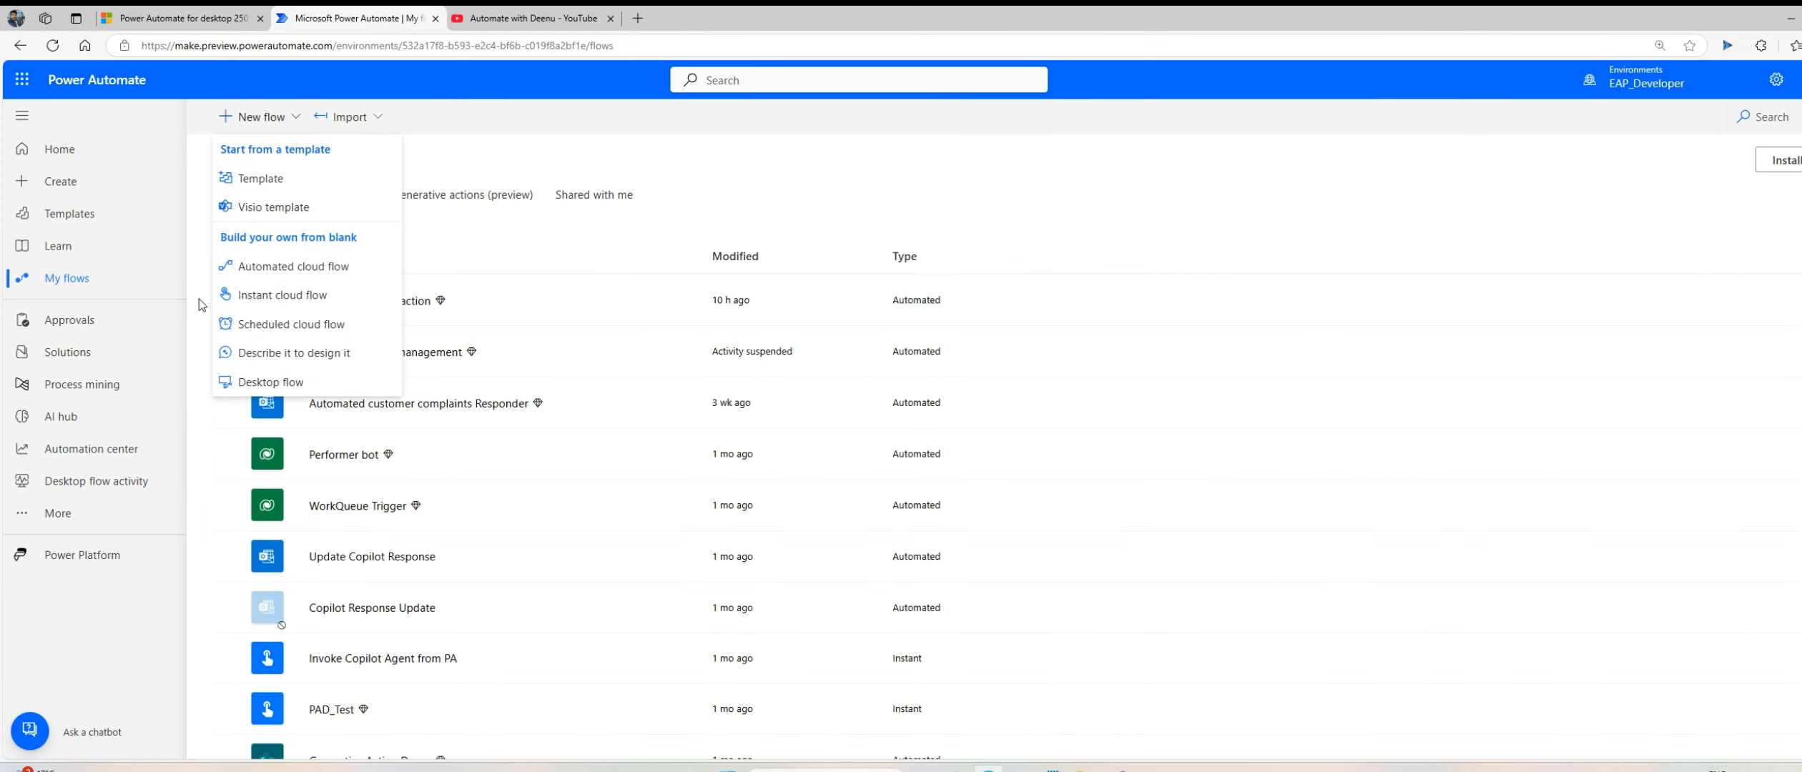
click(98, 420)
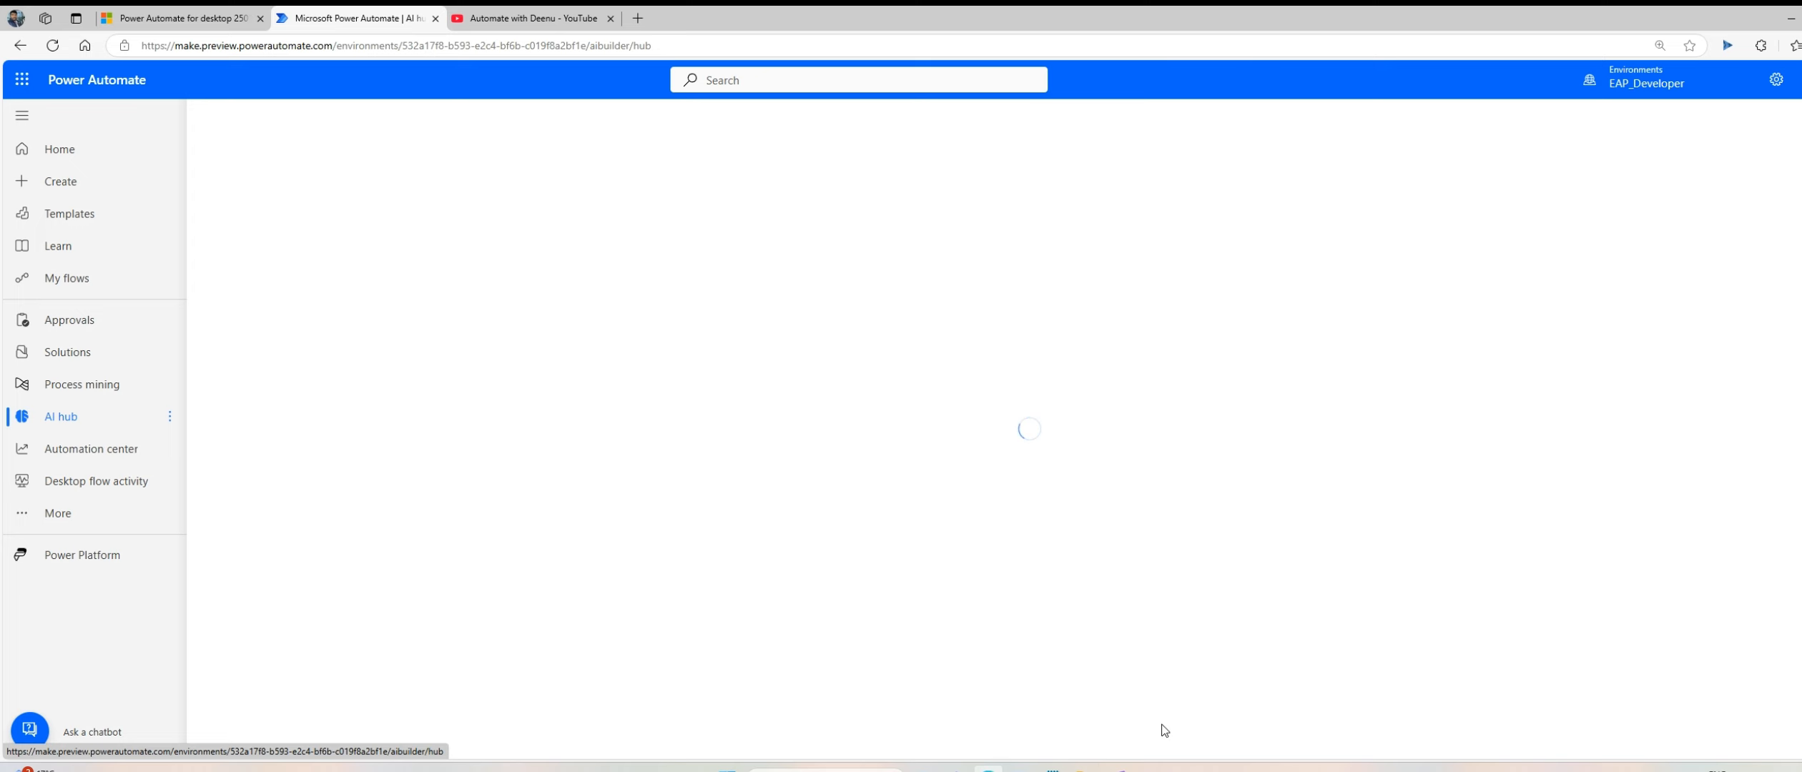
Step: Switch to File Explorer, view proforma-invoice-template-1x.png from the Boot folder enlarged, and return to the browser
click(1084, 770)
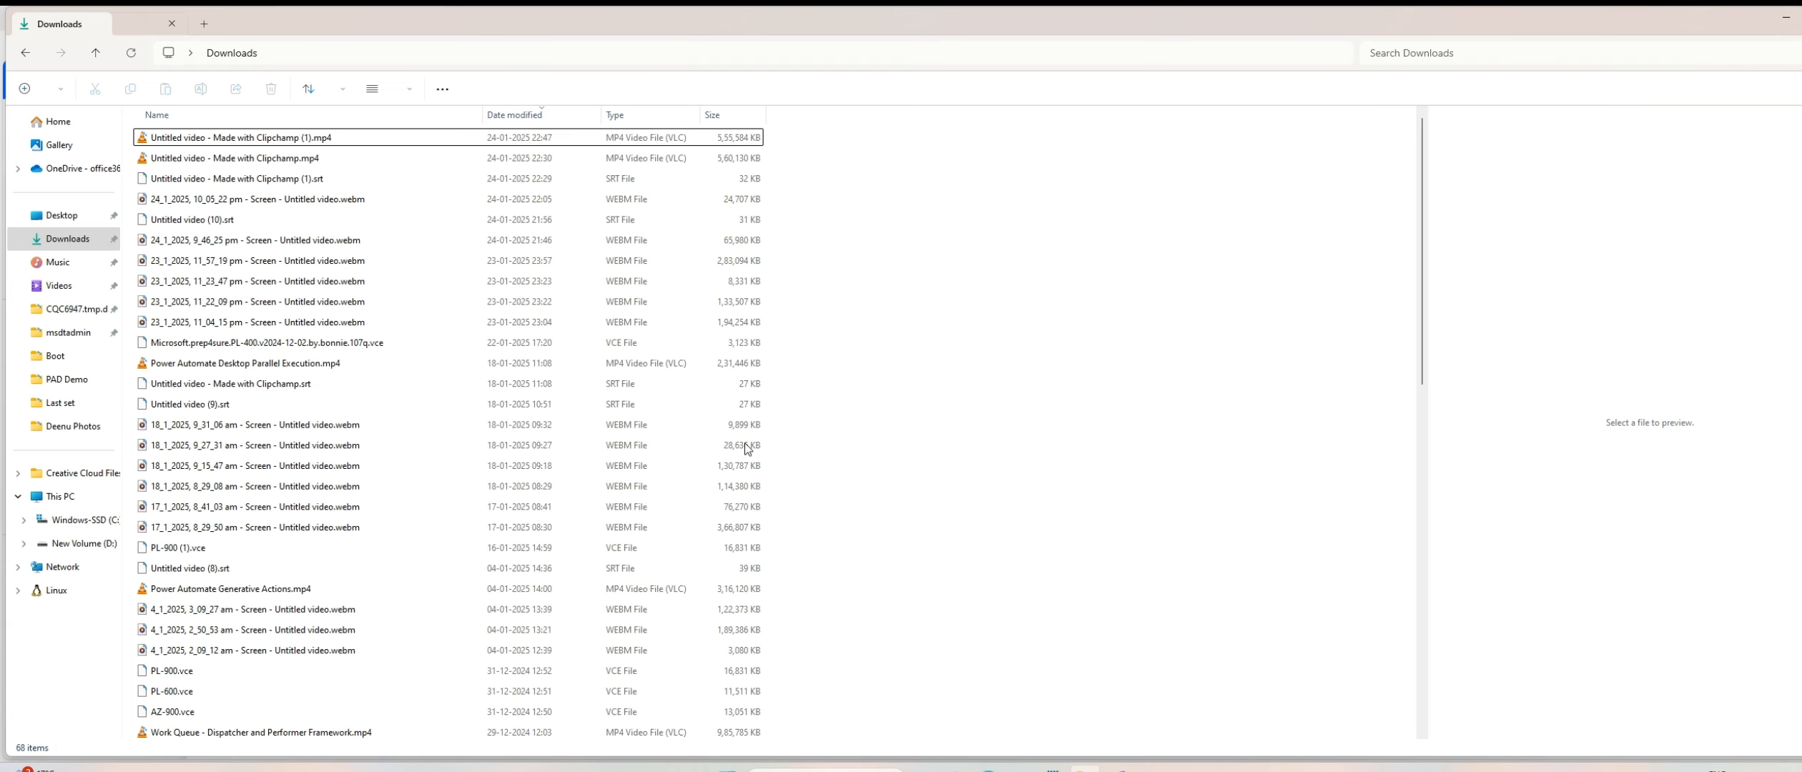
click(59, 364)
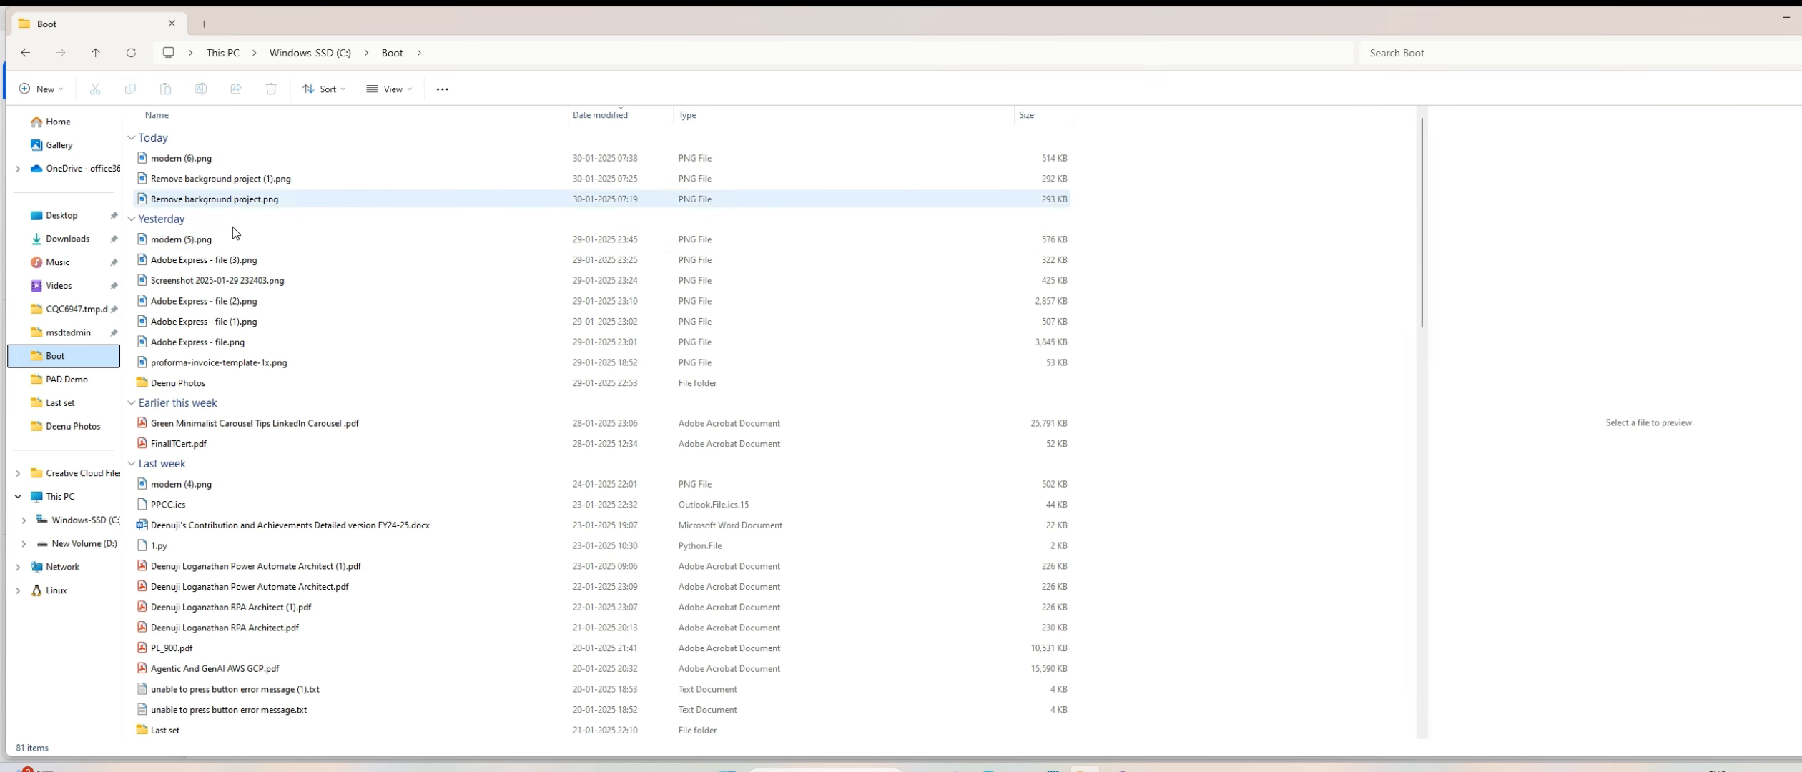
click(242, 363)
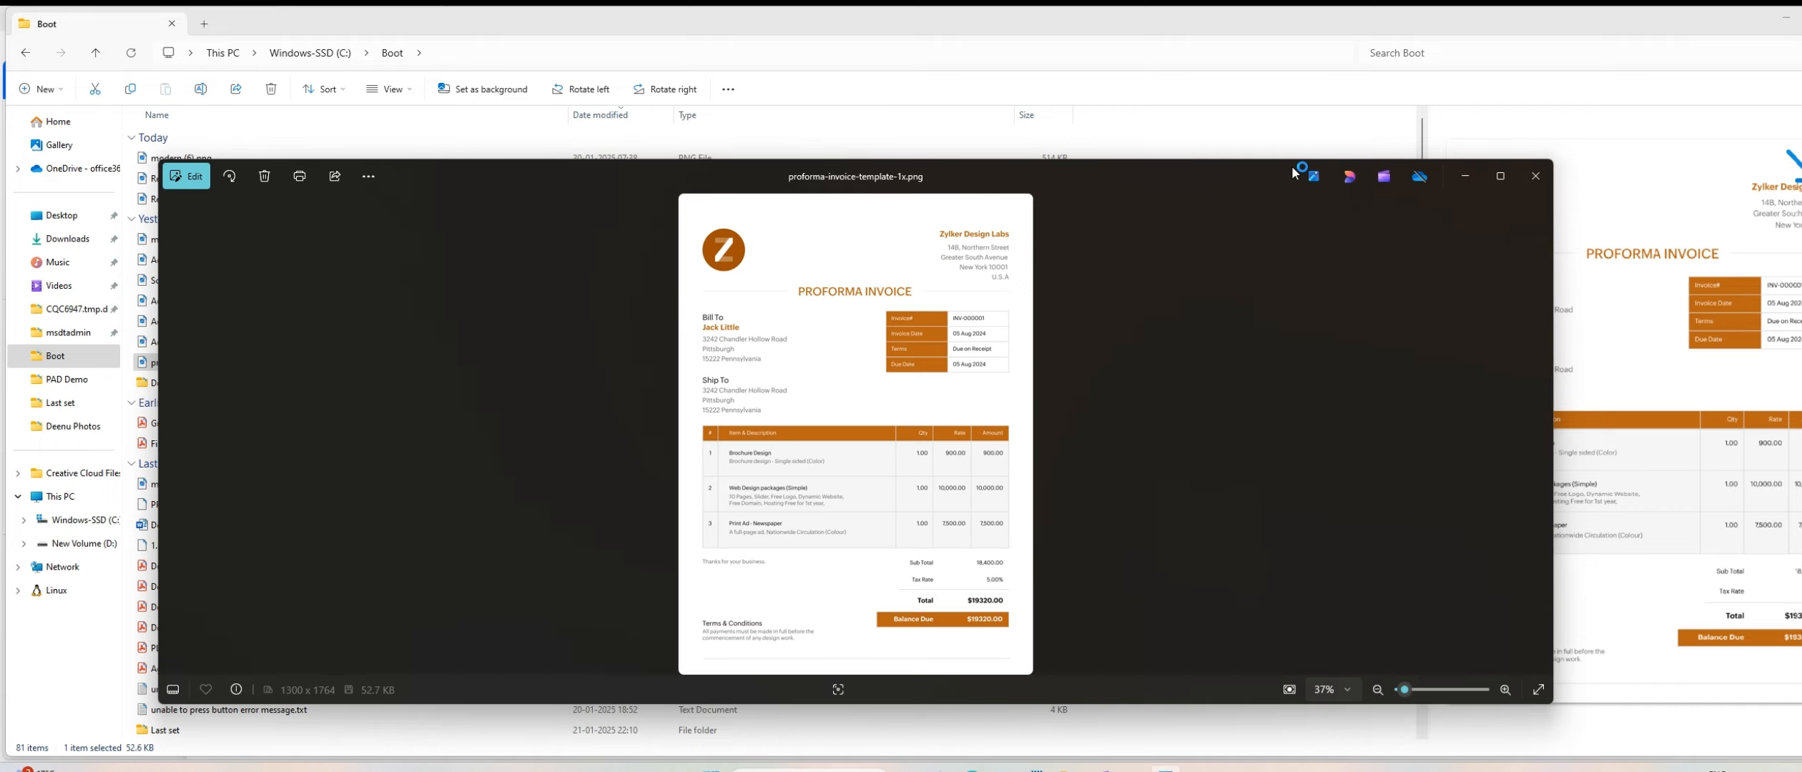
double_click(1206, 172)
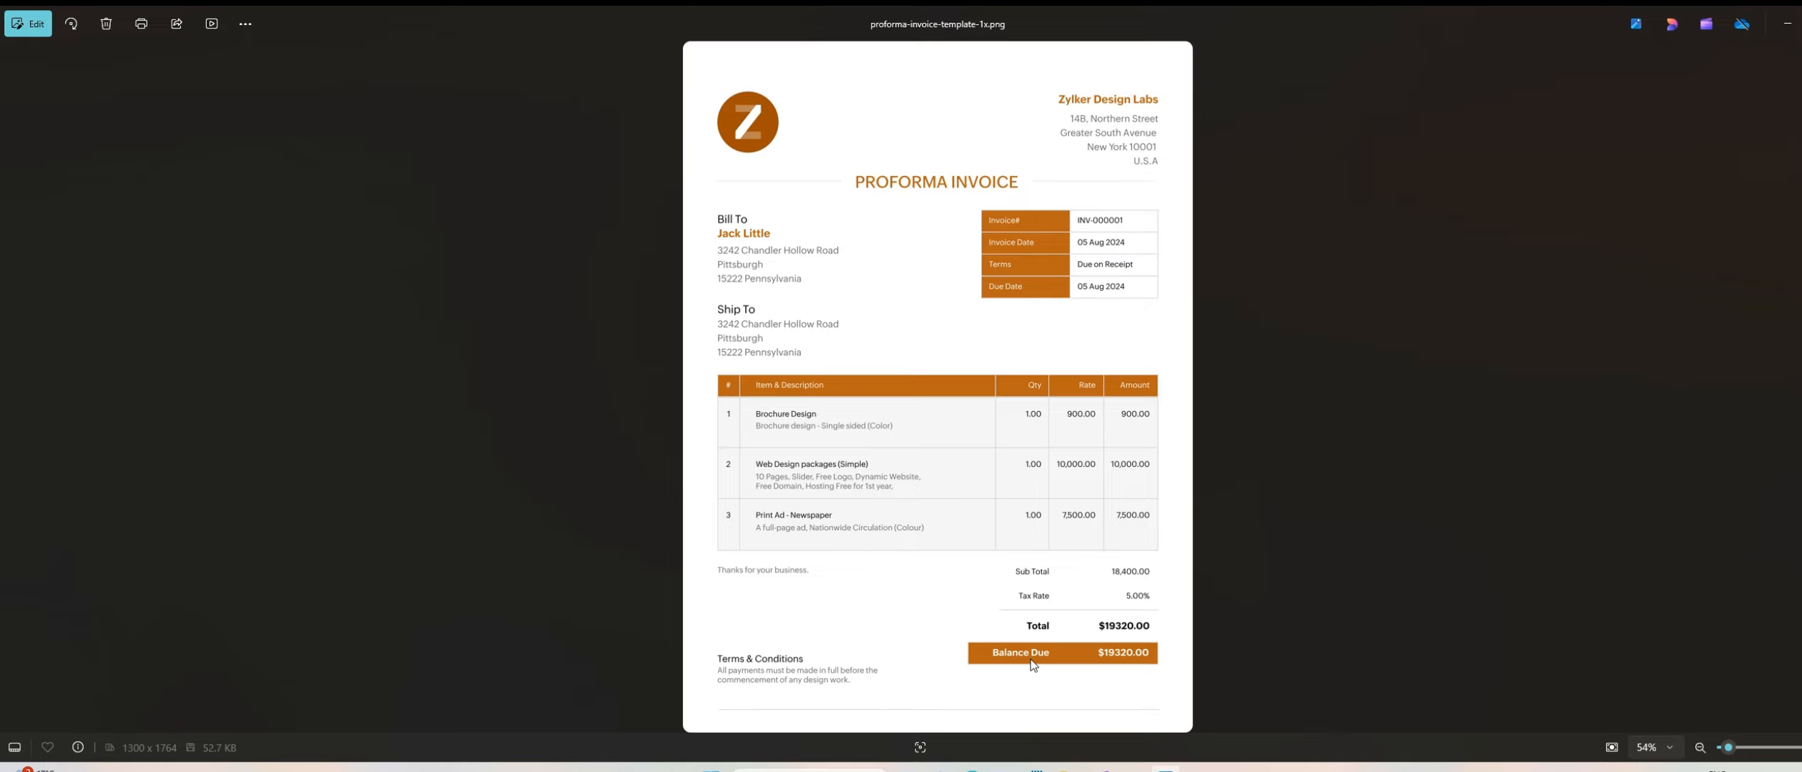
click(1801, 24)
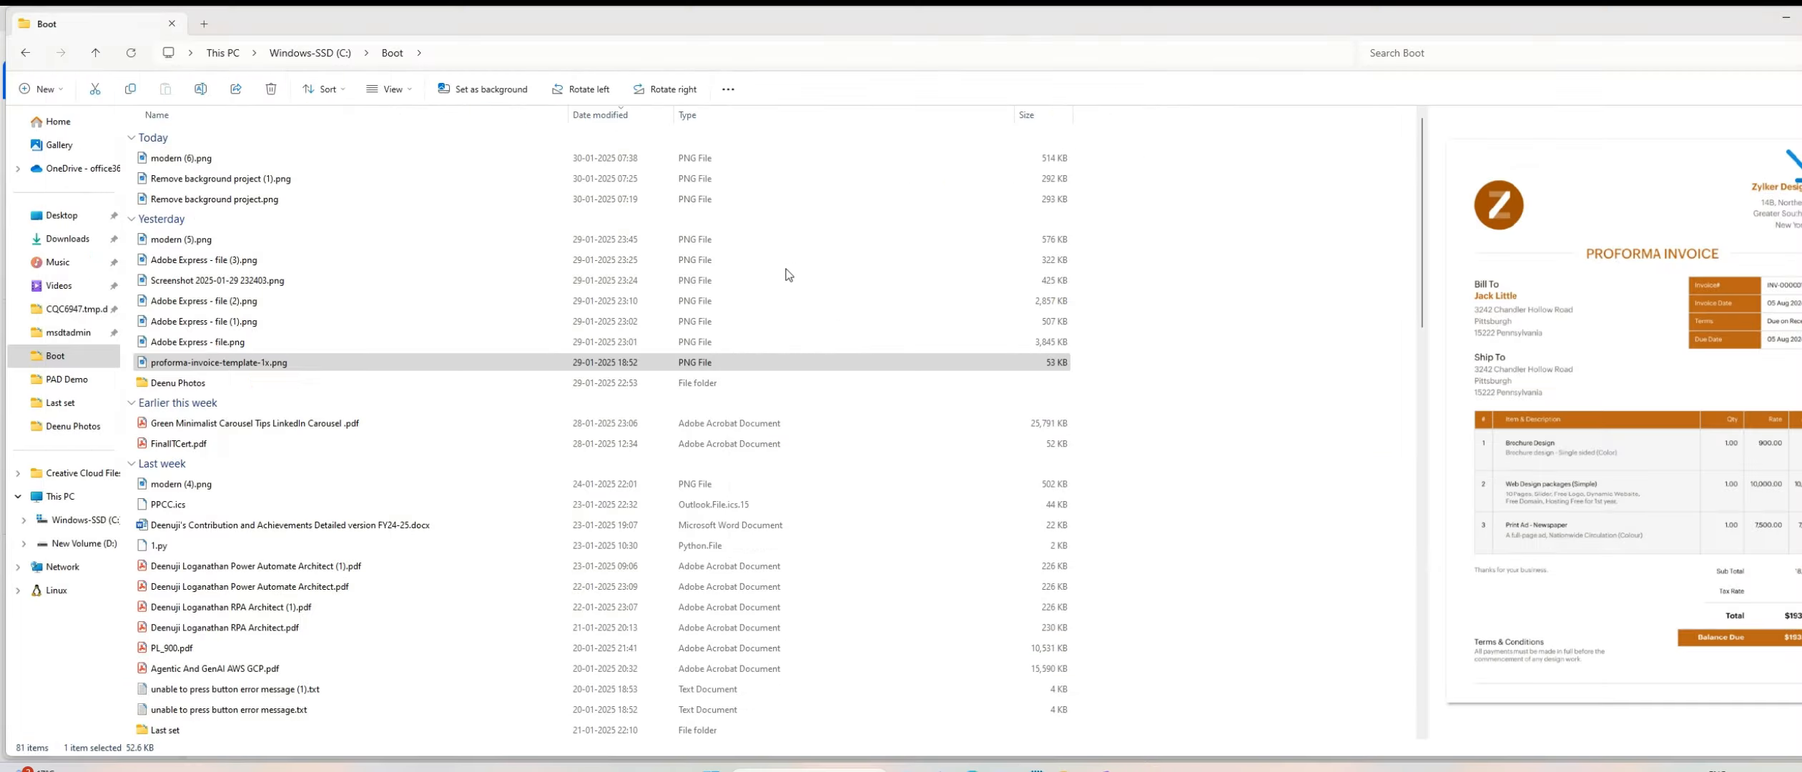
click(1786, 15)
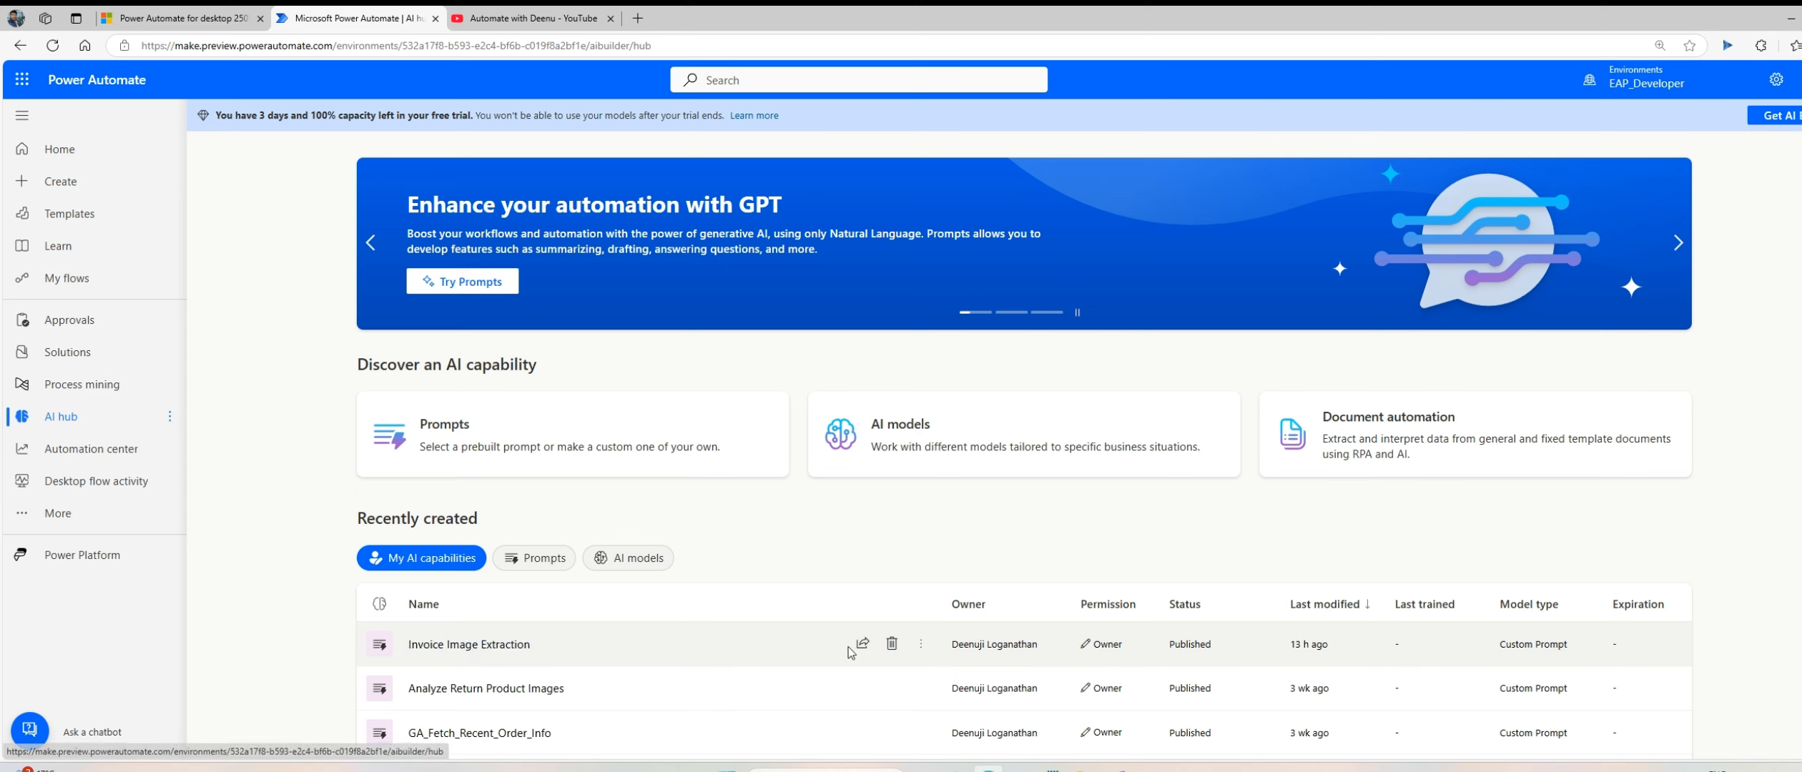
Step: Open the existing Invoice Image Extraction prompt, select all of its prompt text, and close it without saving
click(921, 643)
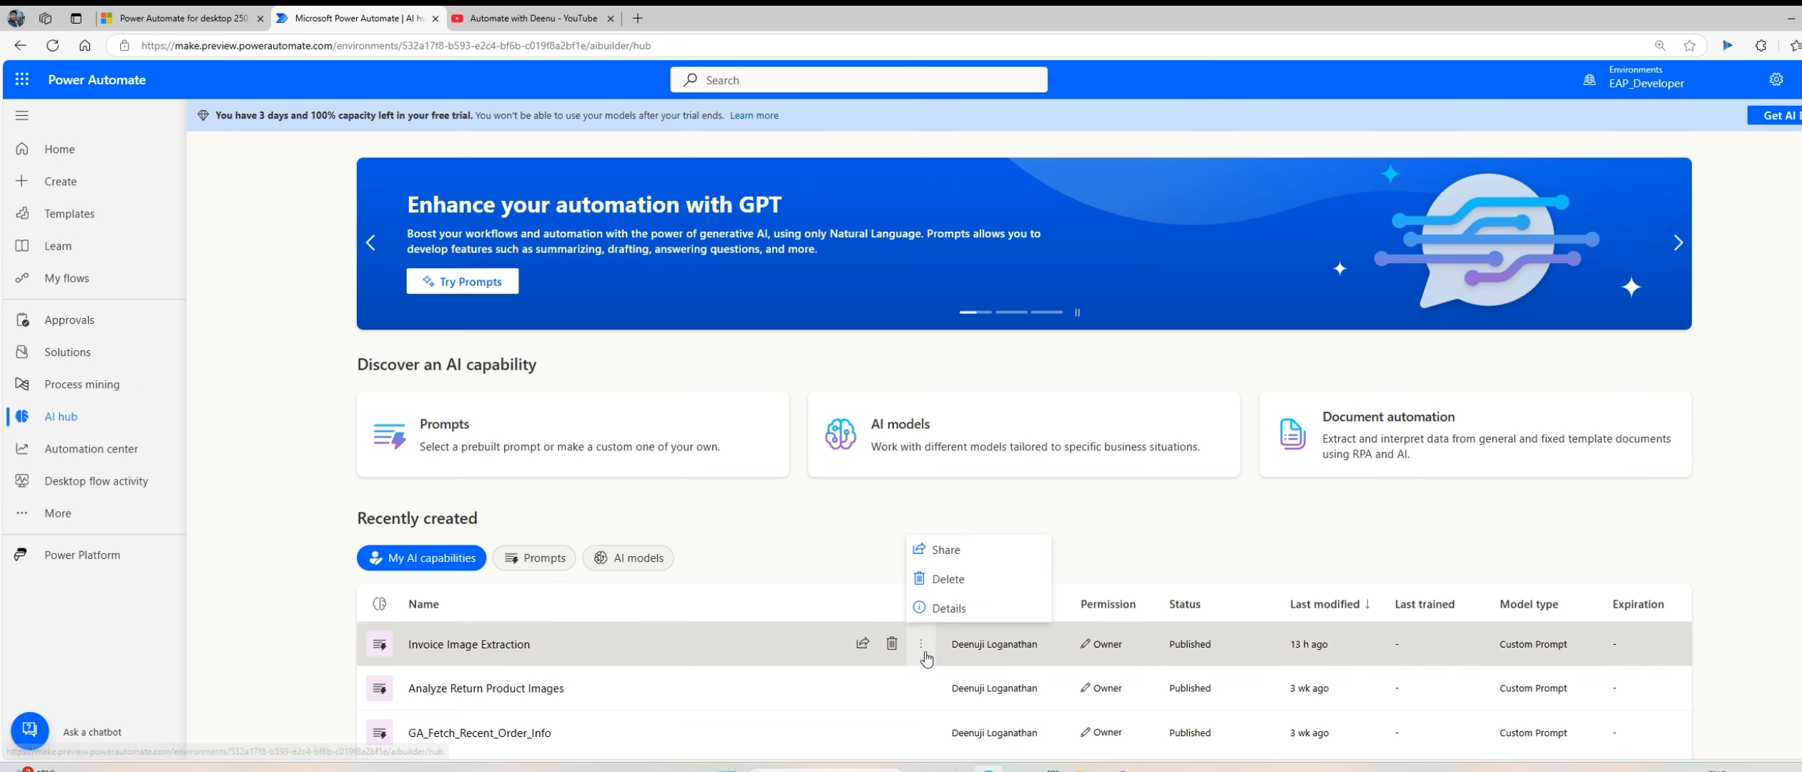
click(474, 645)
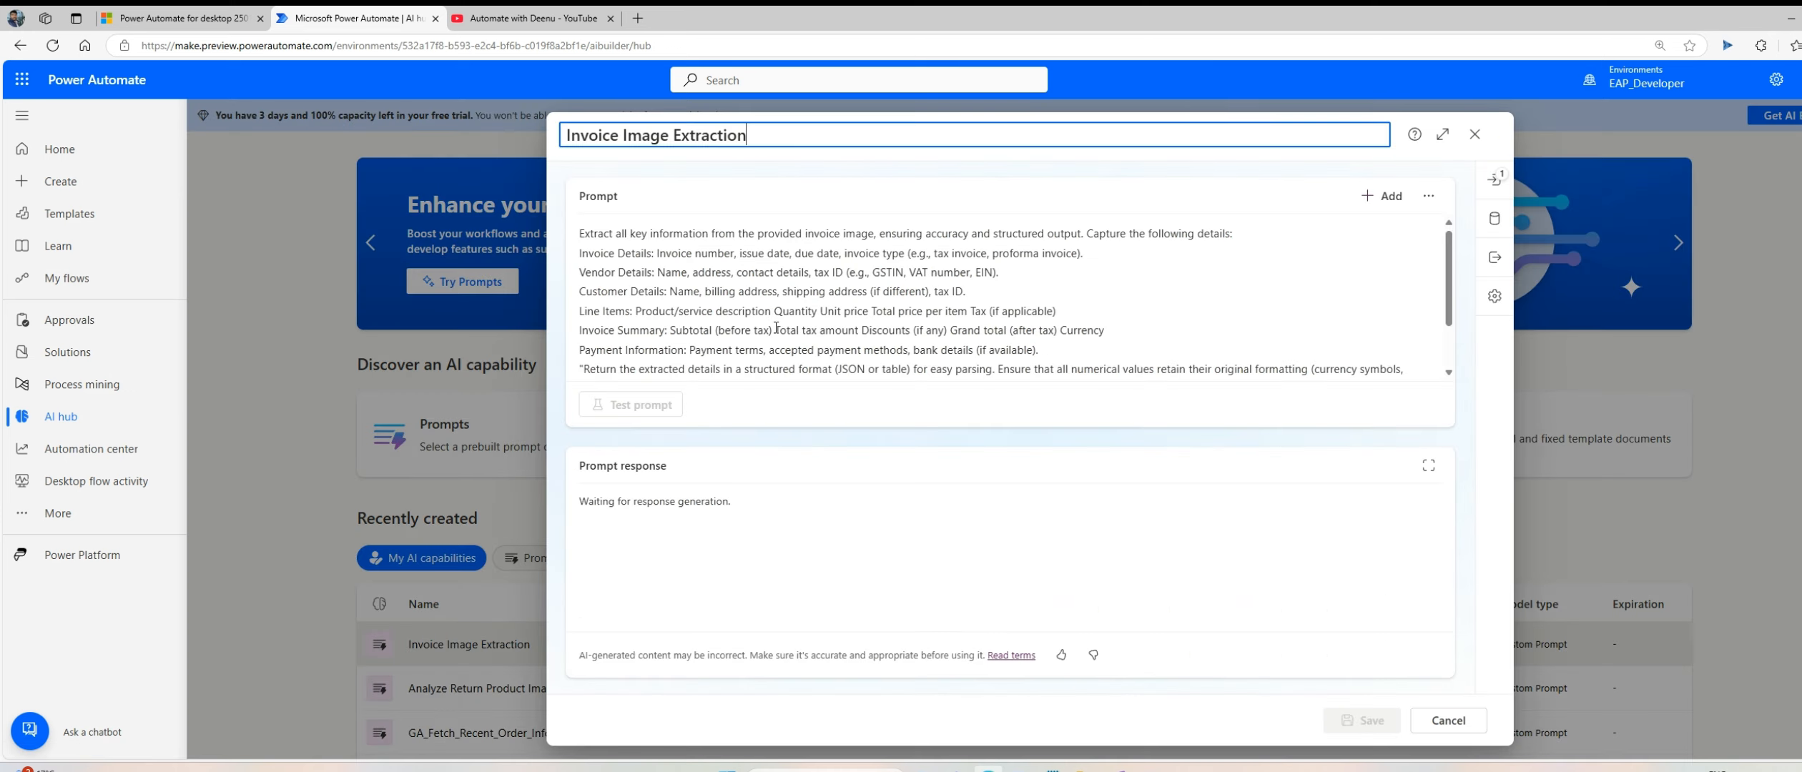
click(776, 327)
key(ctrl+a)
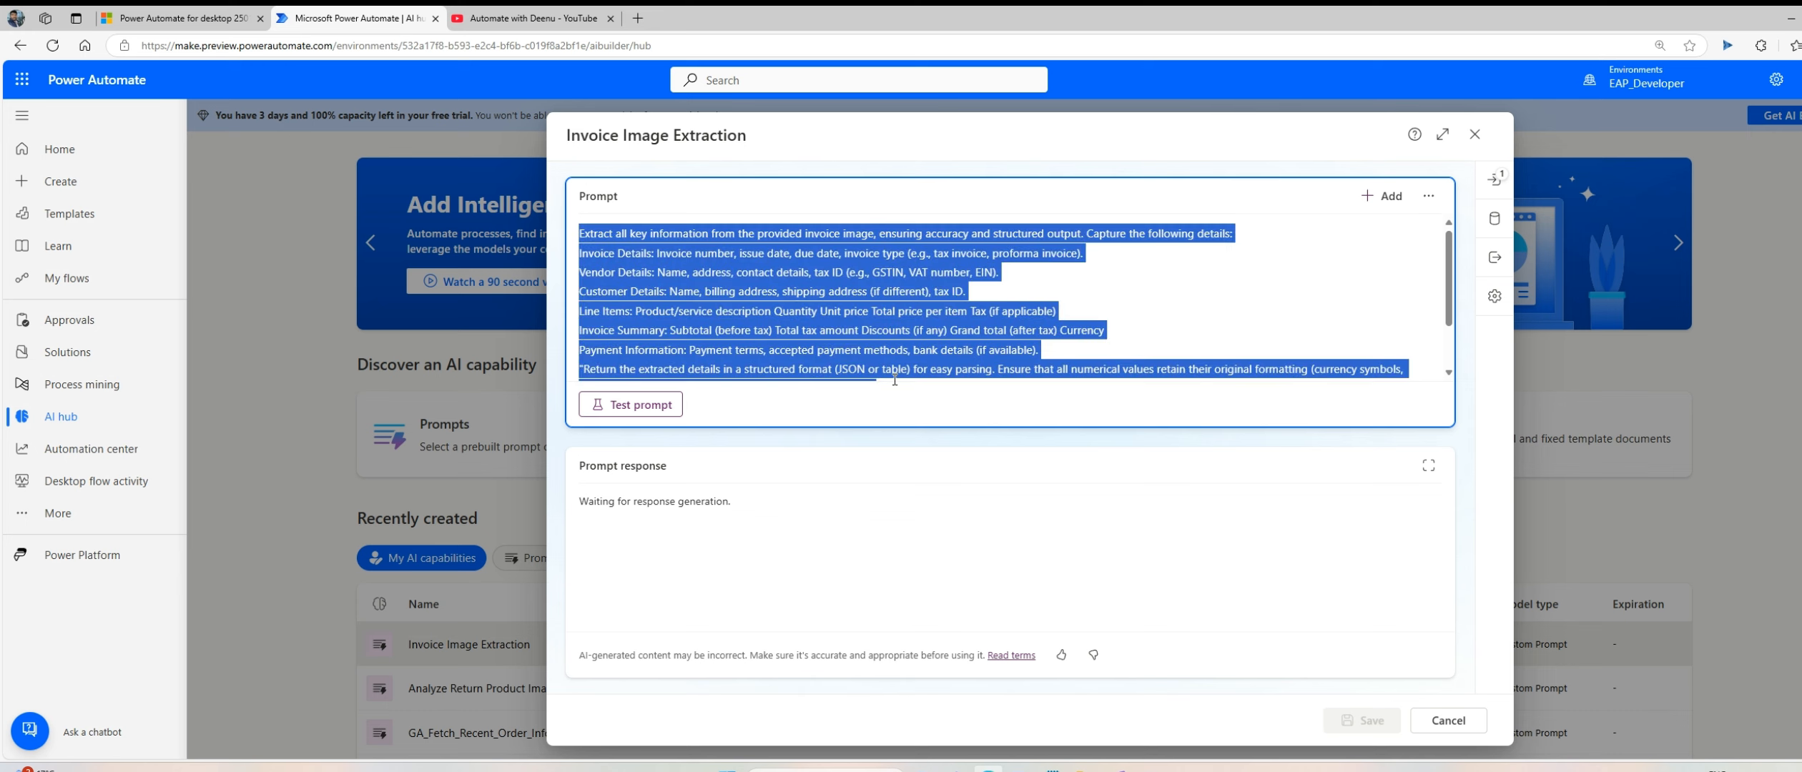
click(1448, 720)
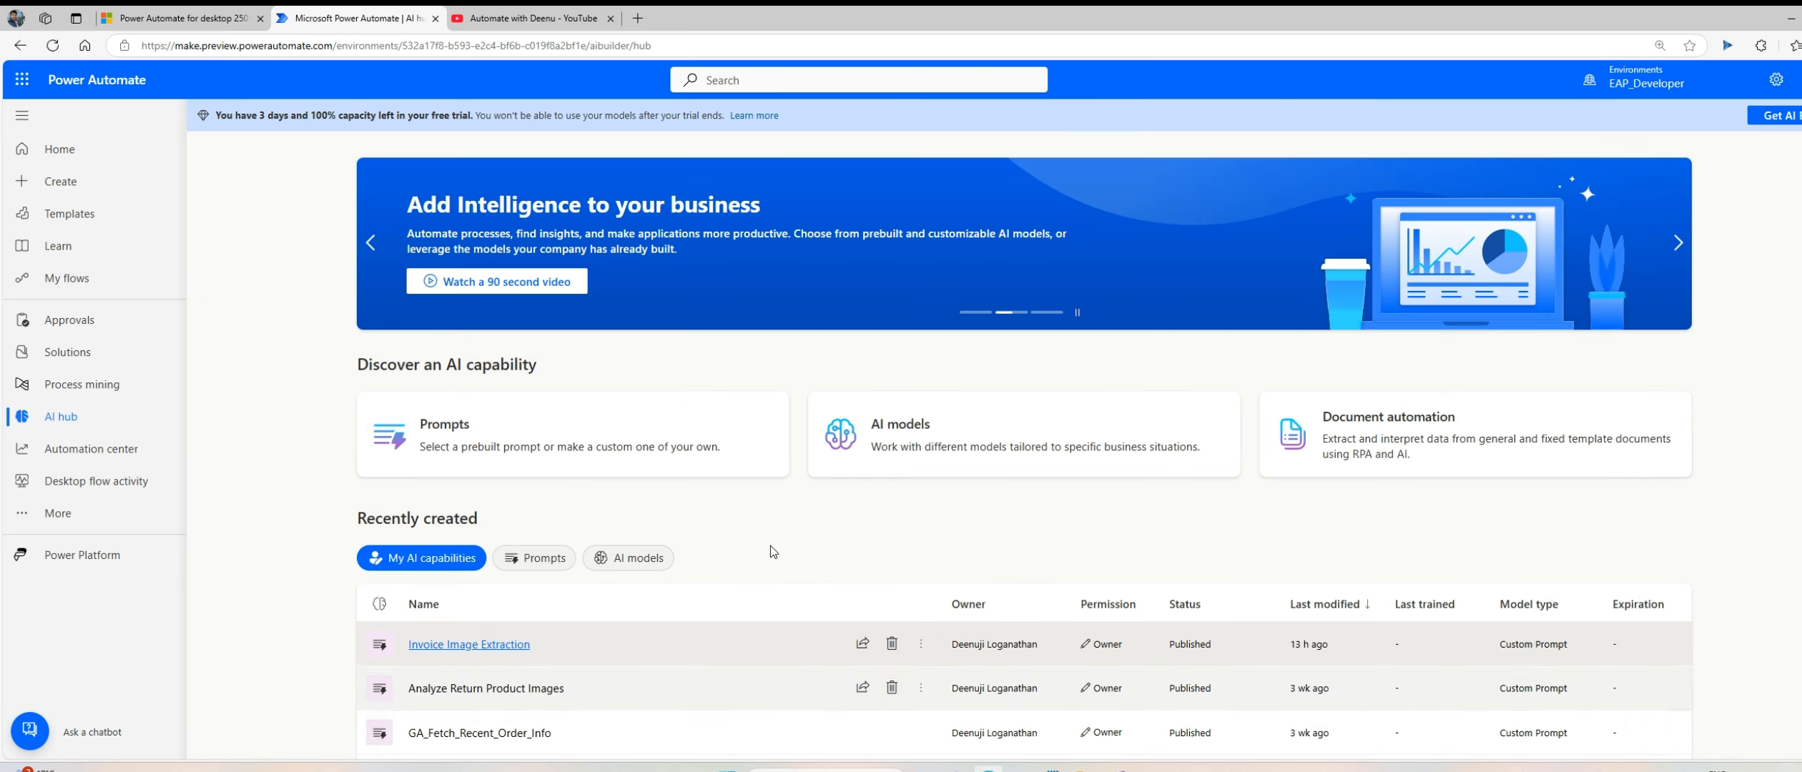
Step: Start a new custom AI prompt, paste in the copied invoice extraction text, and enlarge the prompt editor
click(469, 438)
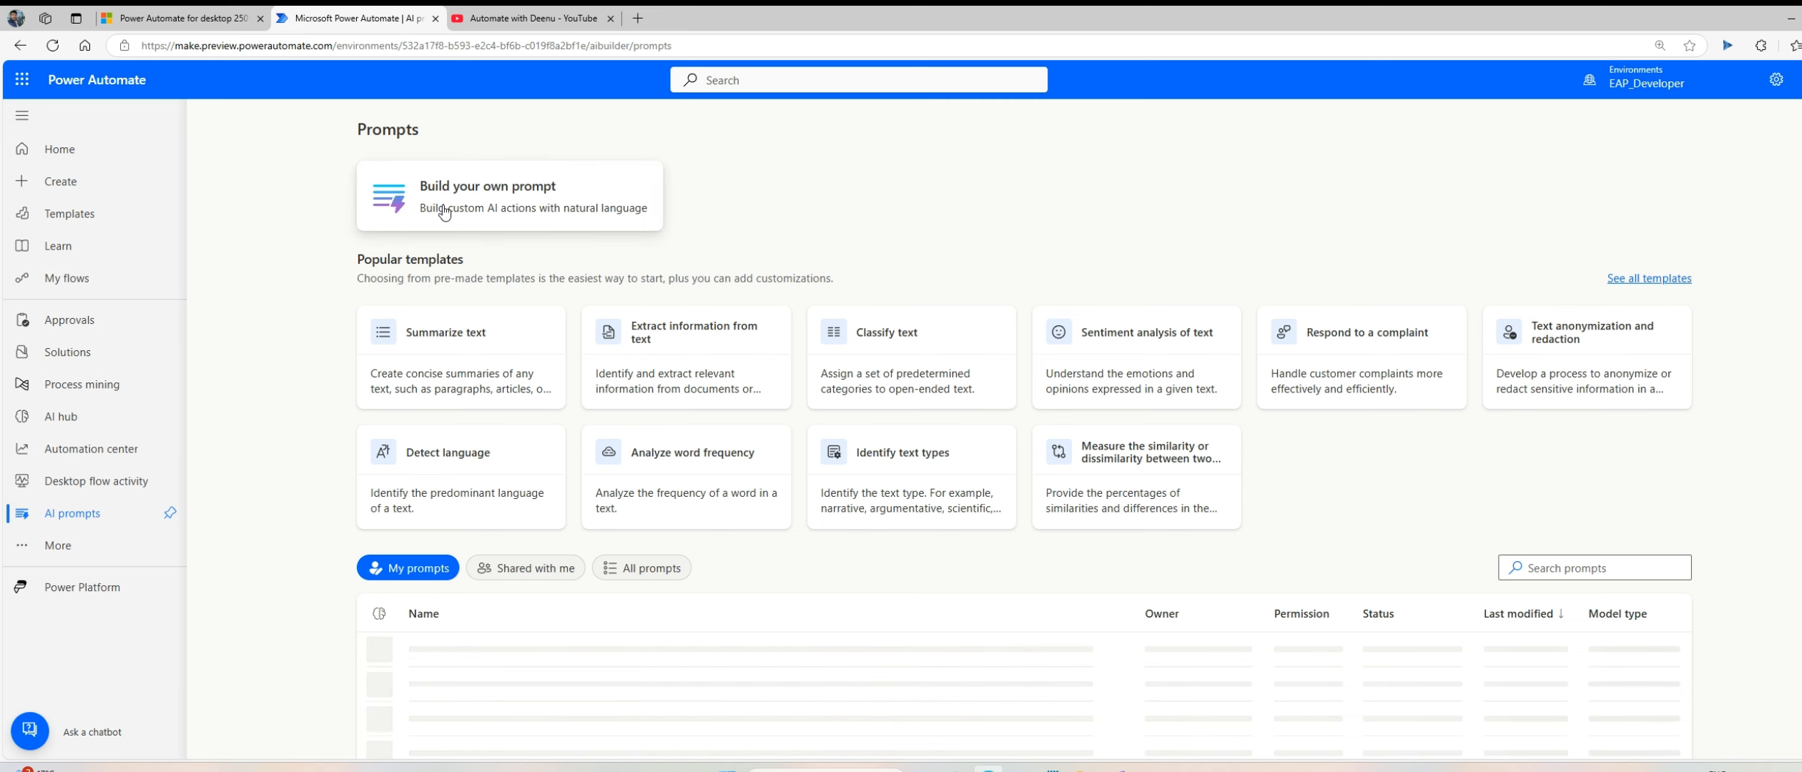
click(443, 199)
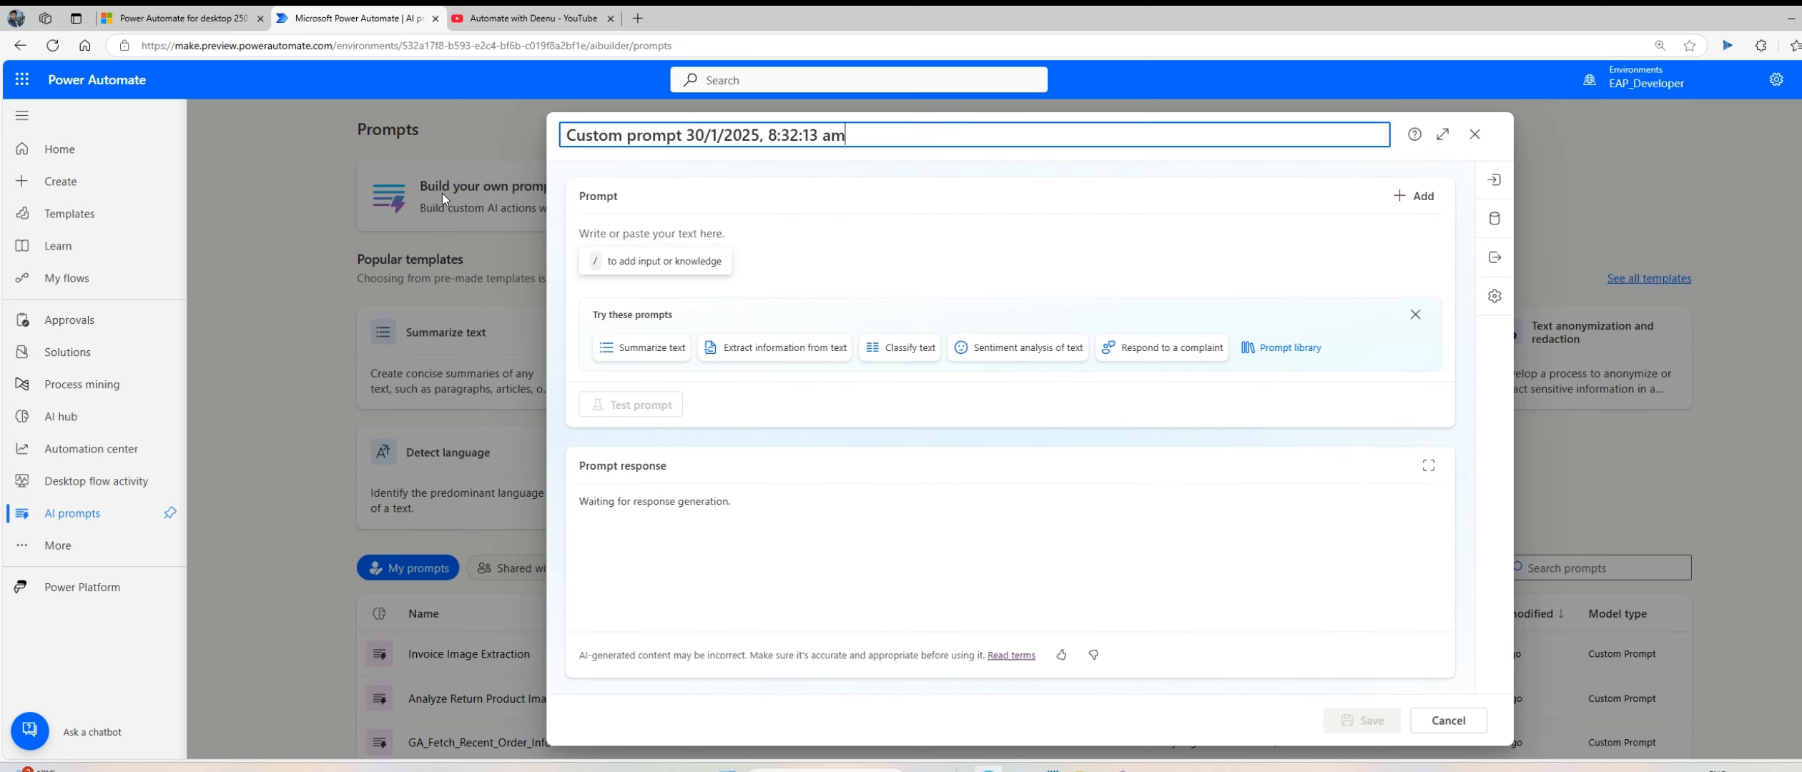
click(787, 253)
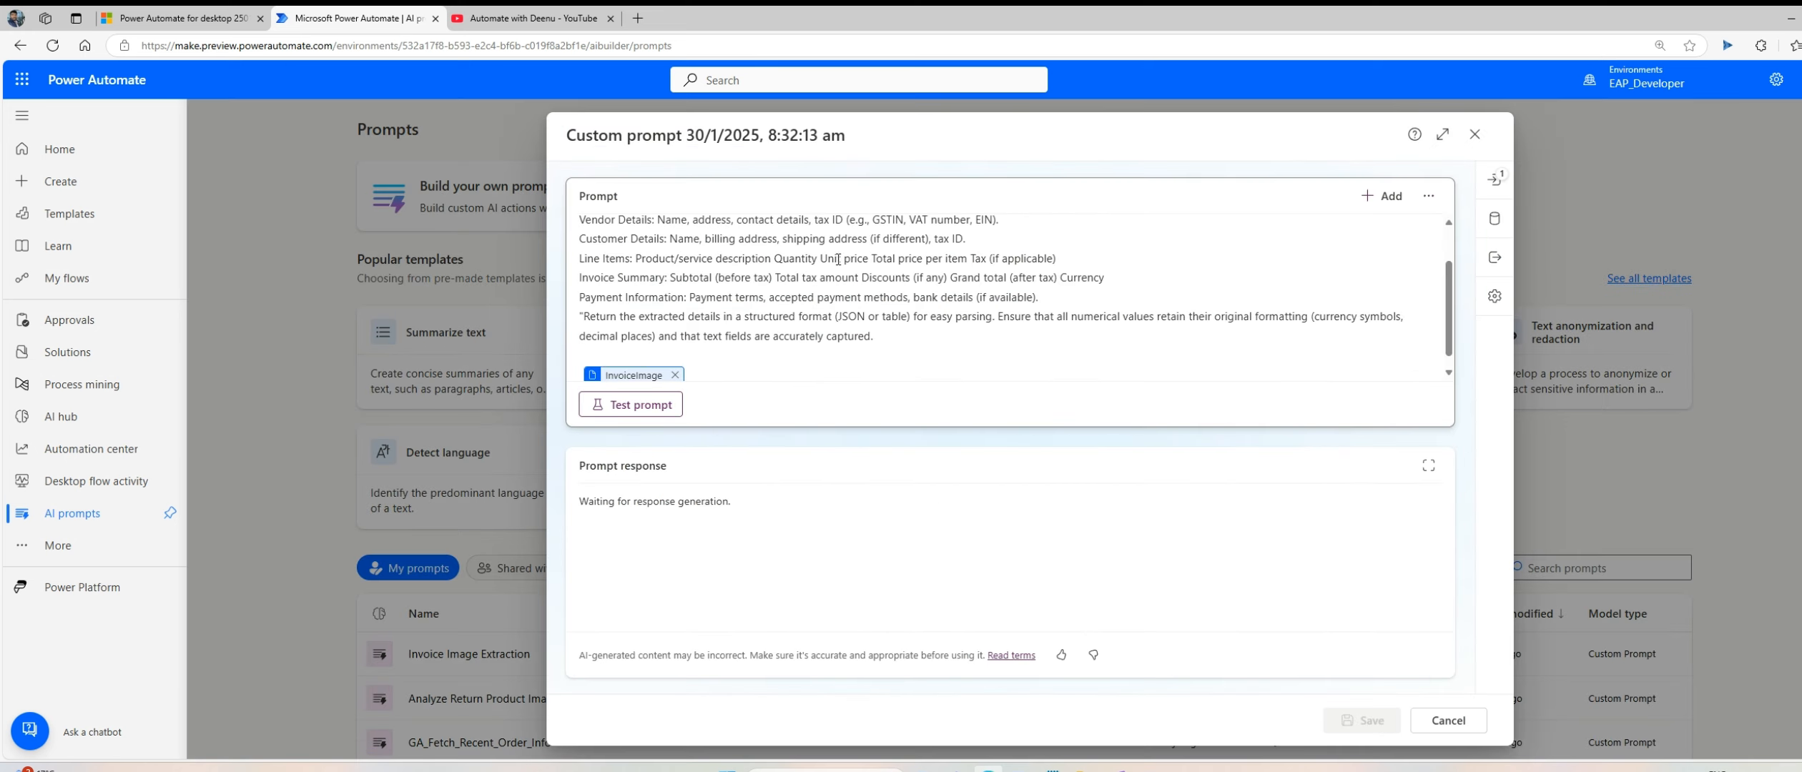
click(1442, 133)
scroll(630, 297, up, 1)
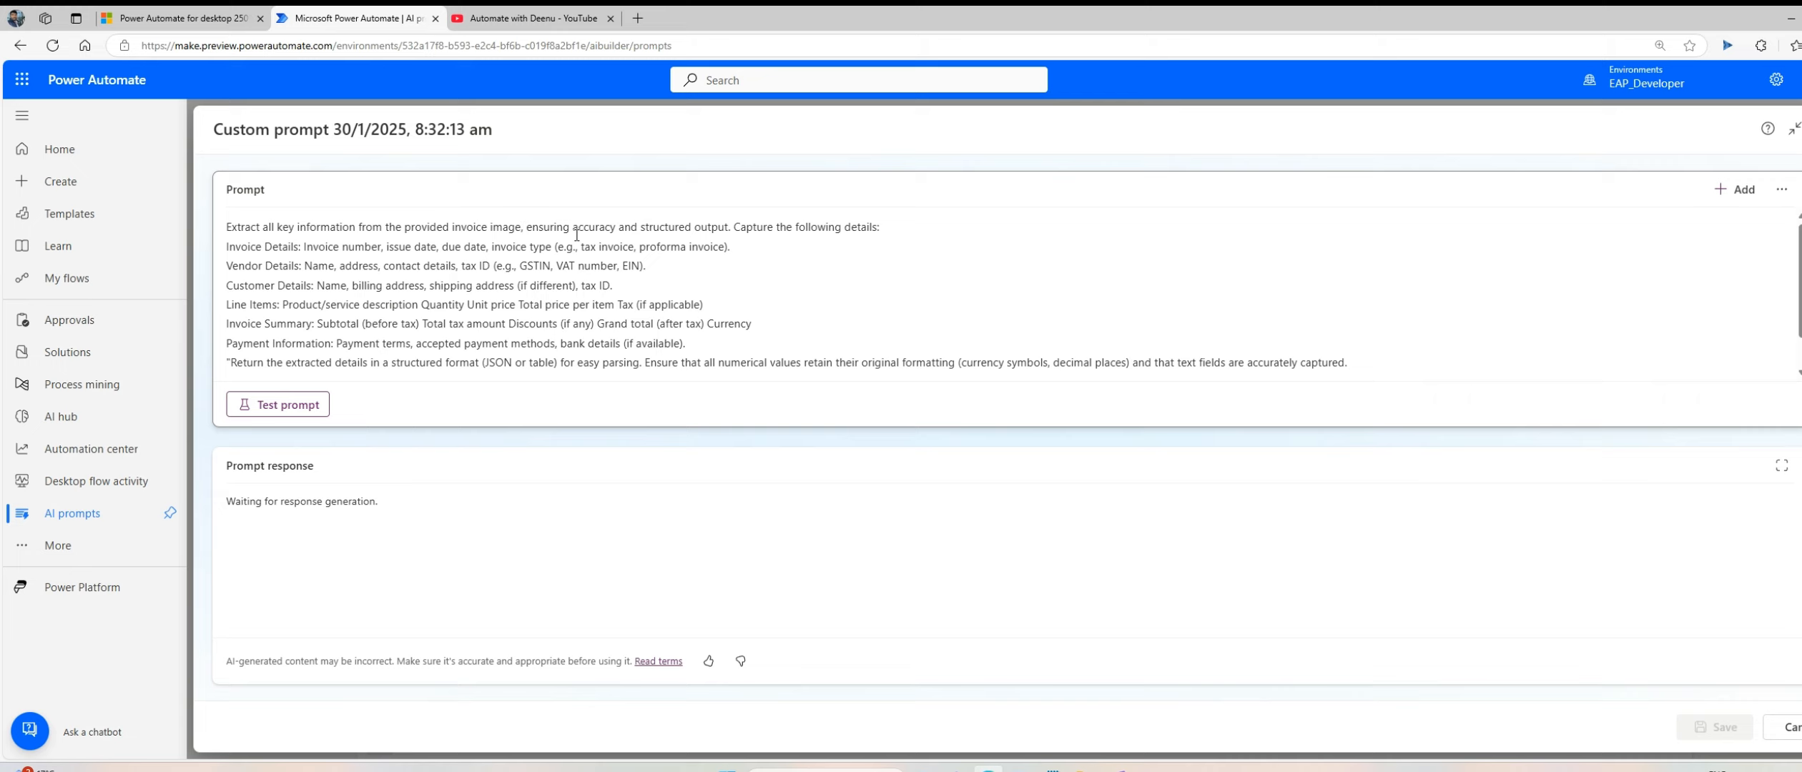
Step: Start a new line at "Capture the following details:" and remove the pasted InvoiceImage input from the end of the prompt
click(735, 227)
key(Return)
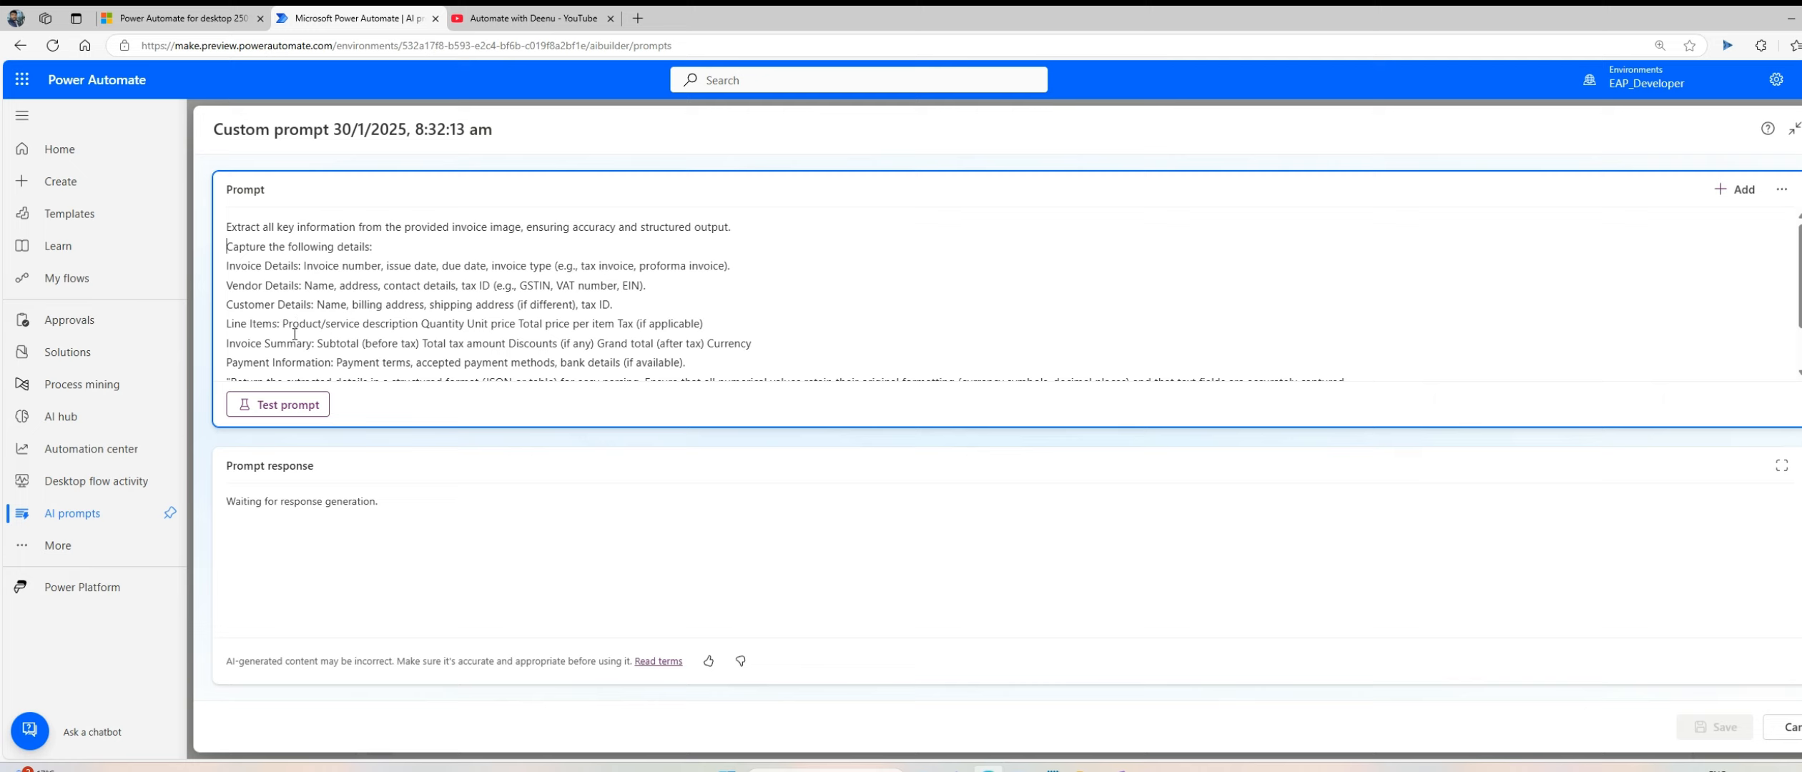
scroll(294, 334, down, 2)
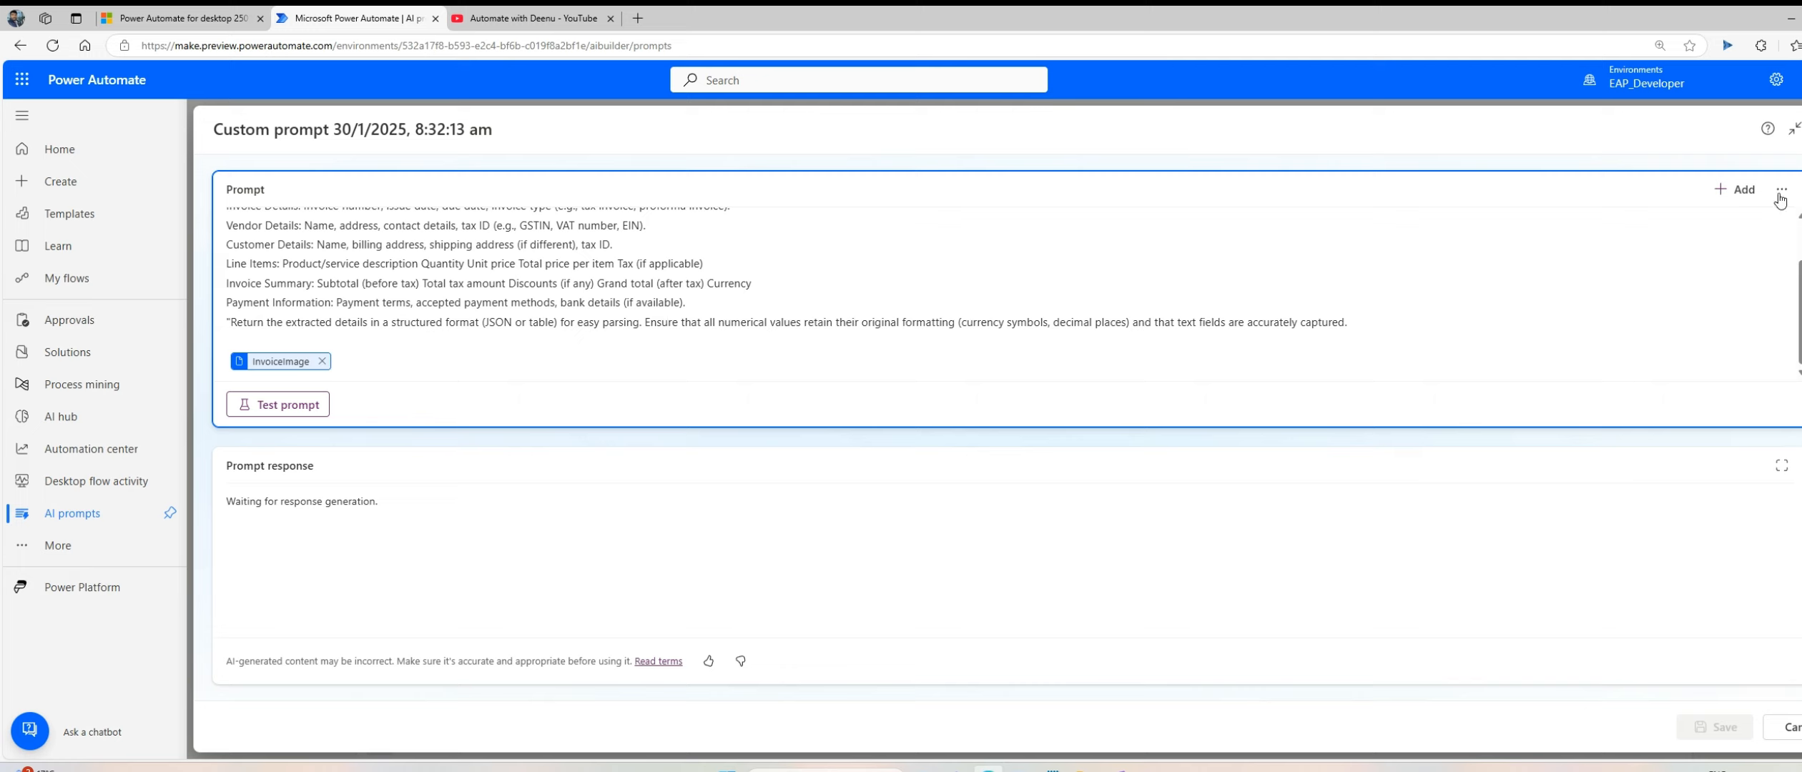
click(321, 361)
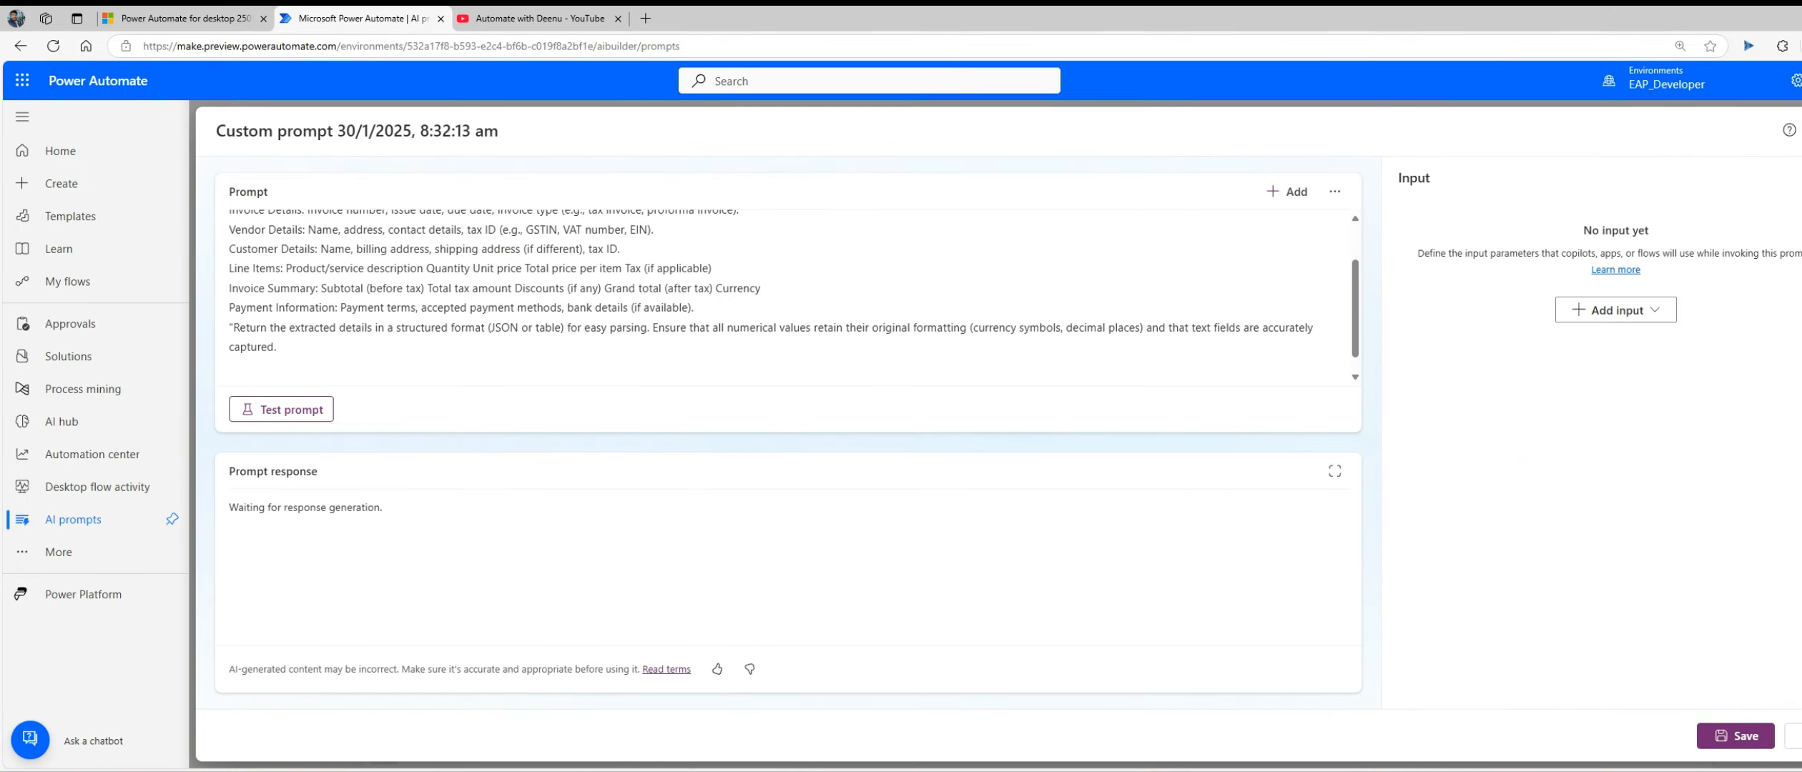
Step: Add an image or document input named InvoiceImage from the input settings, with proforma-invoice-template-1x.png as its sample data
click(1635, 314)
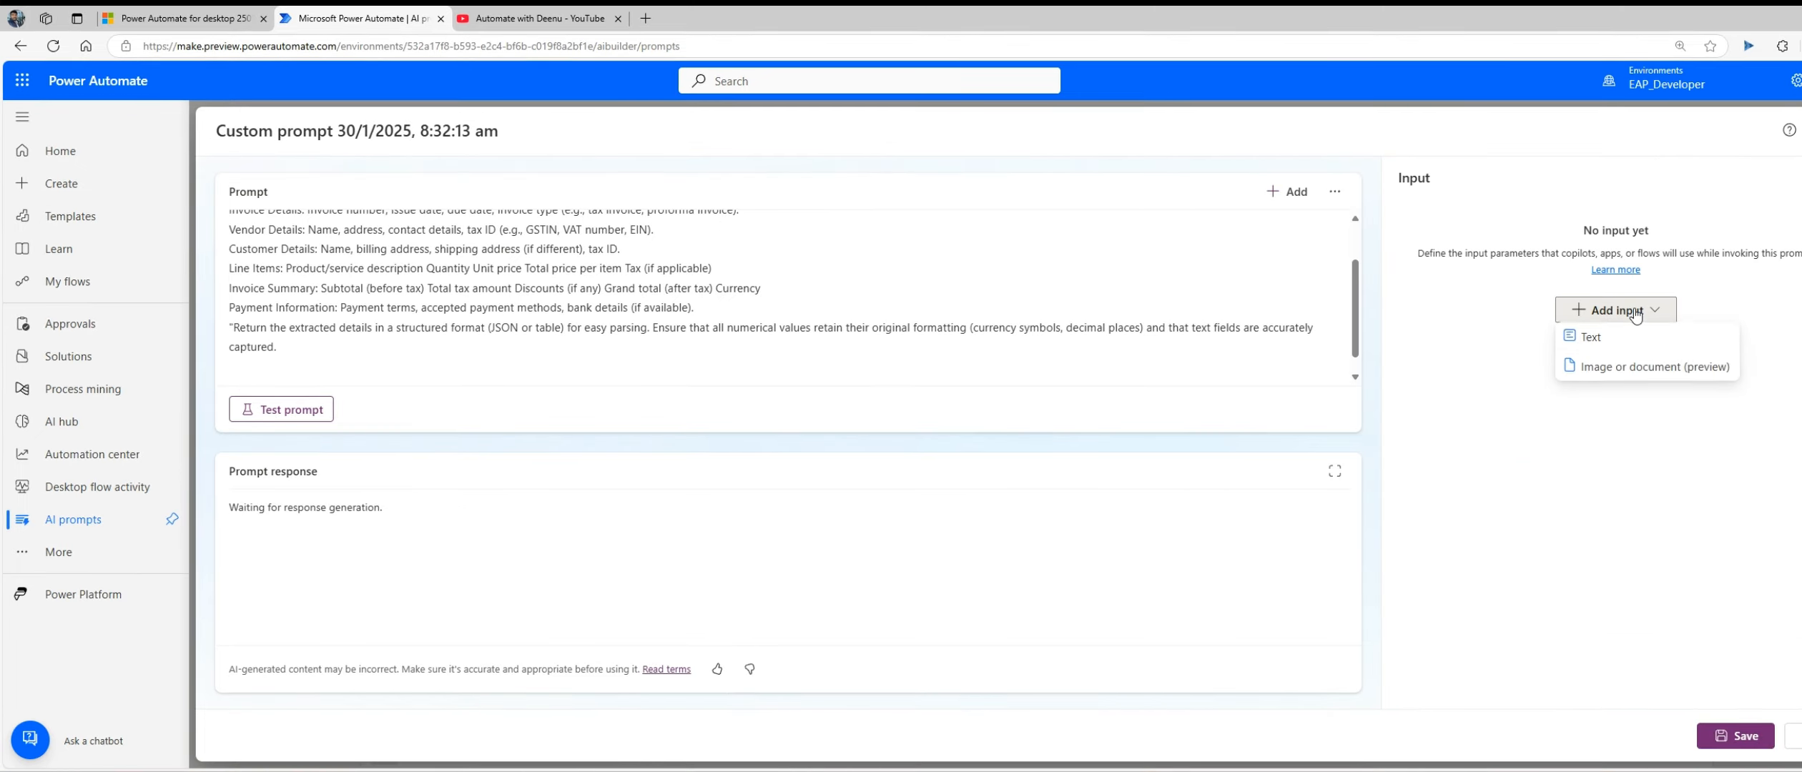
click(1635, 374)
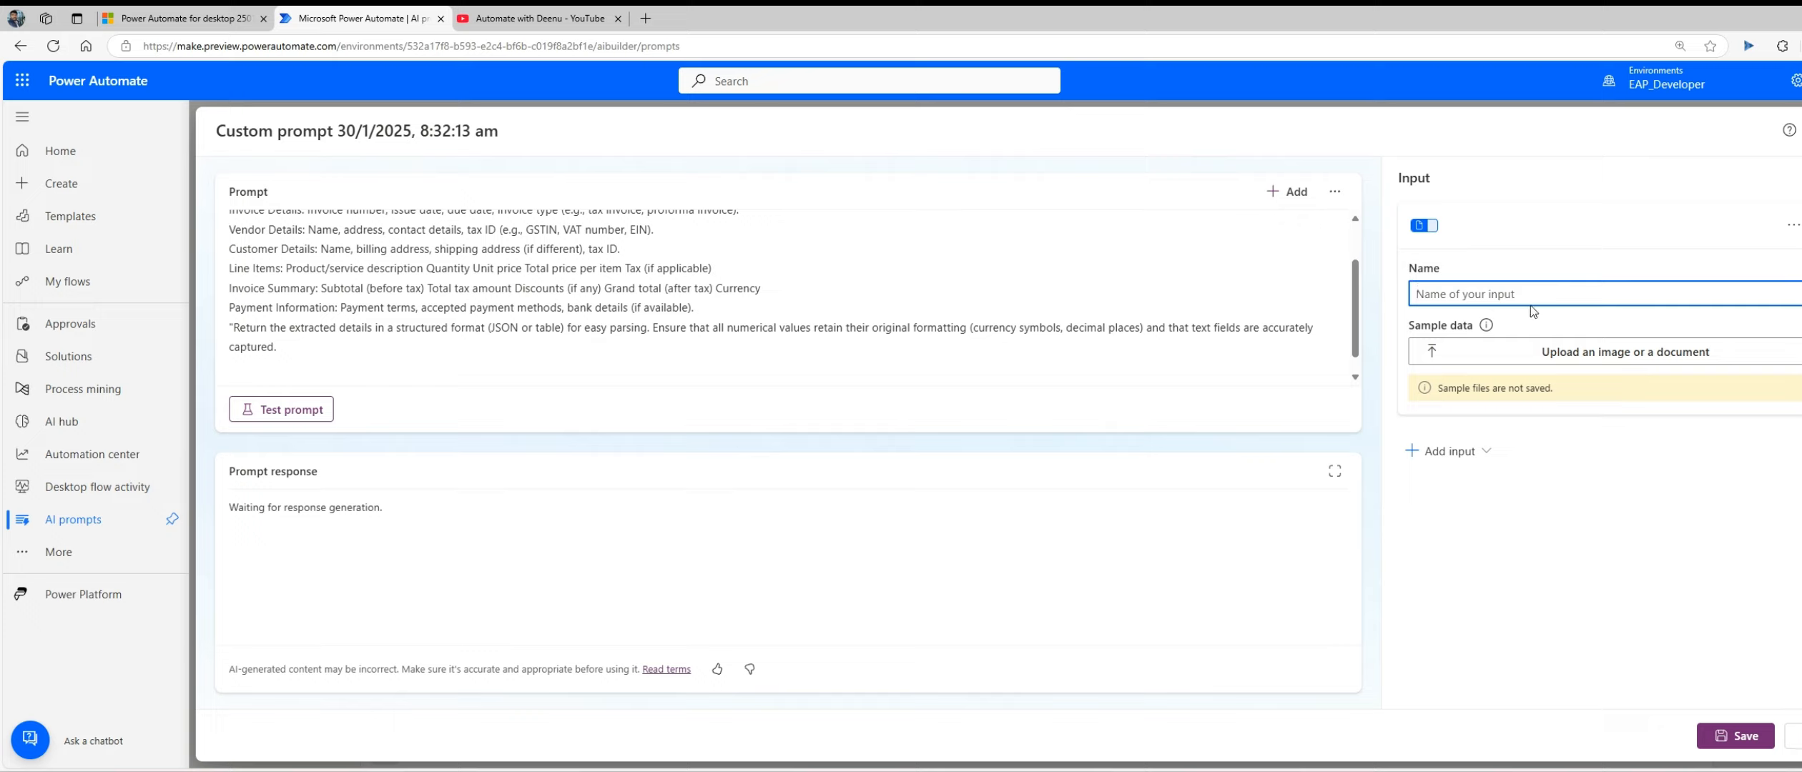
text(Invo)
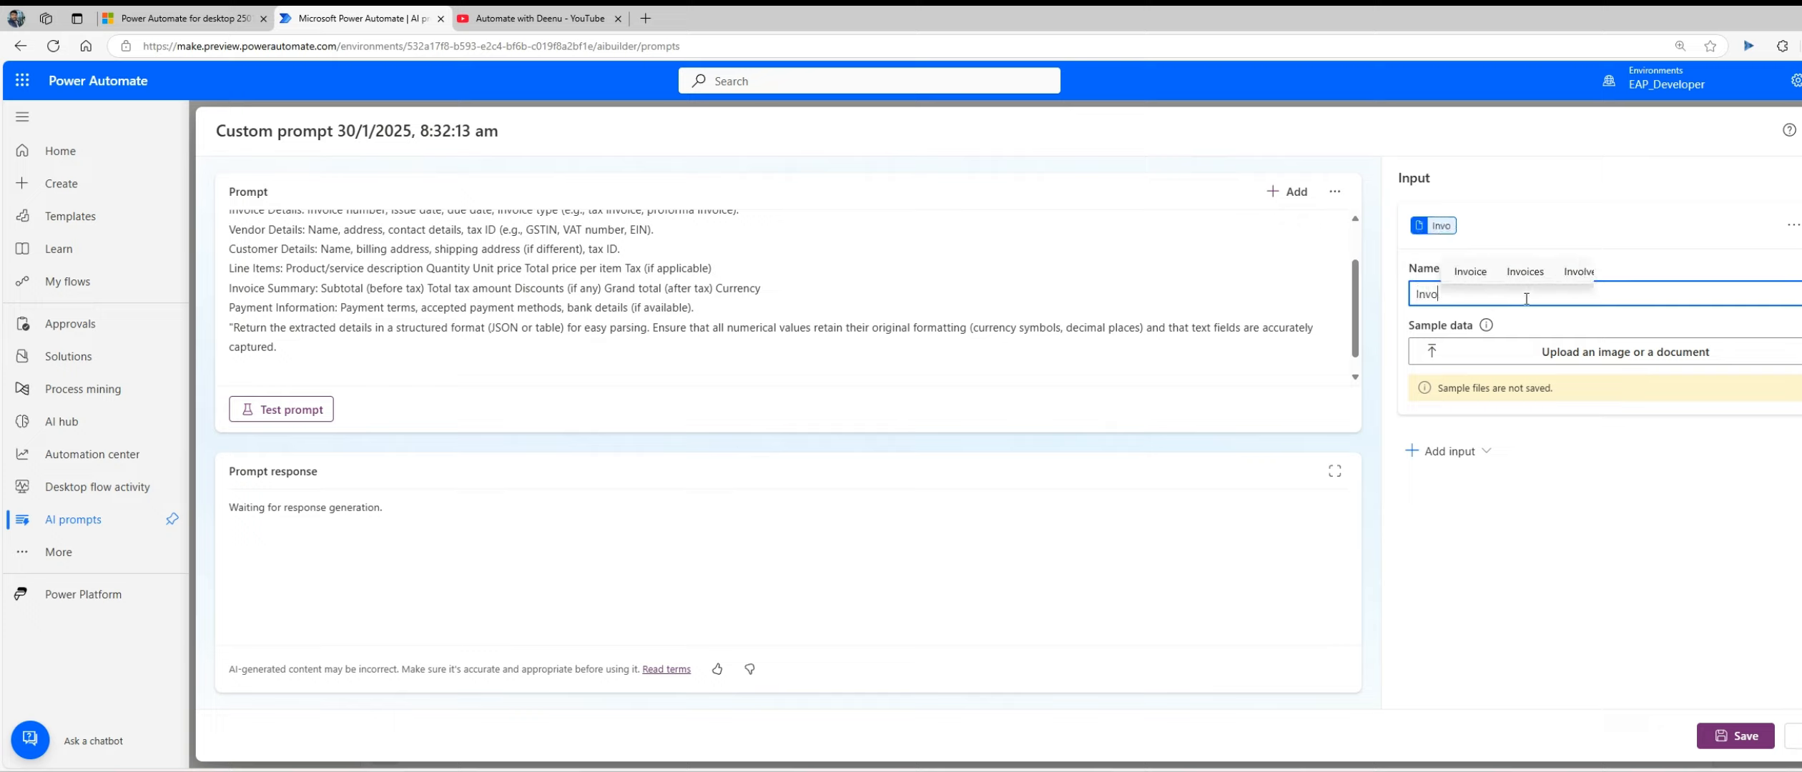
text(iceImage)
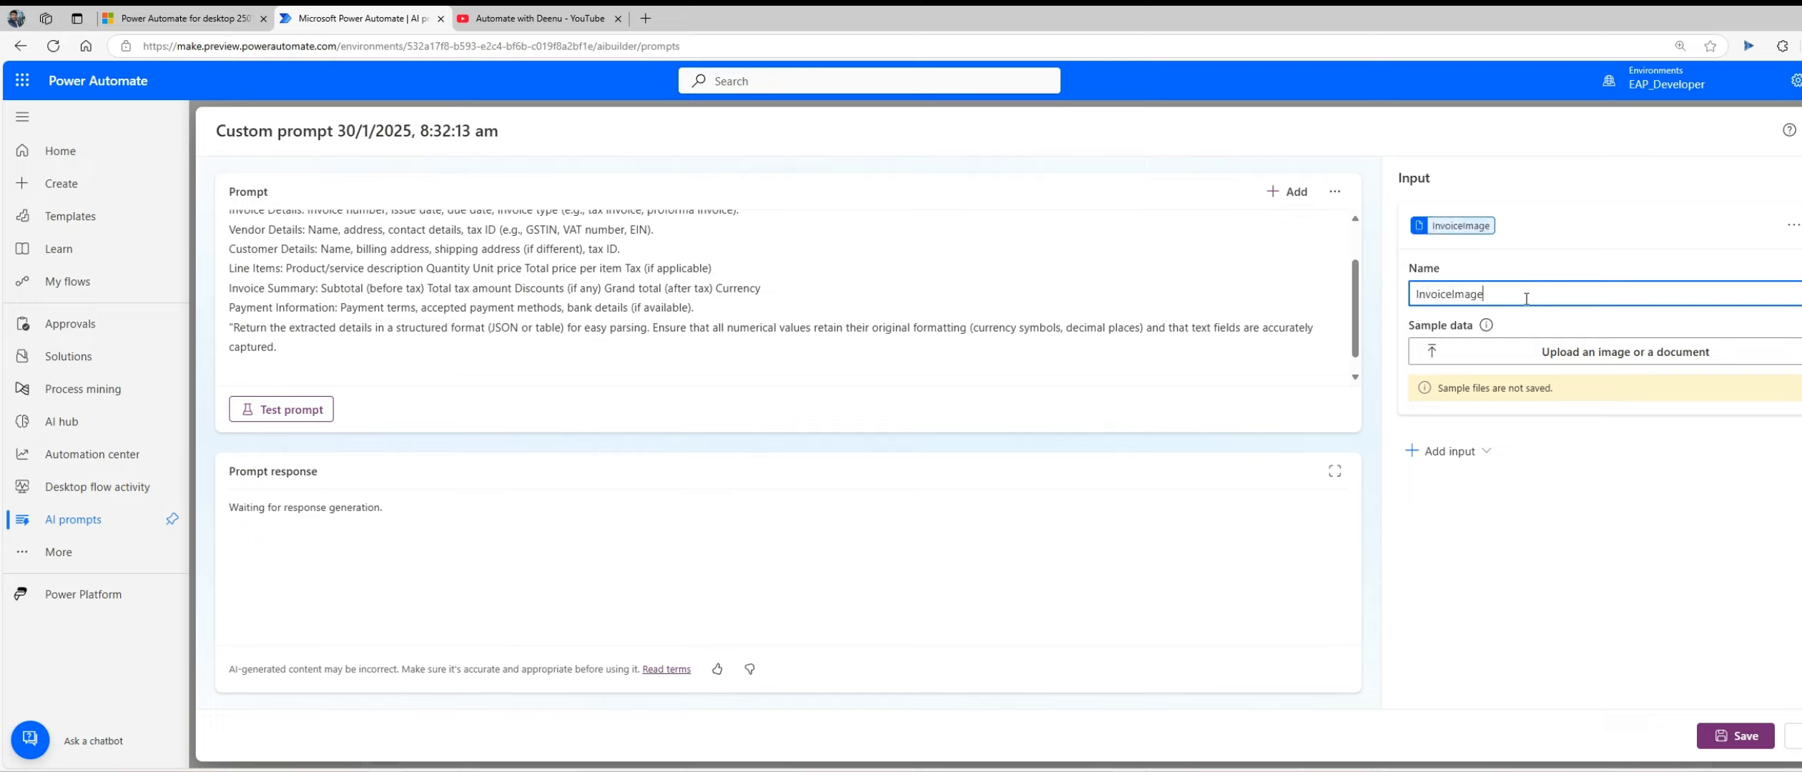
click(1560, 361)
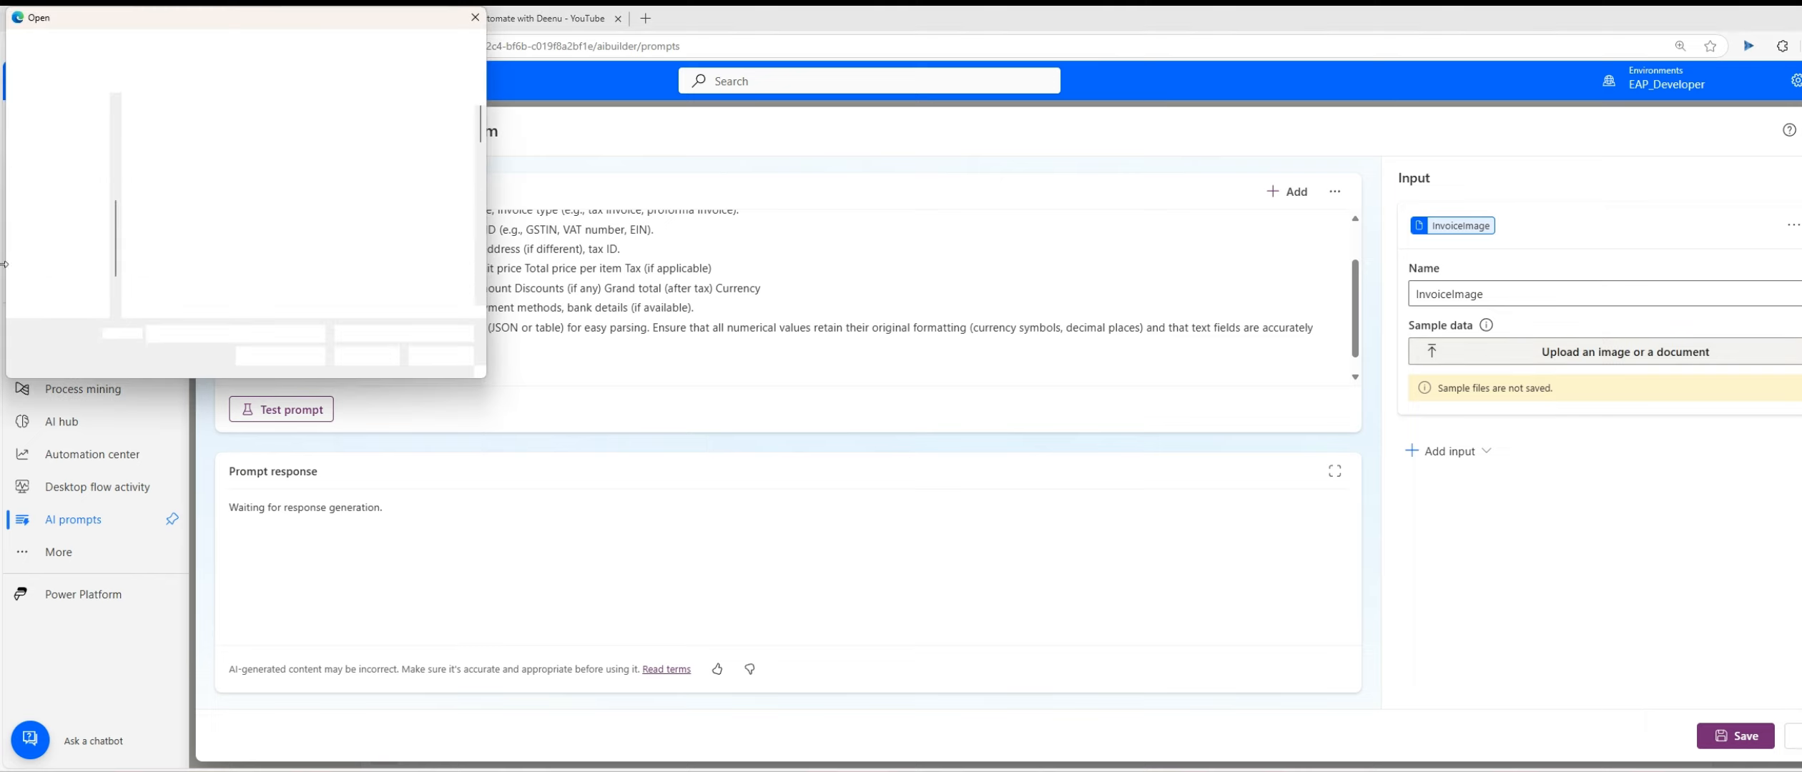
scroll(250, 261, down, 3)
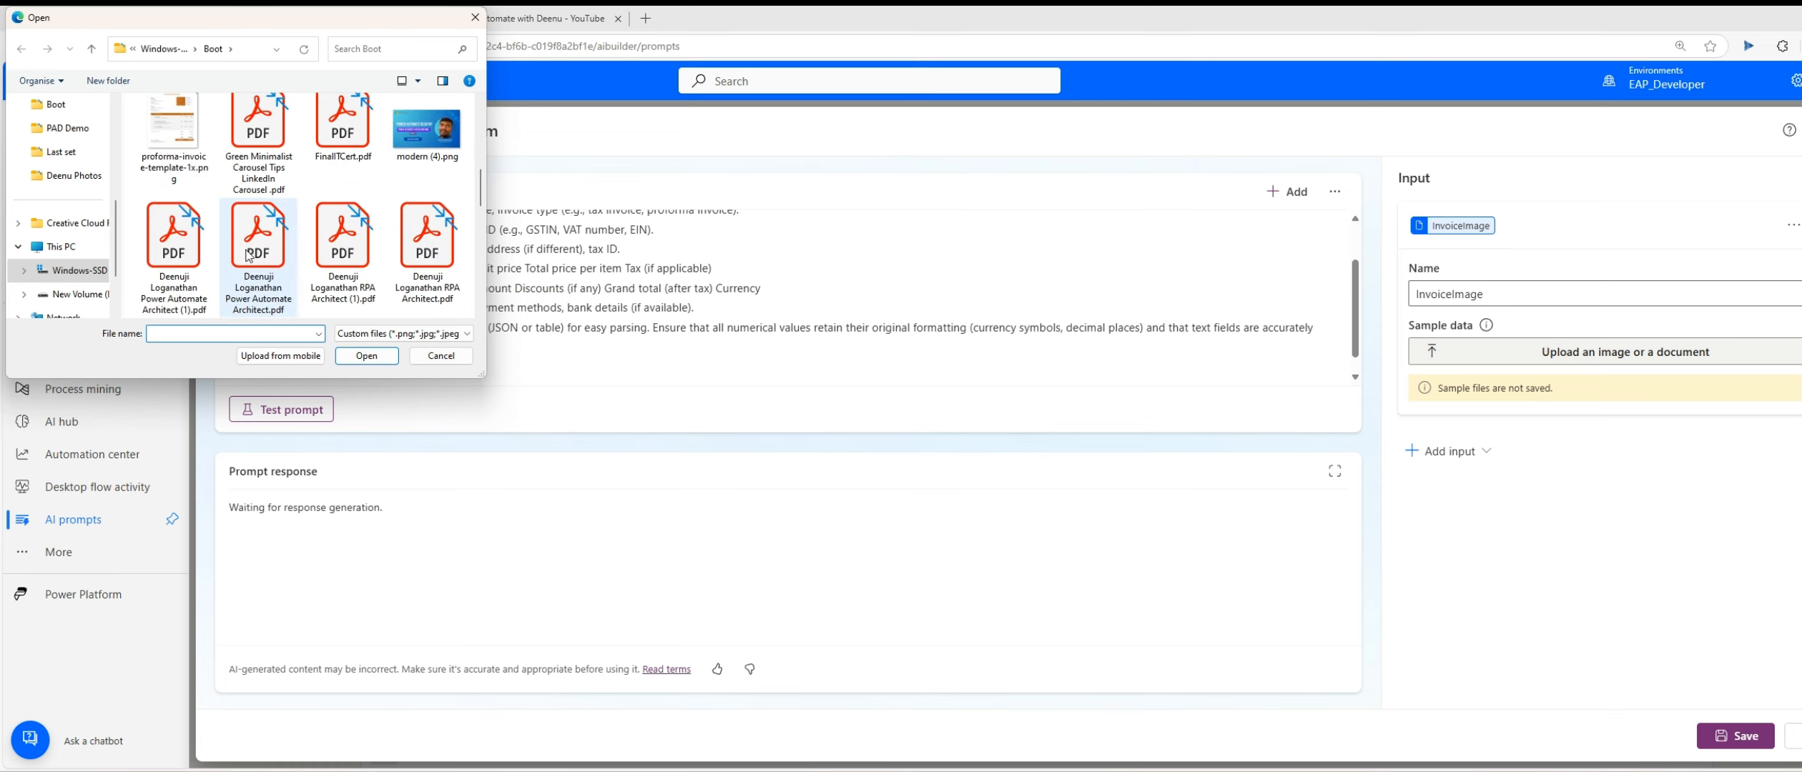
click(172, 147)
double_click(172, 147)
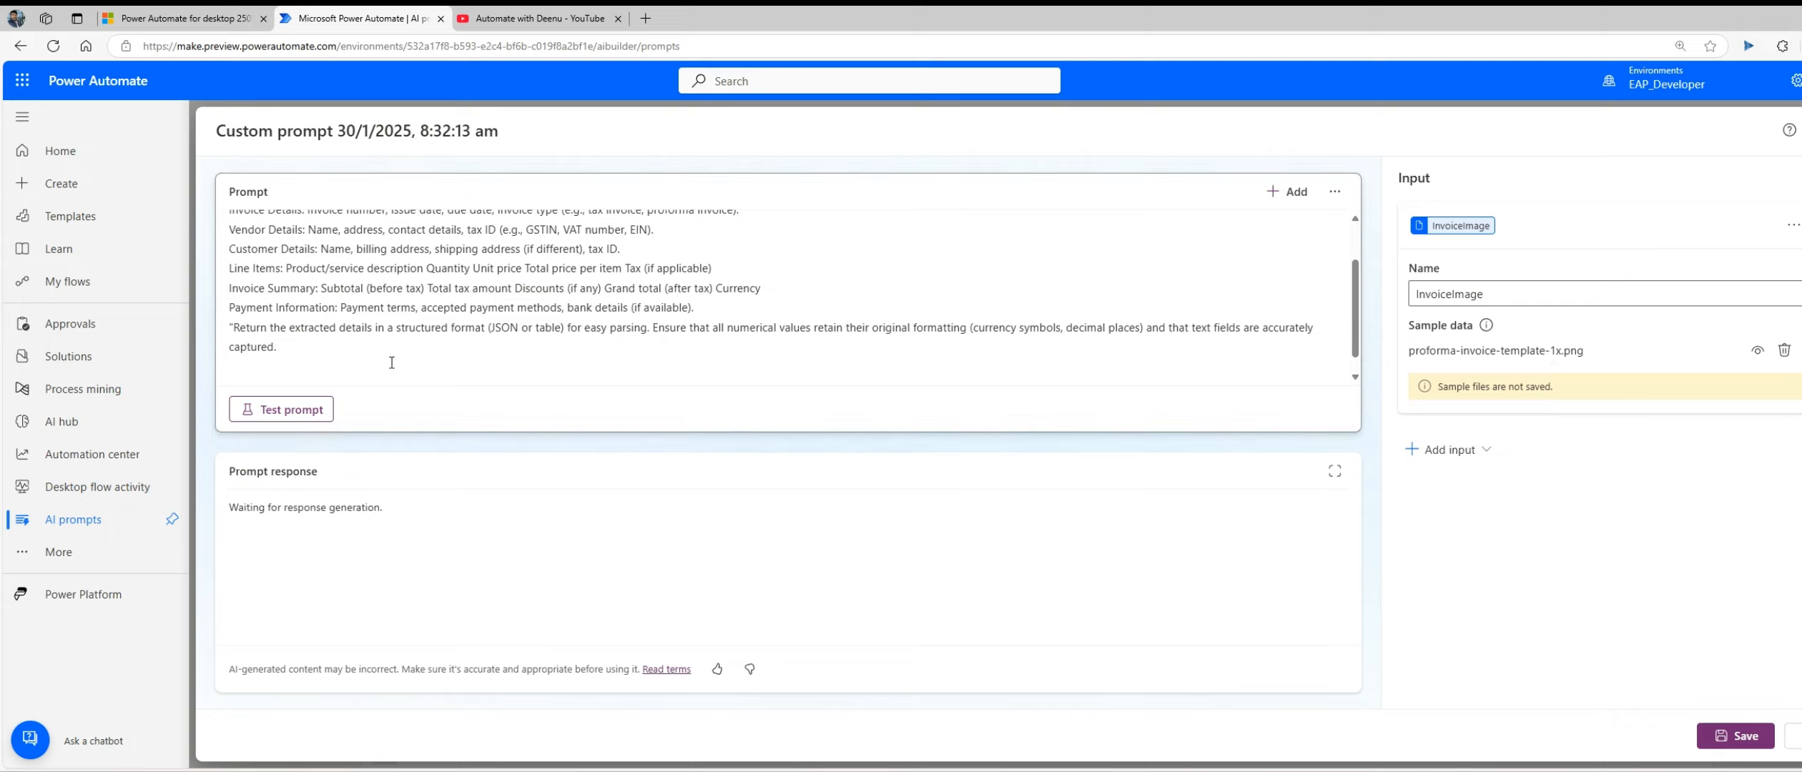
Step: Try to insert the existing InvoiceImage input on a new line at the end of the prompt text
click(461, 355)
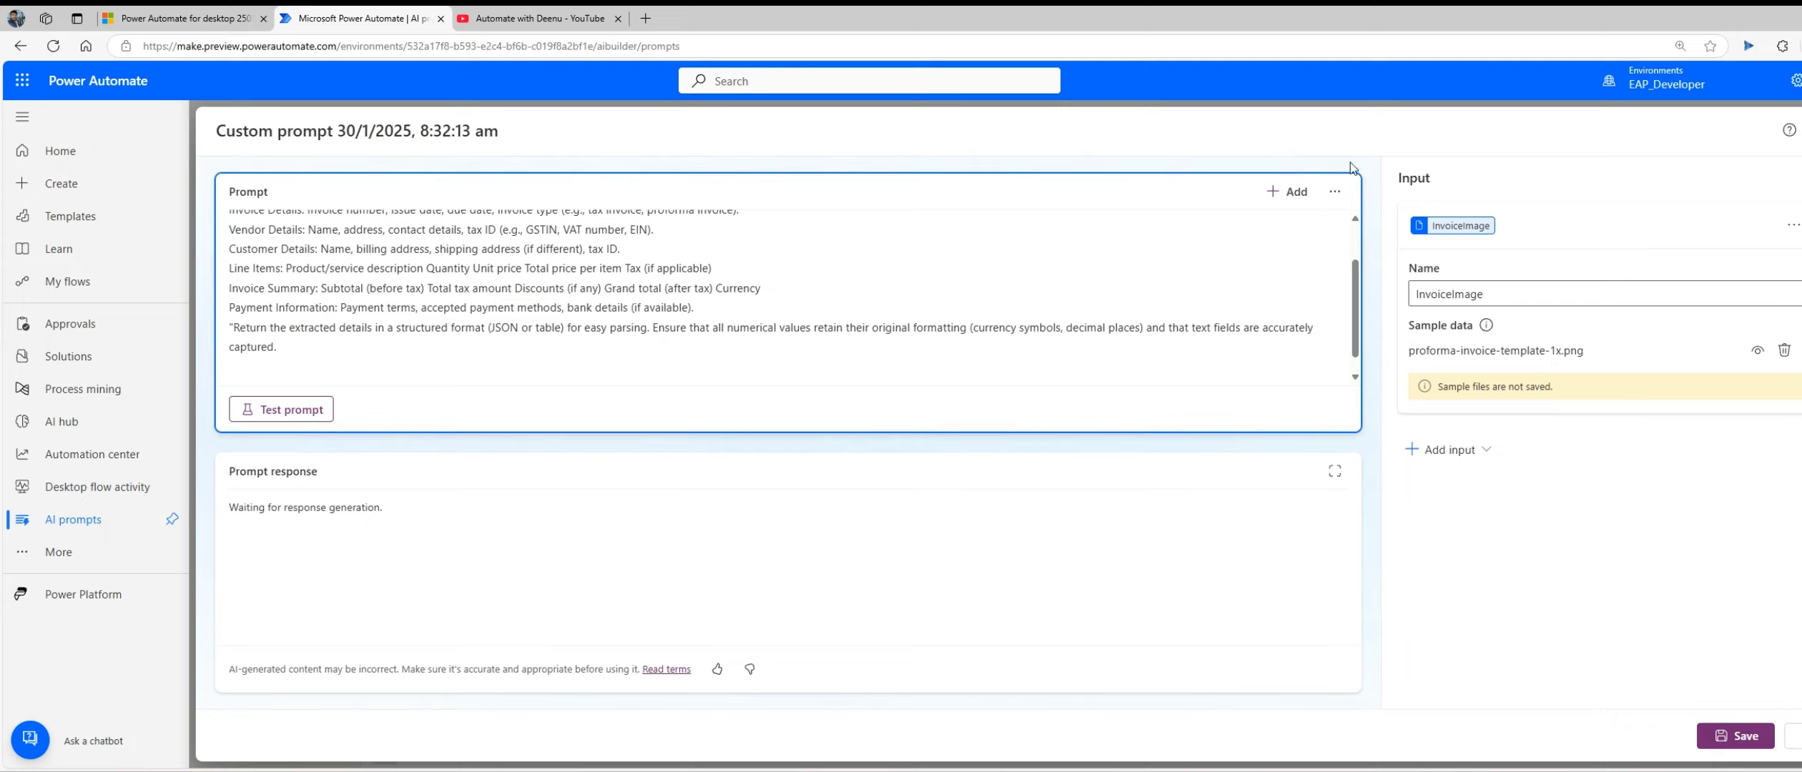
click(1285, 191)
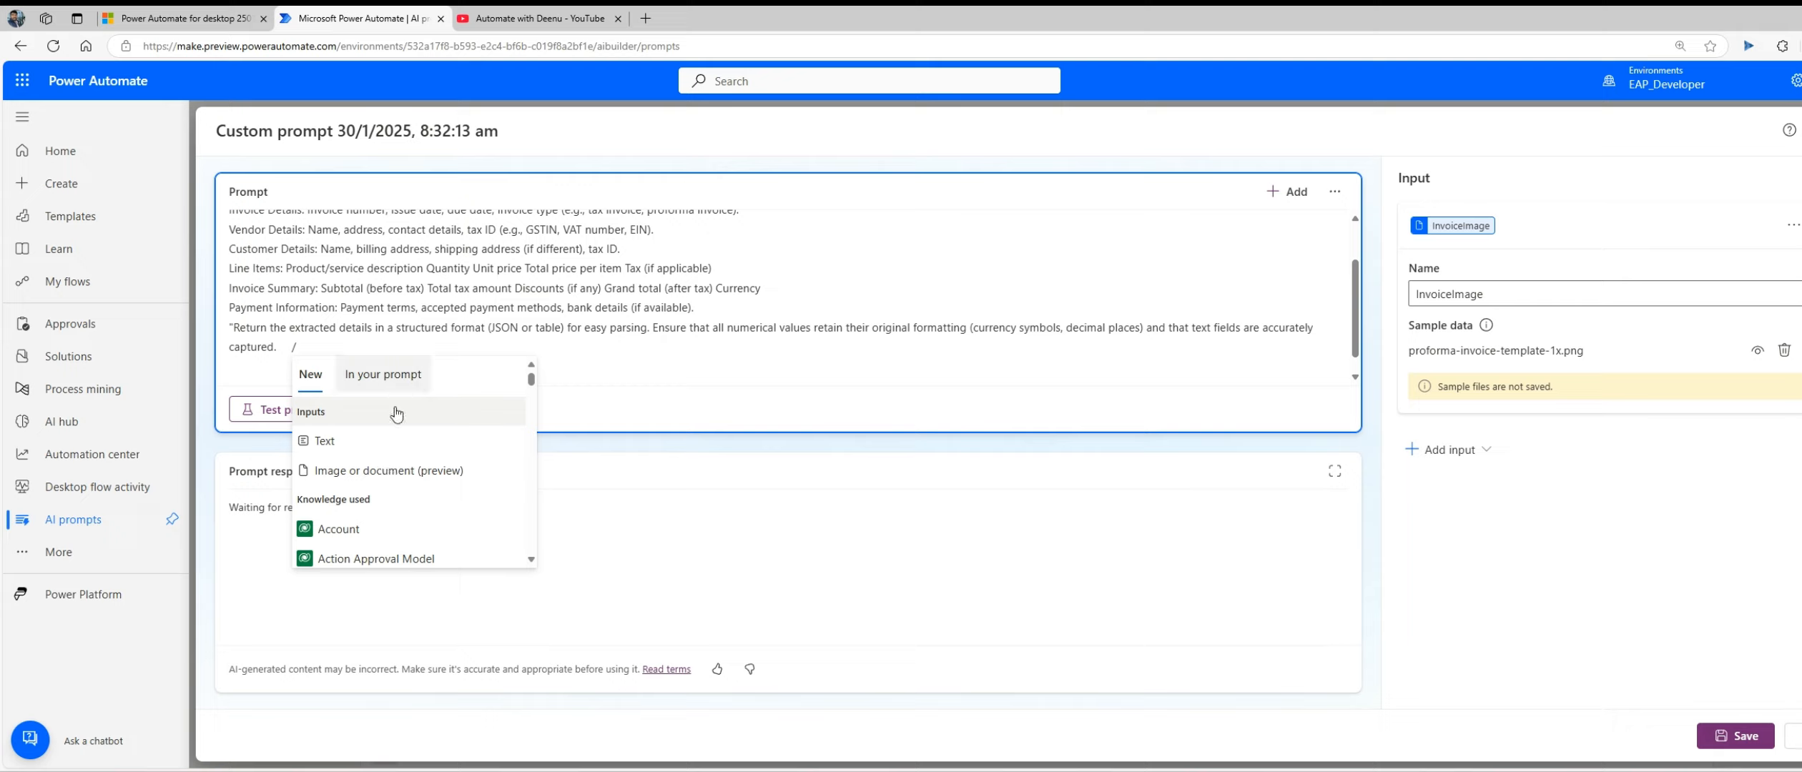
scroll(414, 443, down, 3)
scroll(415, 443, up, 3)
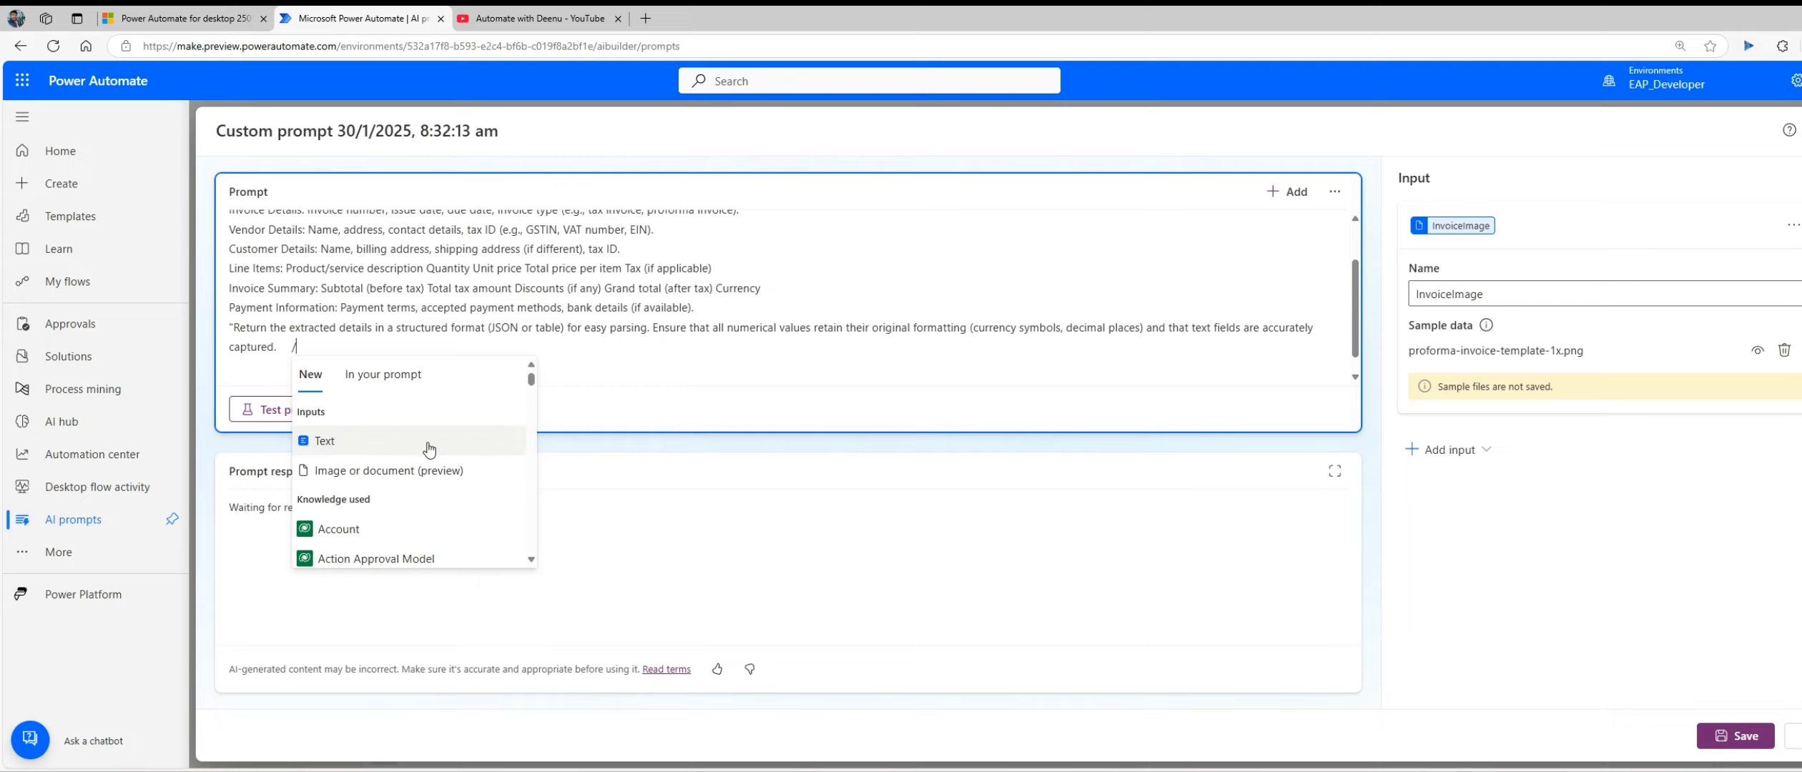
click(725, 355)
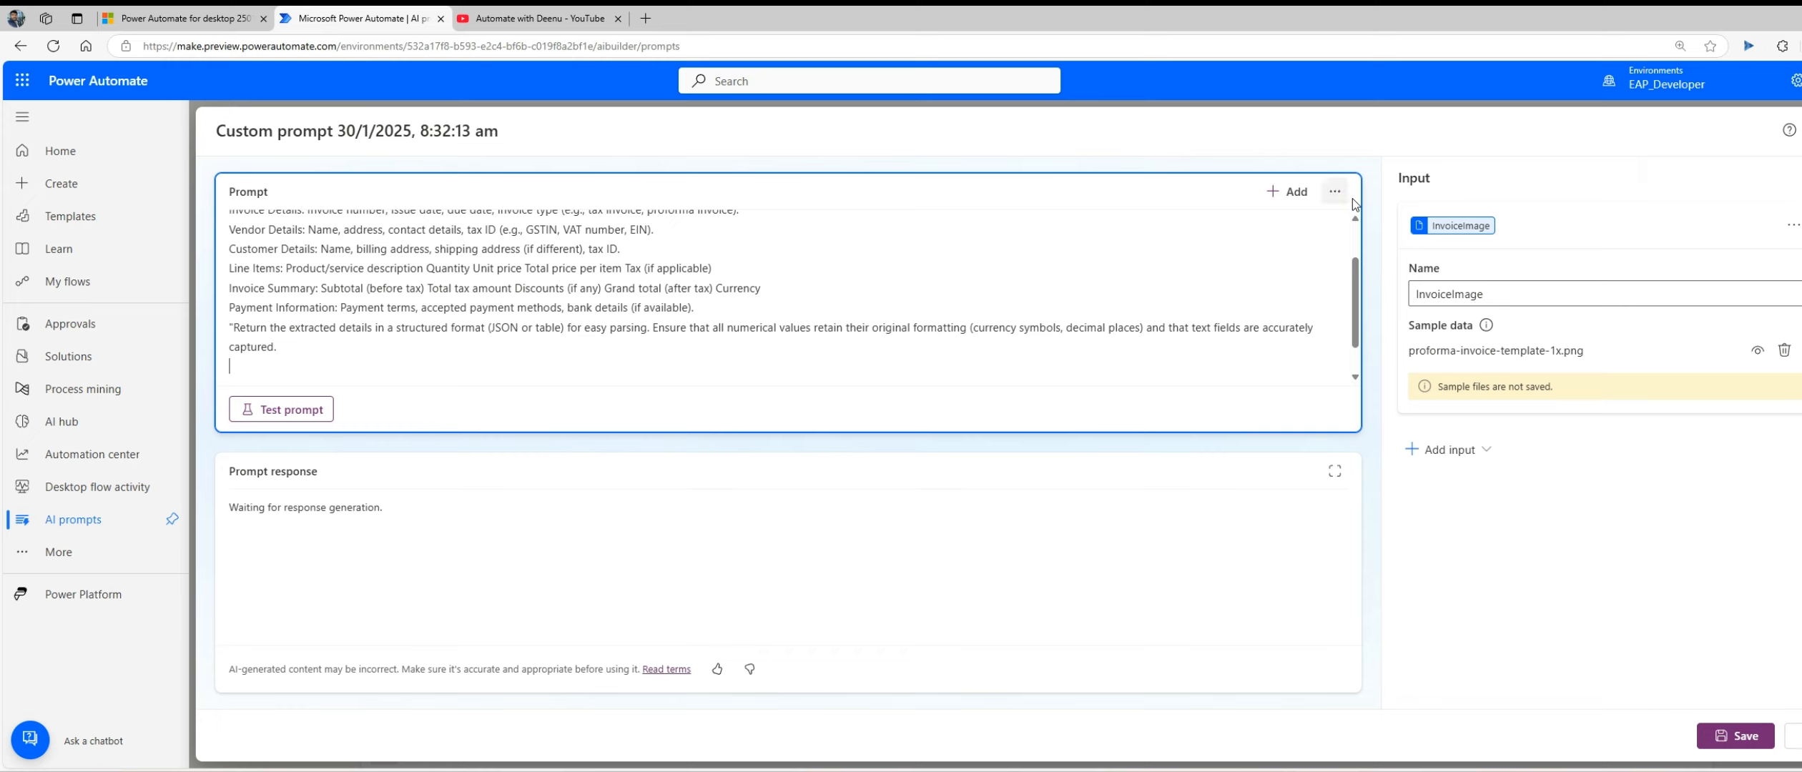
click(1311, 196)
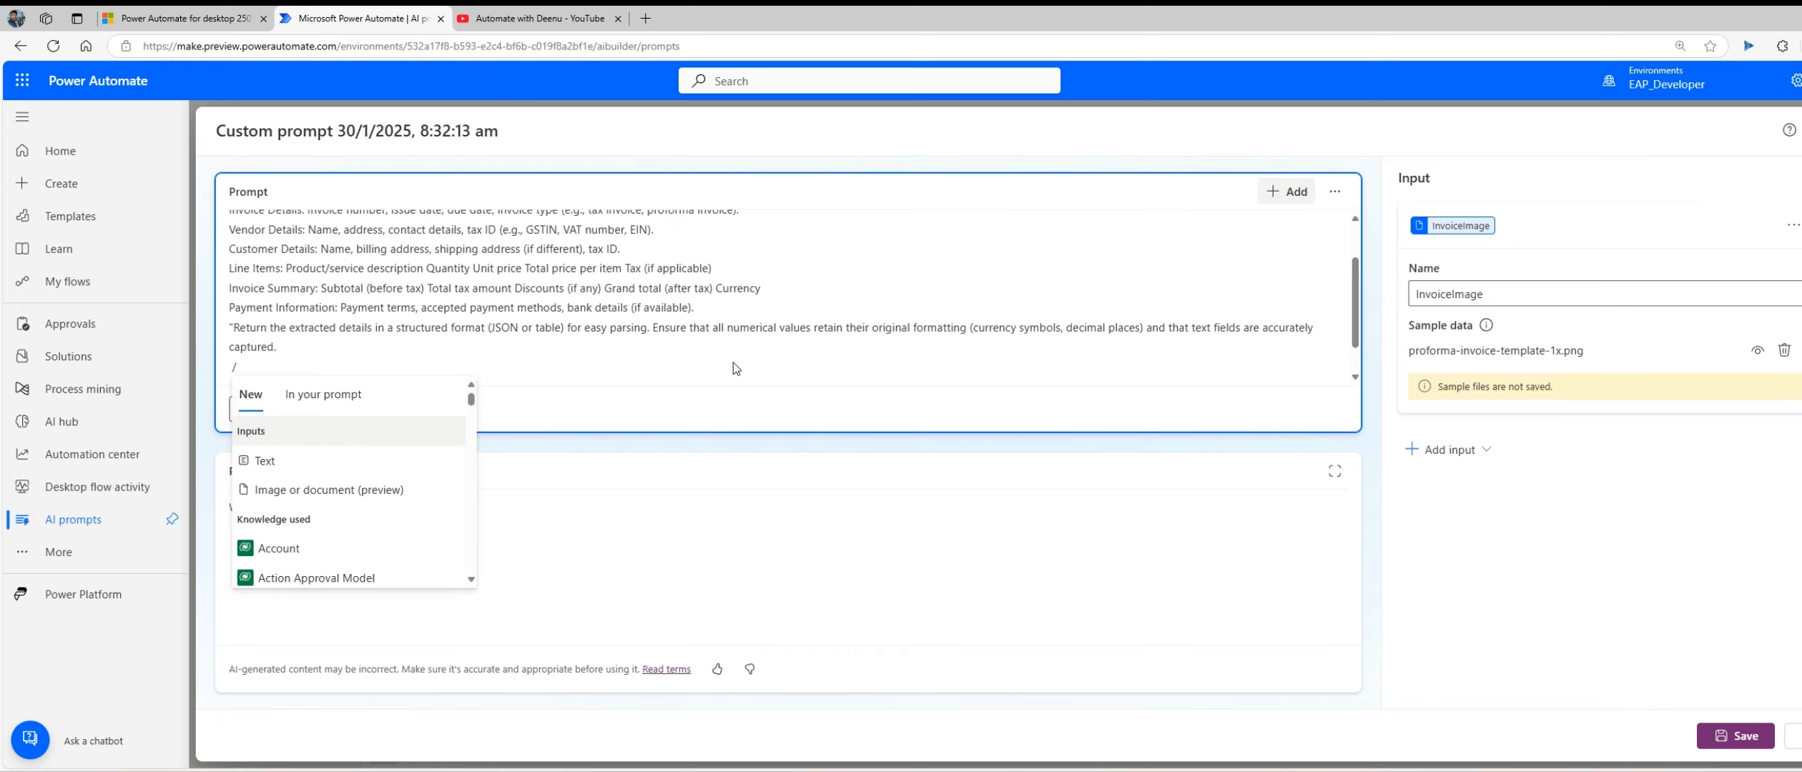
click(330, 489)
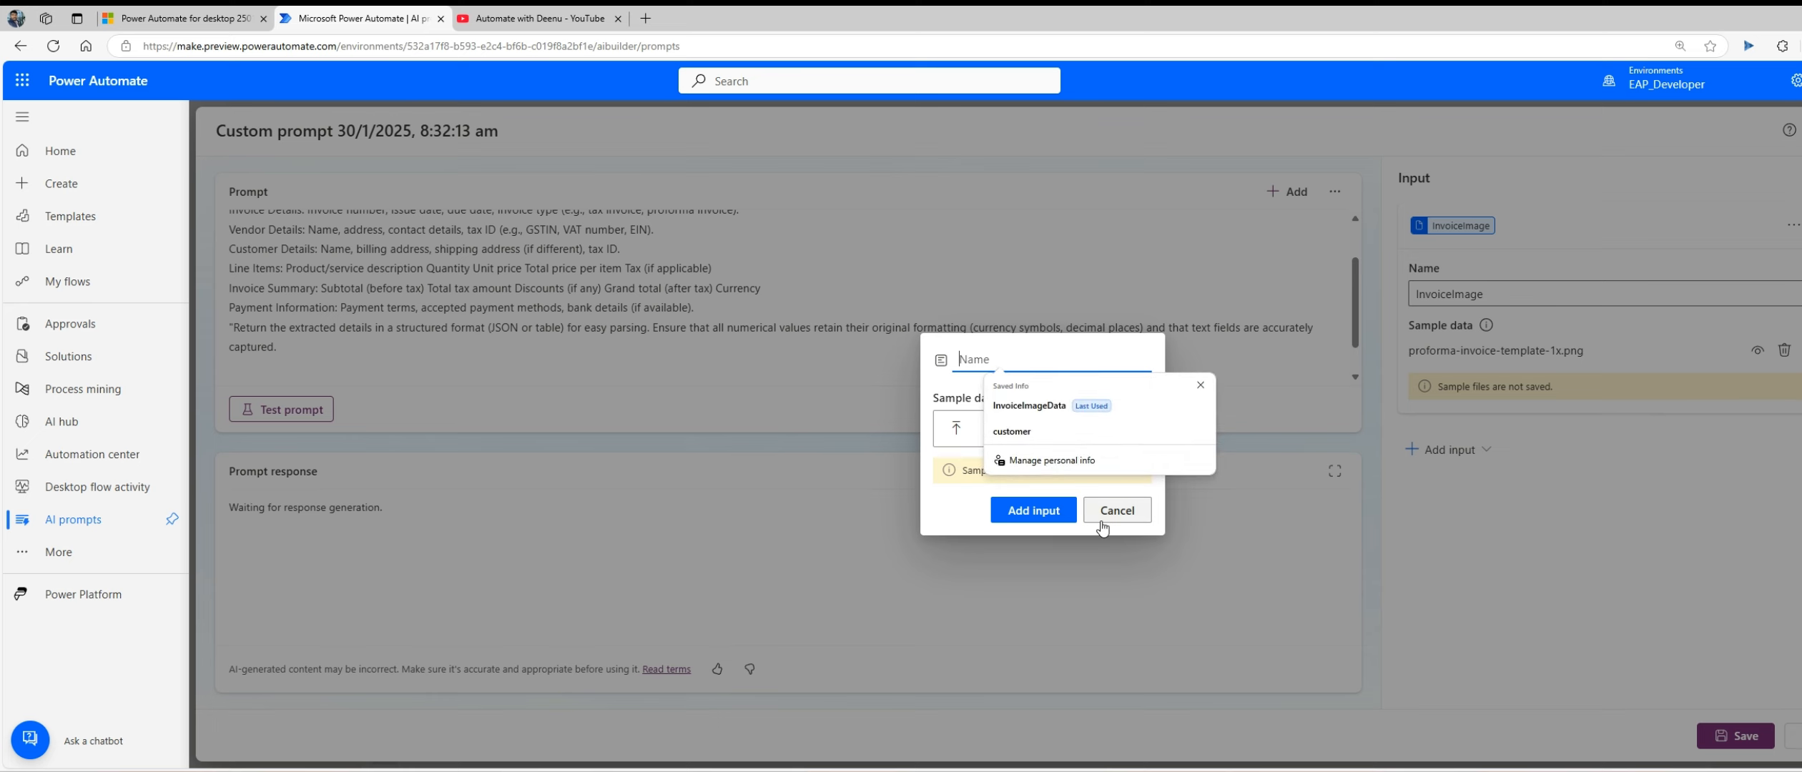
click(1130, 502)
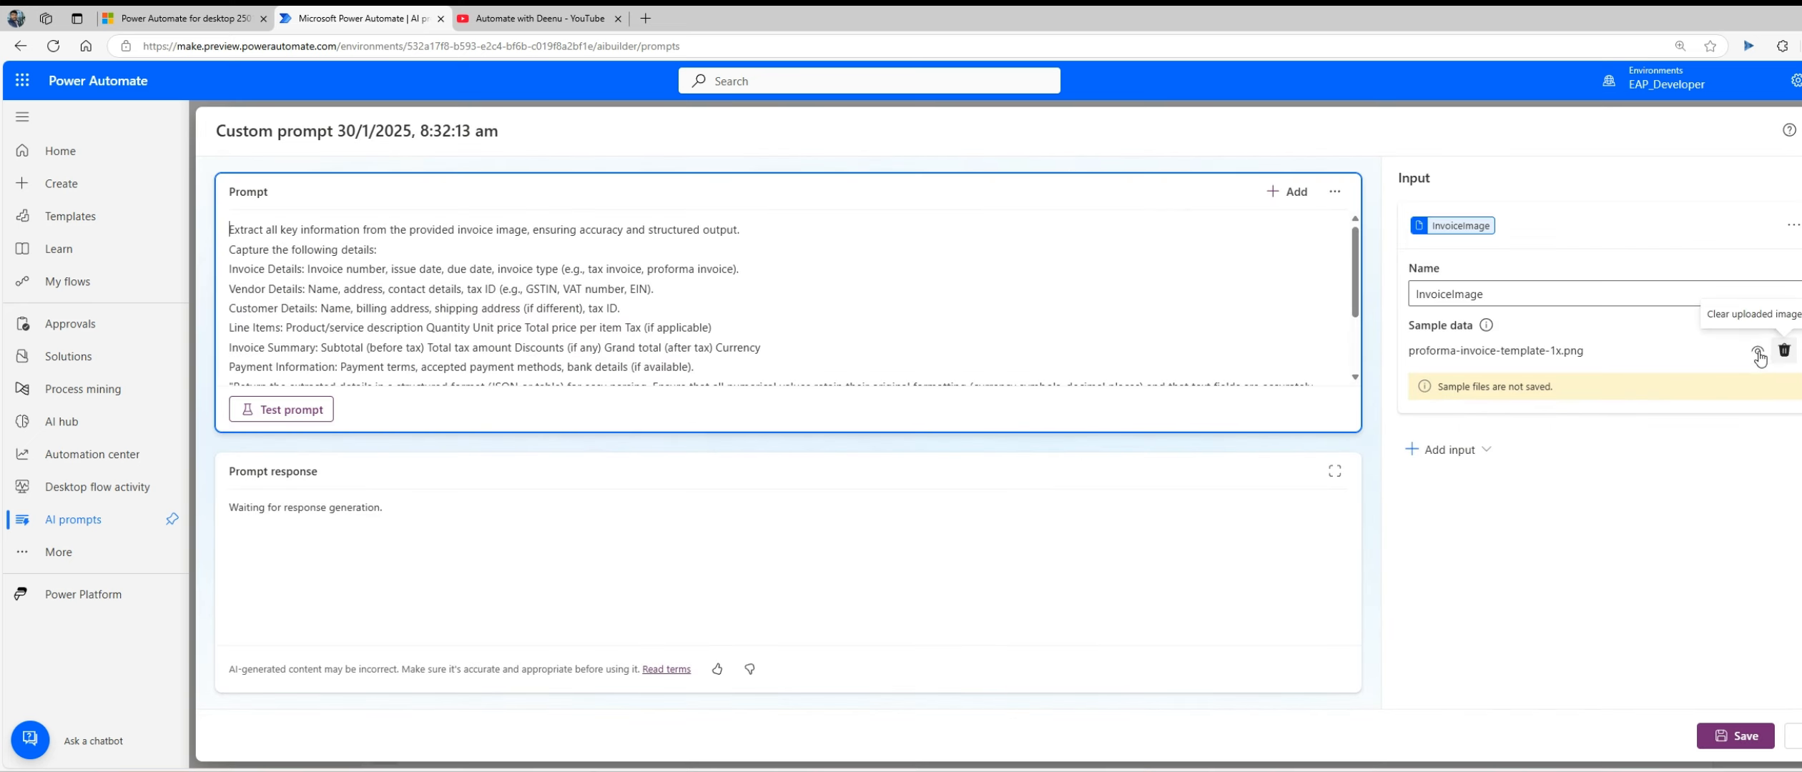
scroll(1163, 276, down, 2)
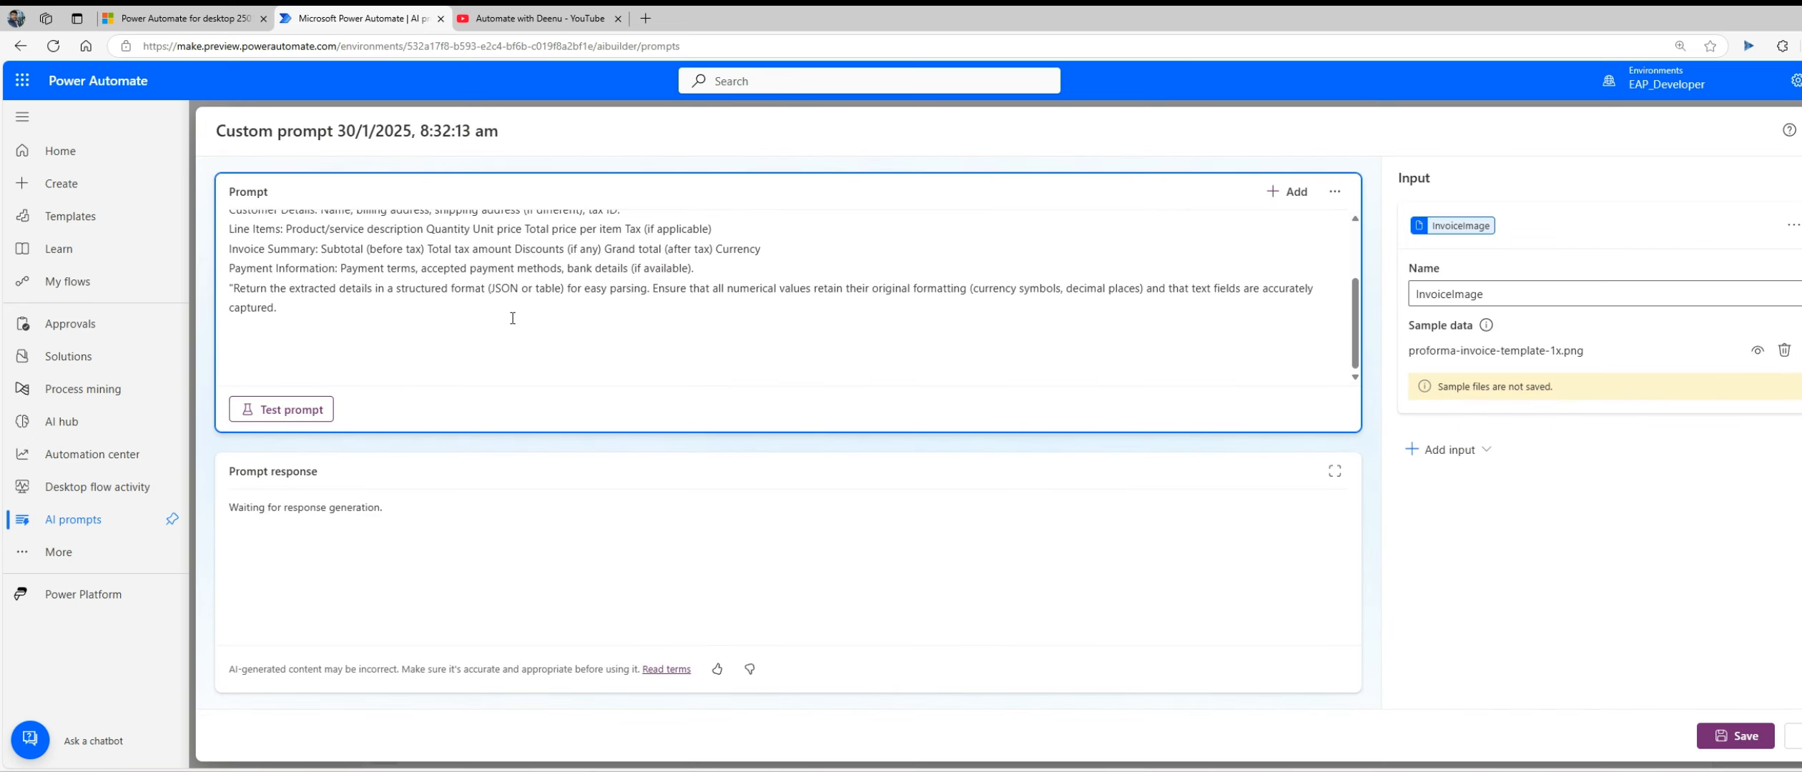
text(/)
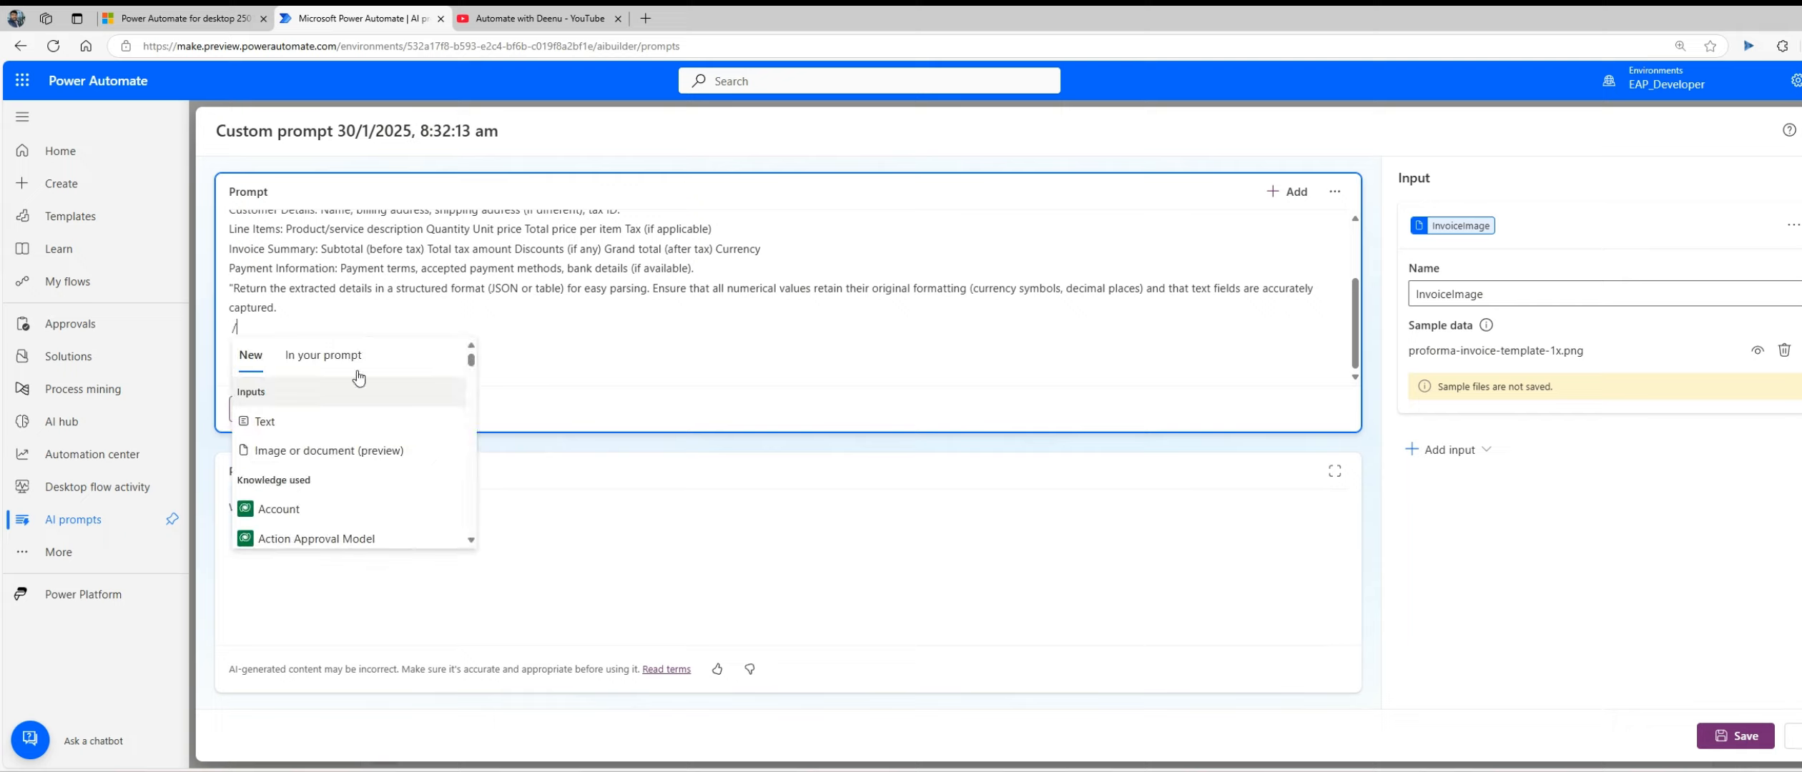
scroll(325, 434, down, 3)
scroll(325, 434, up, 5)
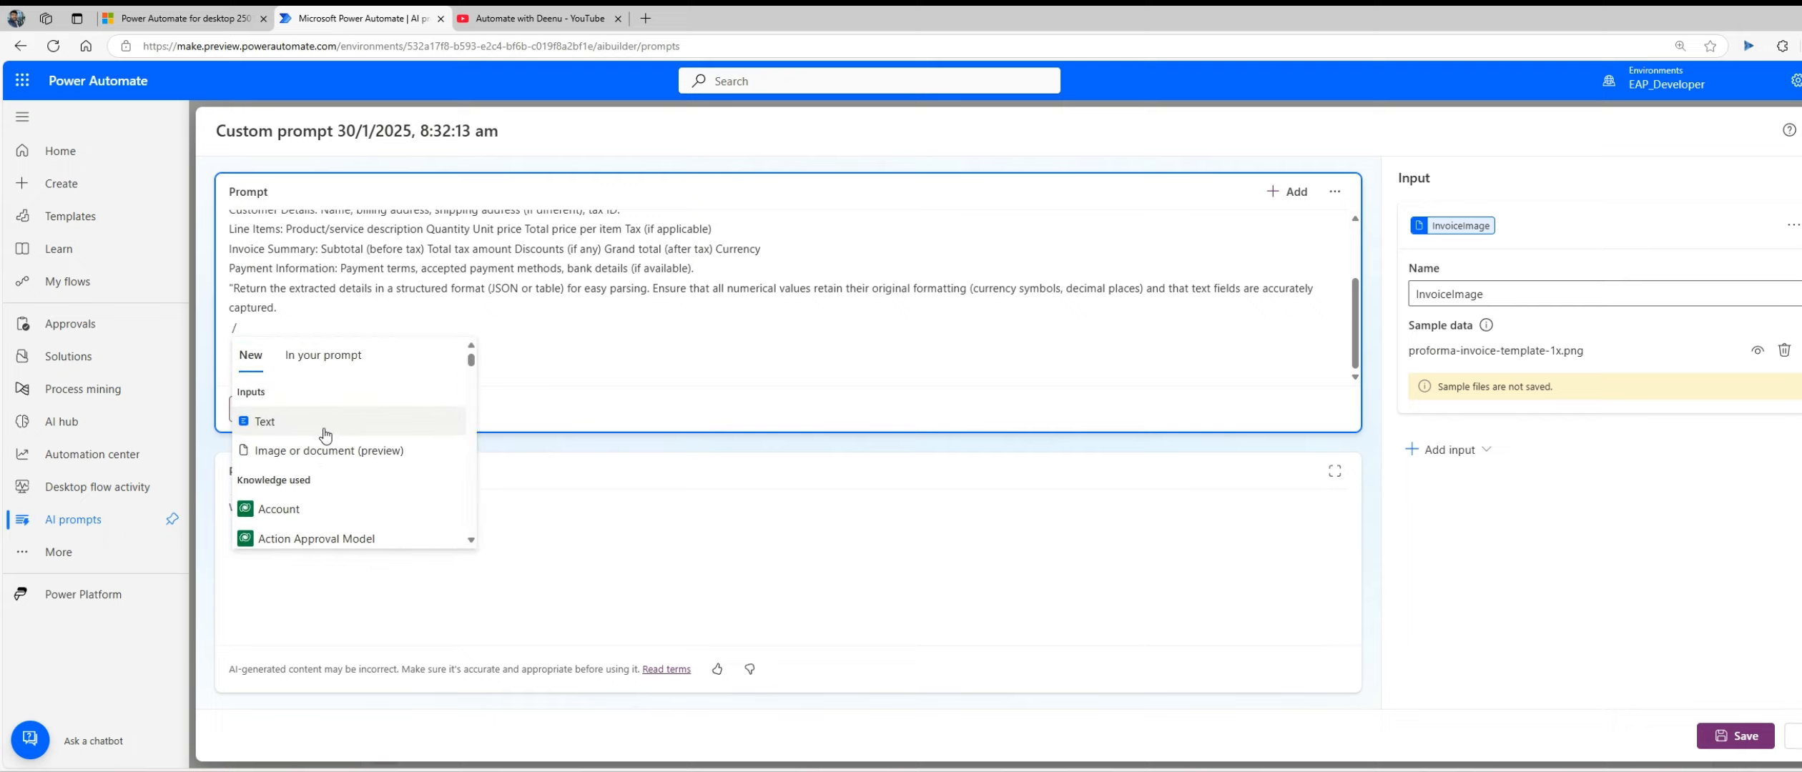
click(694, 360)
Step: Delete the InvoiceImage input with its sample file and remove the leftover slash from the end of the prompt
click(1784, 349)
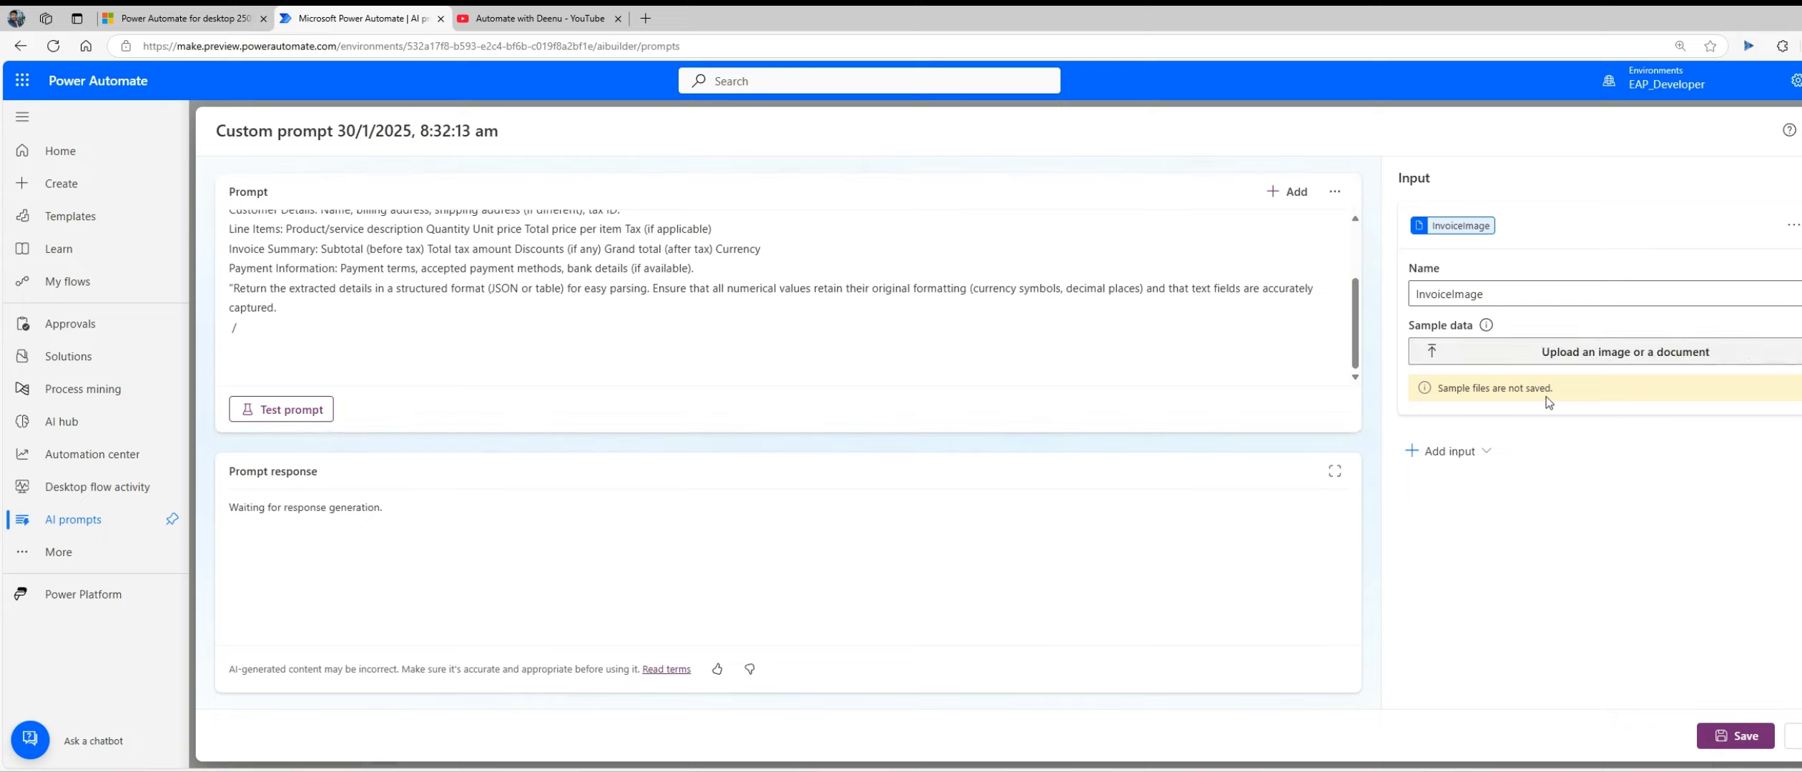
click(1792, 226)
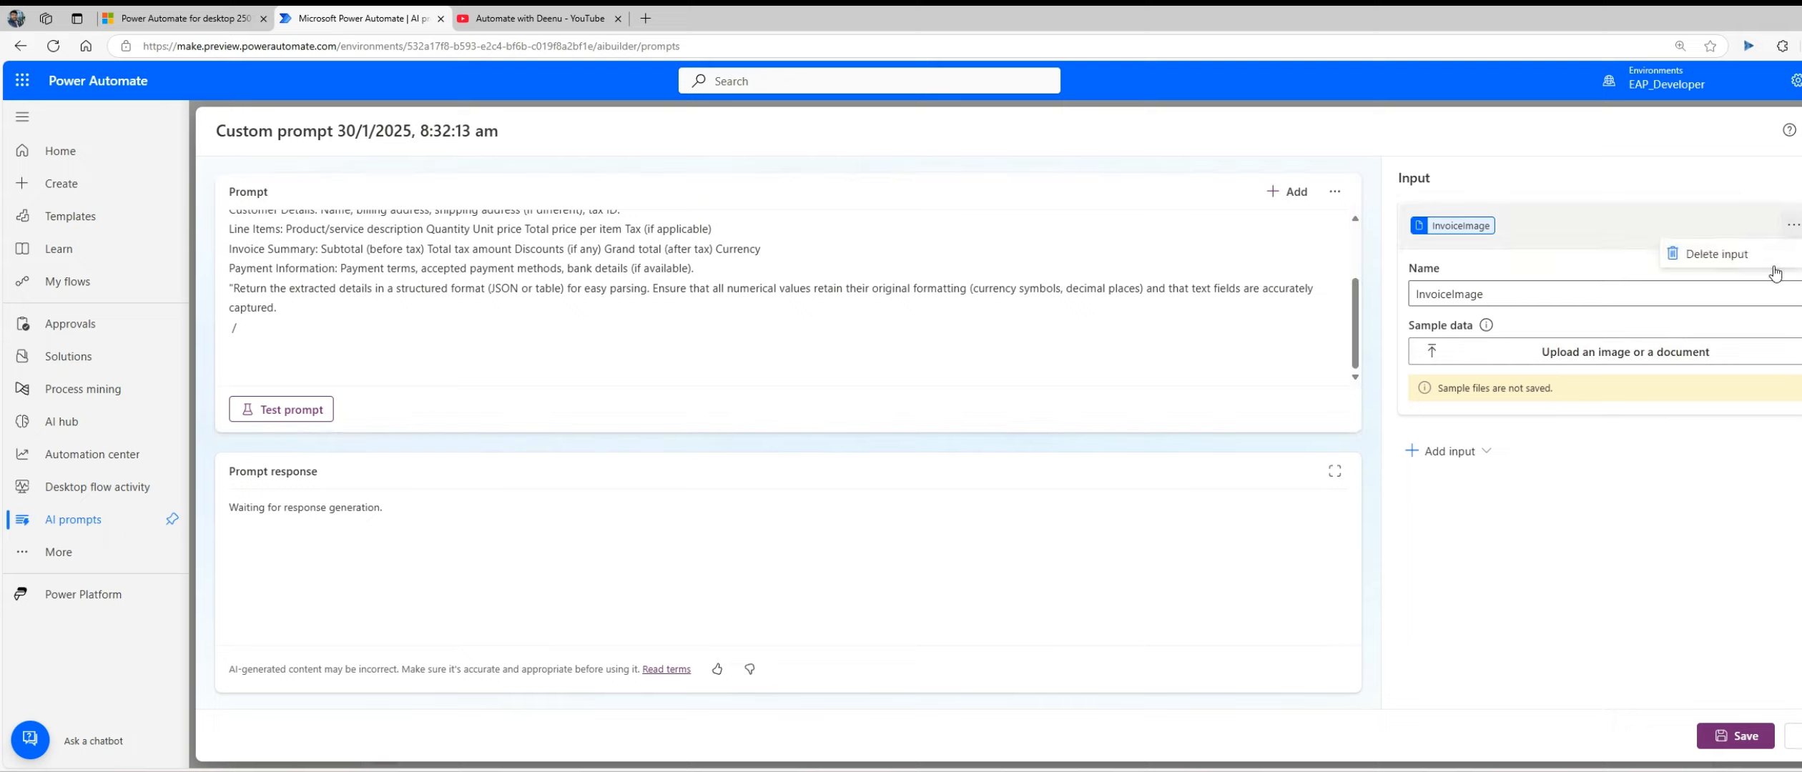
click(1724, 253)
click(452, 345)
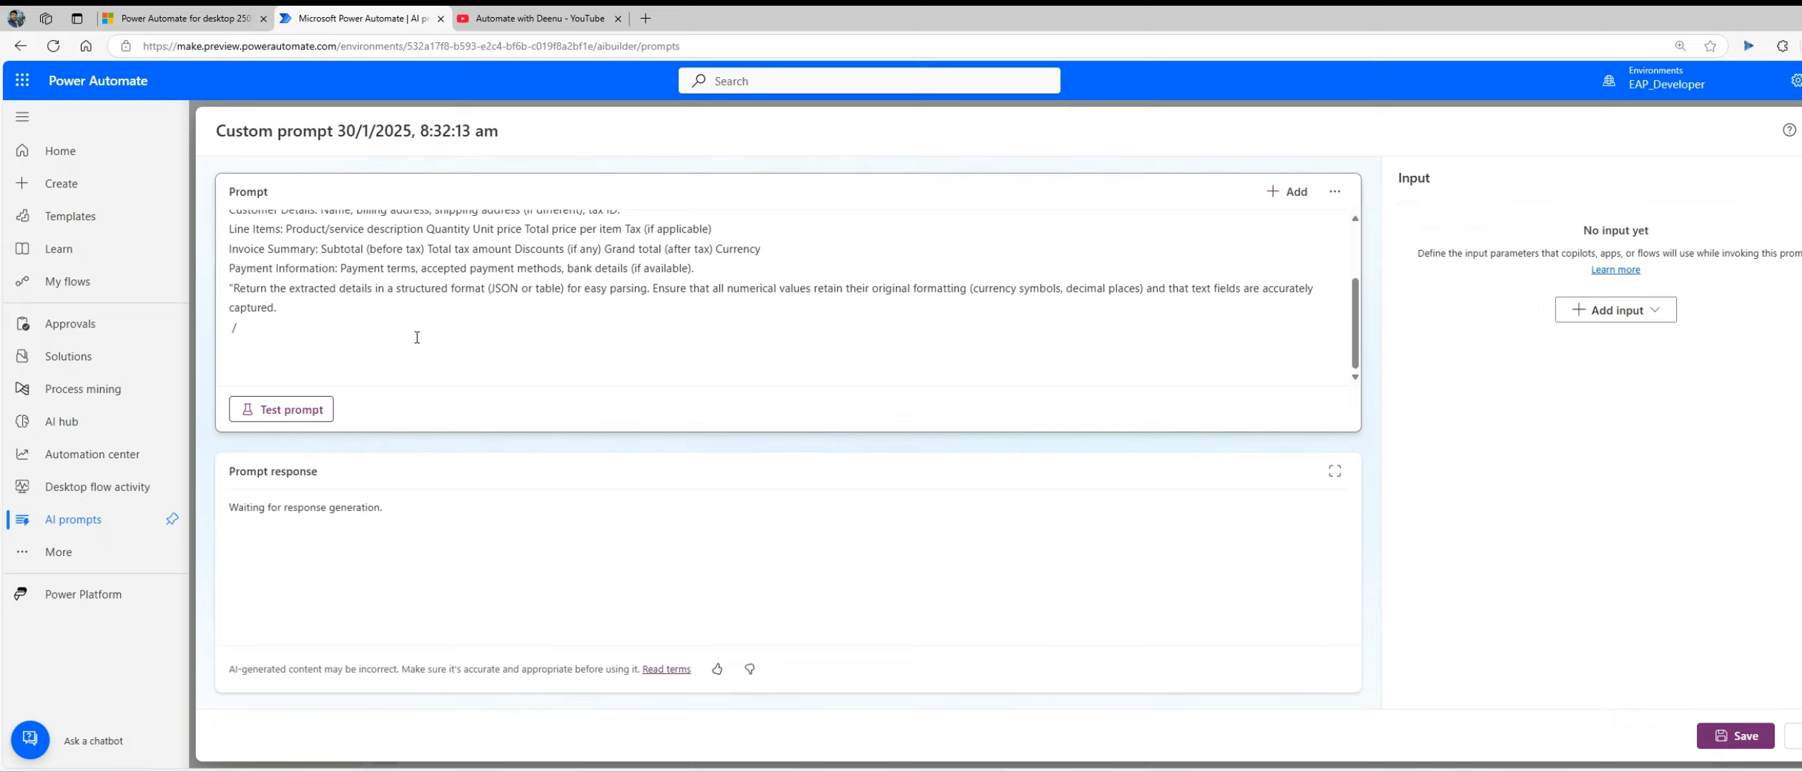
click(416, 337)
key(BackSpace)
key(BackSpace)
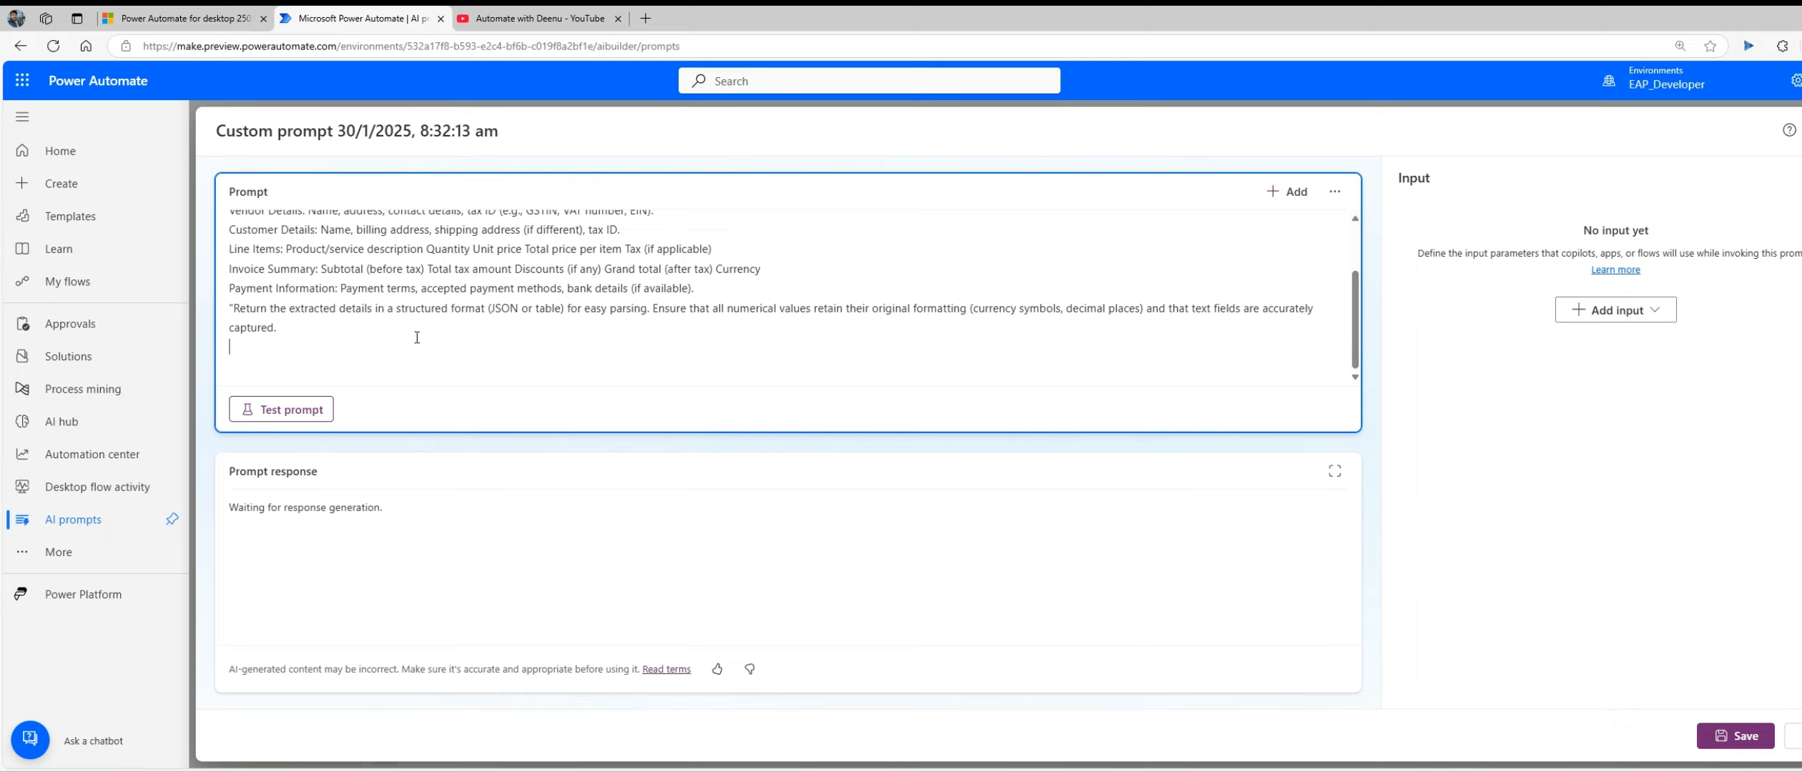
Step: Insert an image or document input named InvoiceImage at the end of the prompt, using proforma-invoice-template-1x.png as sample data
click(1287, 191)
click(356, 443)
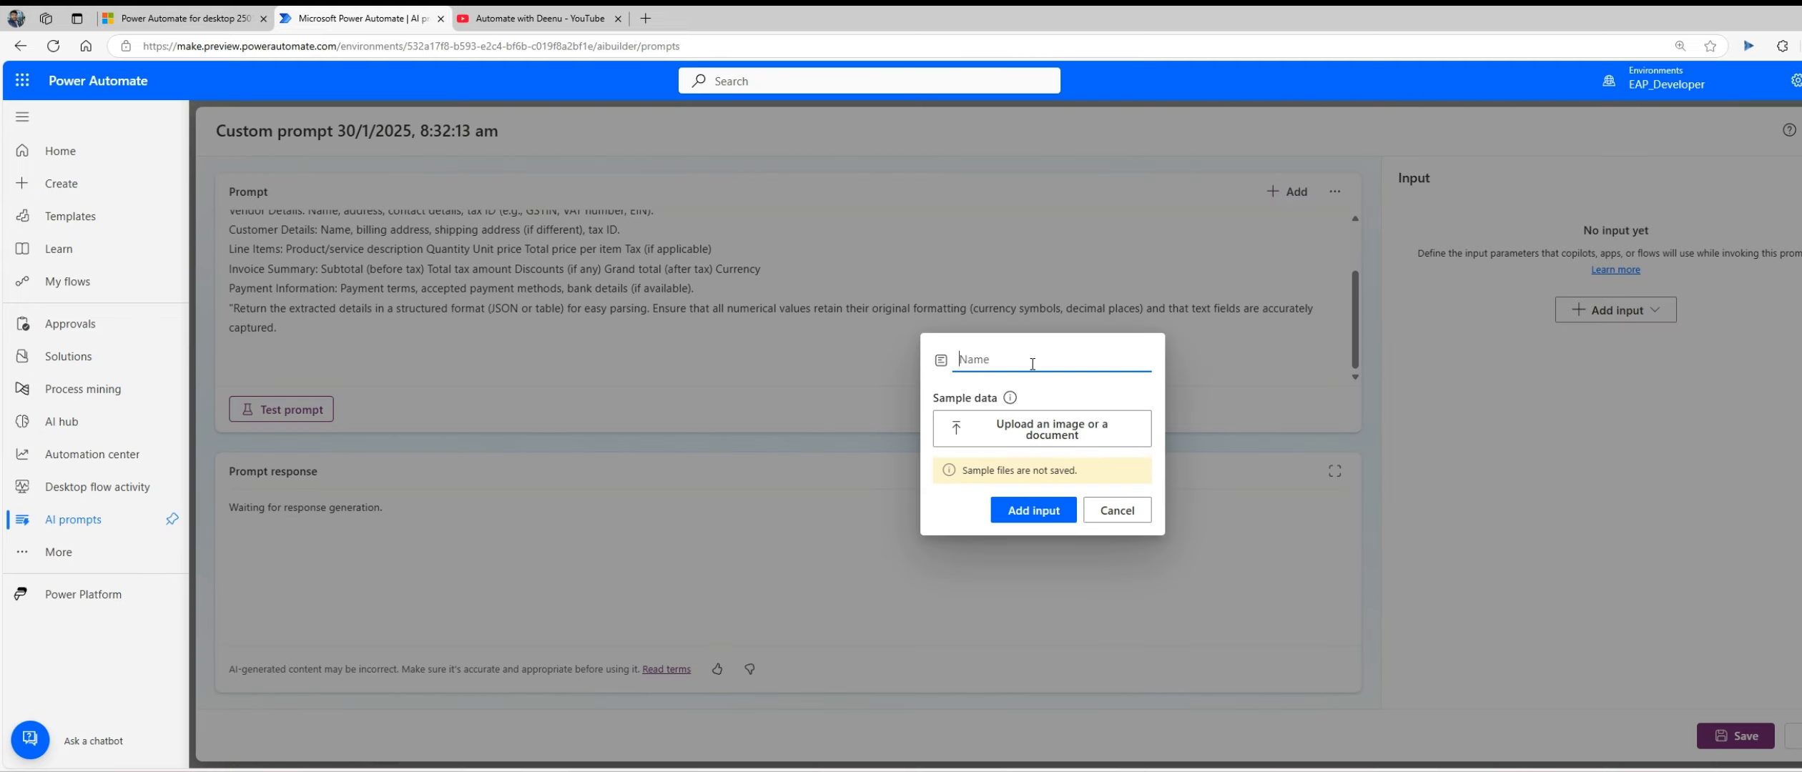
text(Invoice)
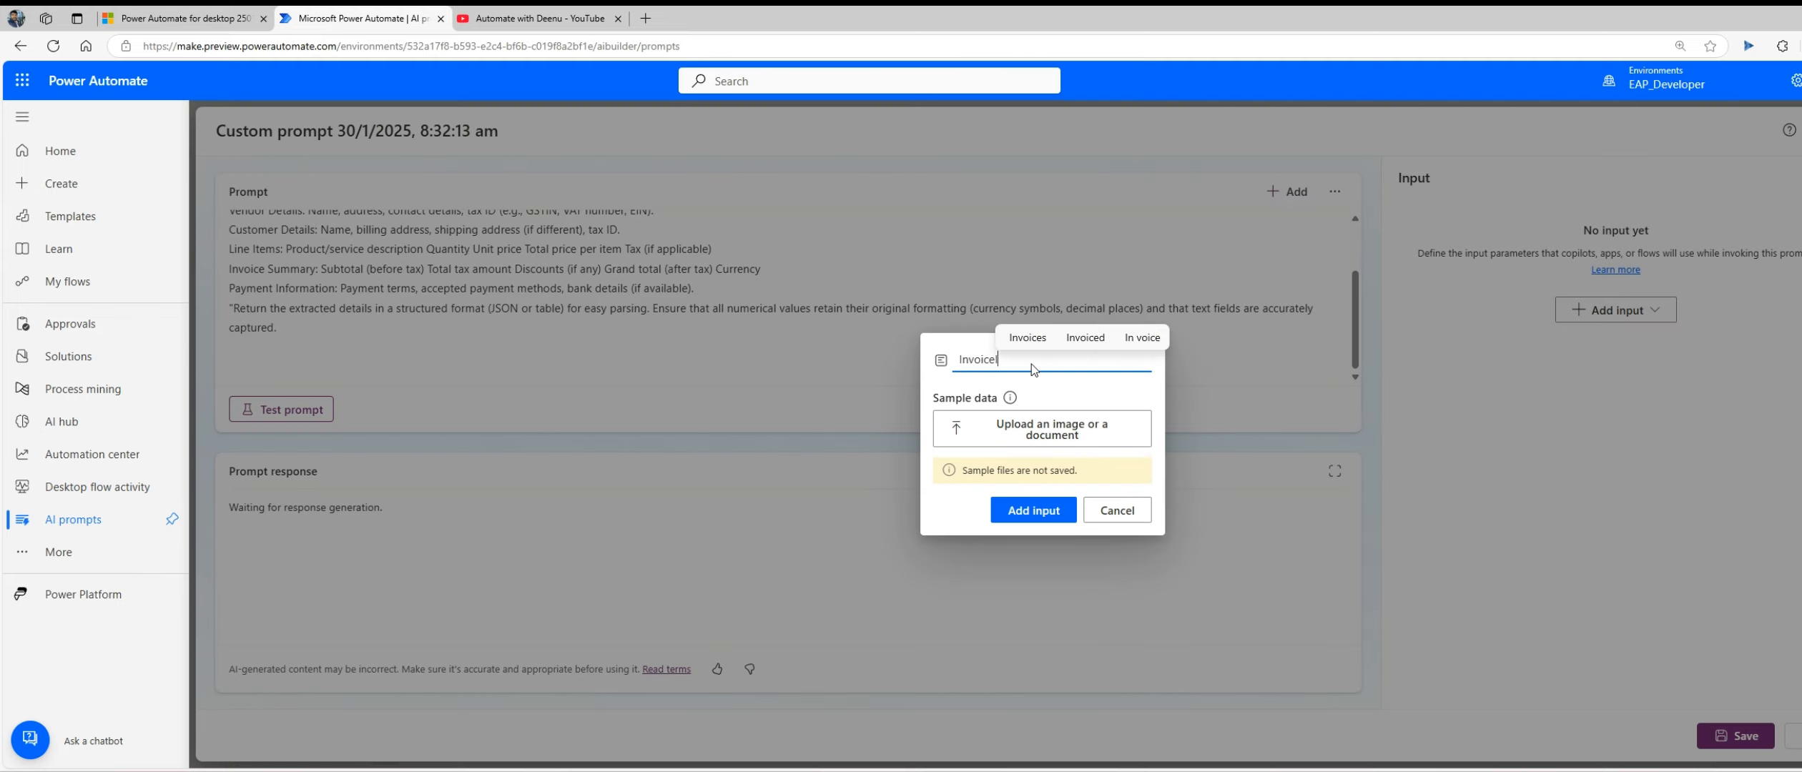
text(Image)
click(1051, 429)
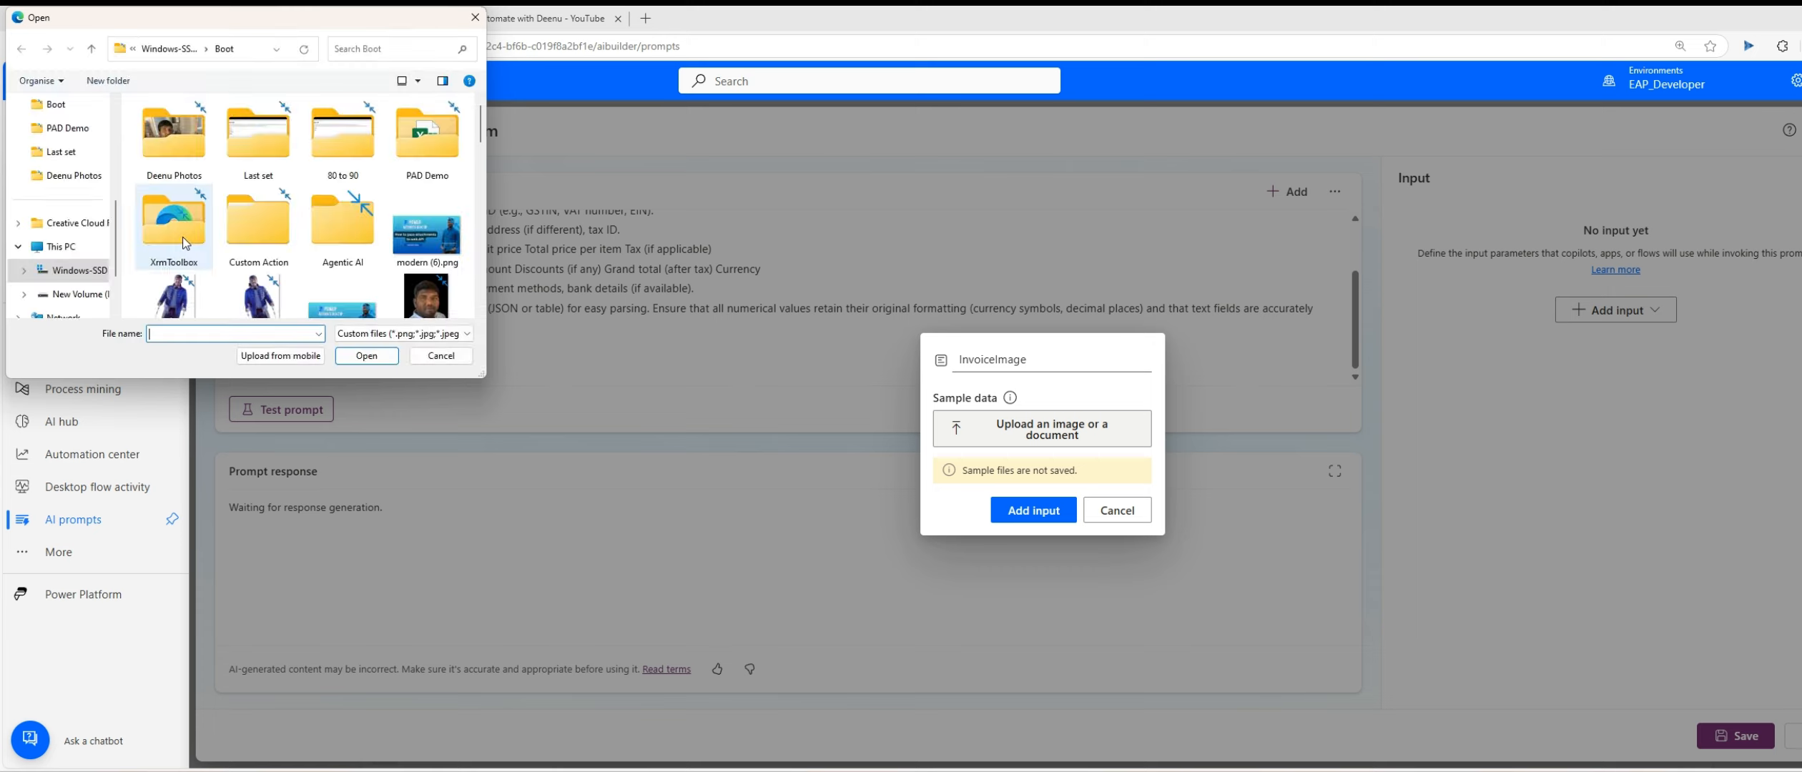
scroll(185, 243, down, 3)
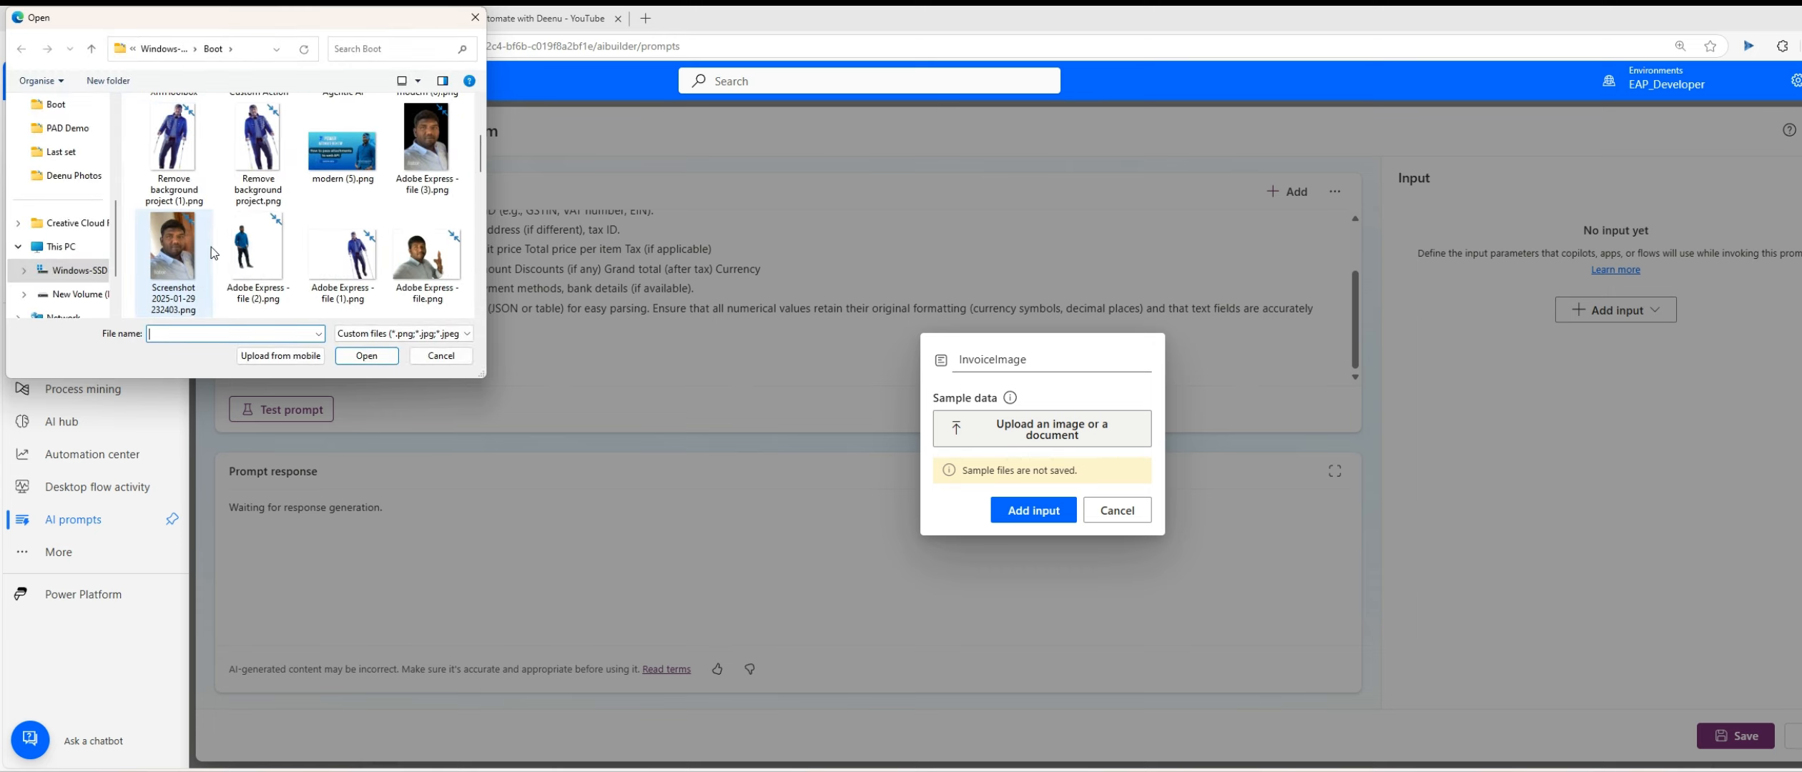
scroll(213, 252, down, 3)
double_click(198, 177)
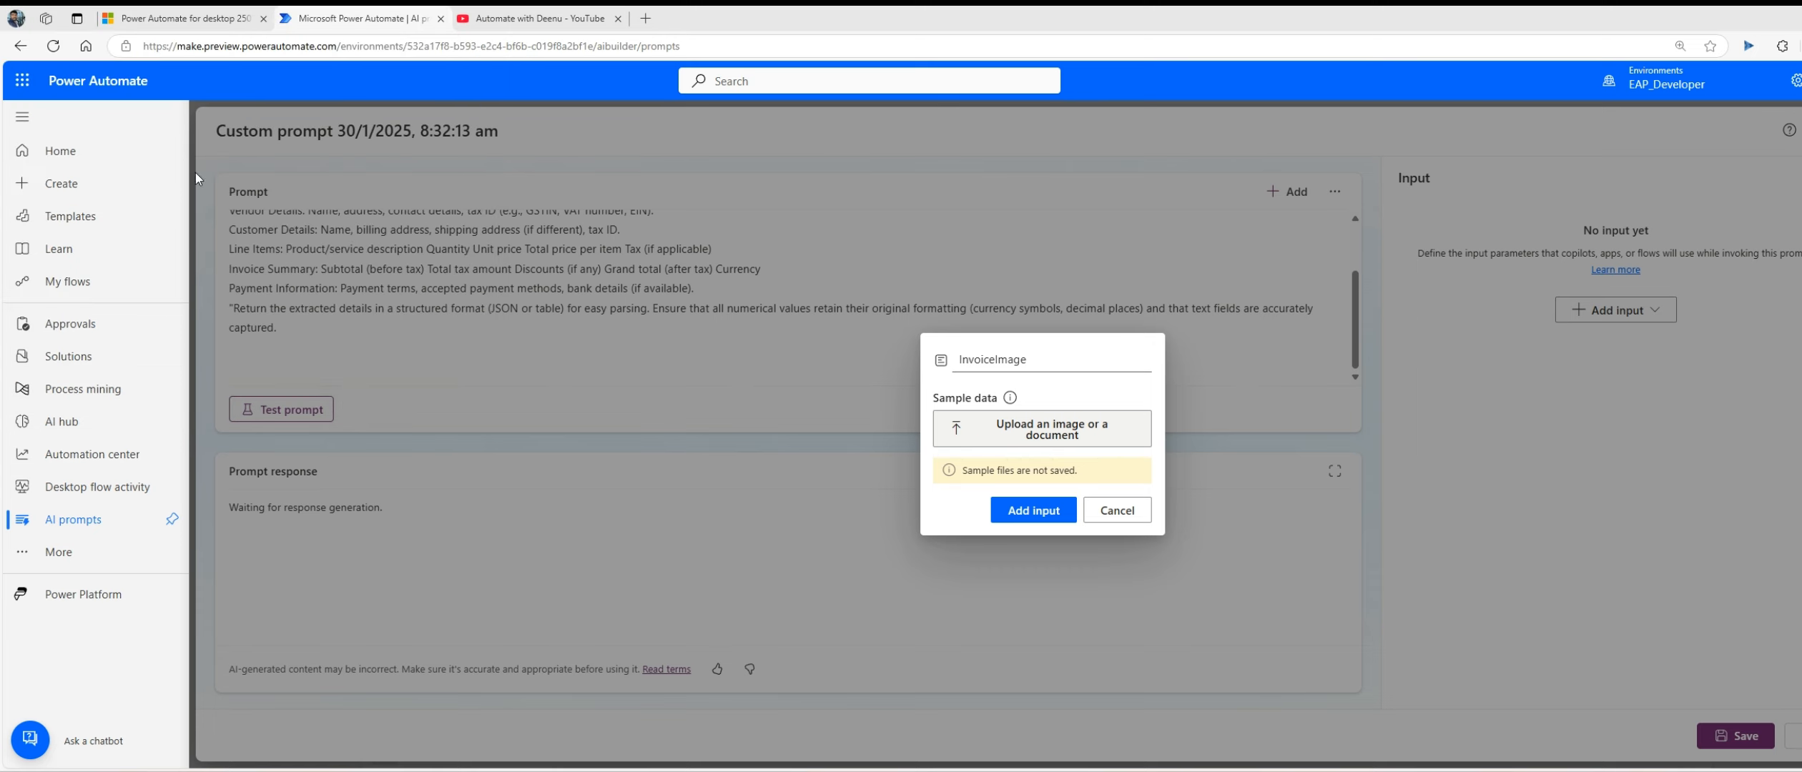
click(1030, 518)
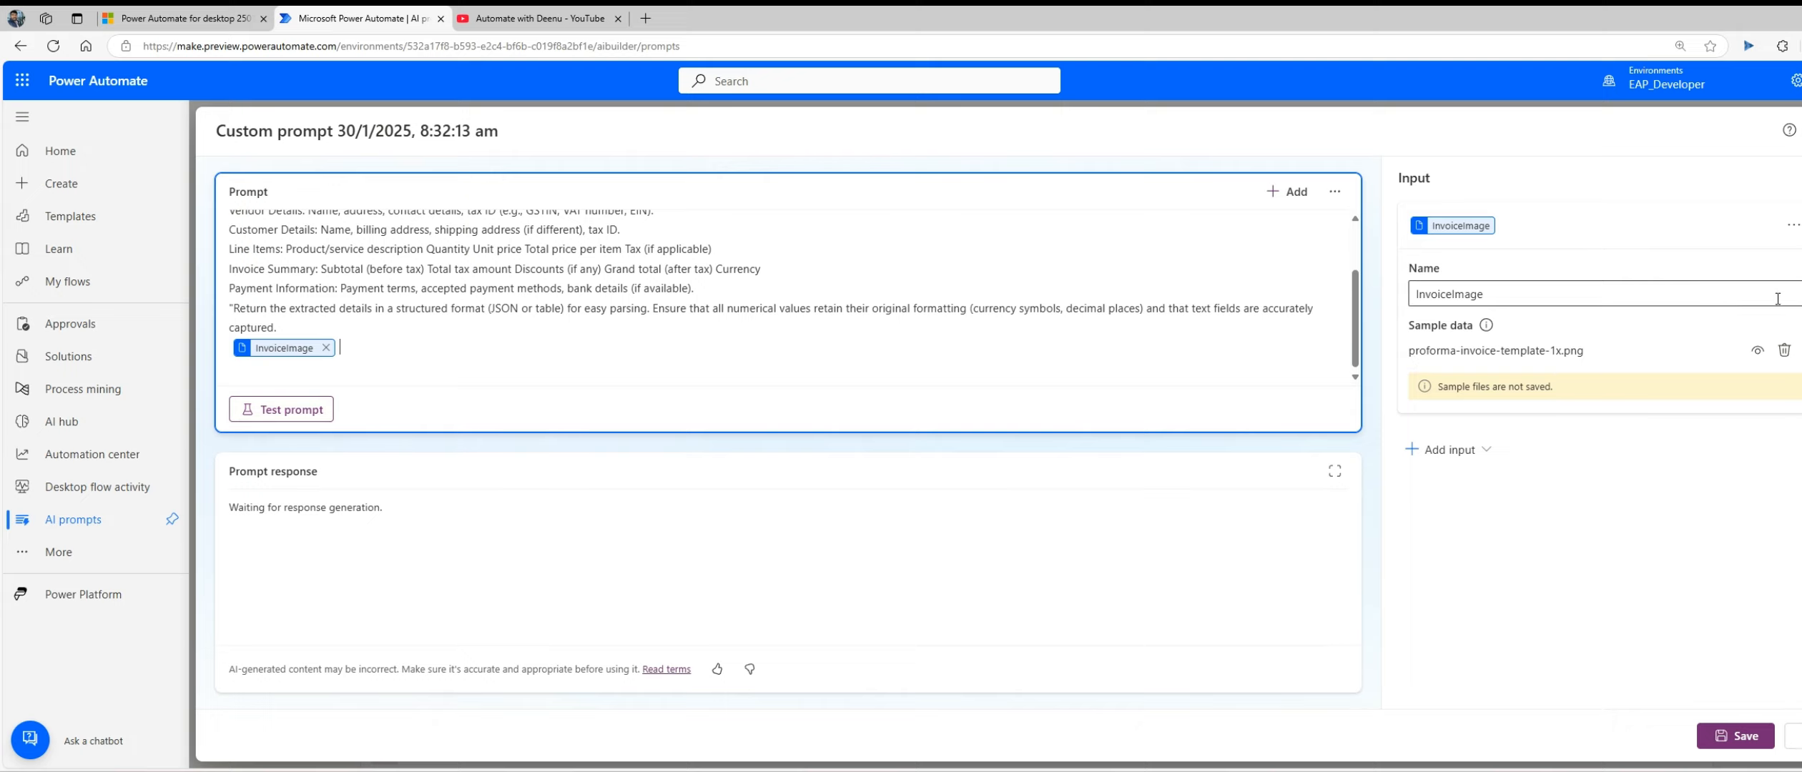
Step: Switch the prompt's output format from text to JSON and test the prompt with the sample invoice
click(1801, 246)
click(1801, 290)
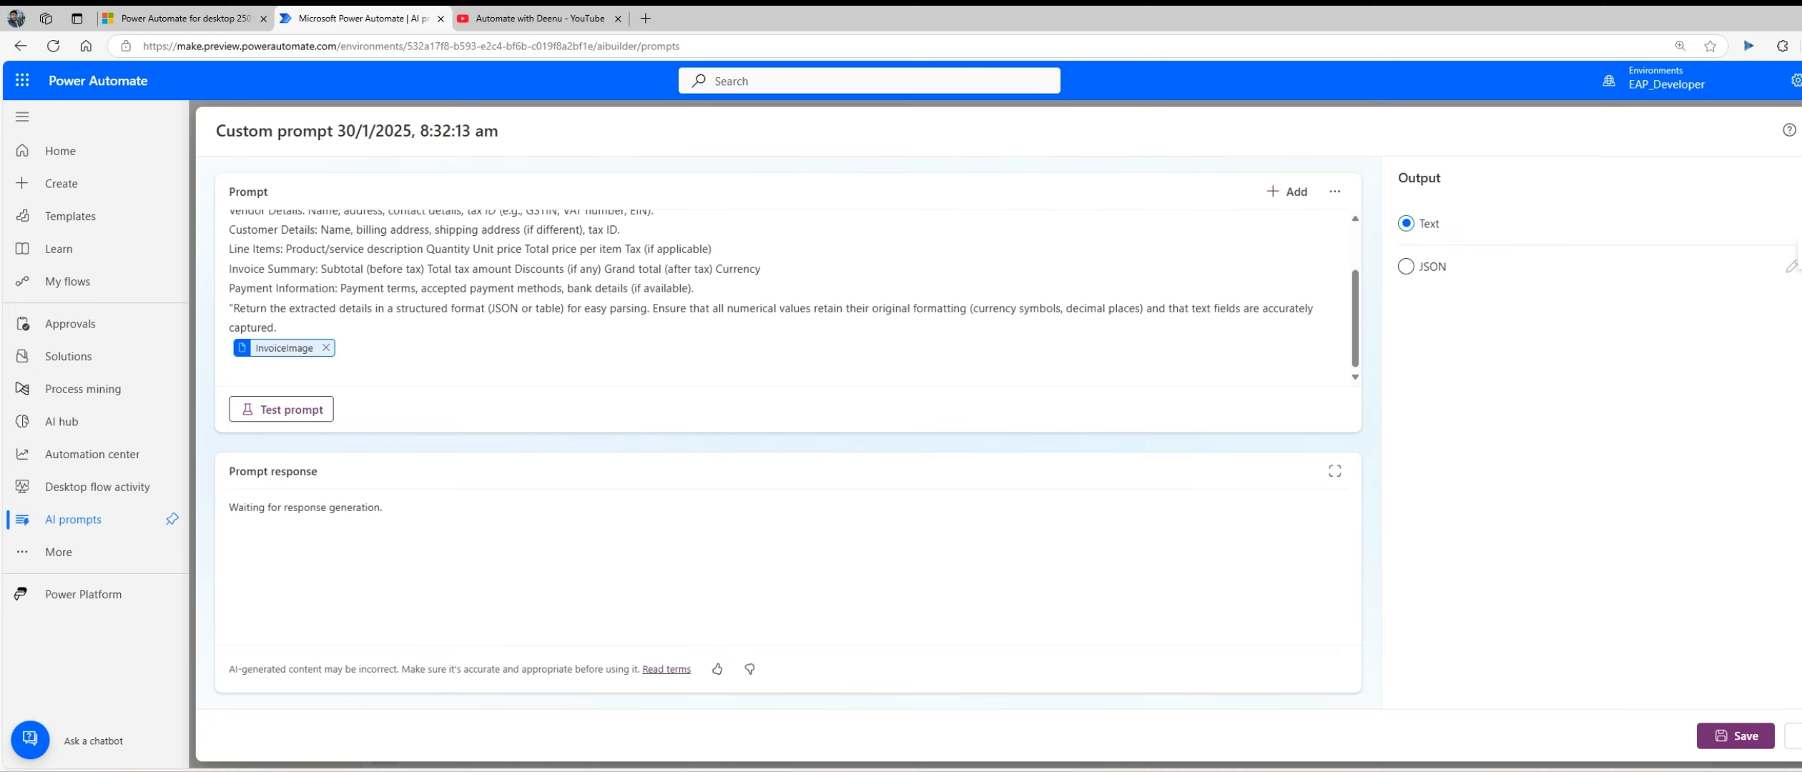
click(1437, 271)
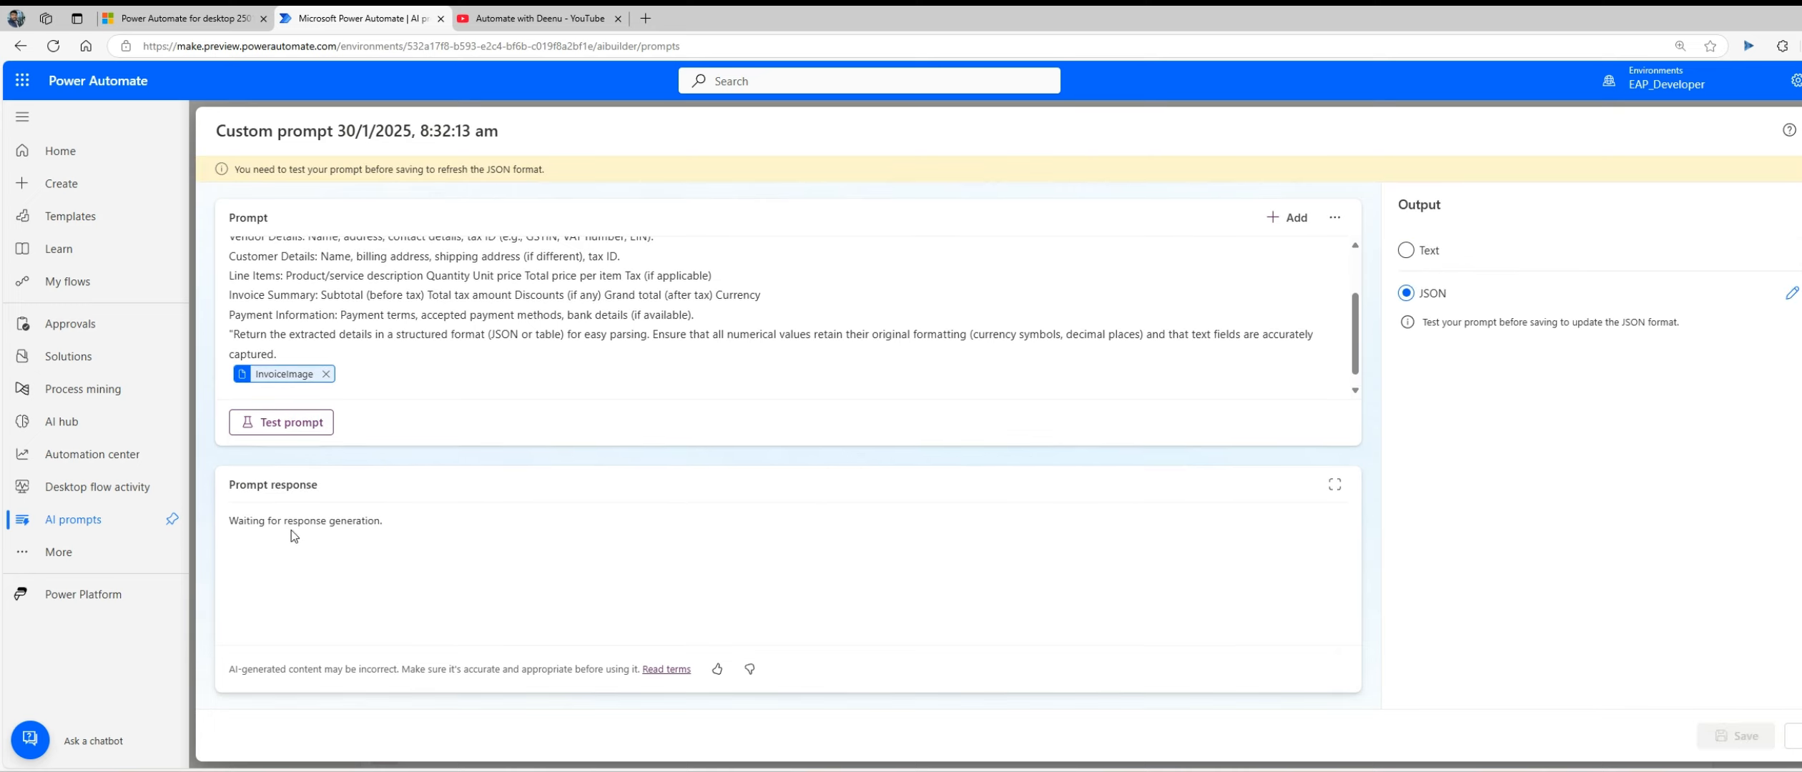
click(293, 423)
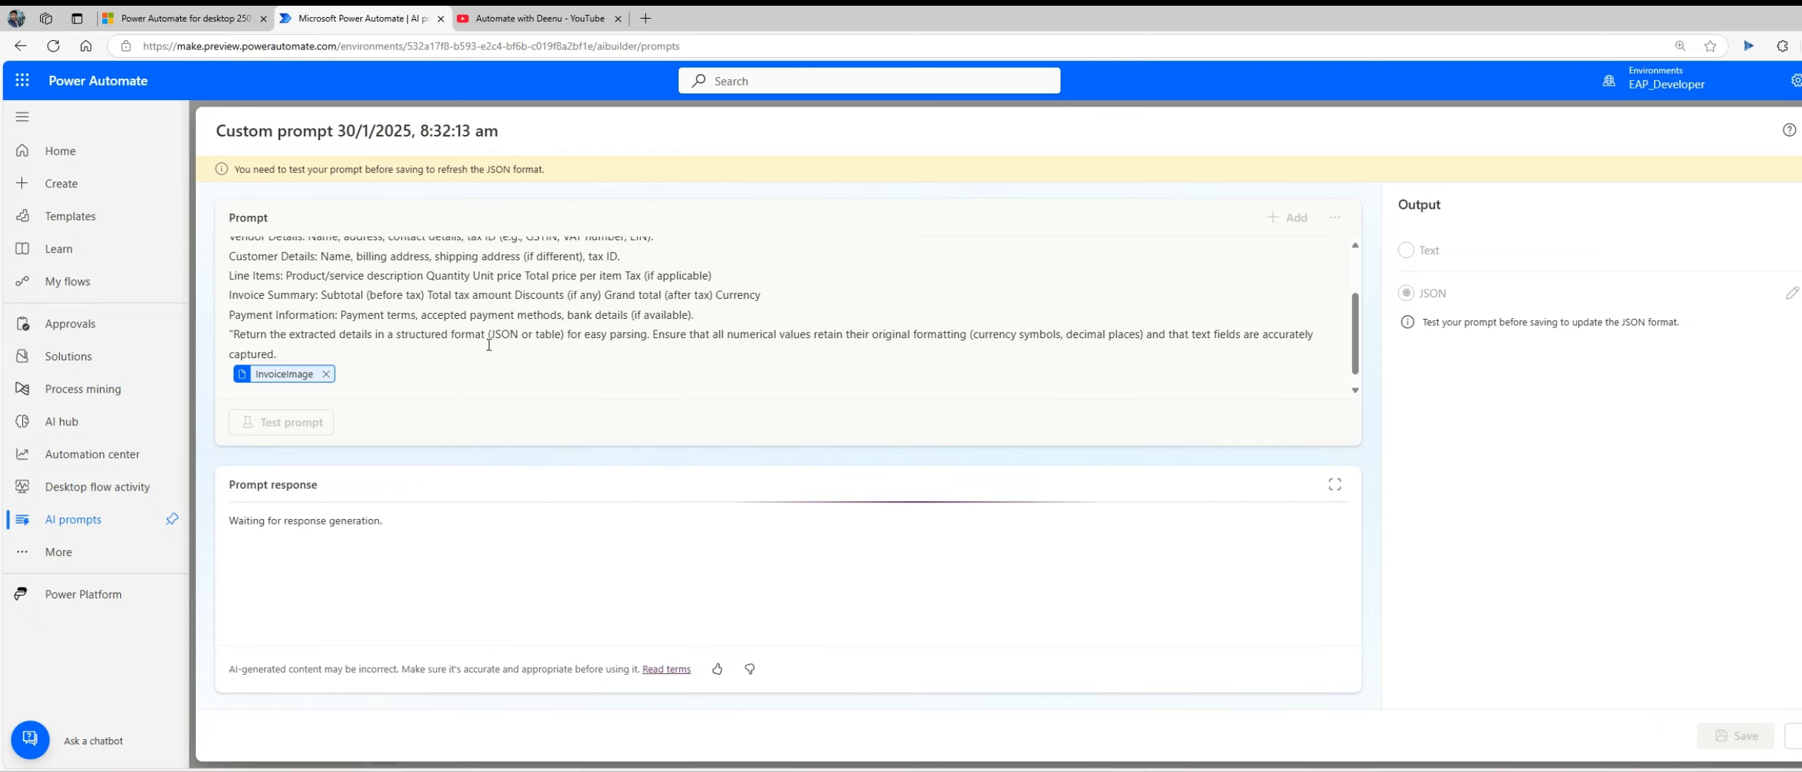
scroll(485, 344, up, 3)
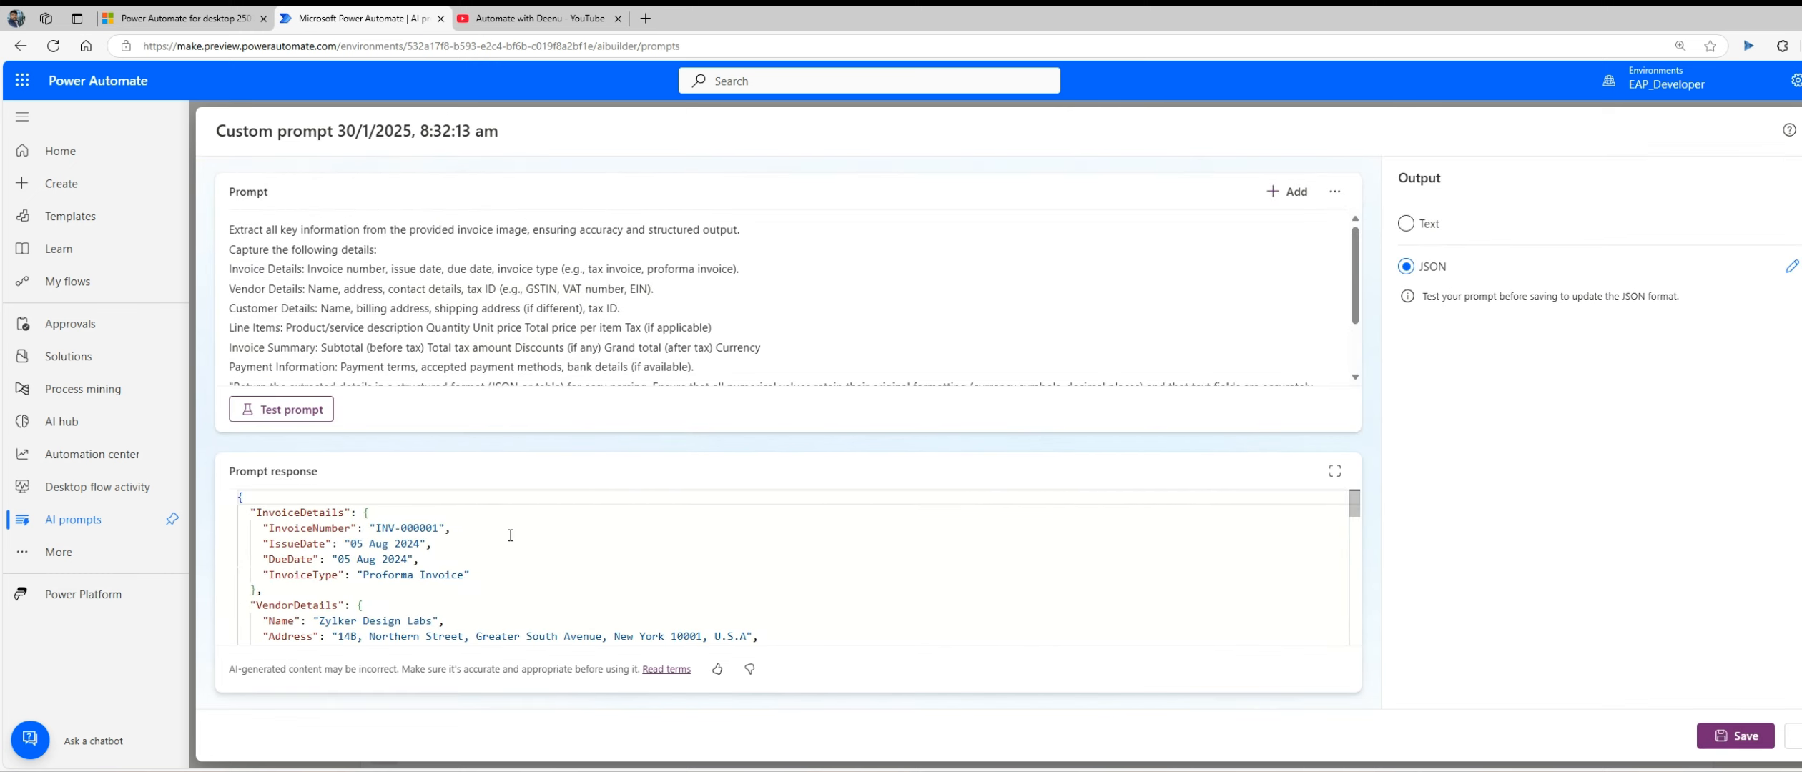
Step: Examine the JSON prompt response from vendor and customer details through line items, invoice summary and payment information
scroll(332, 593, down, 3)
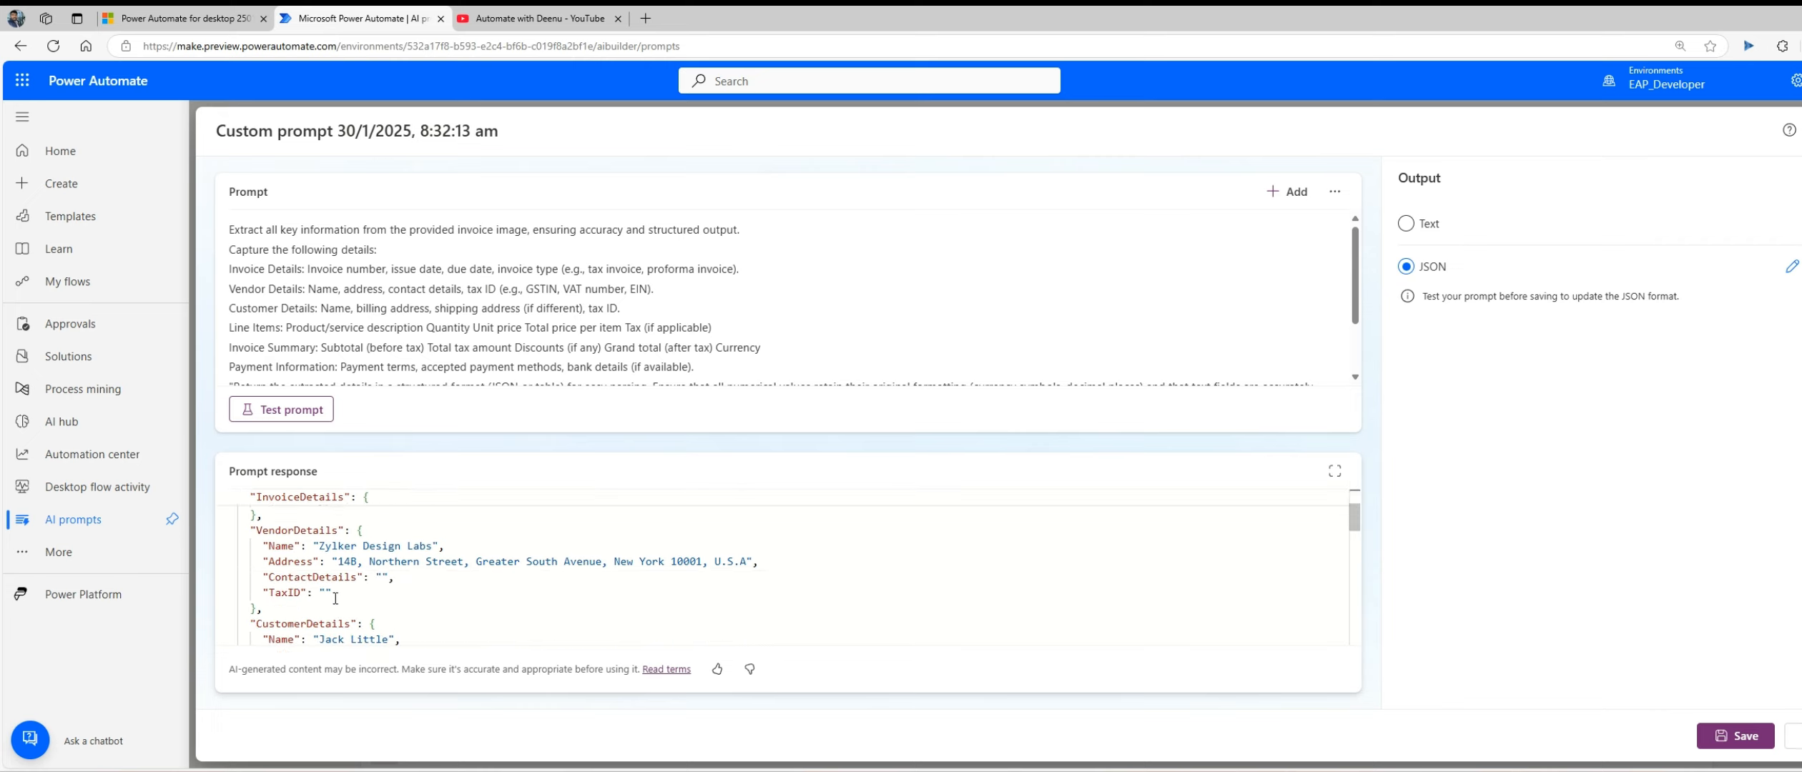
scroll(344, 614, down, 1)
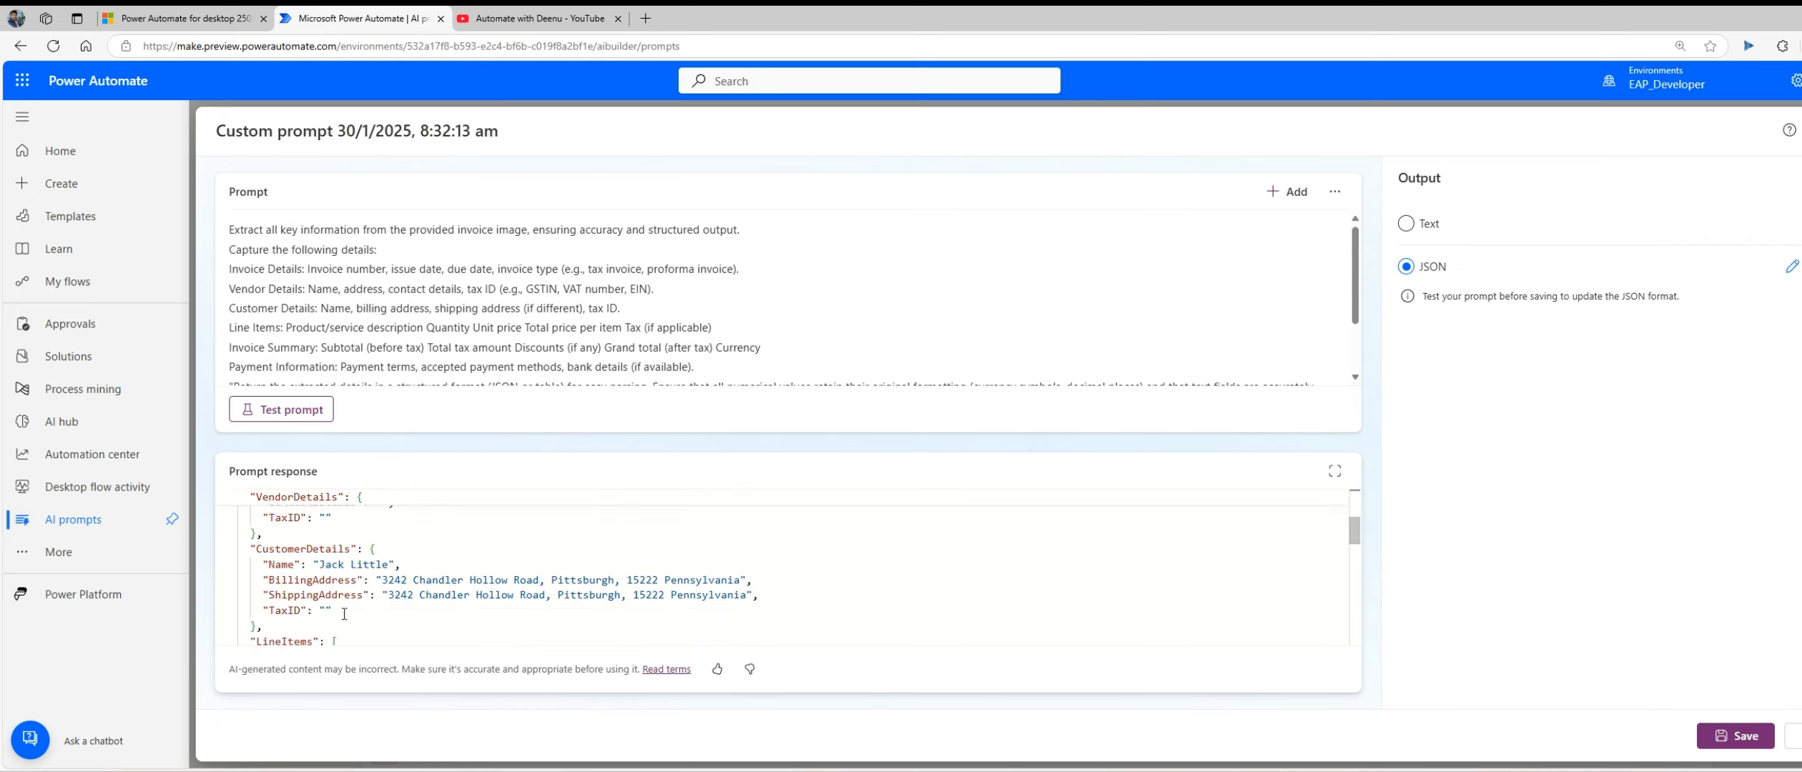
scroll(343, 614, down, 3)
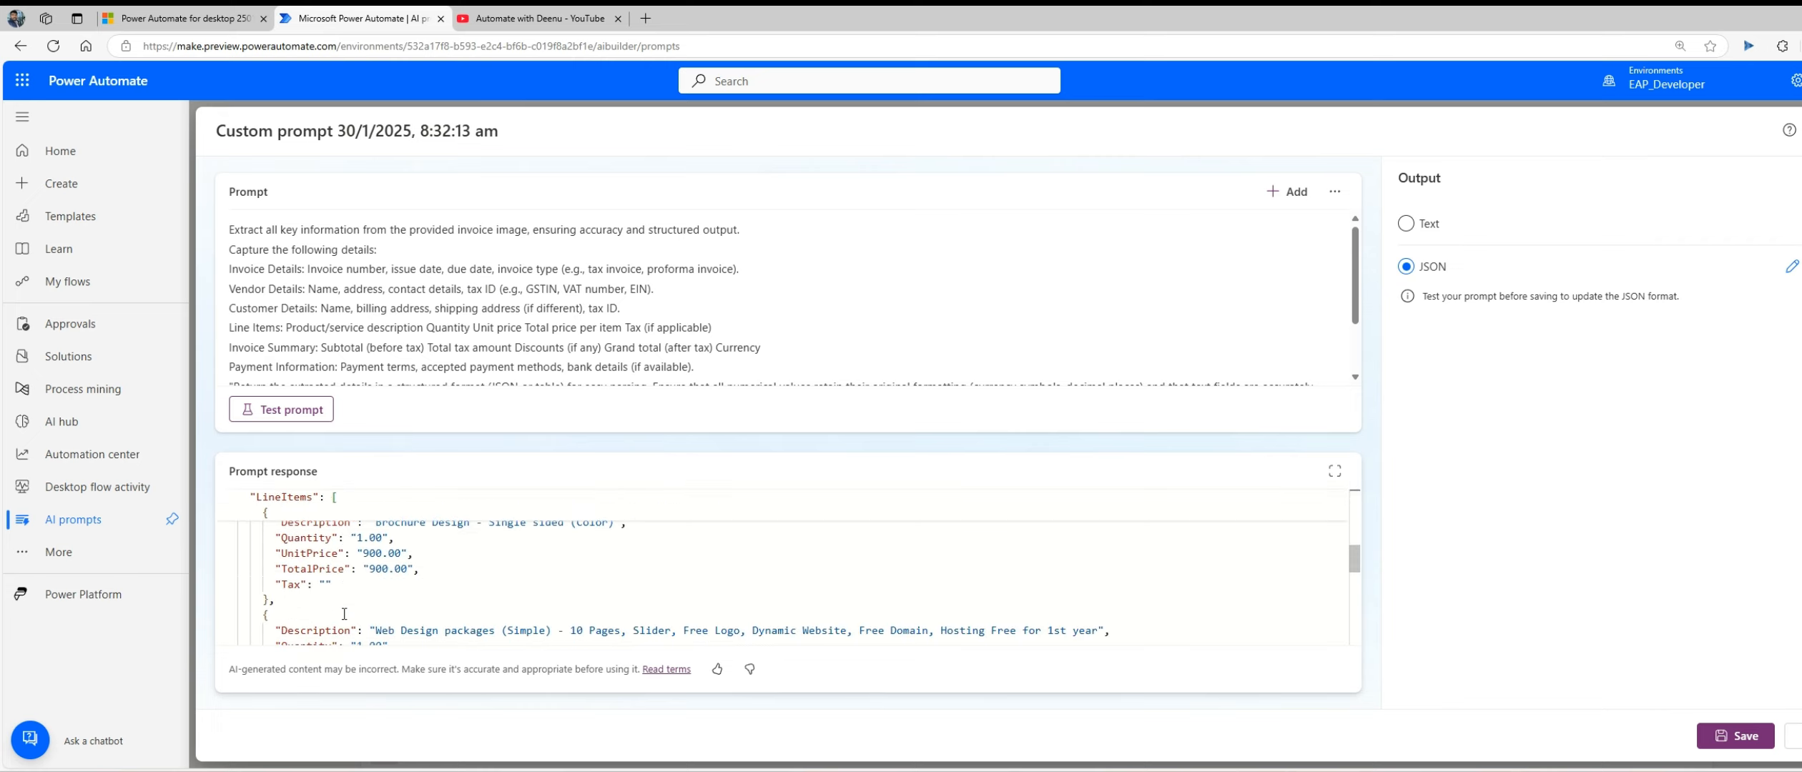
scroll(344, 614, down, 2)
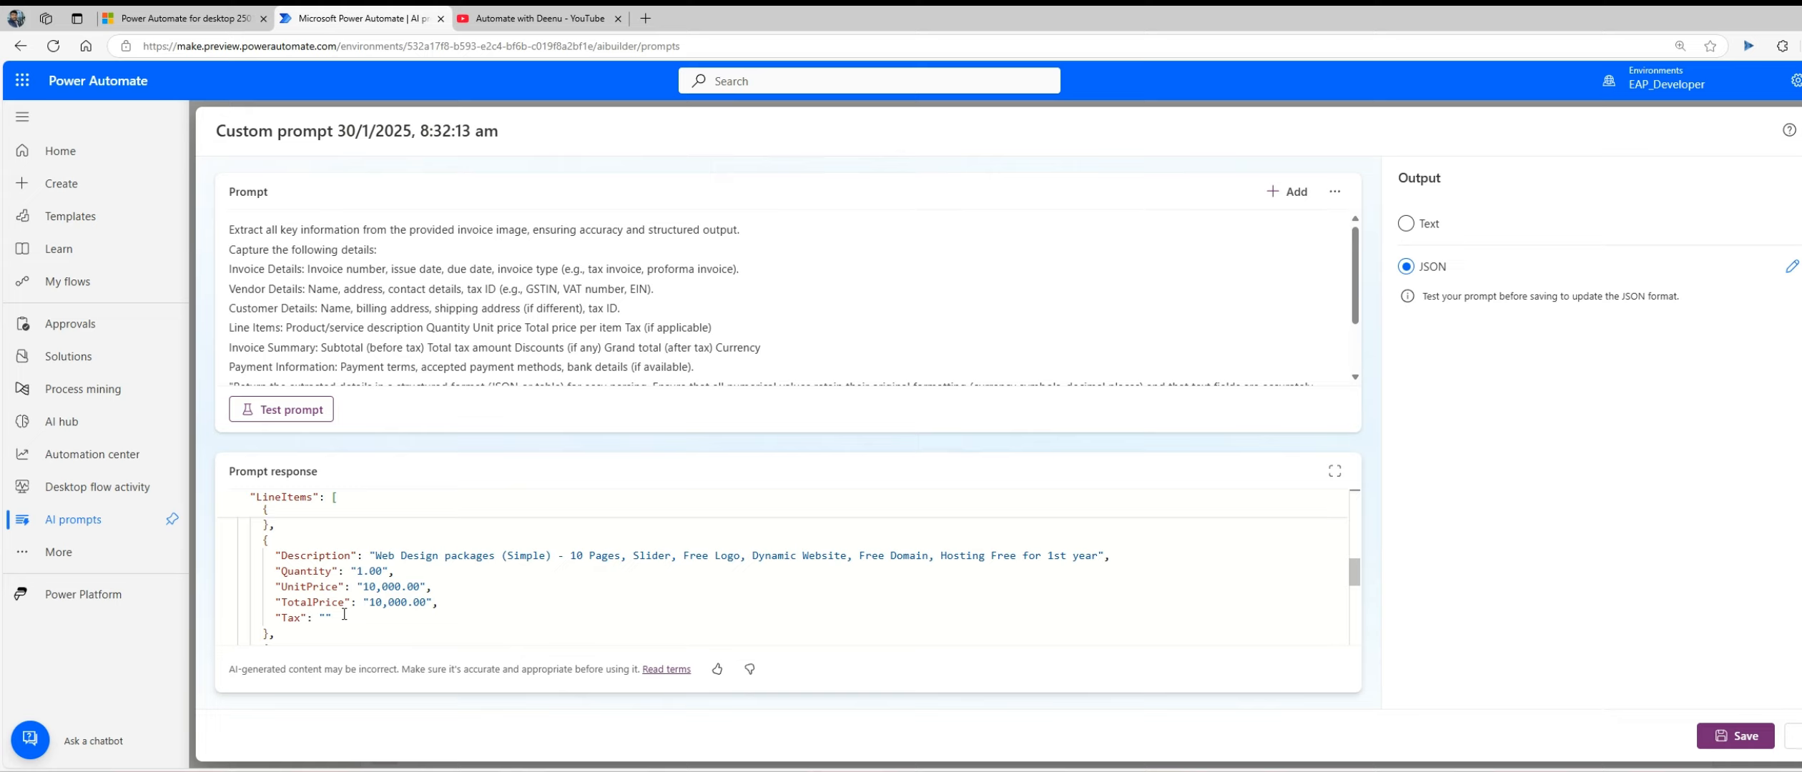
scroll(344, 614, down, 2)
scroll(344, 614, down, 5)
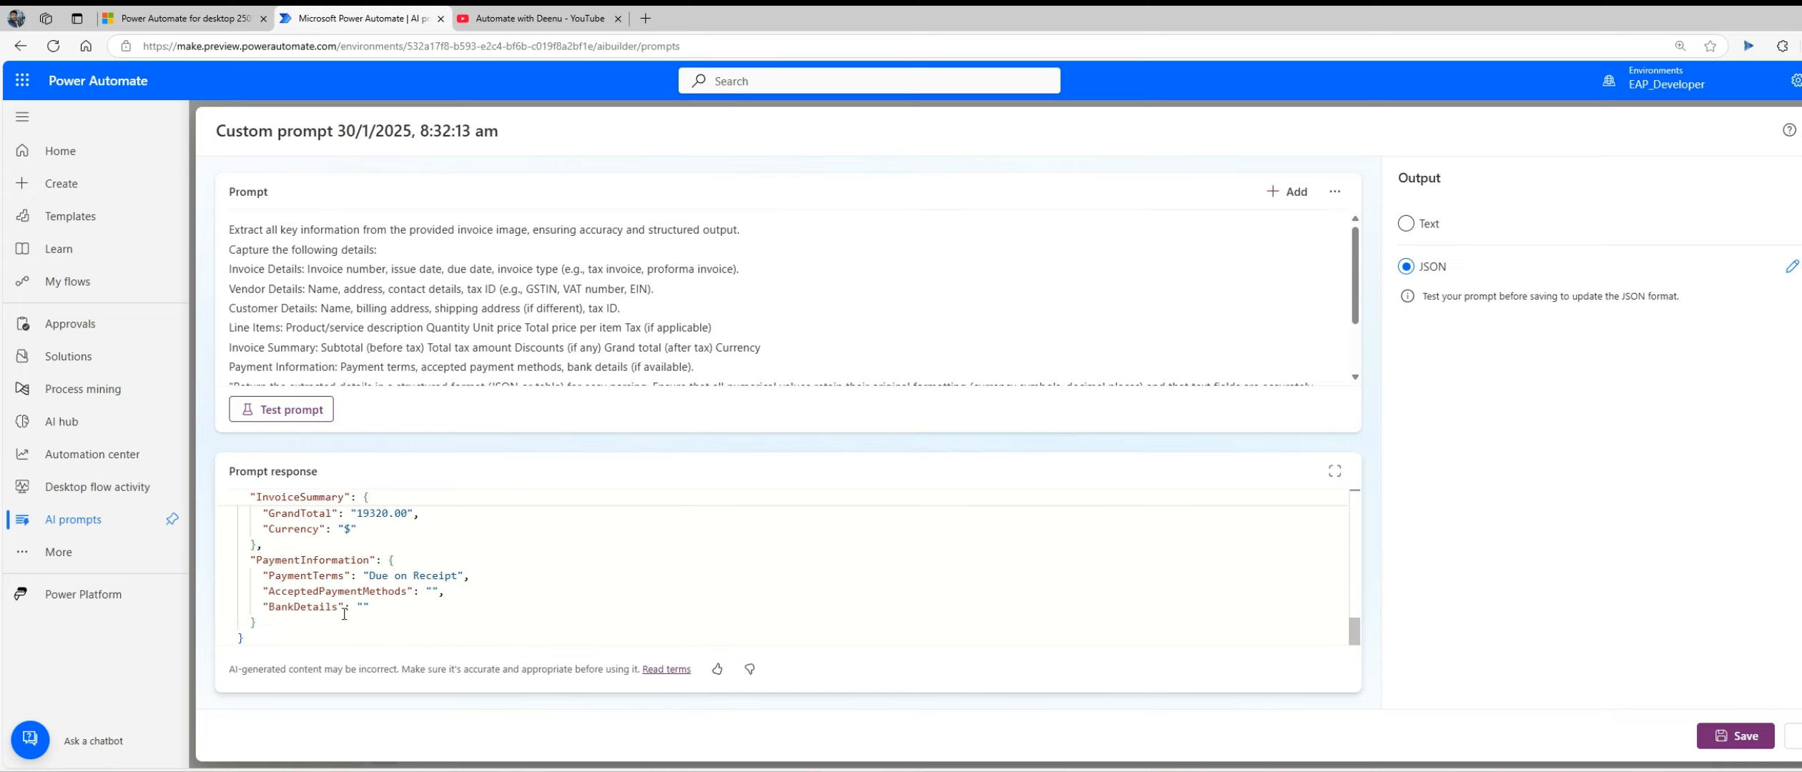
scroll(343, 614, up, 1)
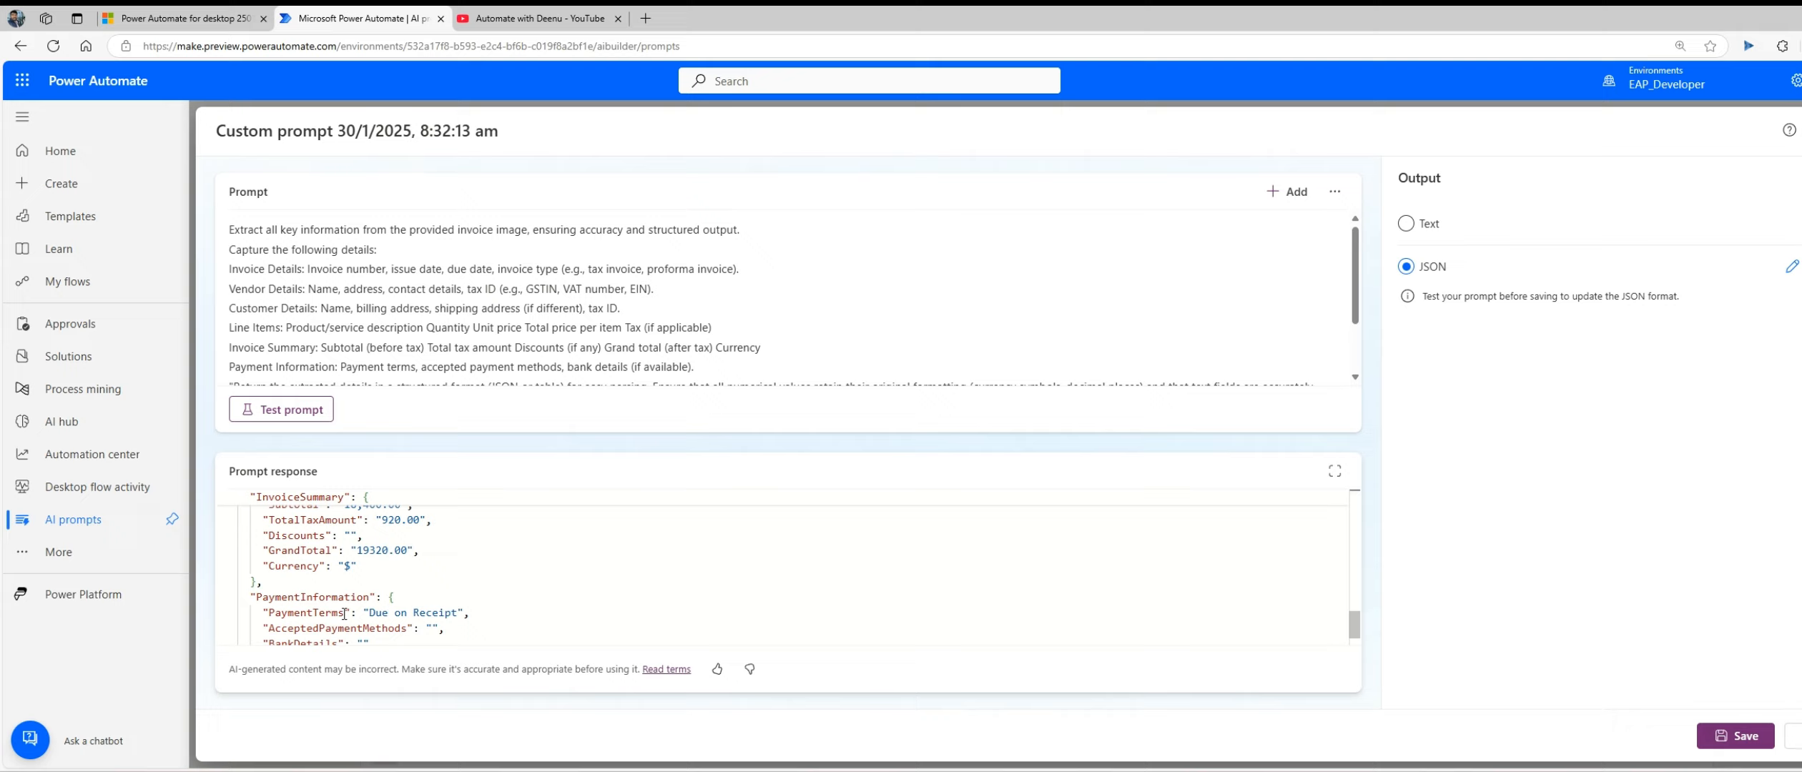
drag(358, 543, 419, 546)
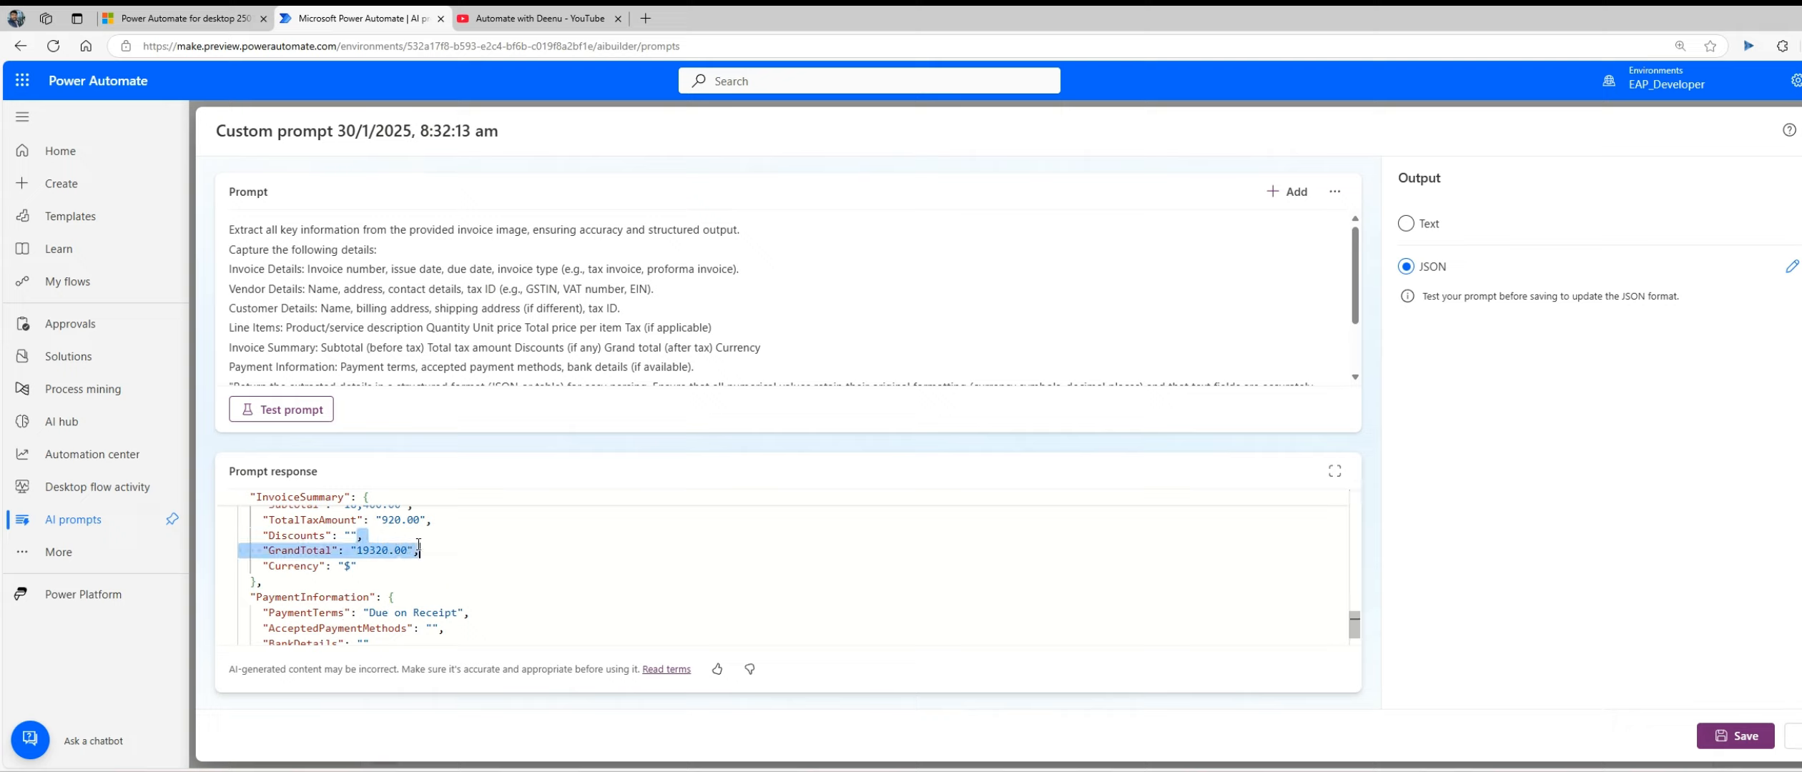
scroll(422, 548, up, 1)
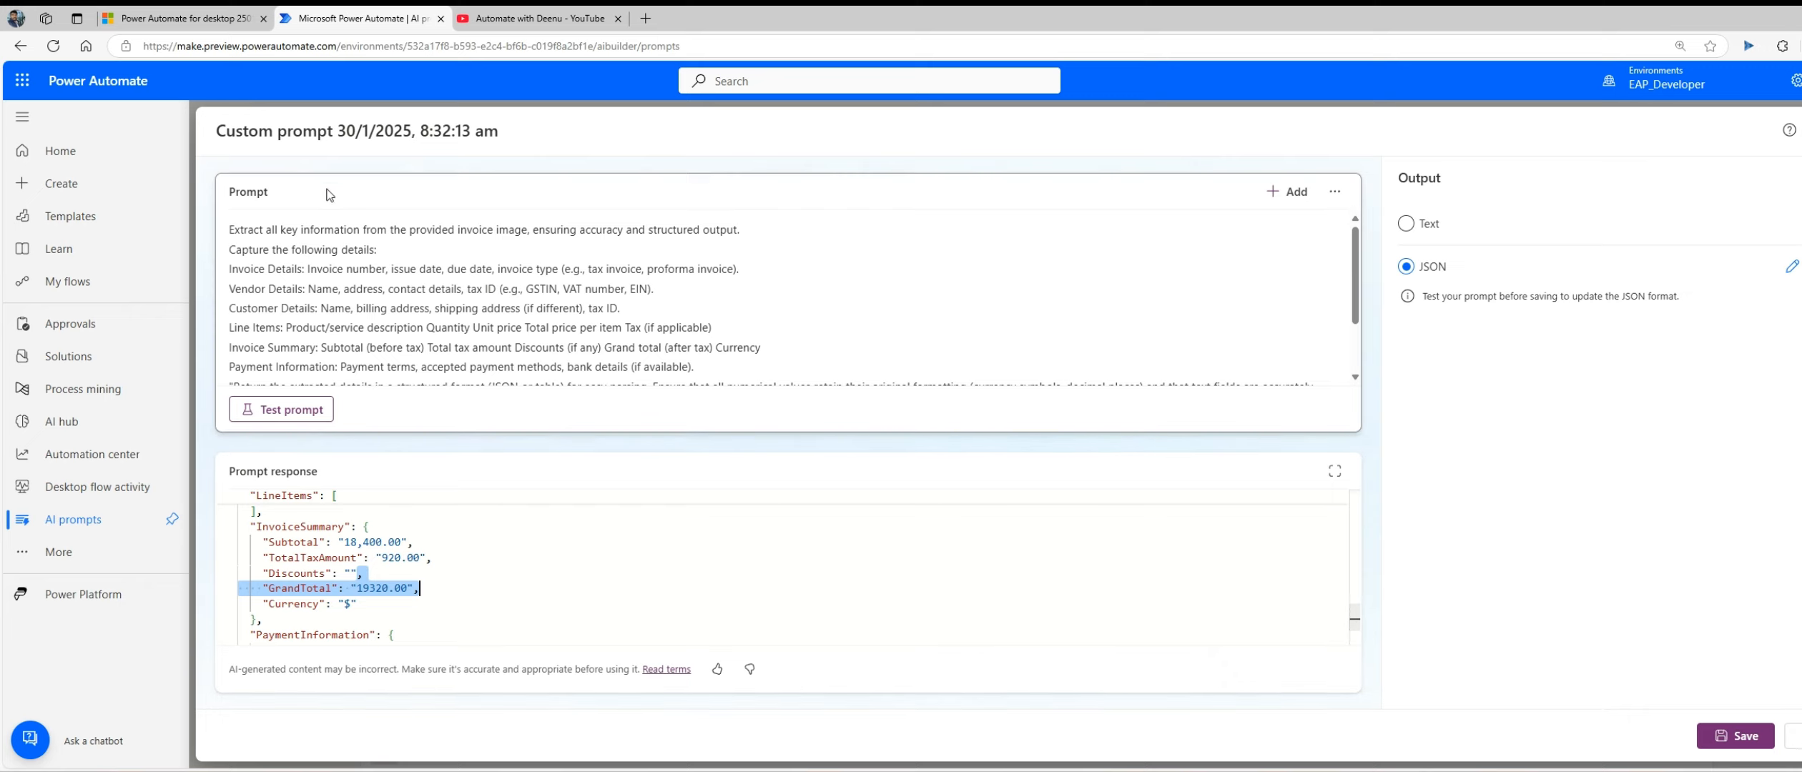
Step: Save the custom prompt under the name Invoice_Extract_Prompt and close the prompt editor
click(305, 129)
double_click(305, 123)
triple_click(306, 123)
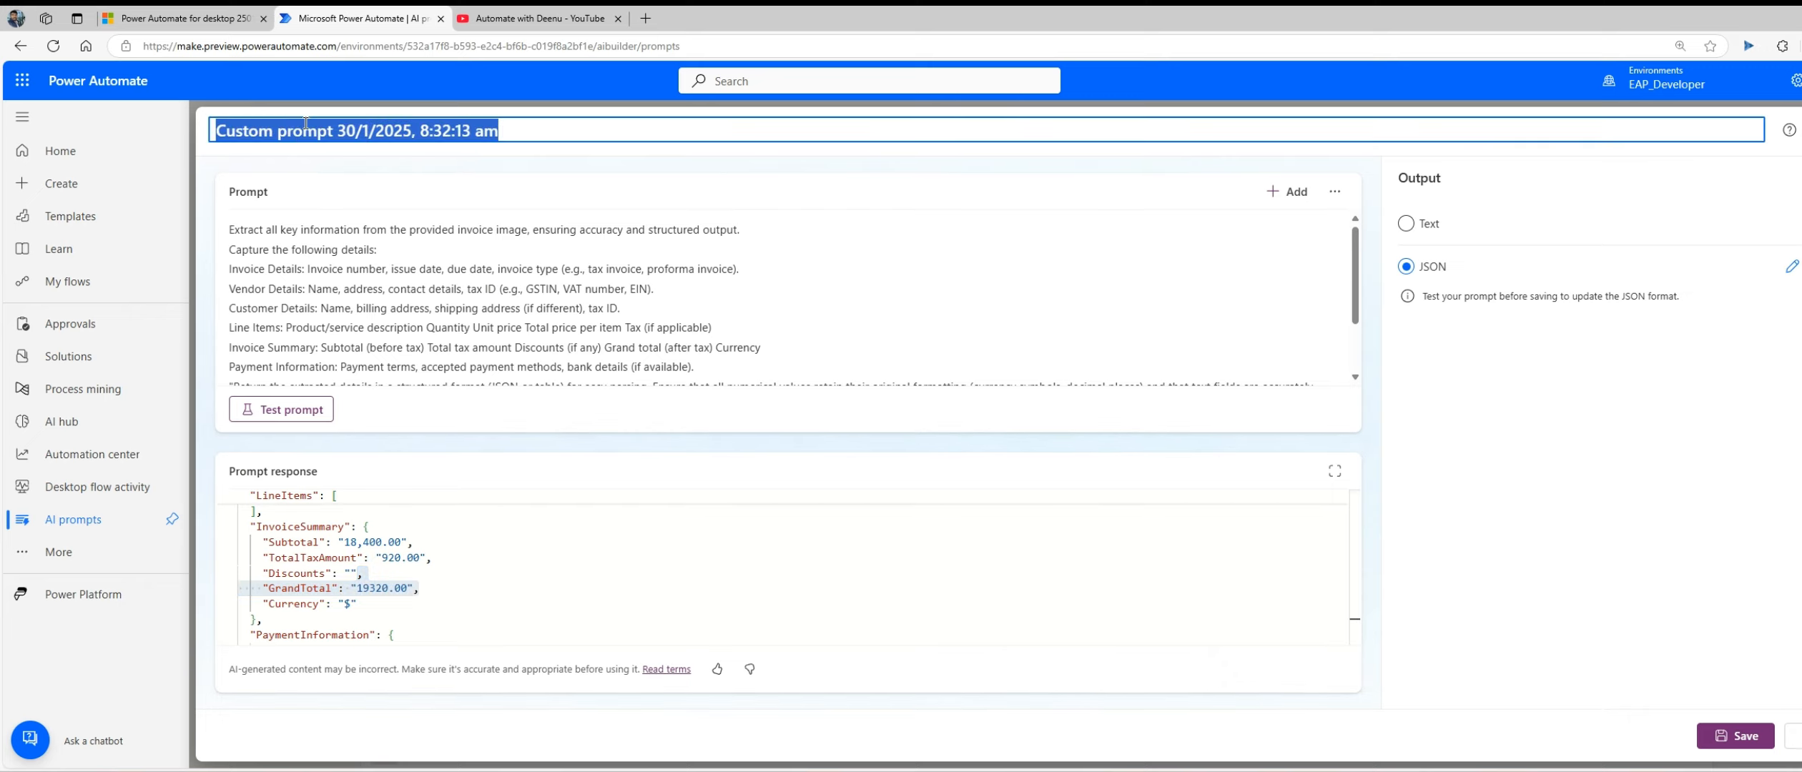
text(Invoice)
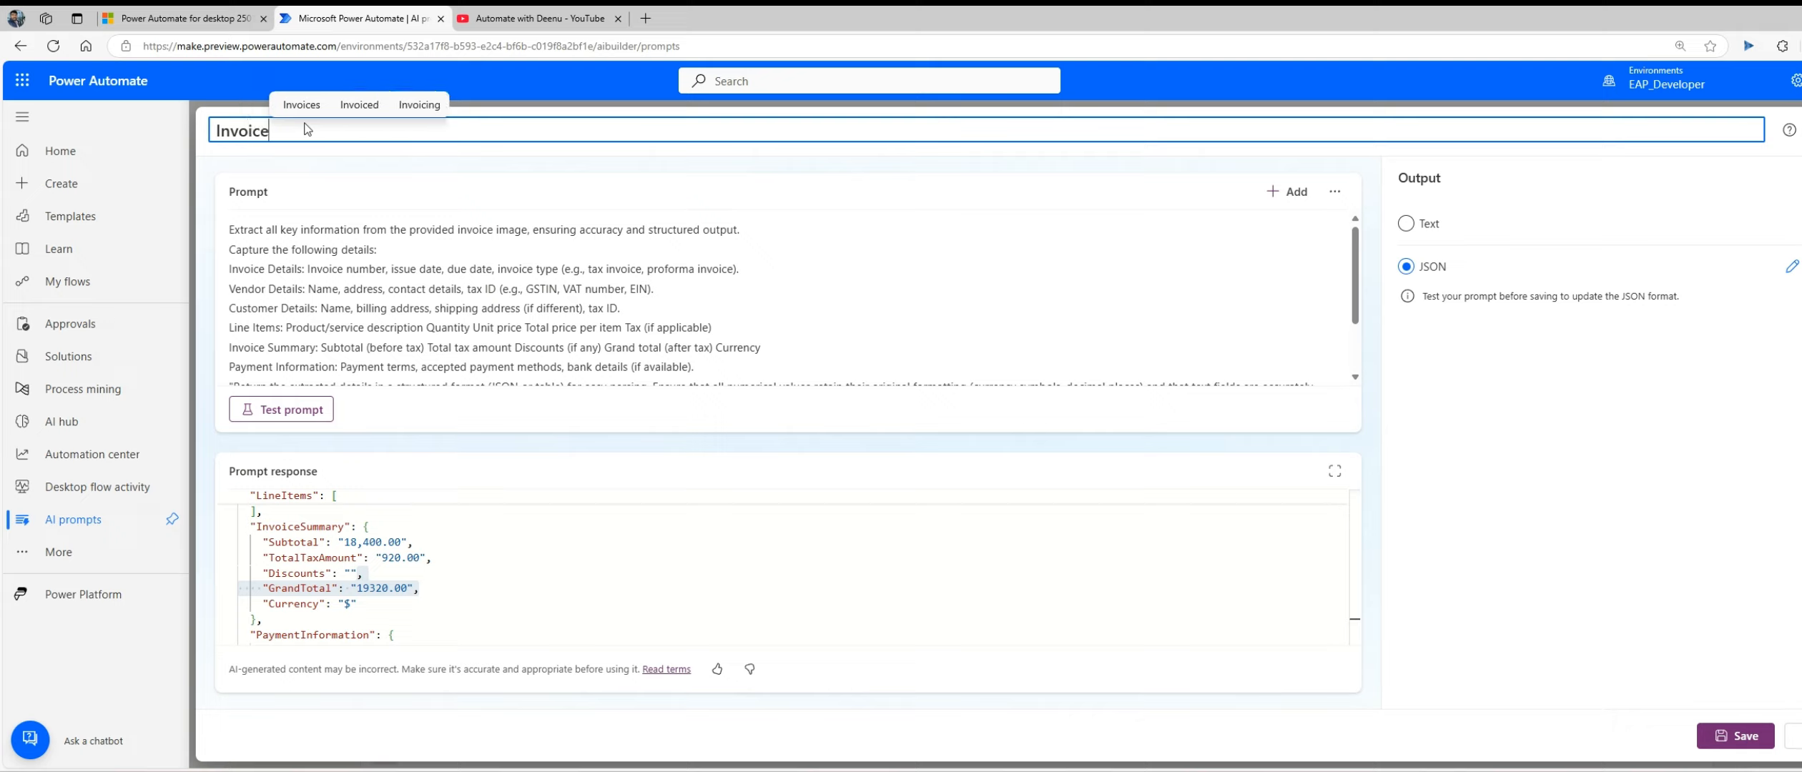
text(_Ext)
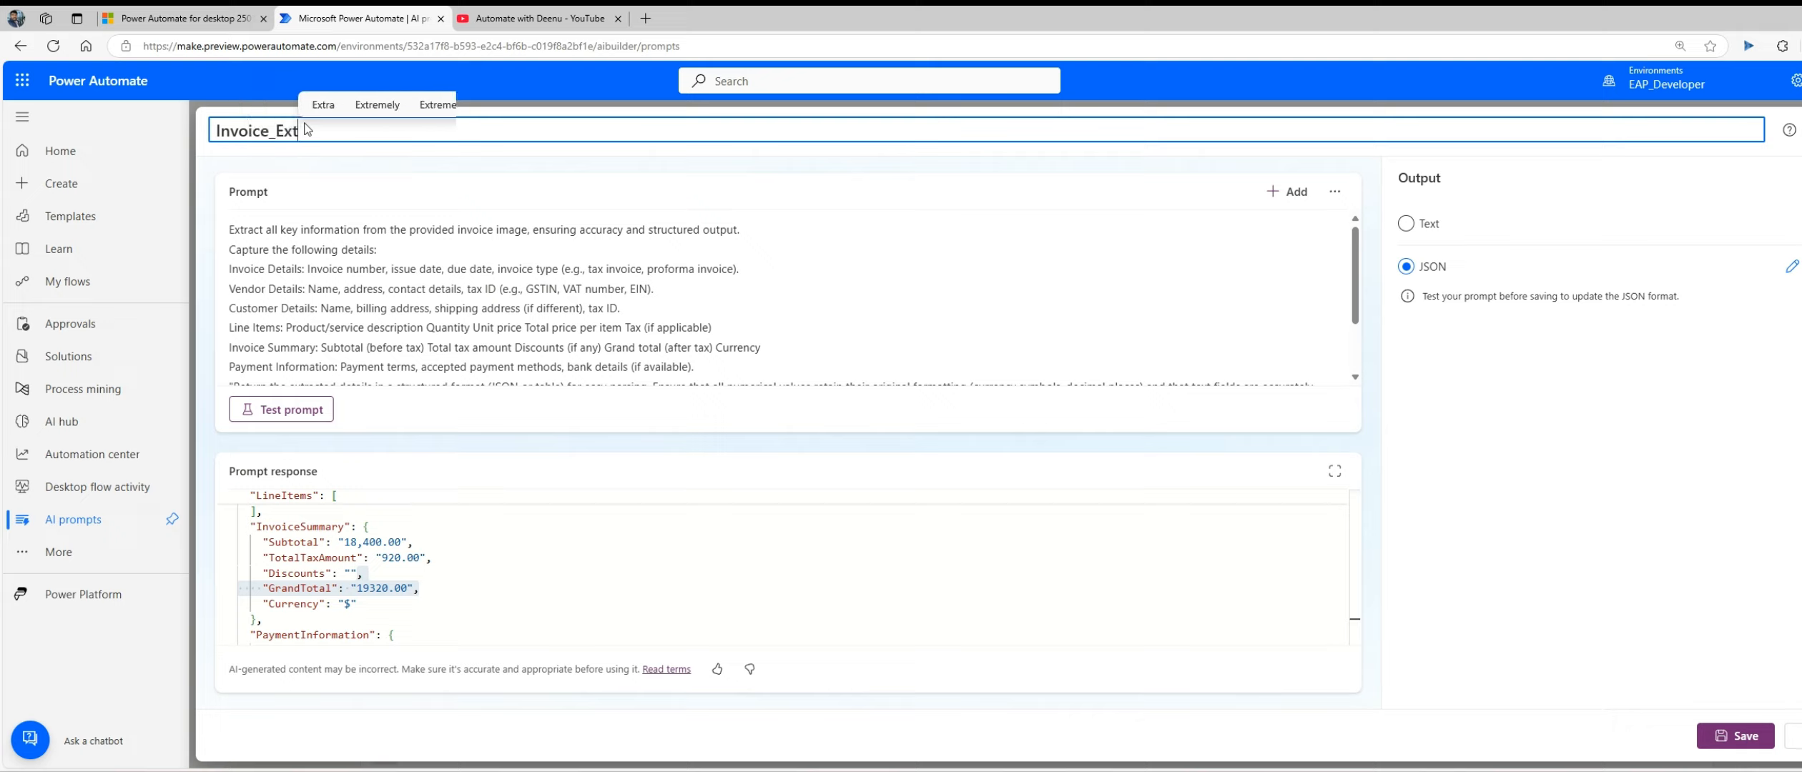
text(ract)
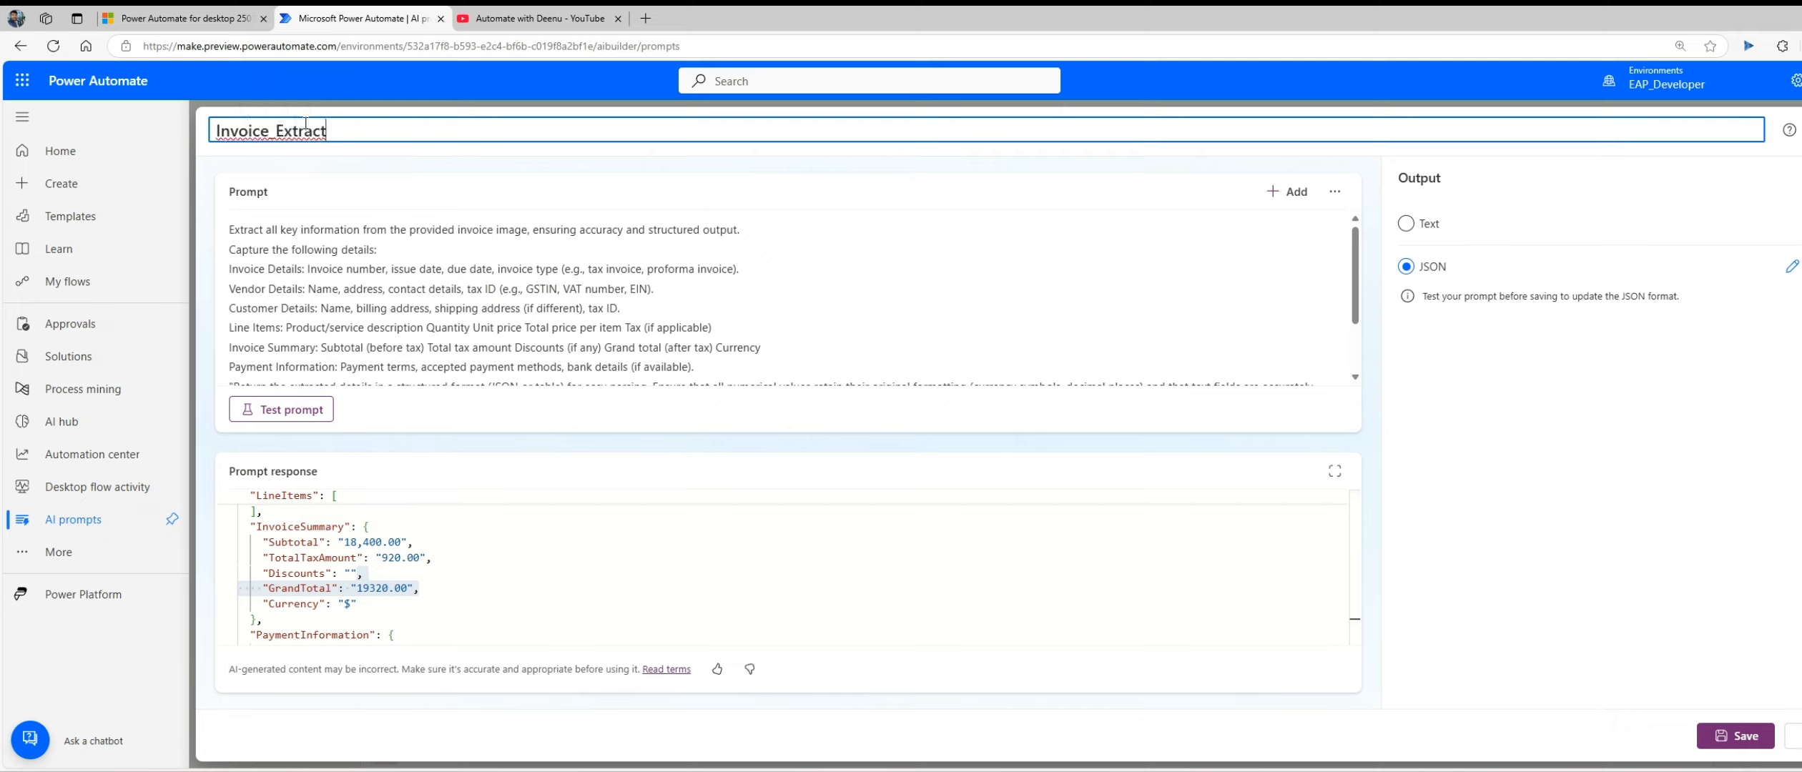
text(_Prompt)
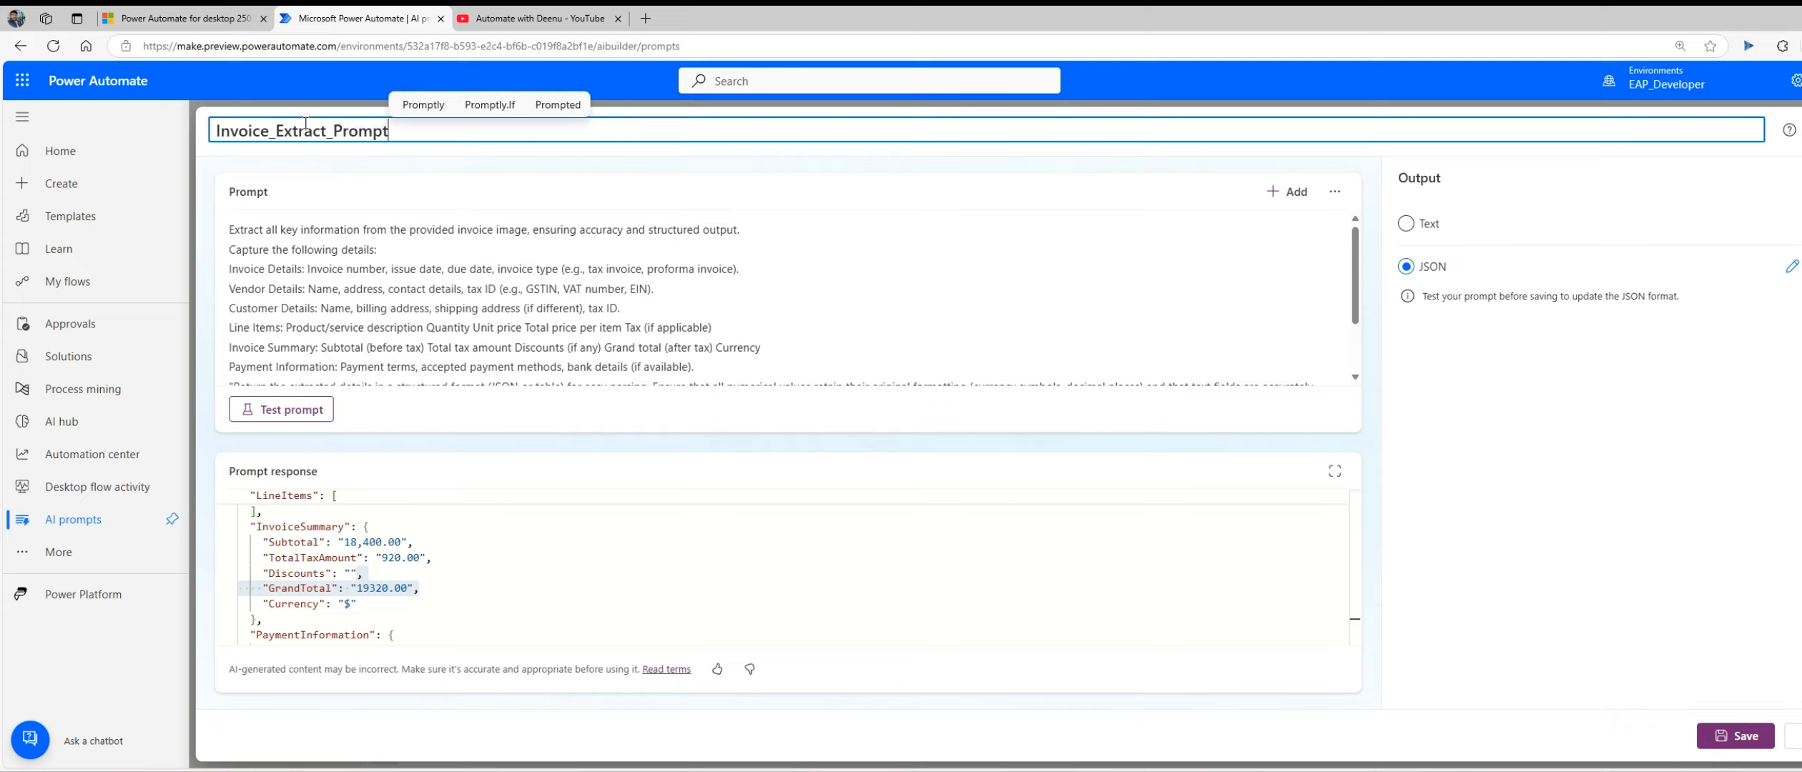
click(1736, 736)
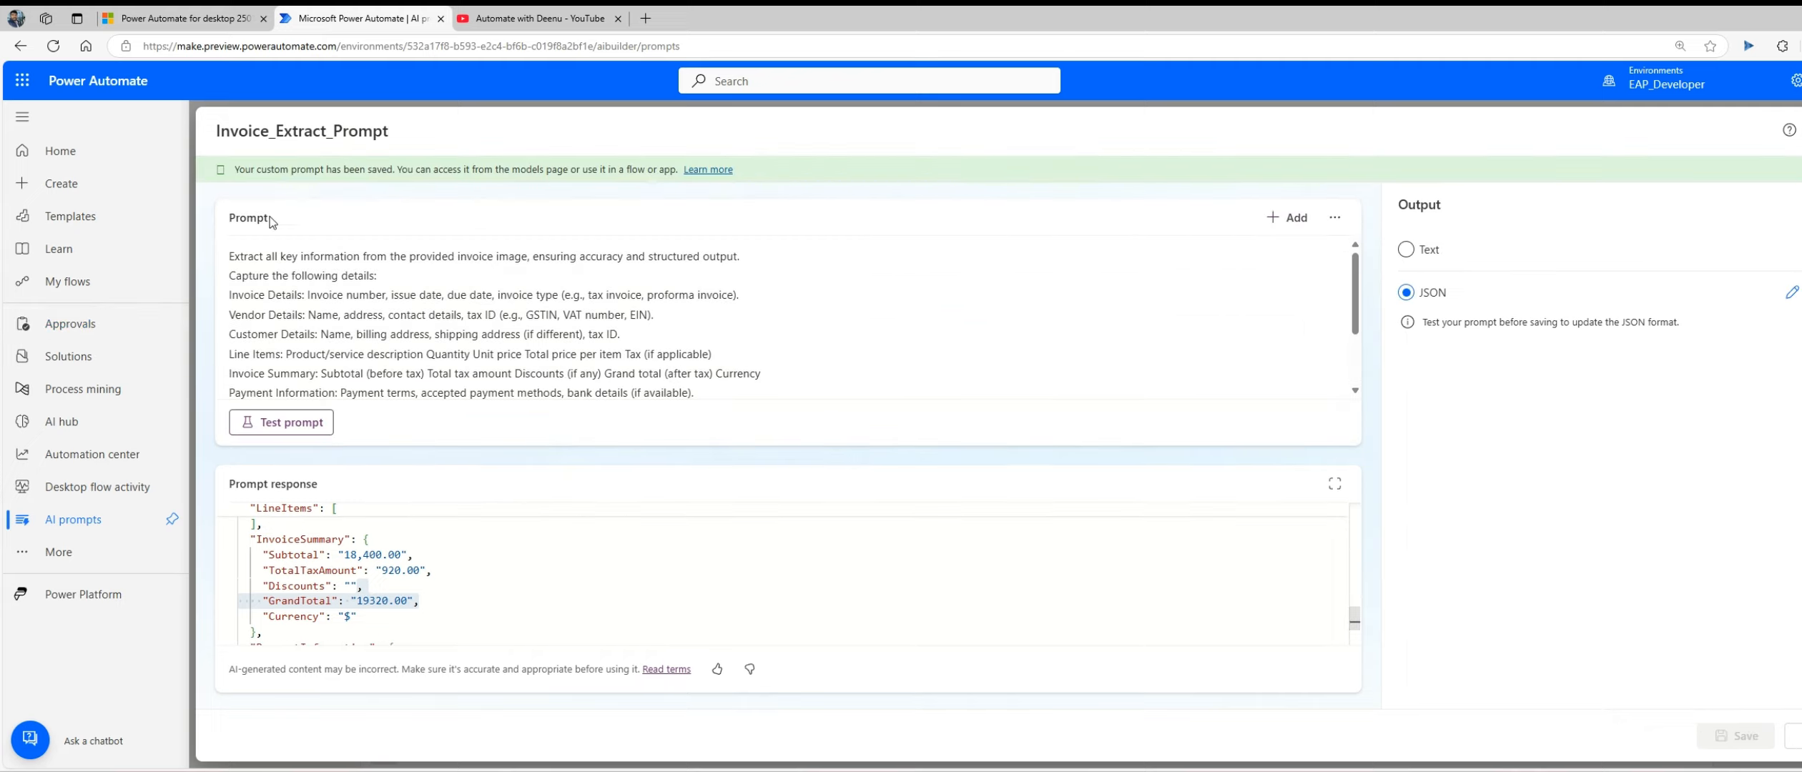
click(1796, 735)
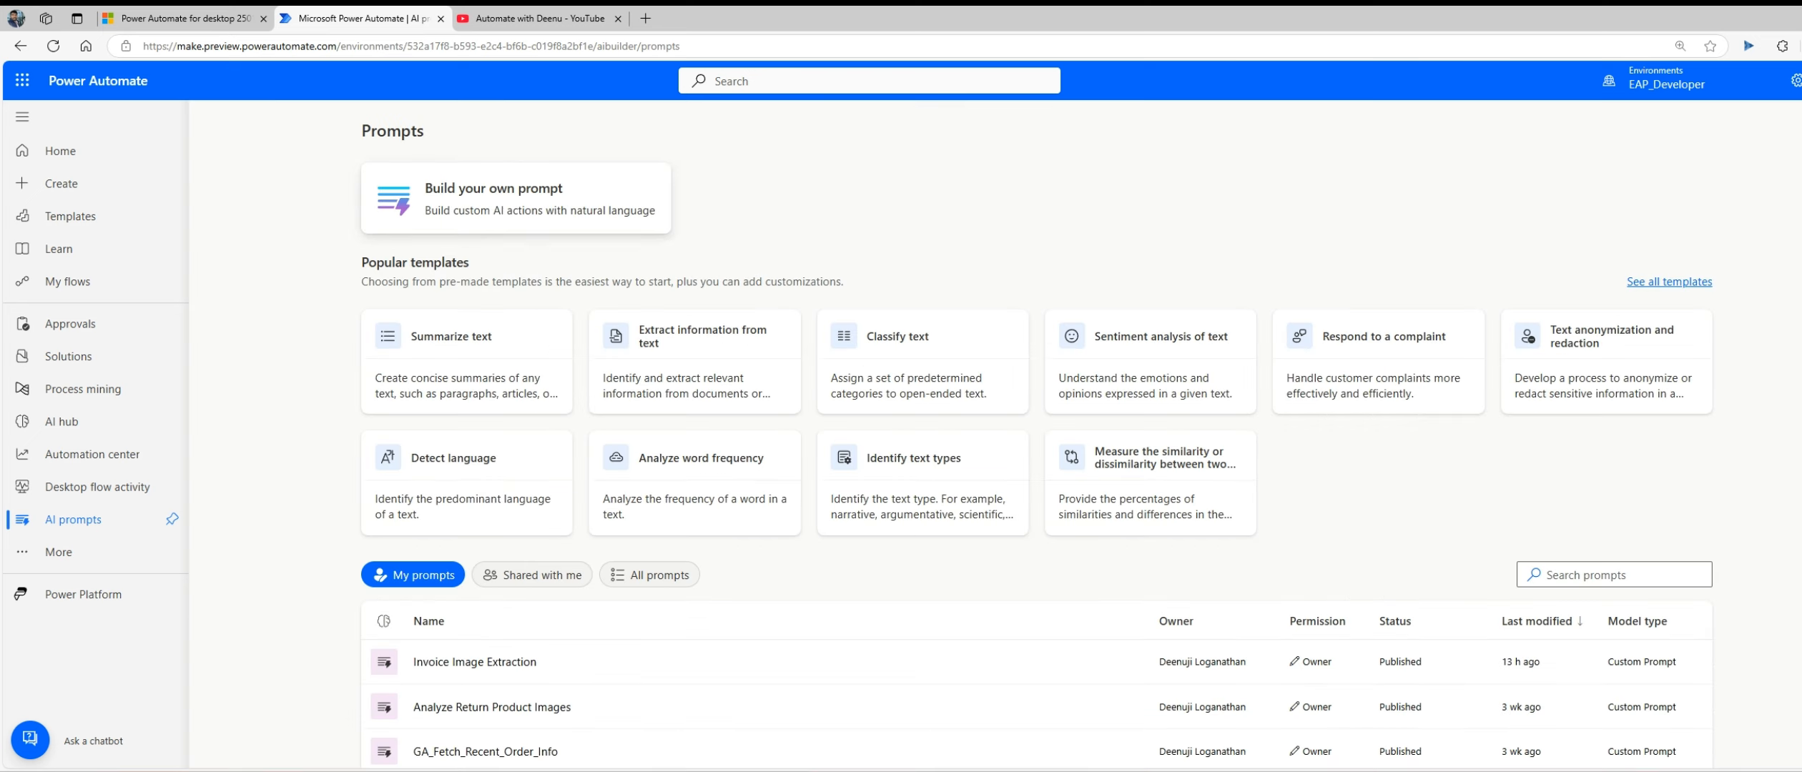
Step: Create a new automated cloud flow from blank, skipping the flow name and trigger selection
click(75, 285)
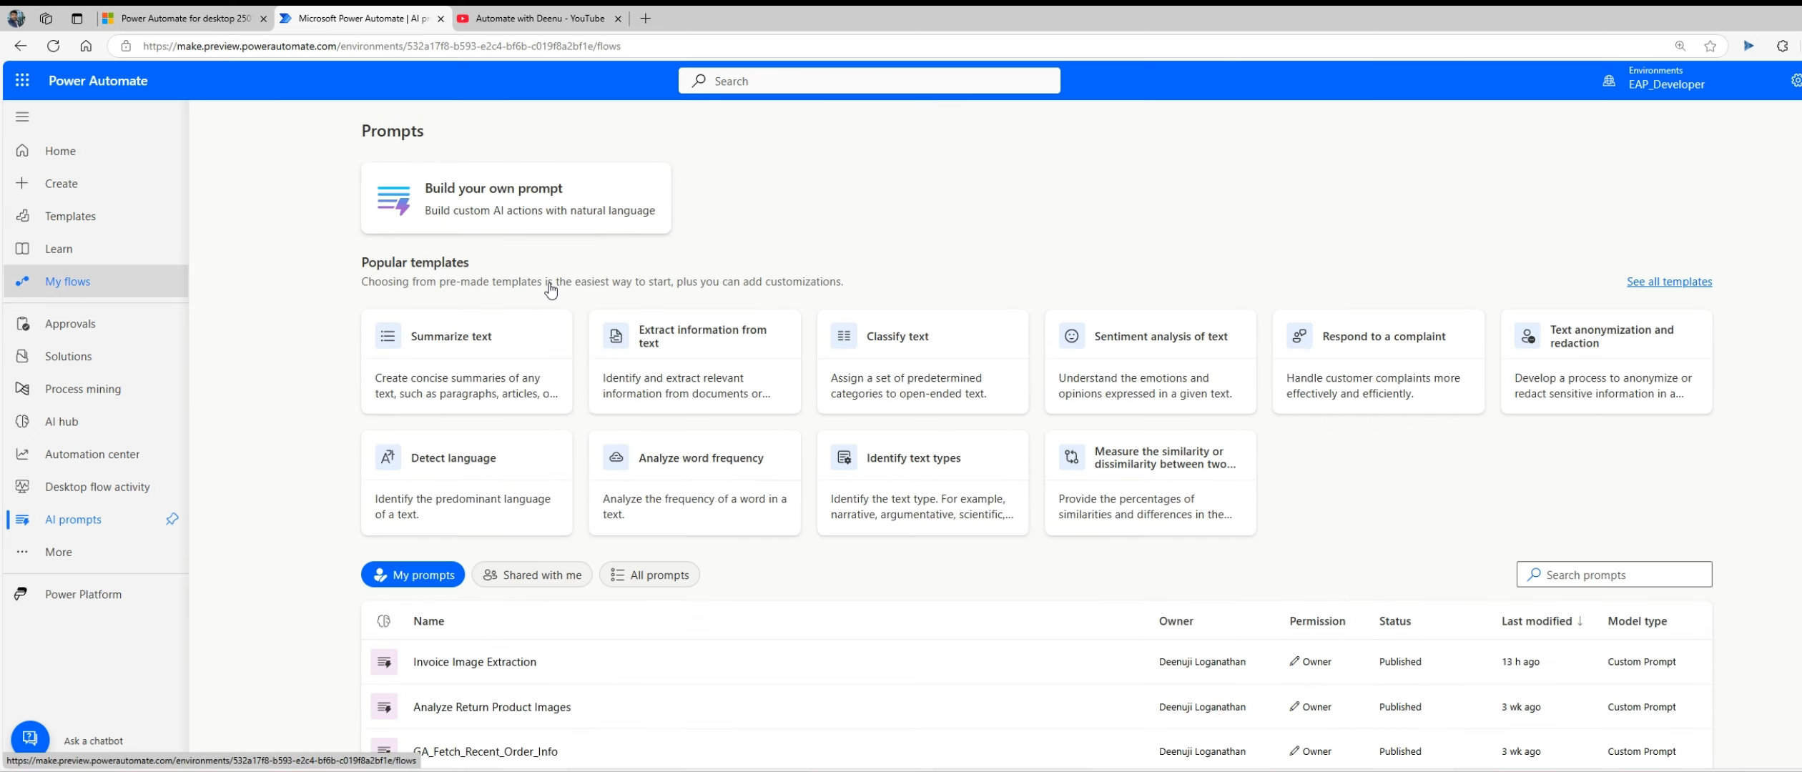
click(278, 123)
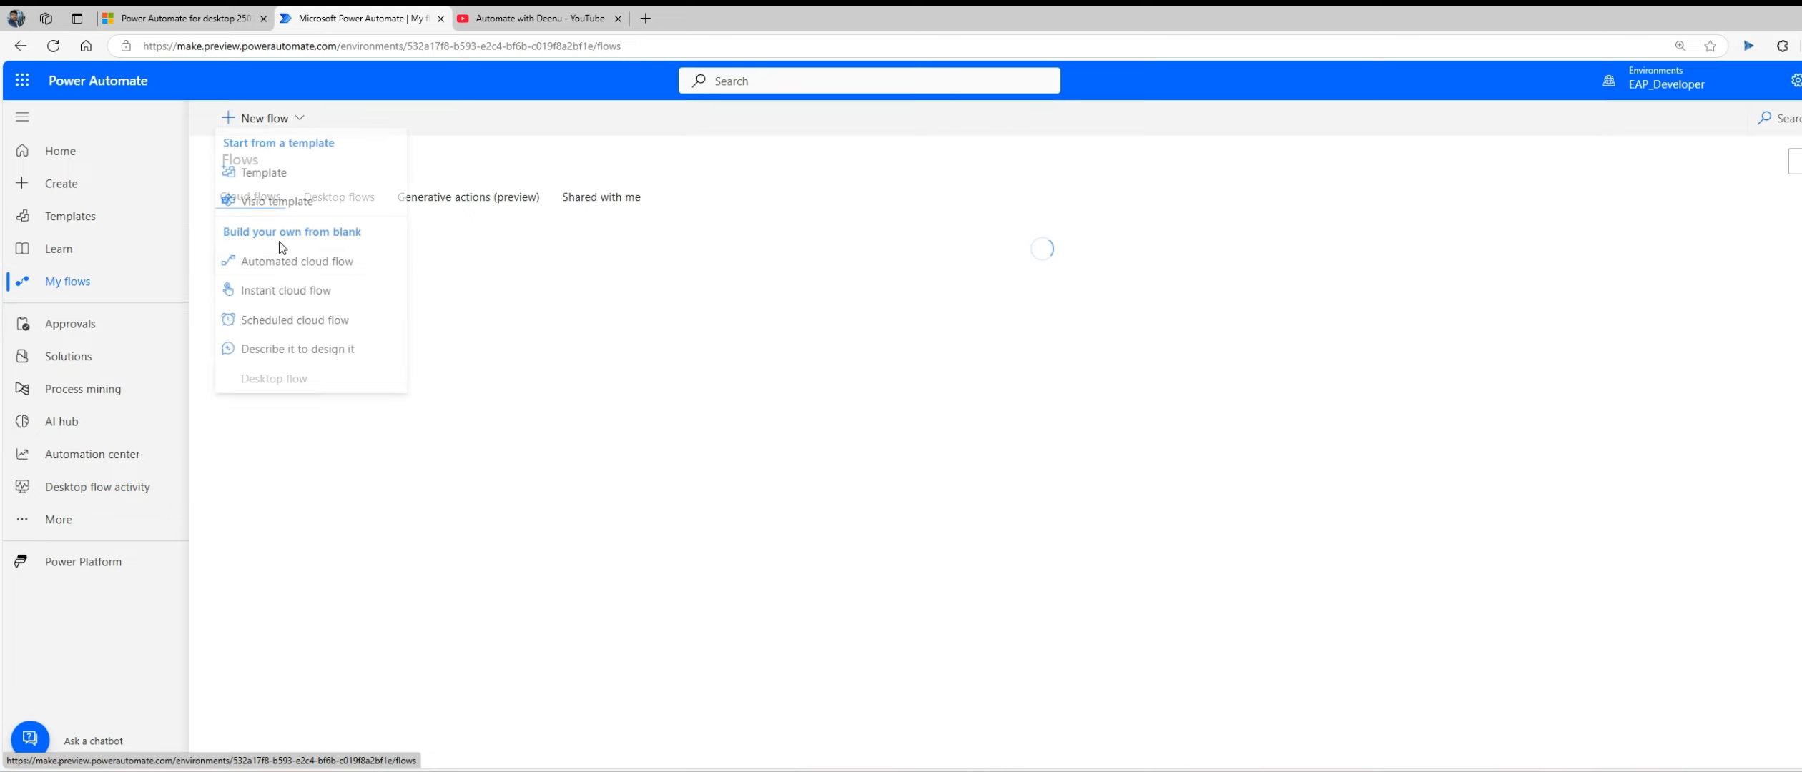
click(309, 270)
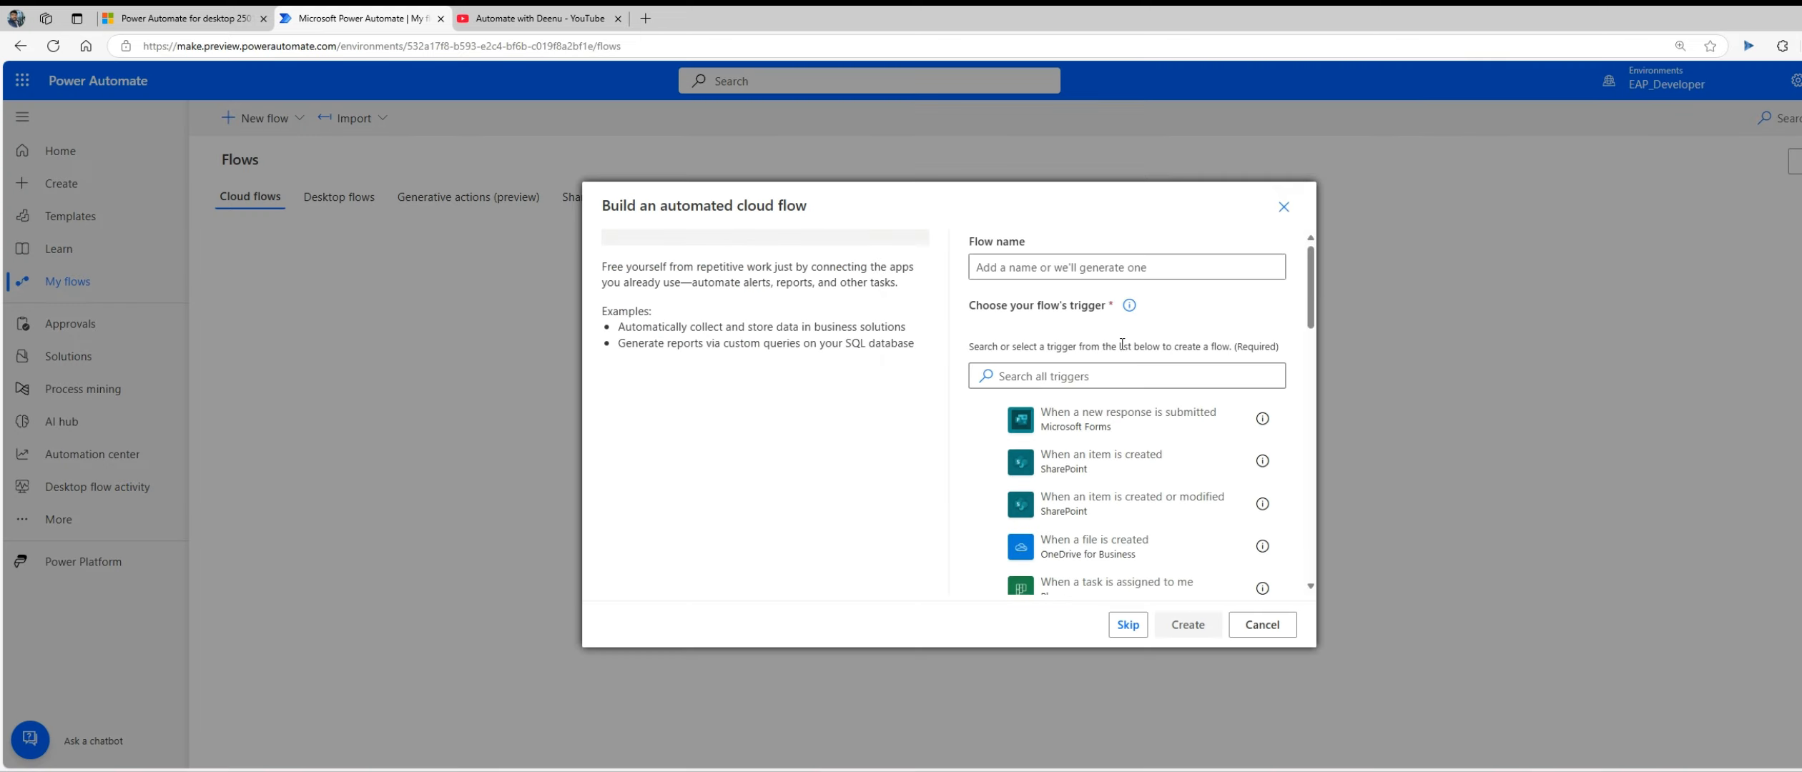
click(1128, 625)
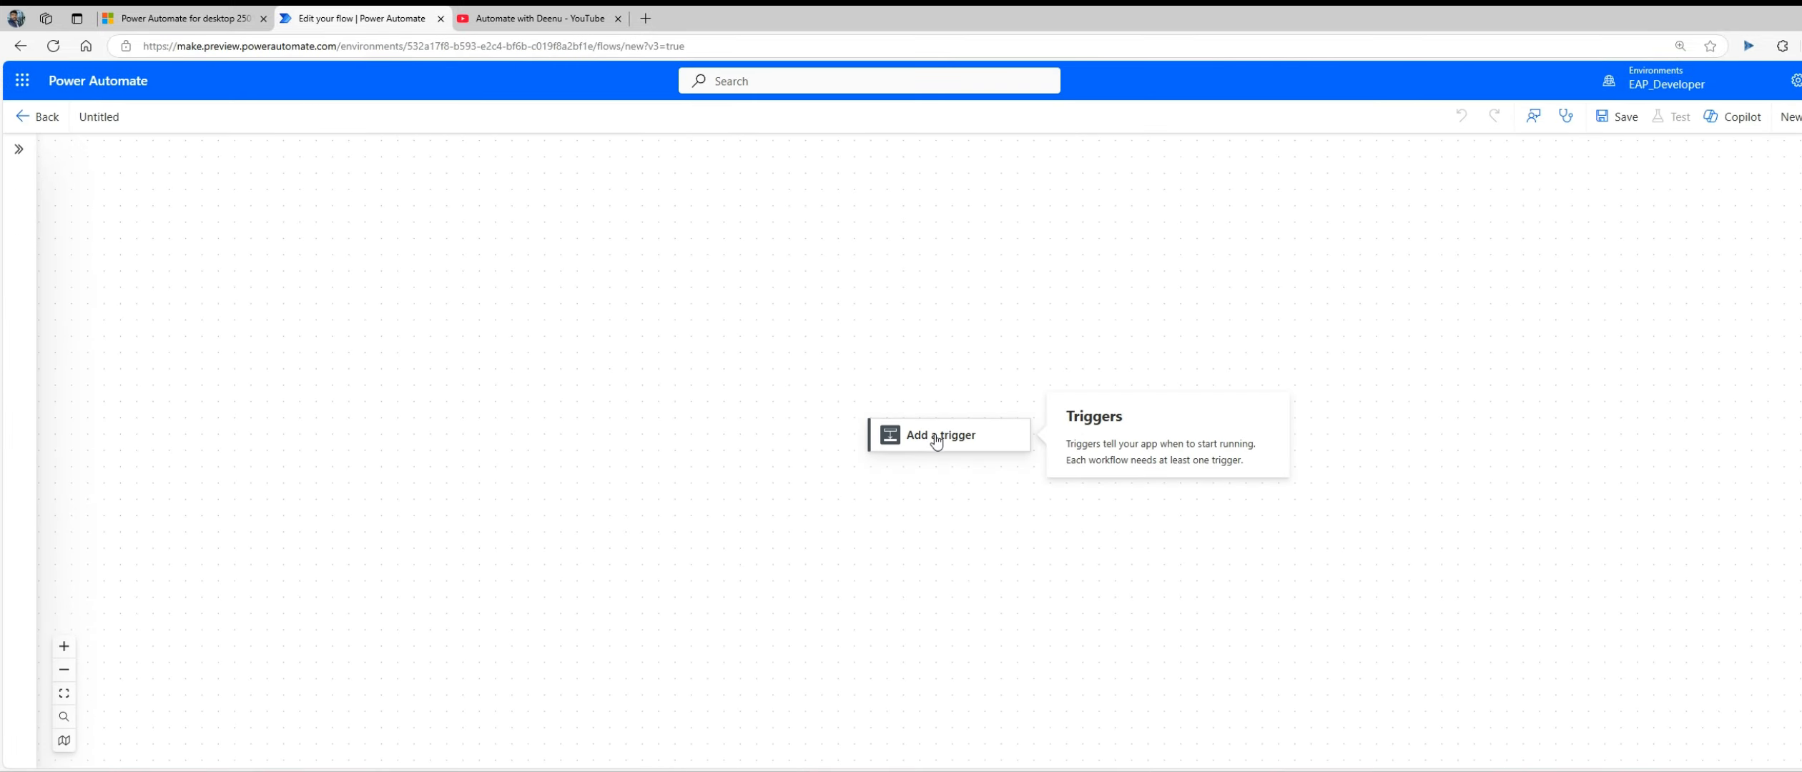
Step: Add the "When an HTTP request is received" trigger to the flow and allow Anyone to trigger it
click(937, 441)
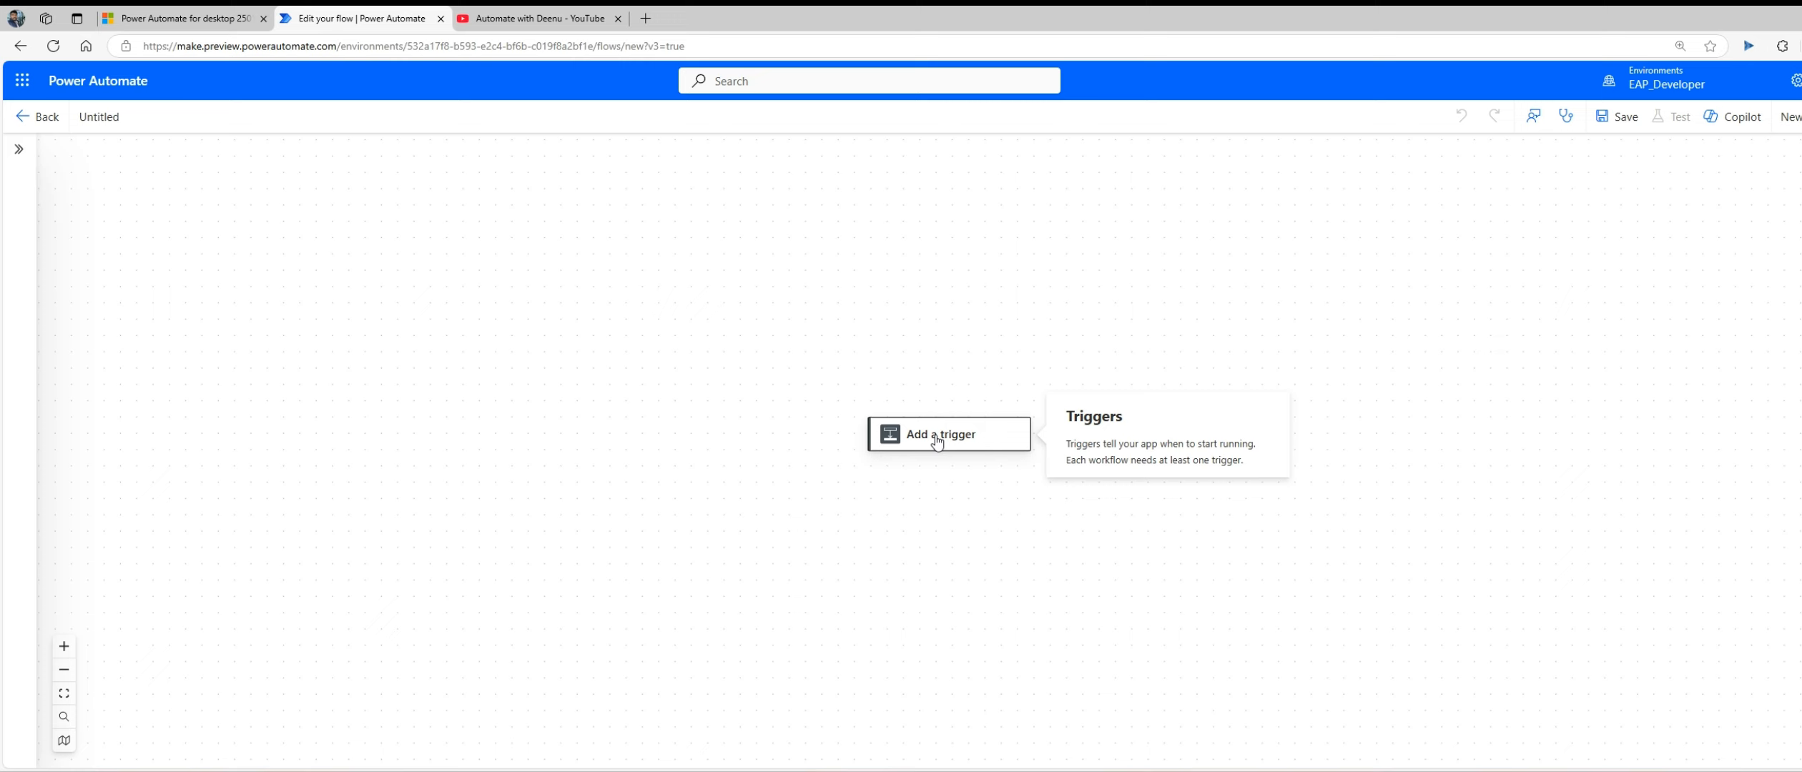
click(27, 147)
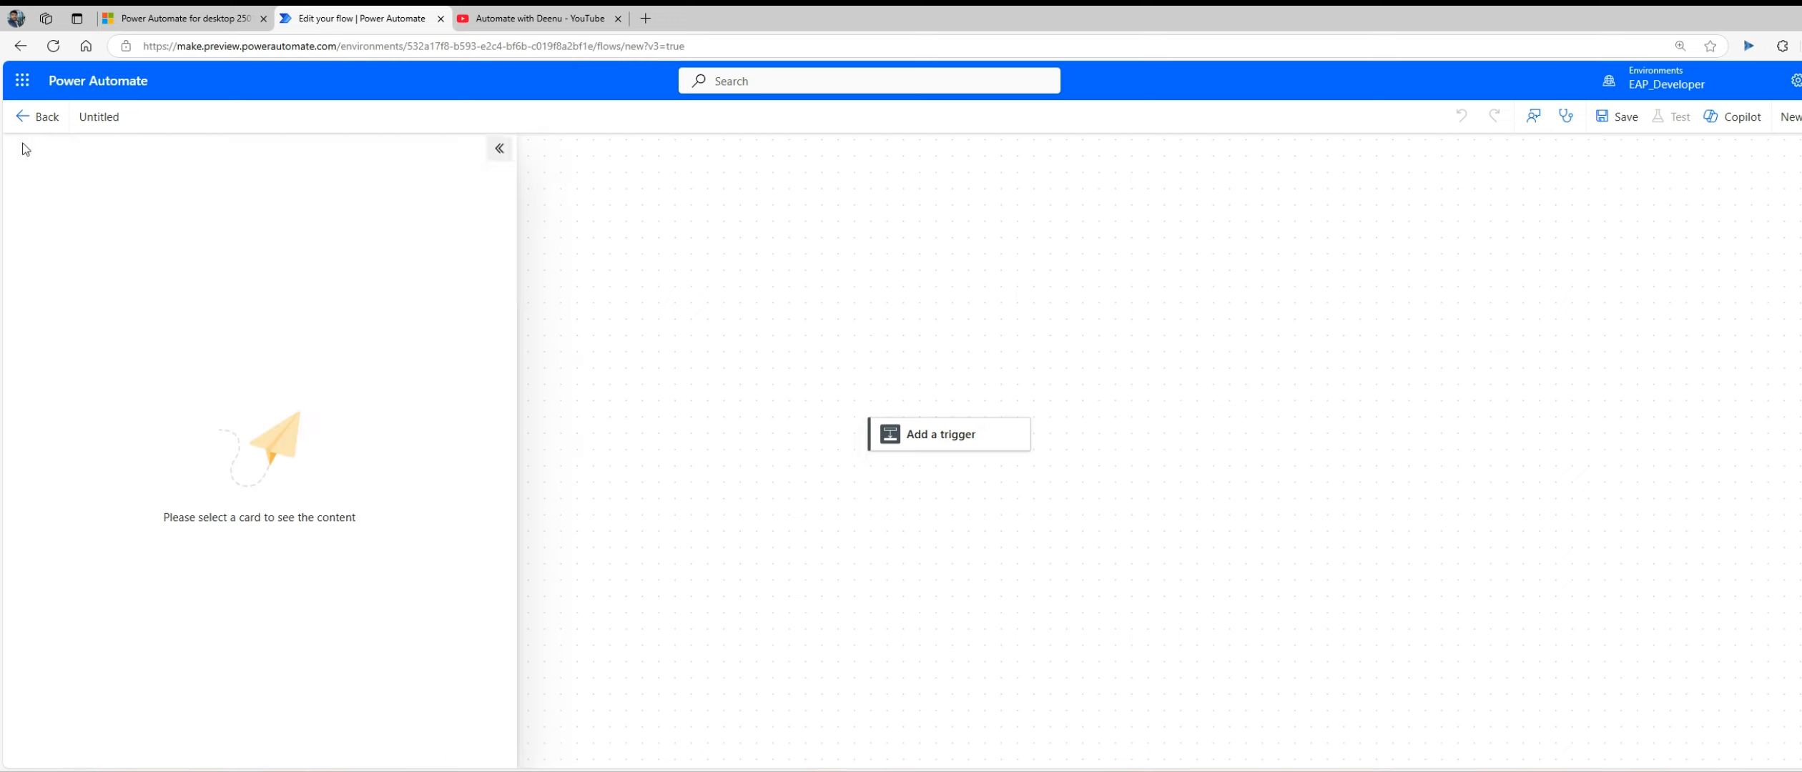
click(1018, 504)
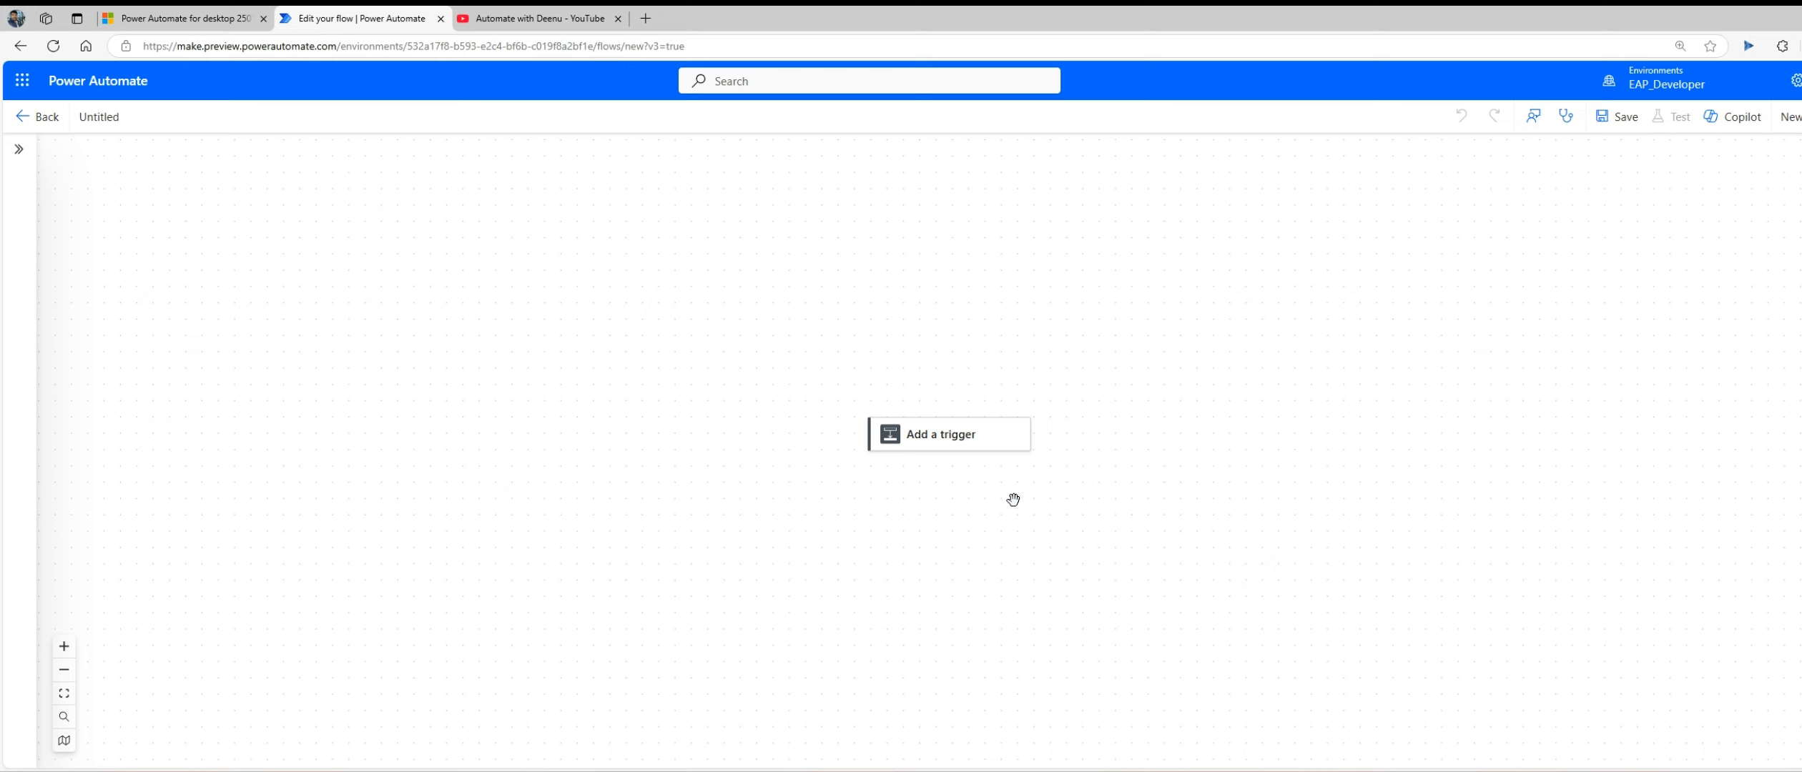
click(934, 436)
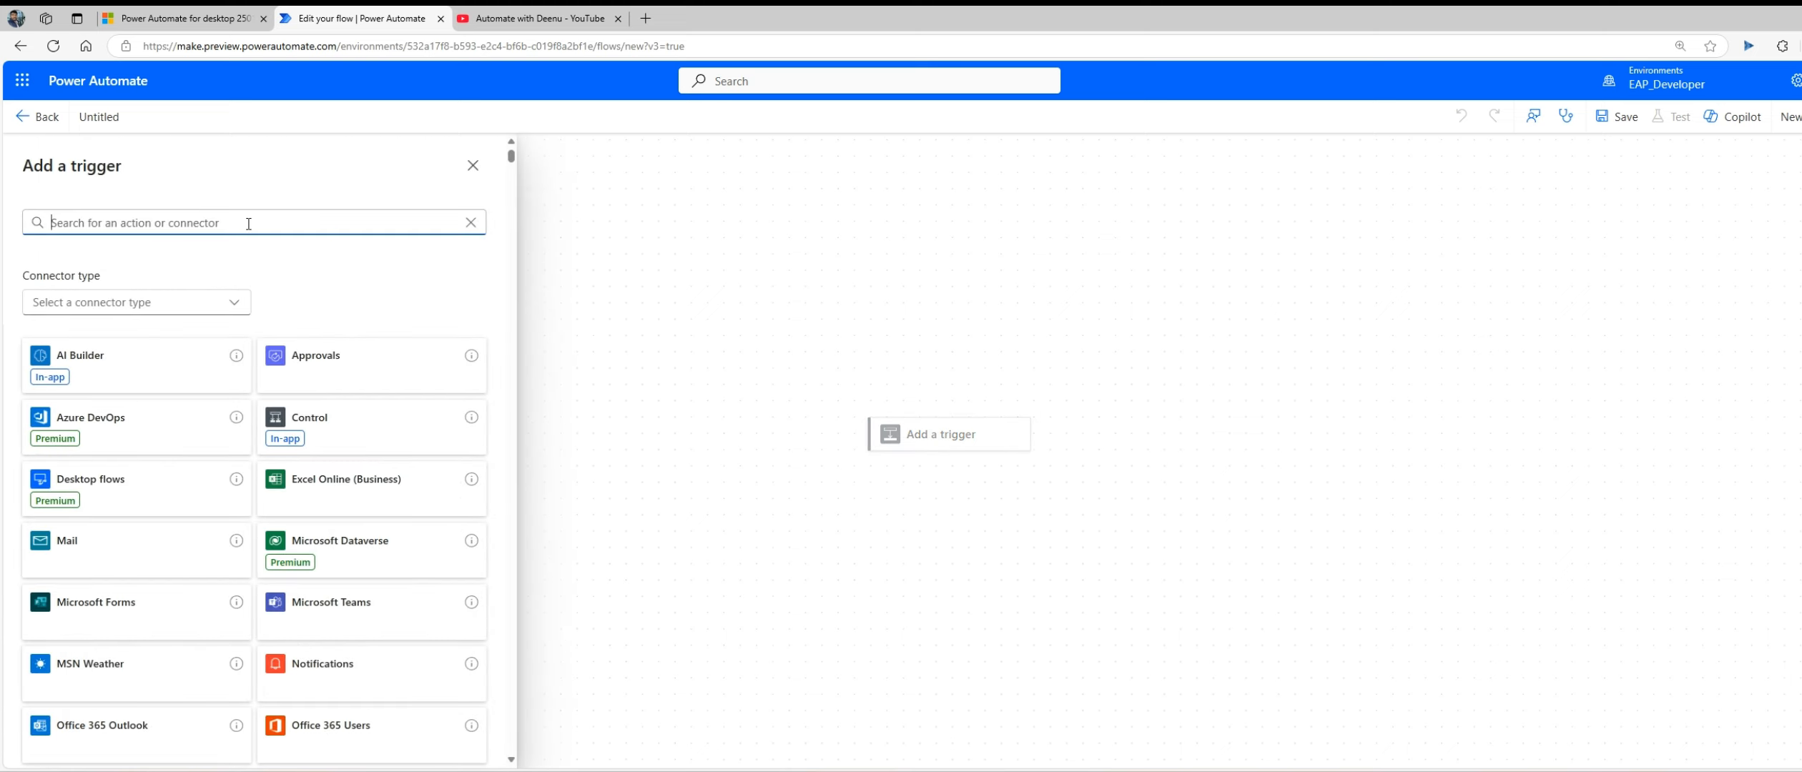
text(http)
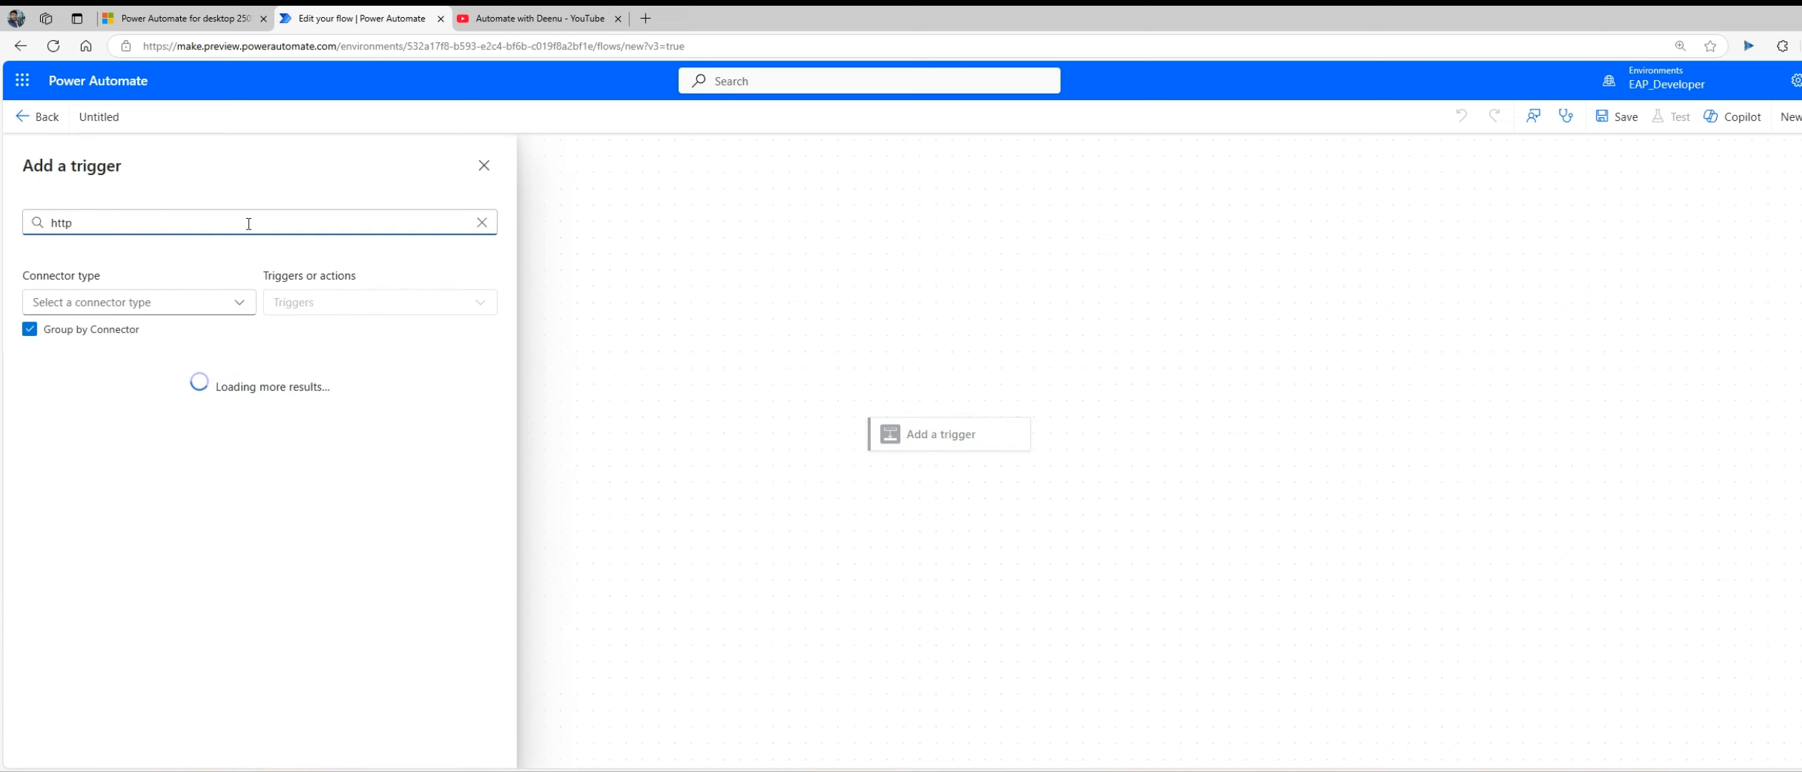
scroll(201, 435, down, 2)
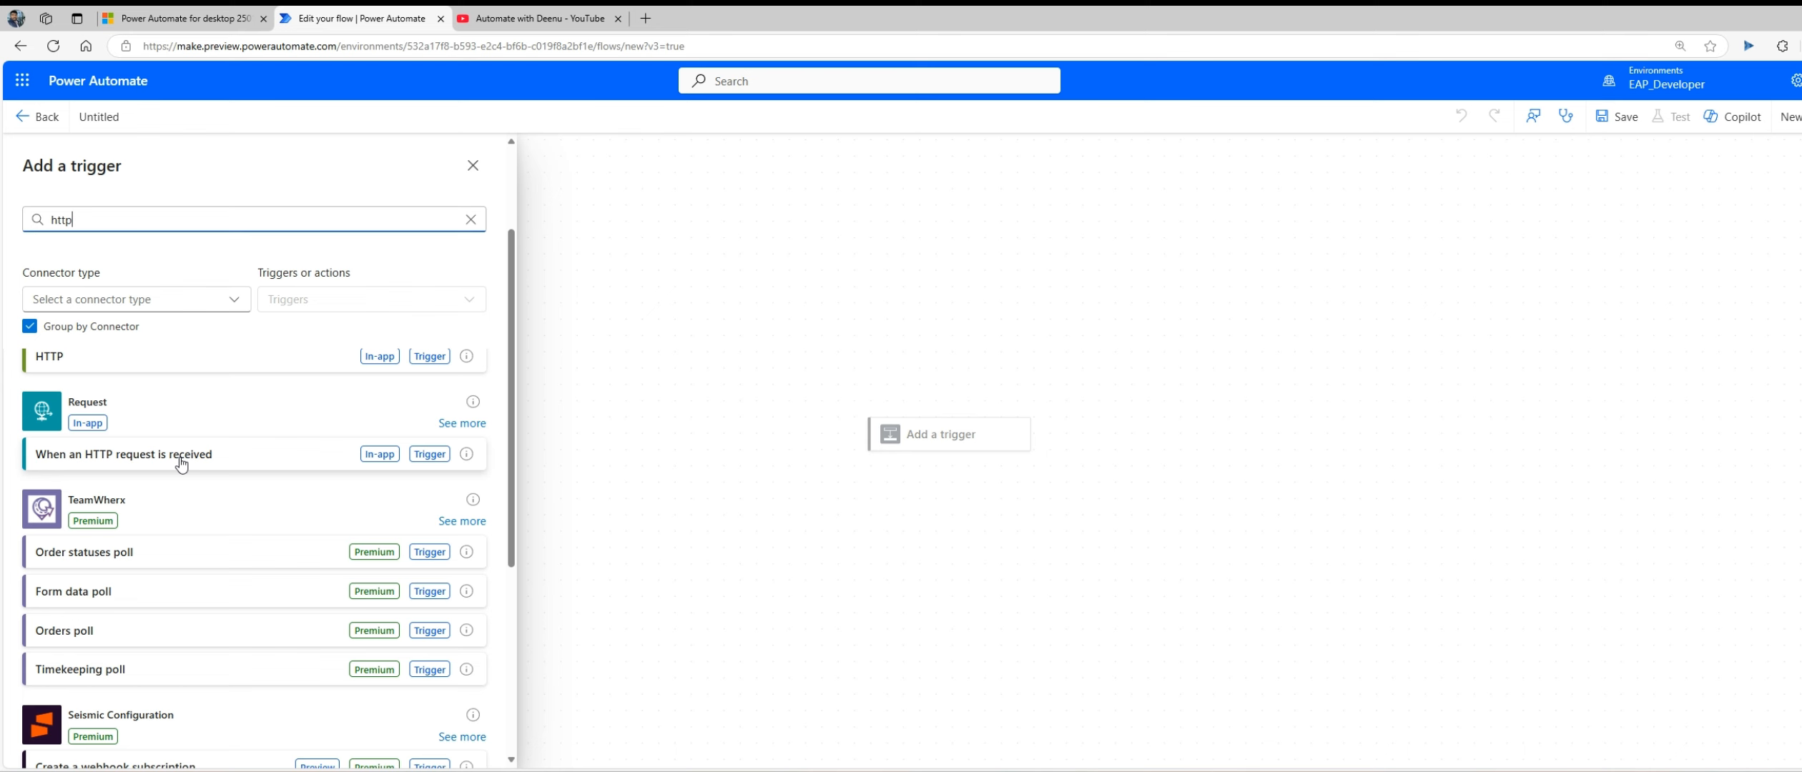
click(179, 458)
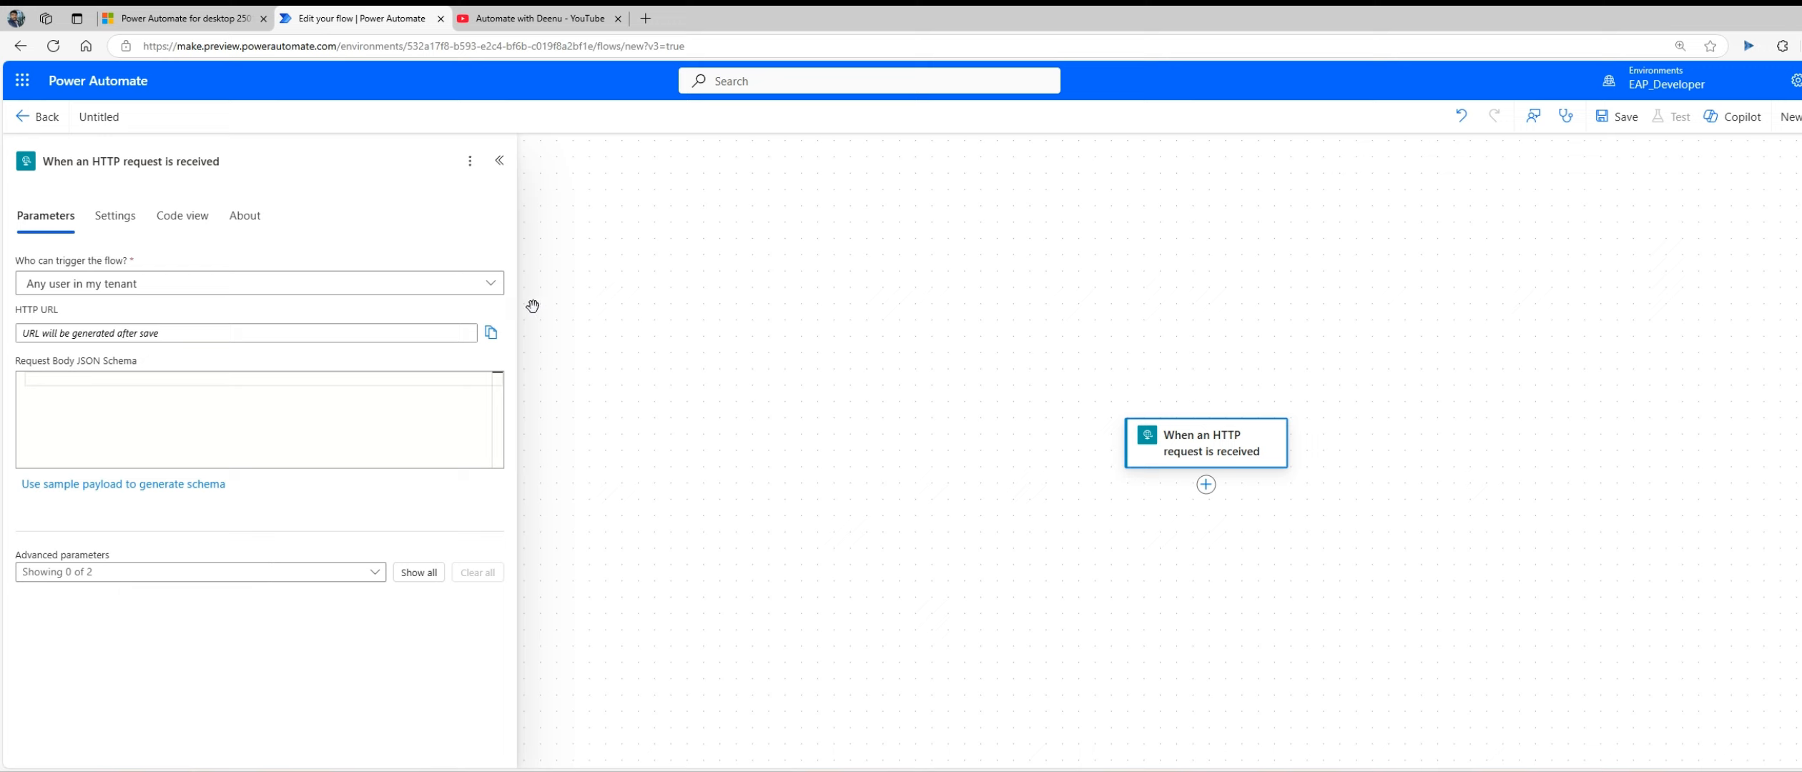
click(369, 286)
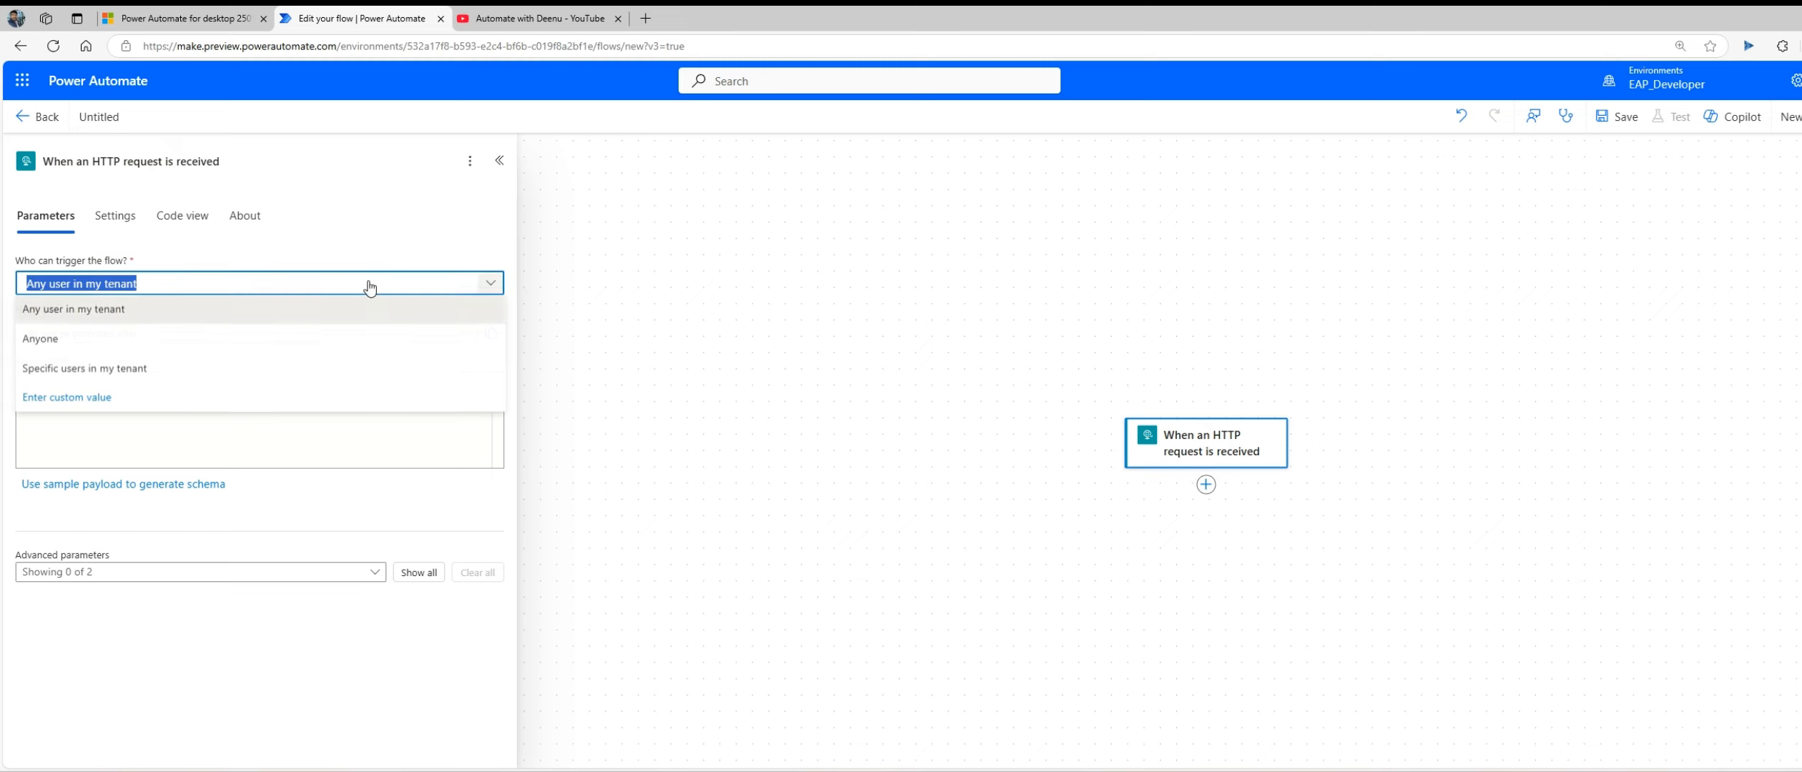
click(138, 338)
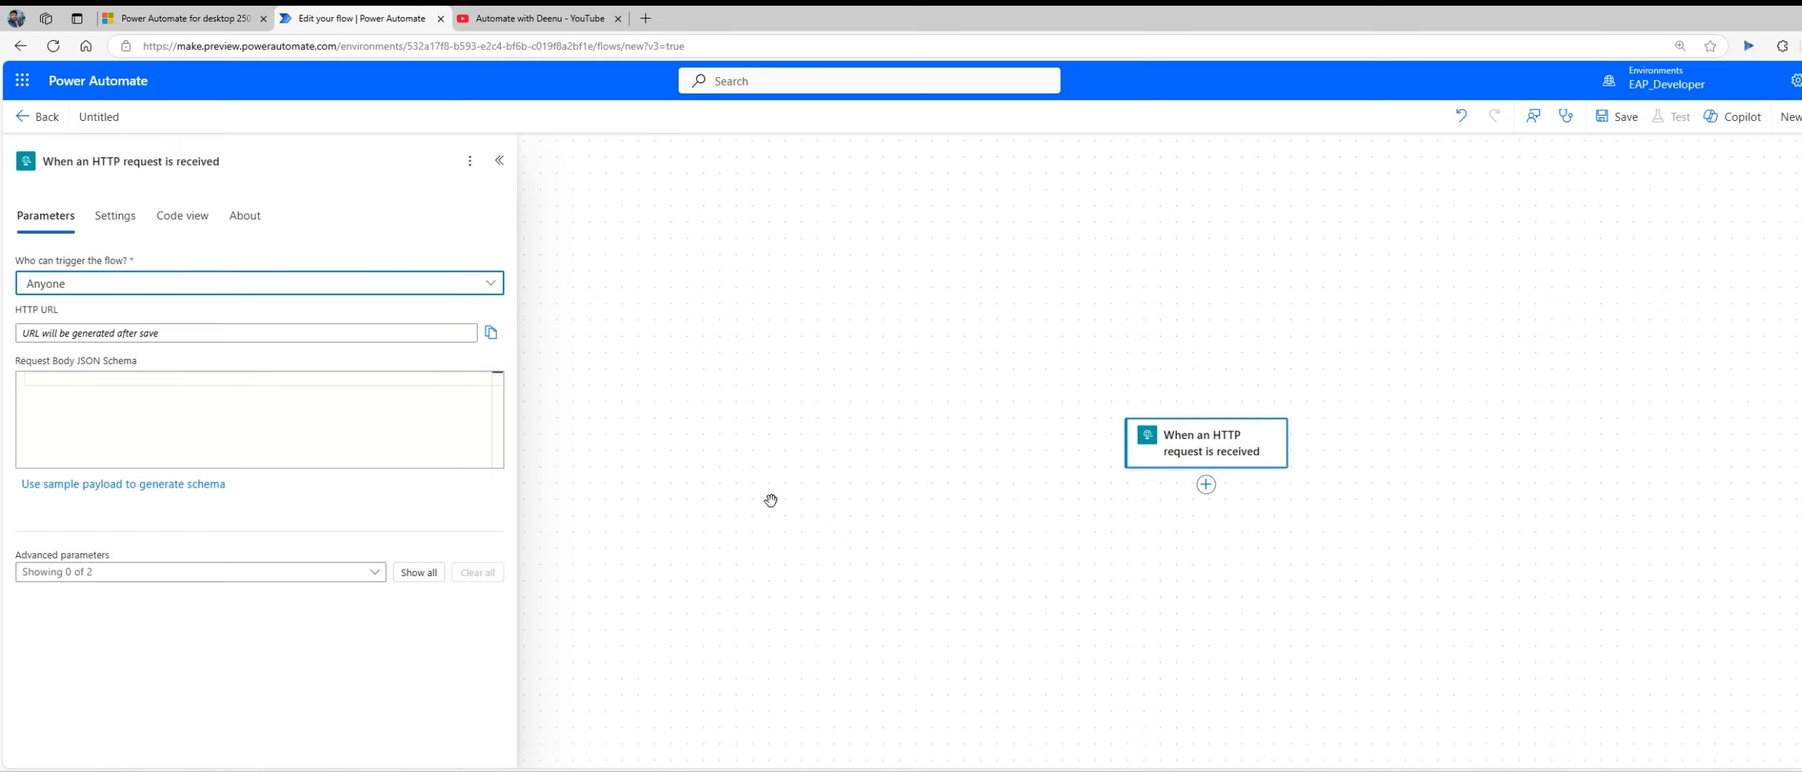
Step: Add a Compose data operation to the flow after the HTTP request trigger
click(1239, 509)
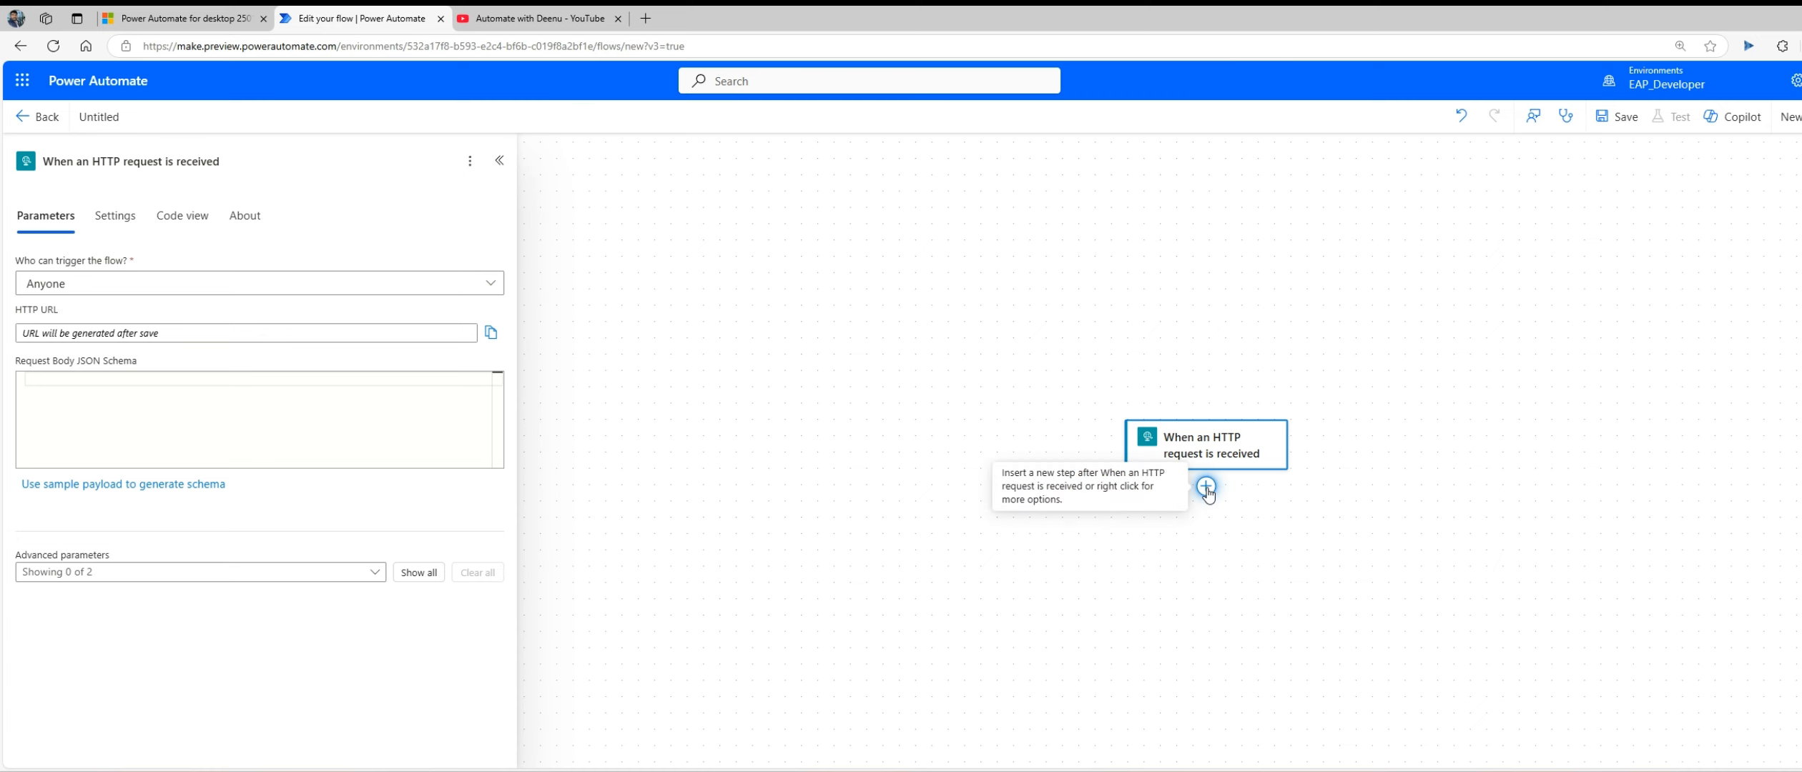
click(1207, 495)
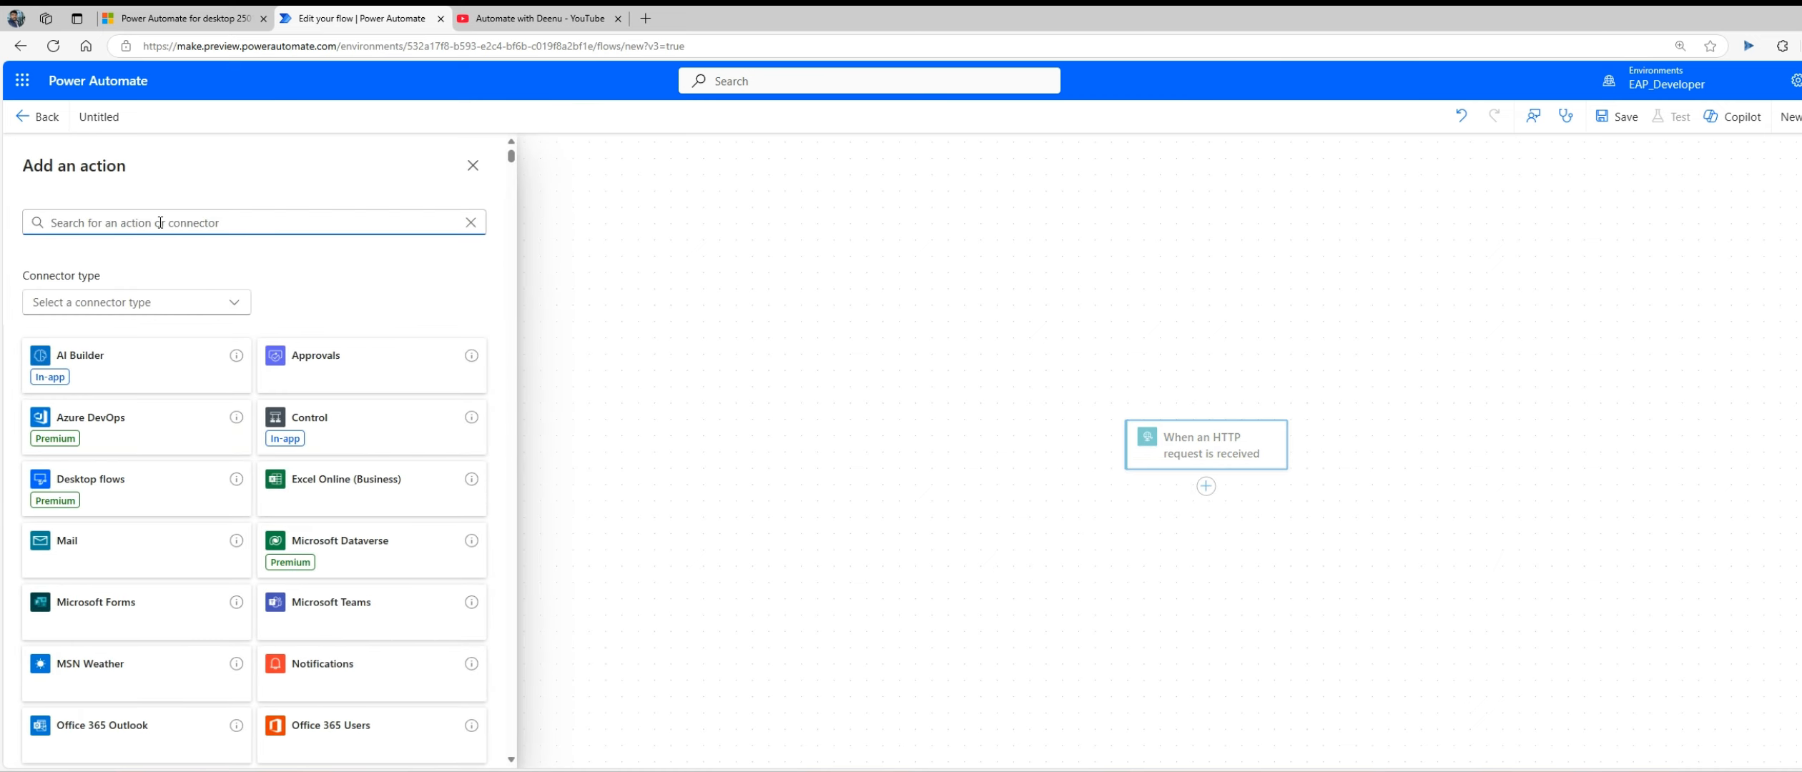
text(compose)
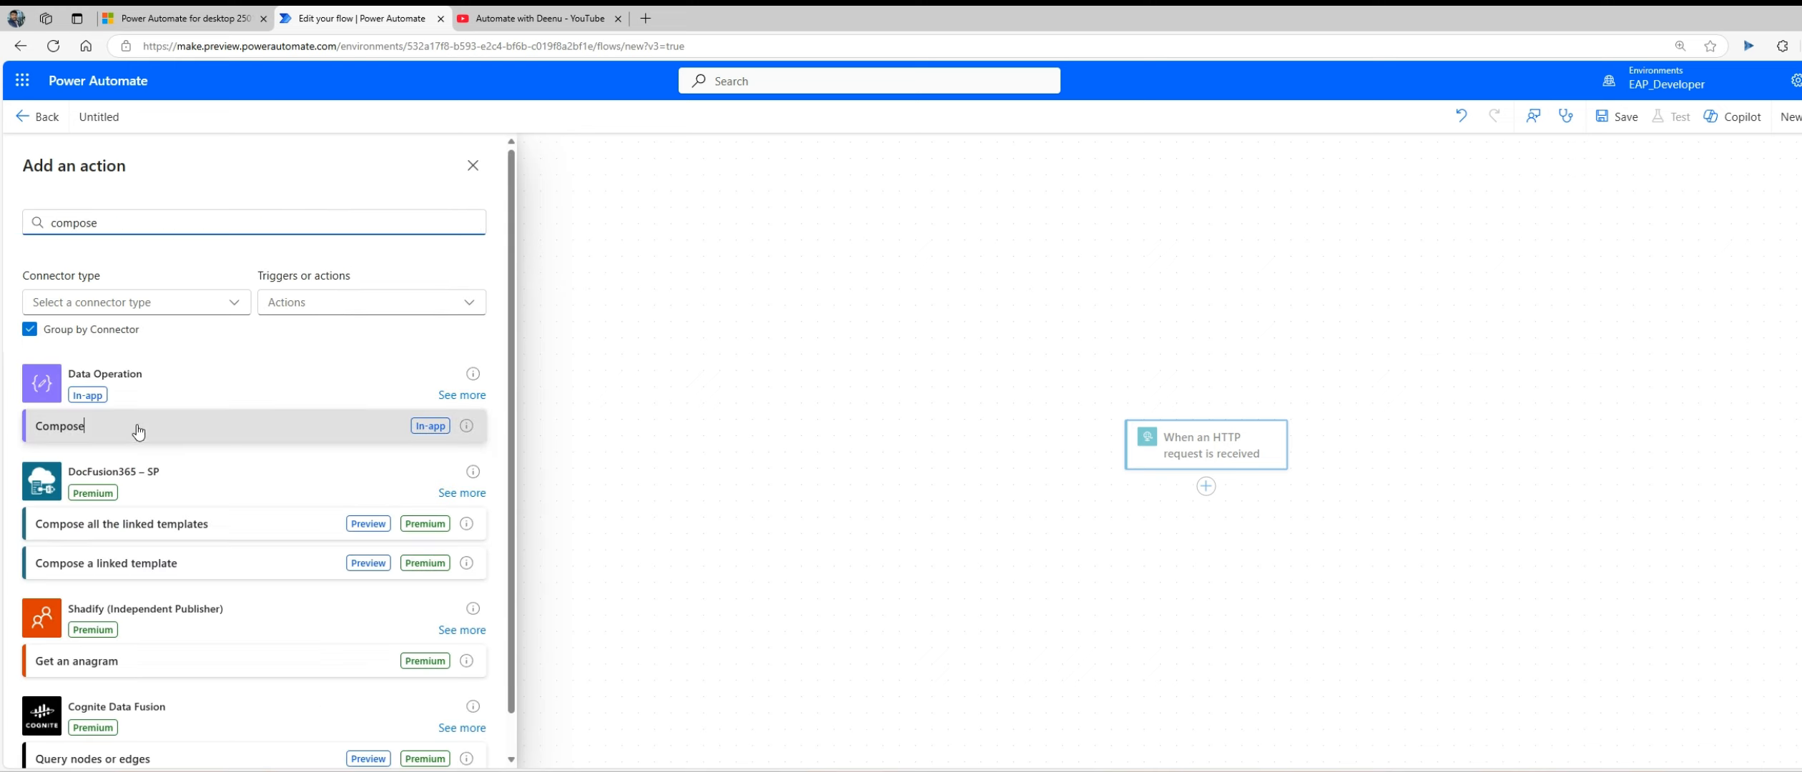
click(138, 427)
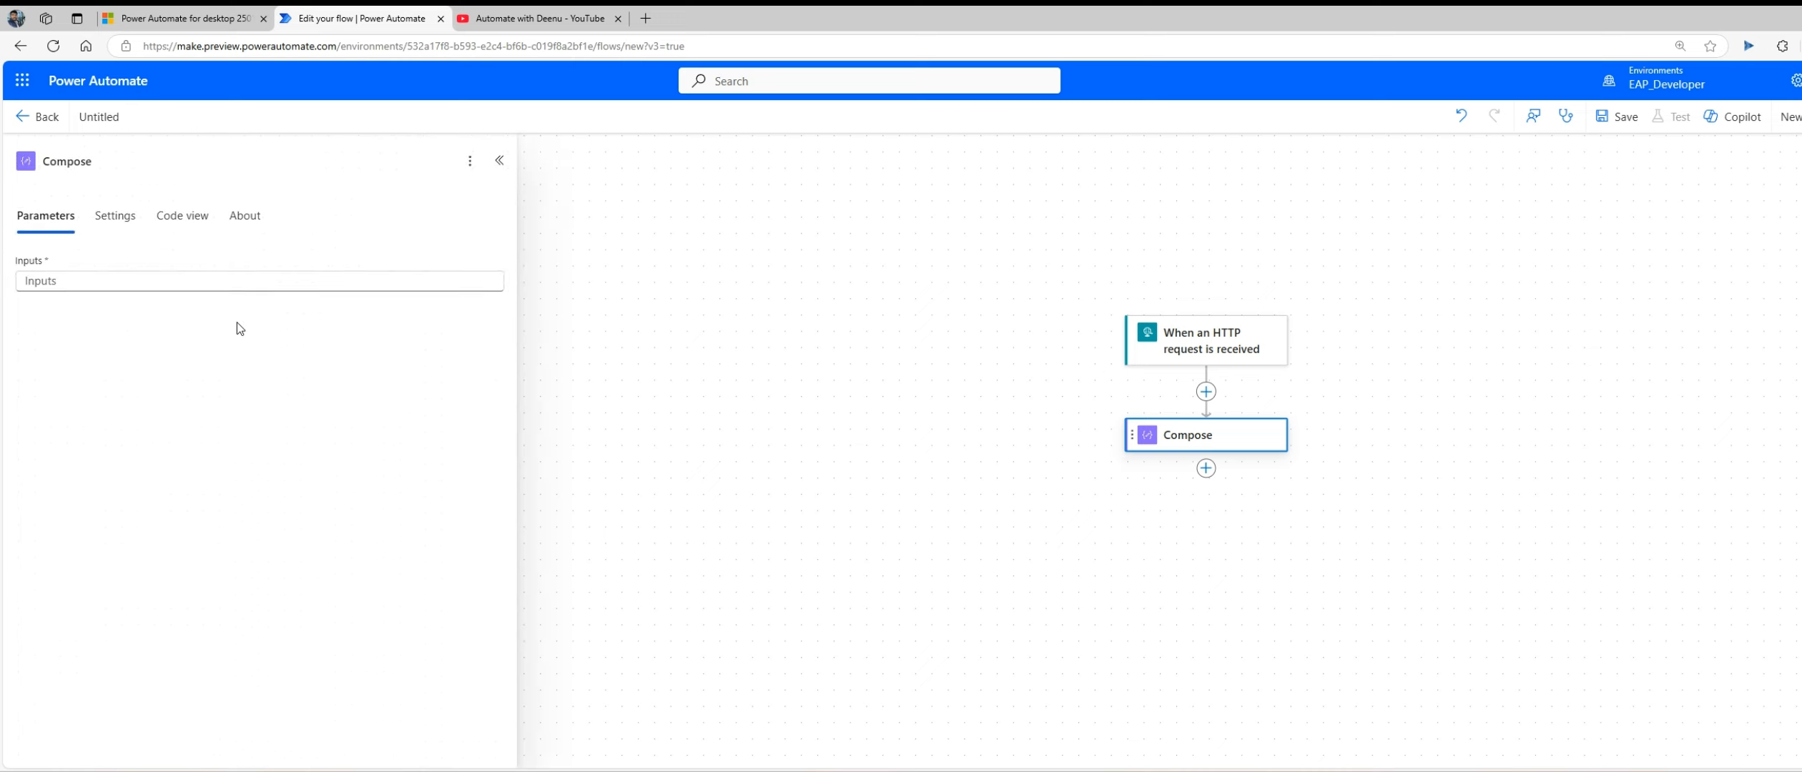
Step: Rename the Compose action to File Attachment and set its input to the text test
double_click(65, 170)
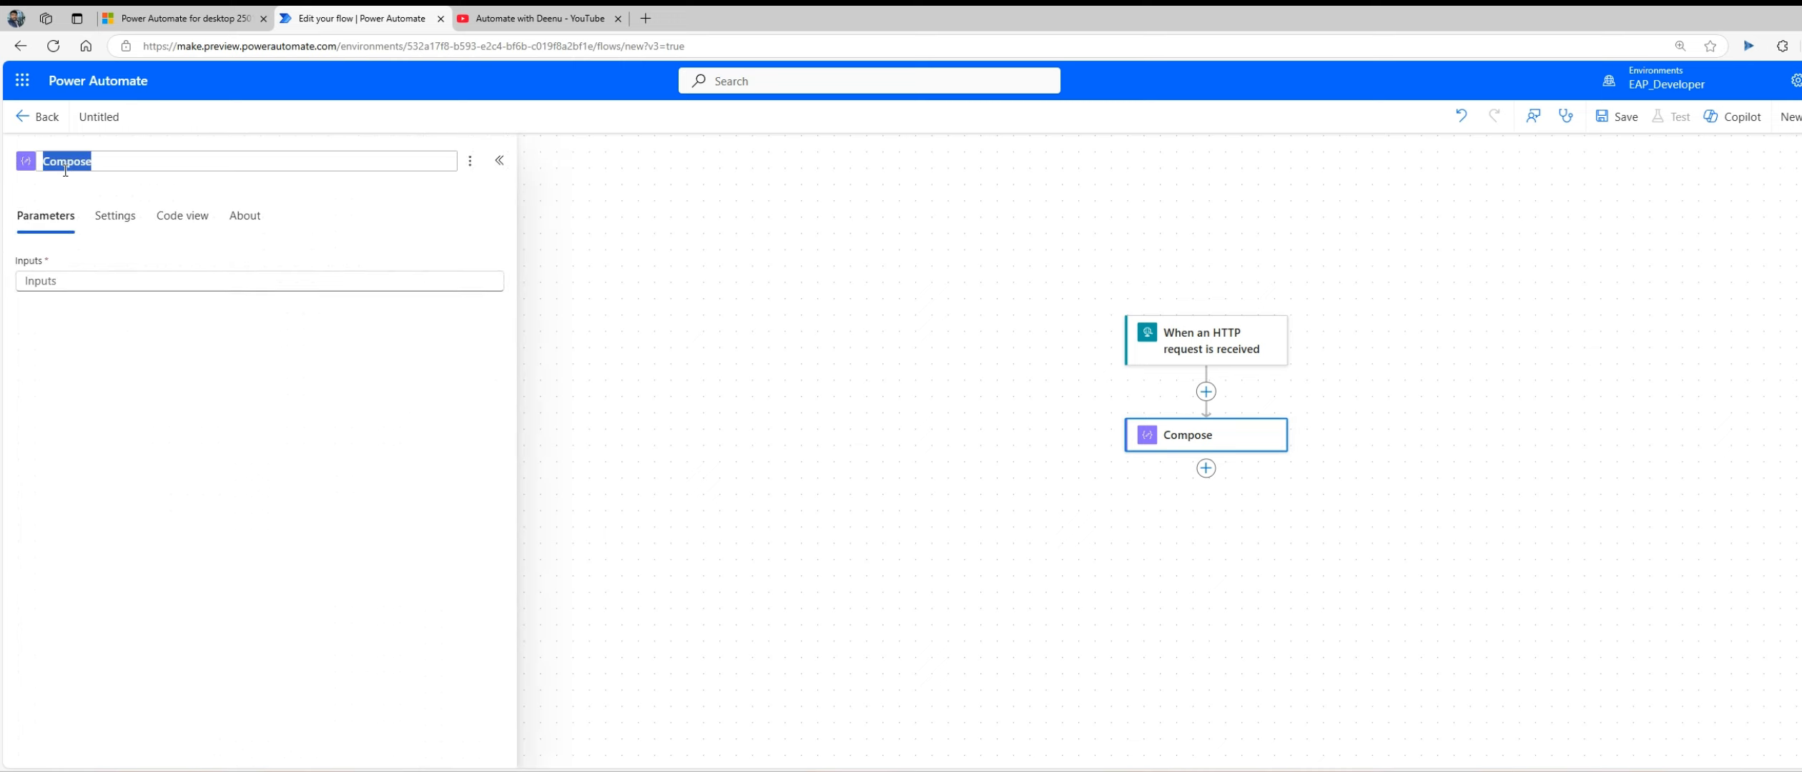
text(File)
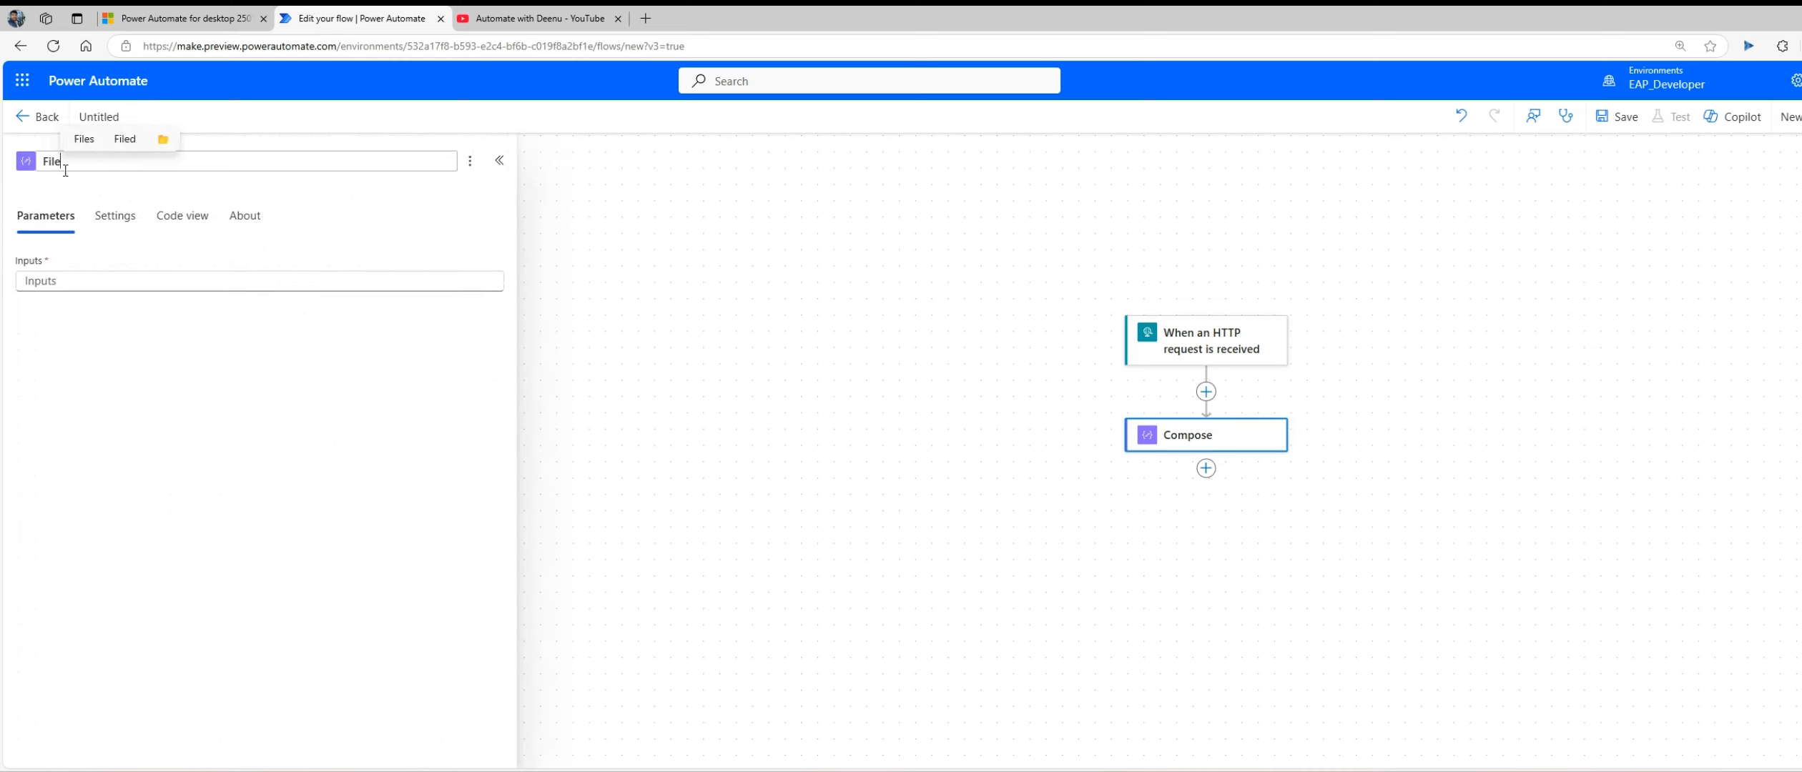
text( Attachment)
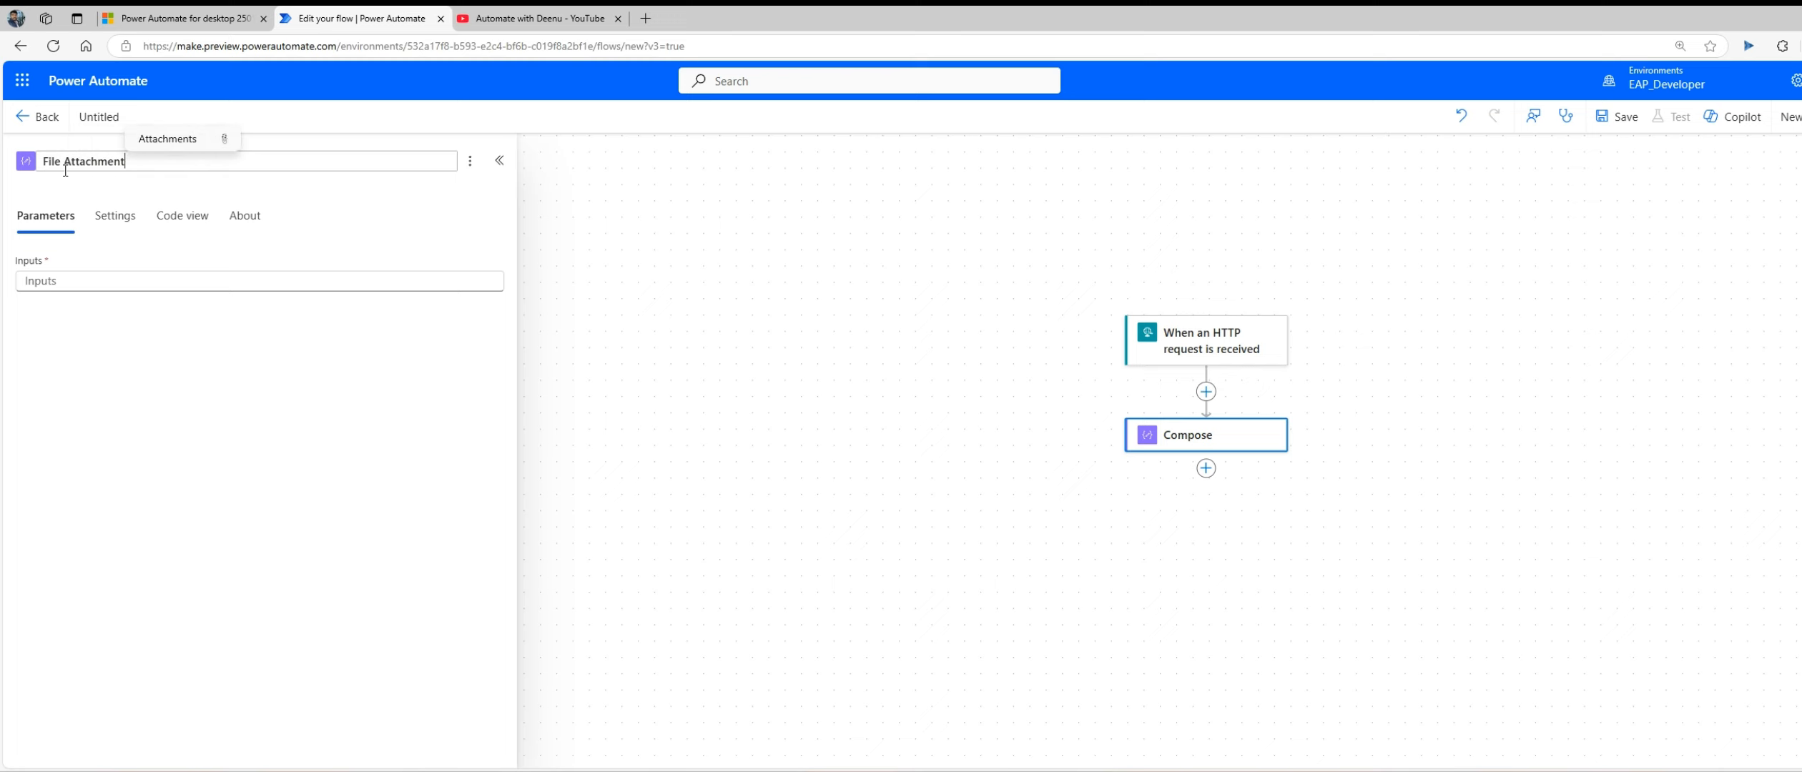
click(100, 283)
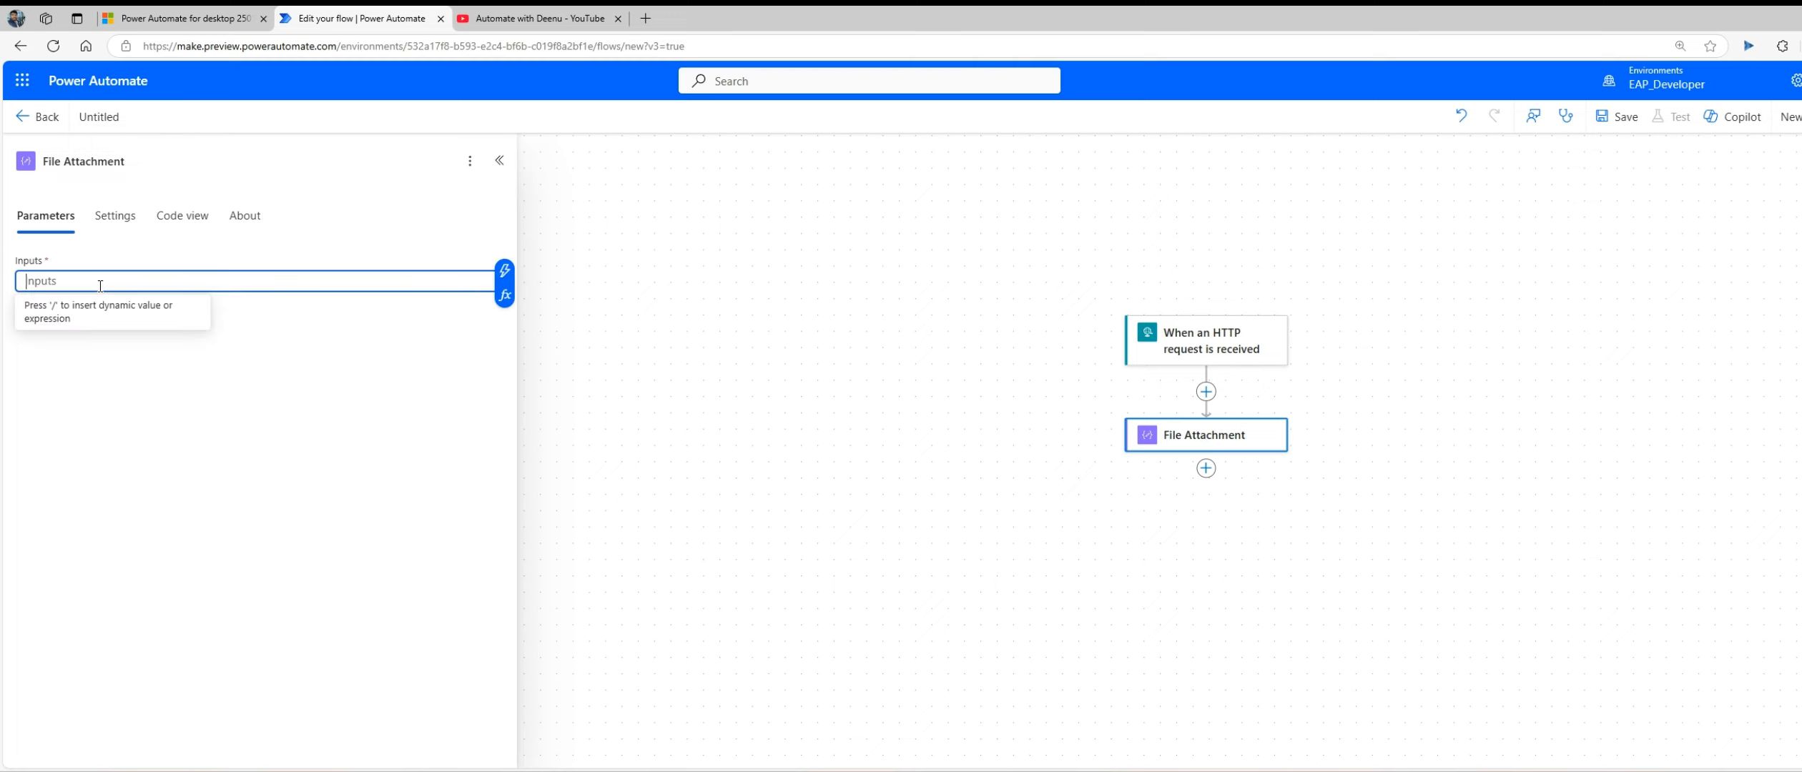
text(test)
click(932, 426)
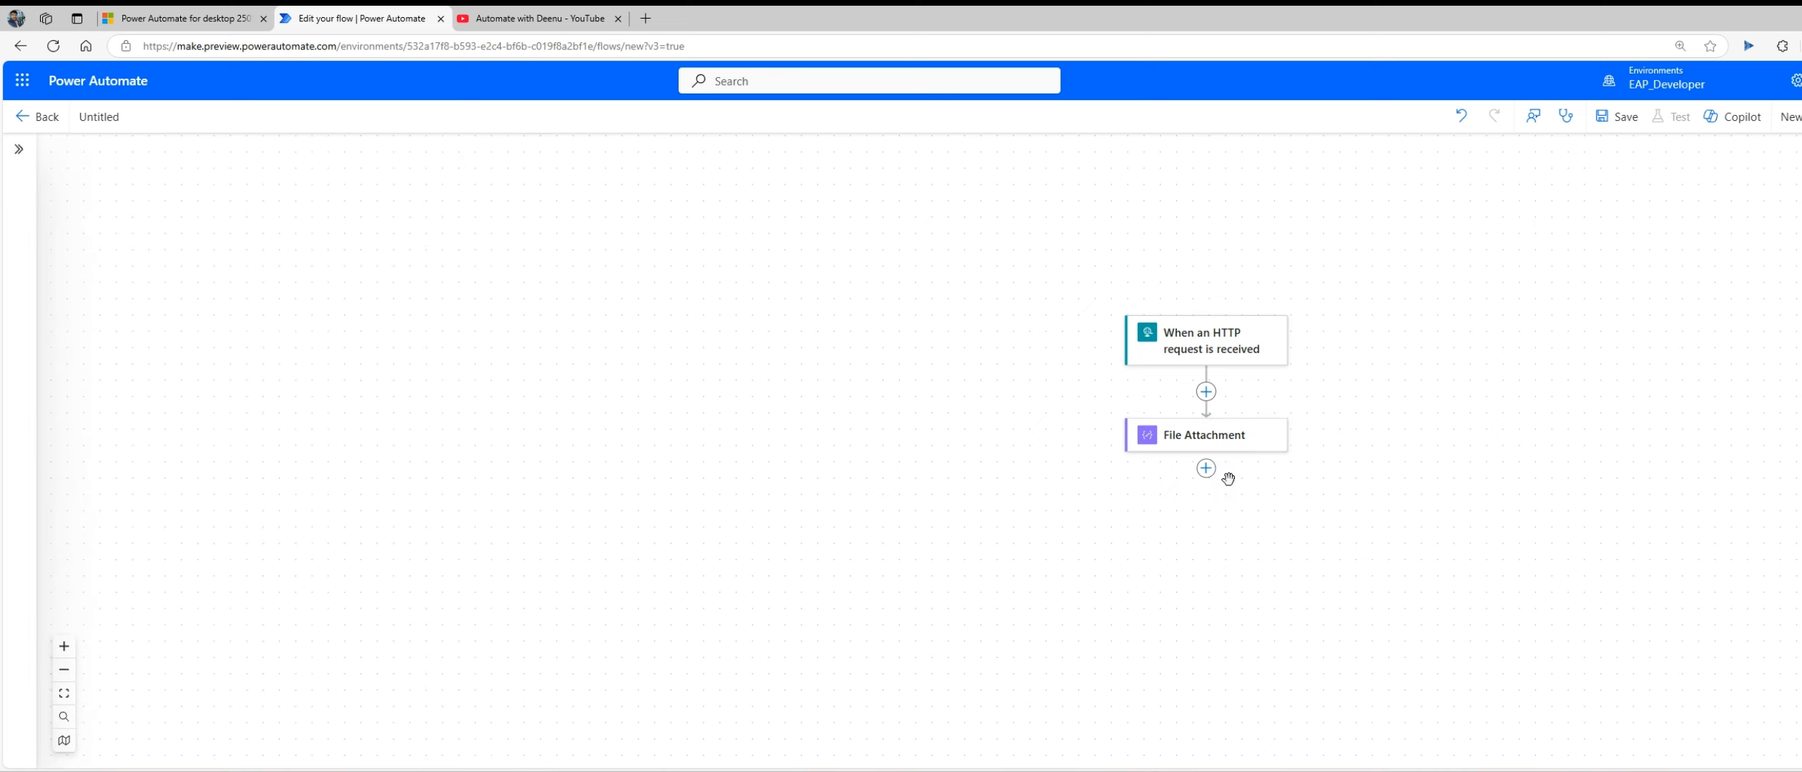
Step: Add the AI Builder action "Create text with GPT using a prompt" after the File Attachment action
click(1206, 469)
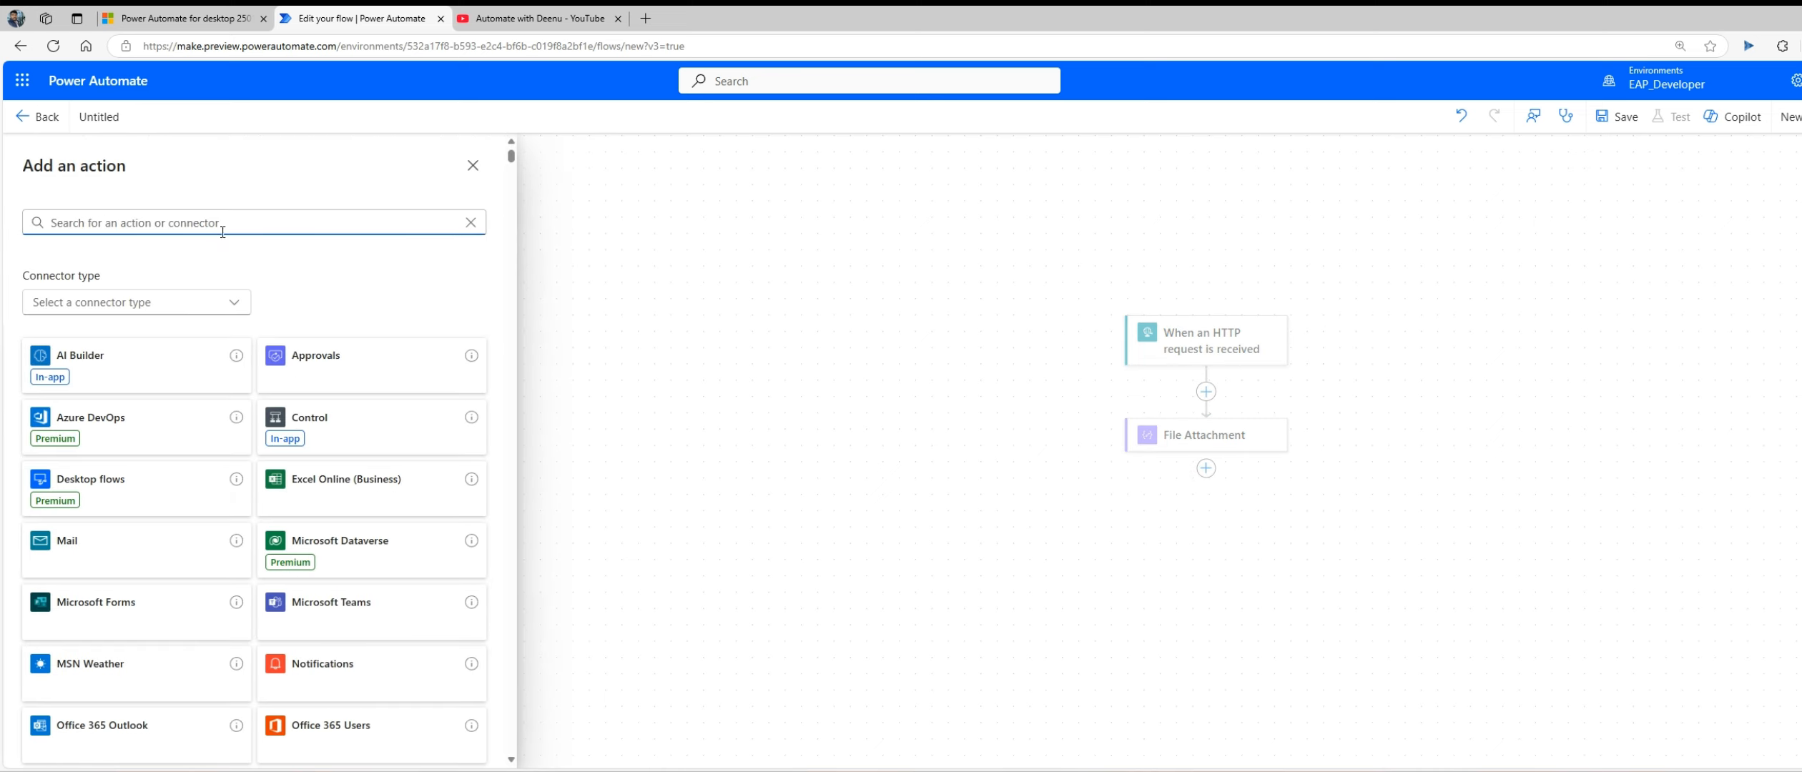
text(promp)
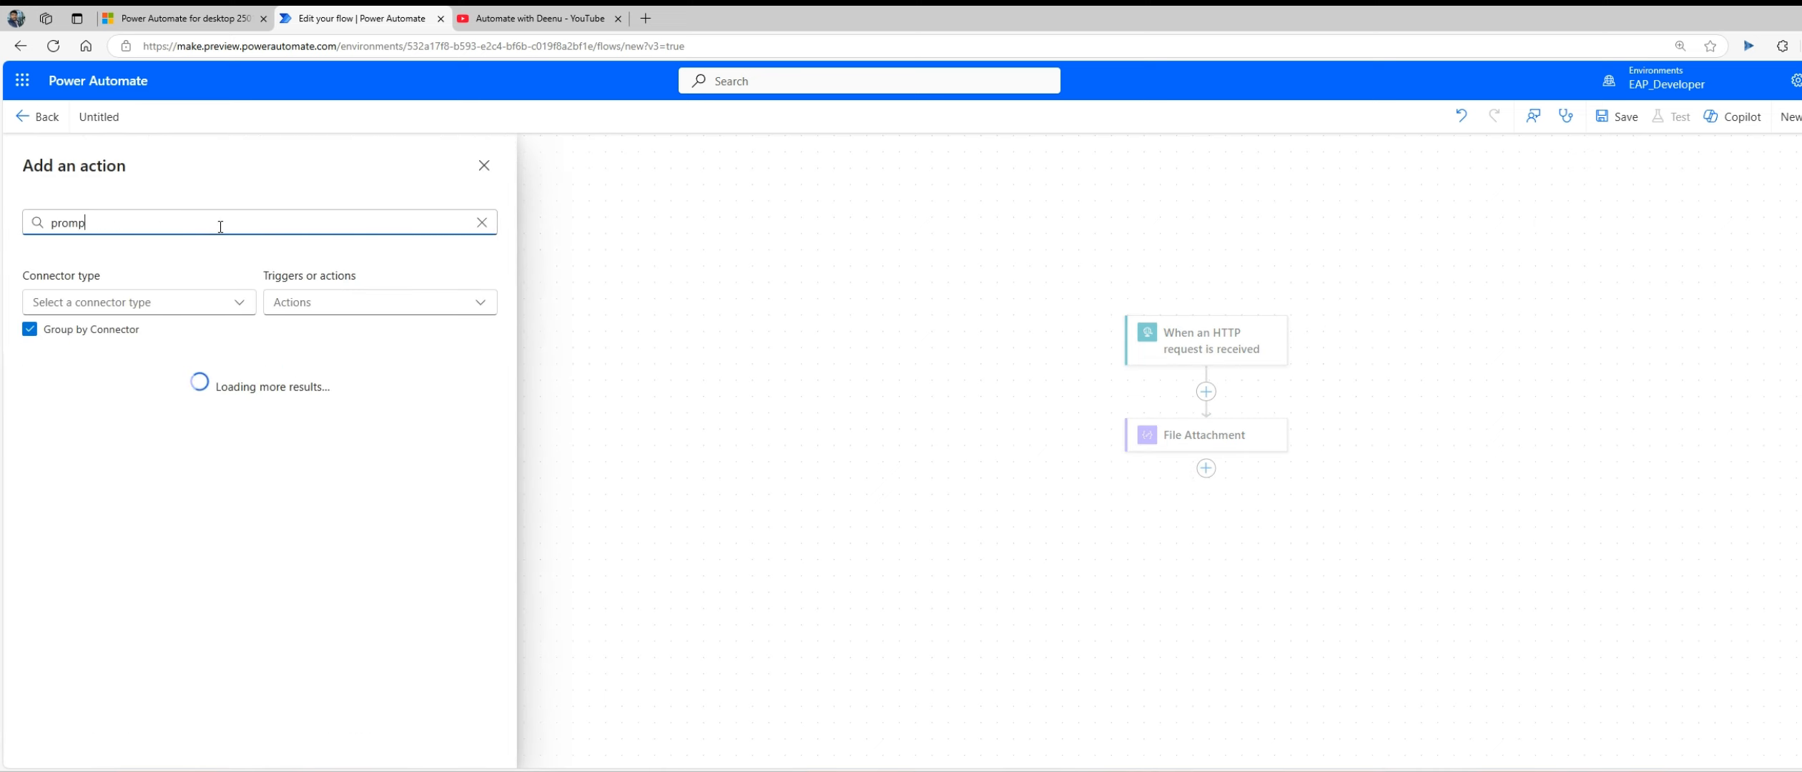
text(t)
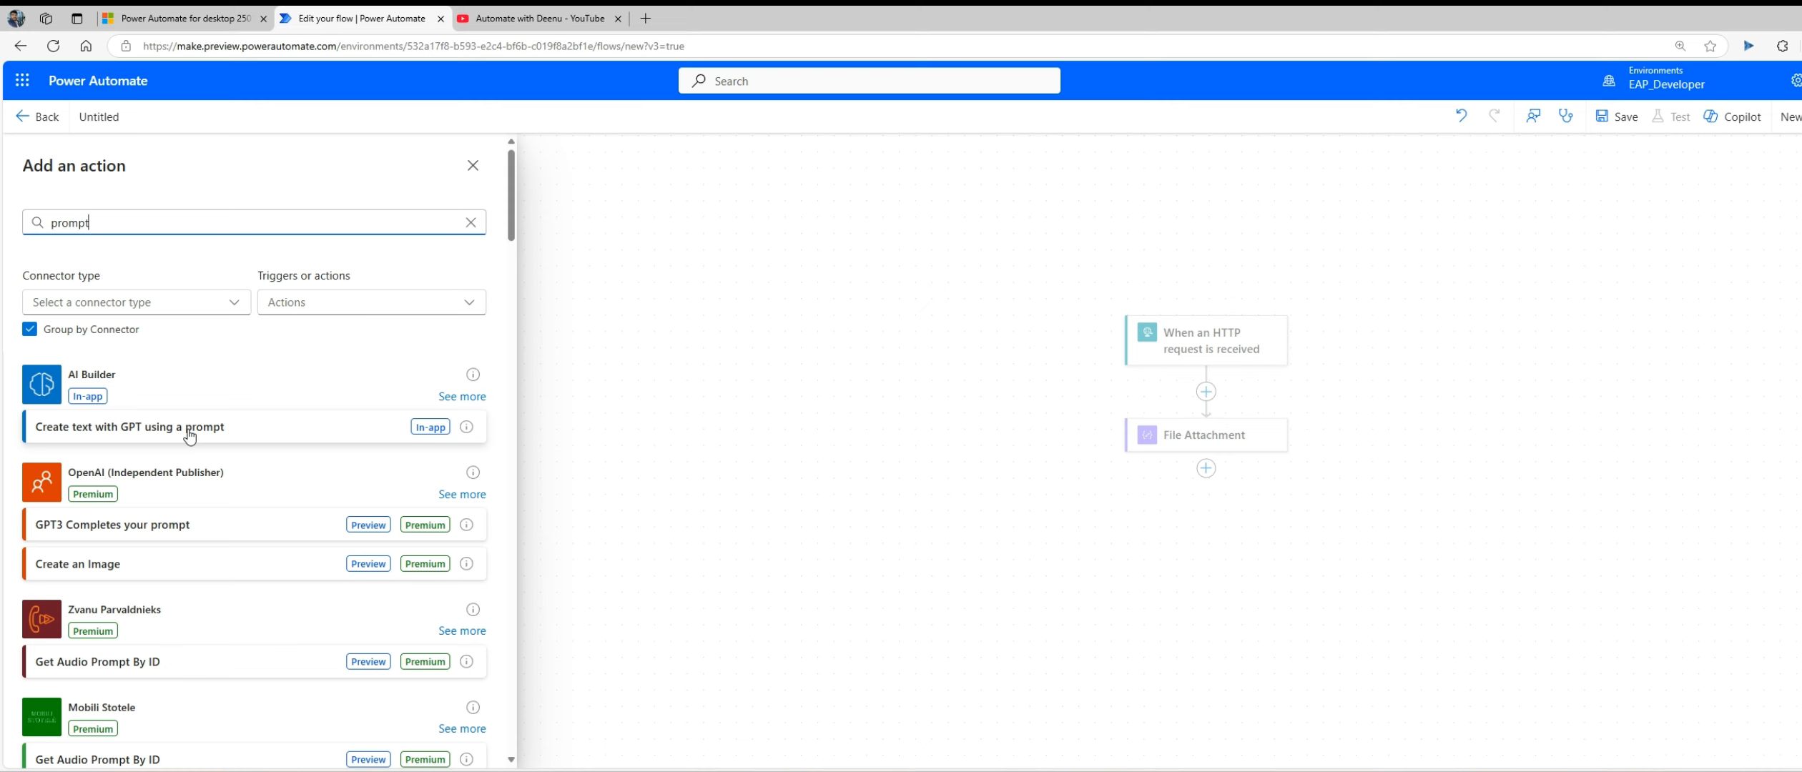
click(189, 434)
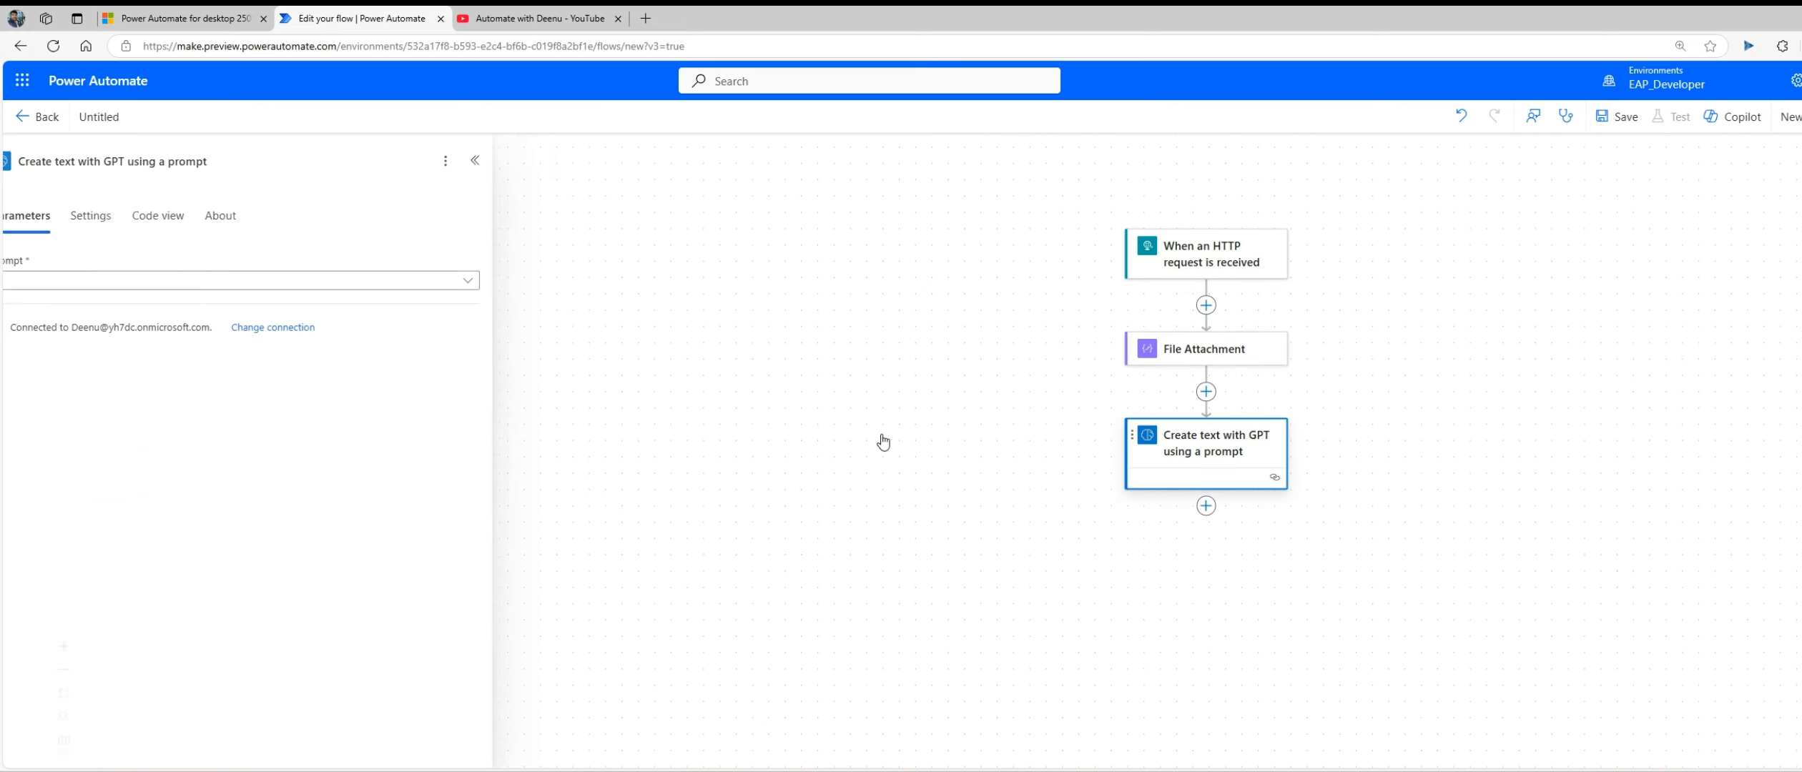
Step: Choose Invoice_Extract_Prompt as the GPT action's prompt and set its InvoiceImage input to test
click(490, 281)
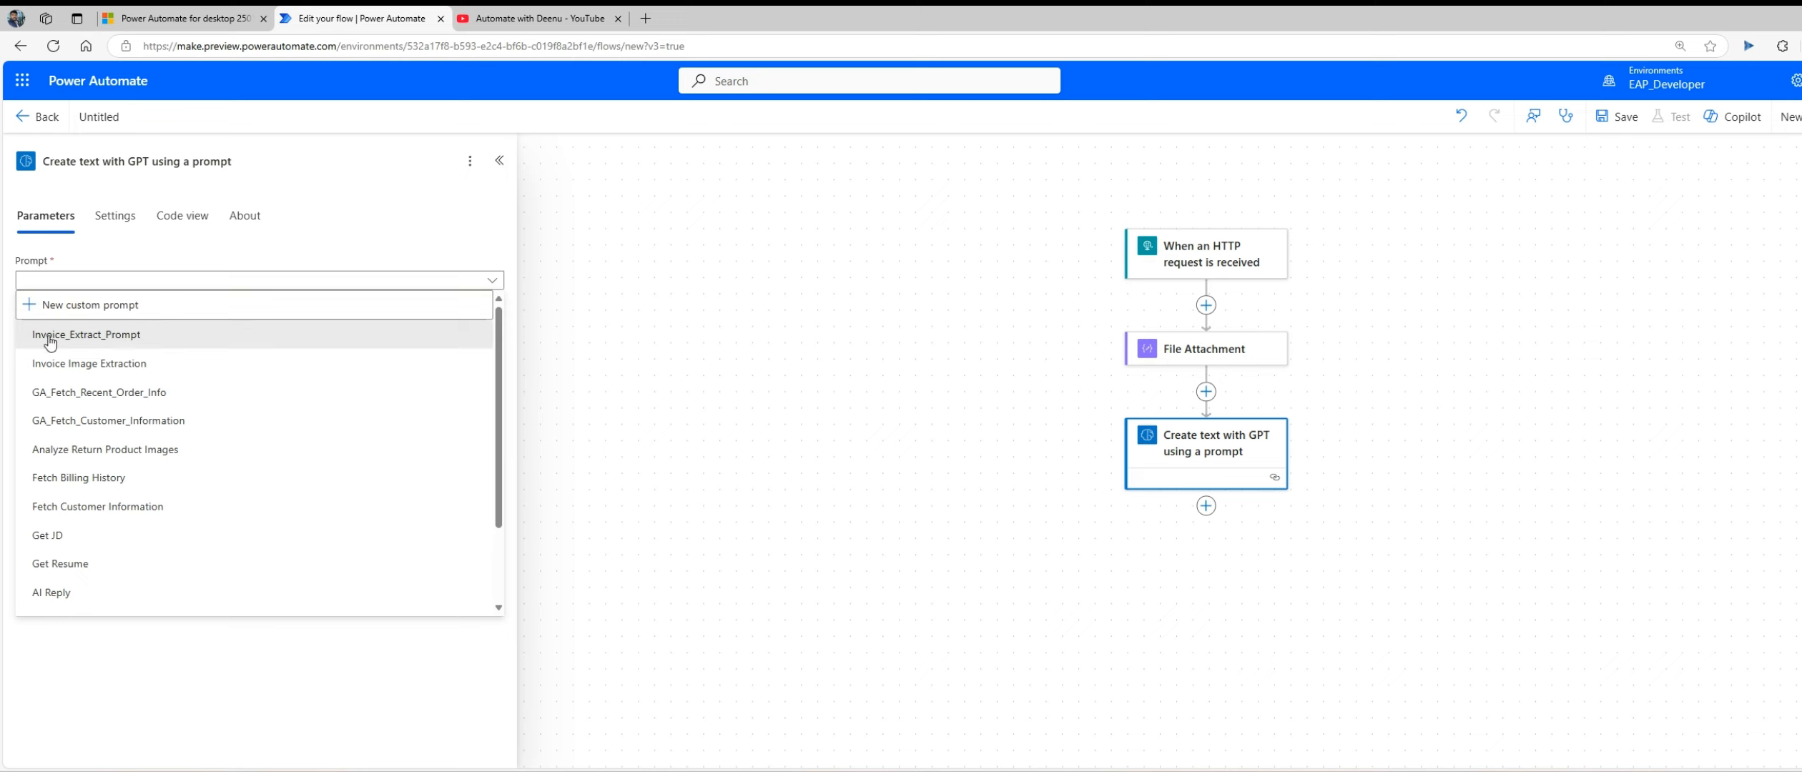
click(144, 343)
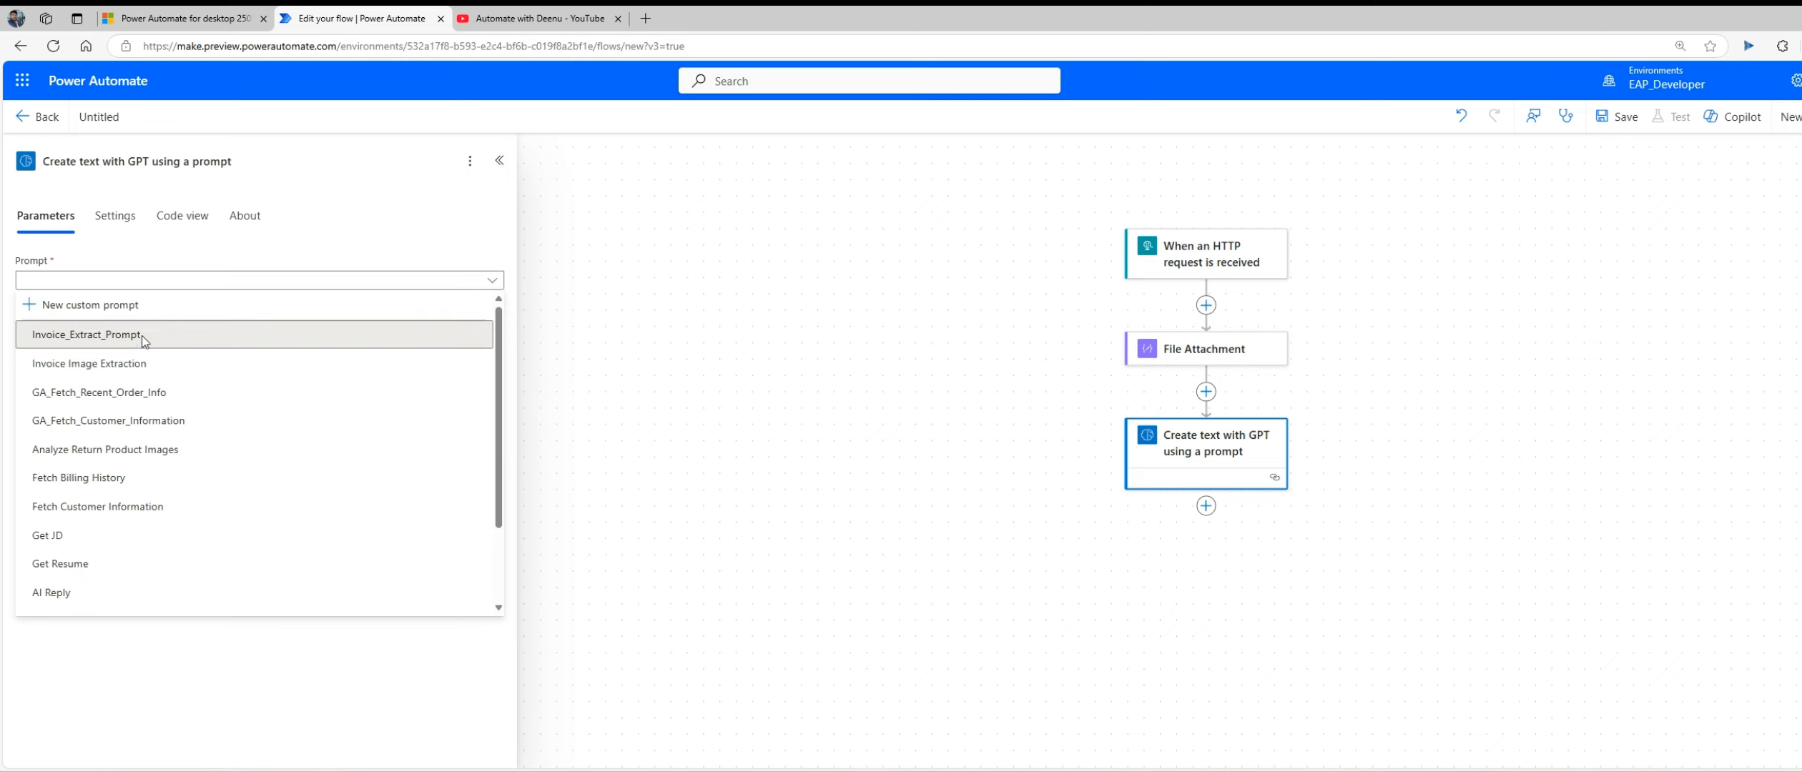
click(142, 335)
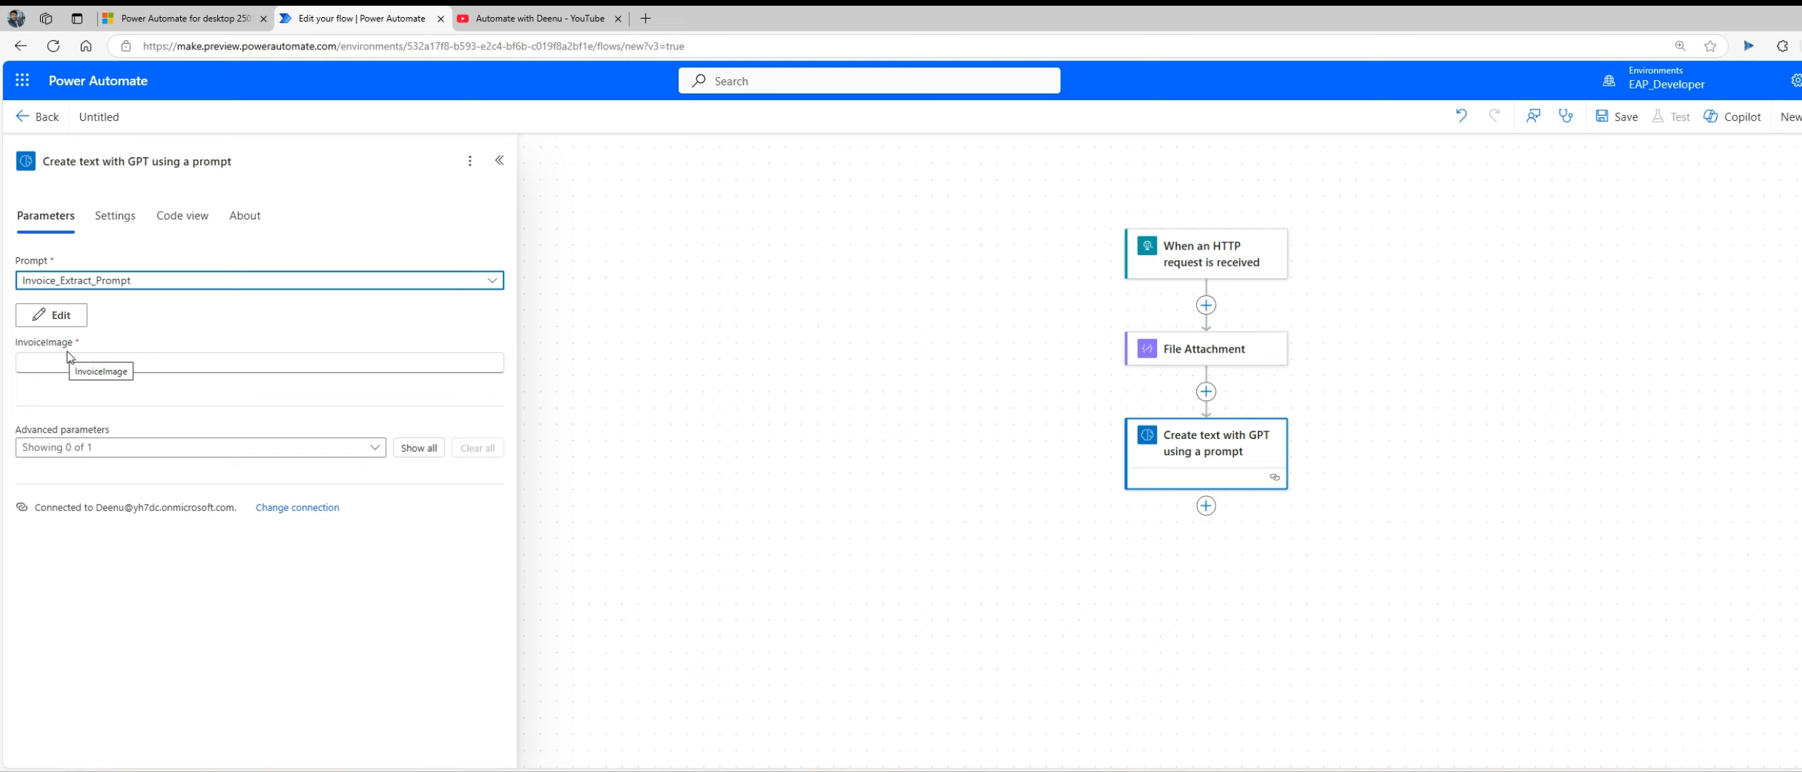
click(170, 365)
text(test)
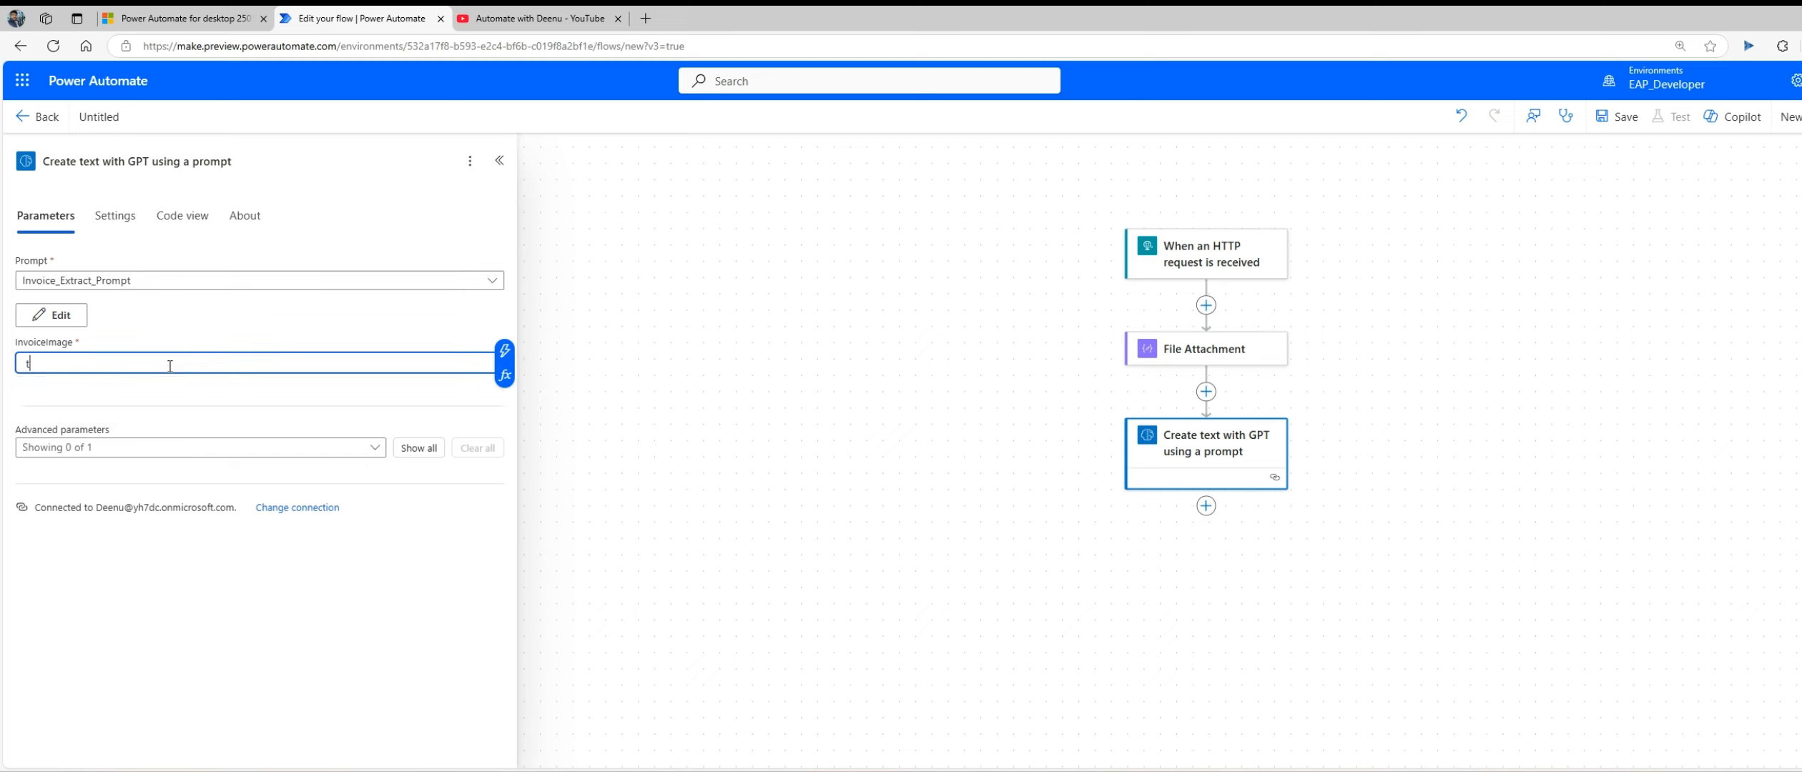
click(806, 381)
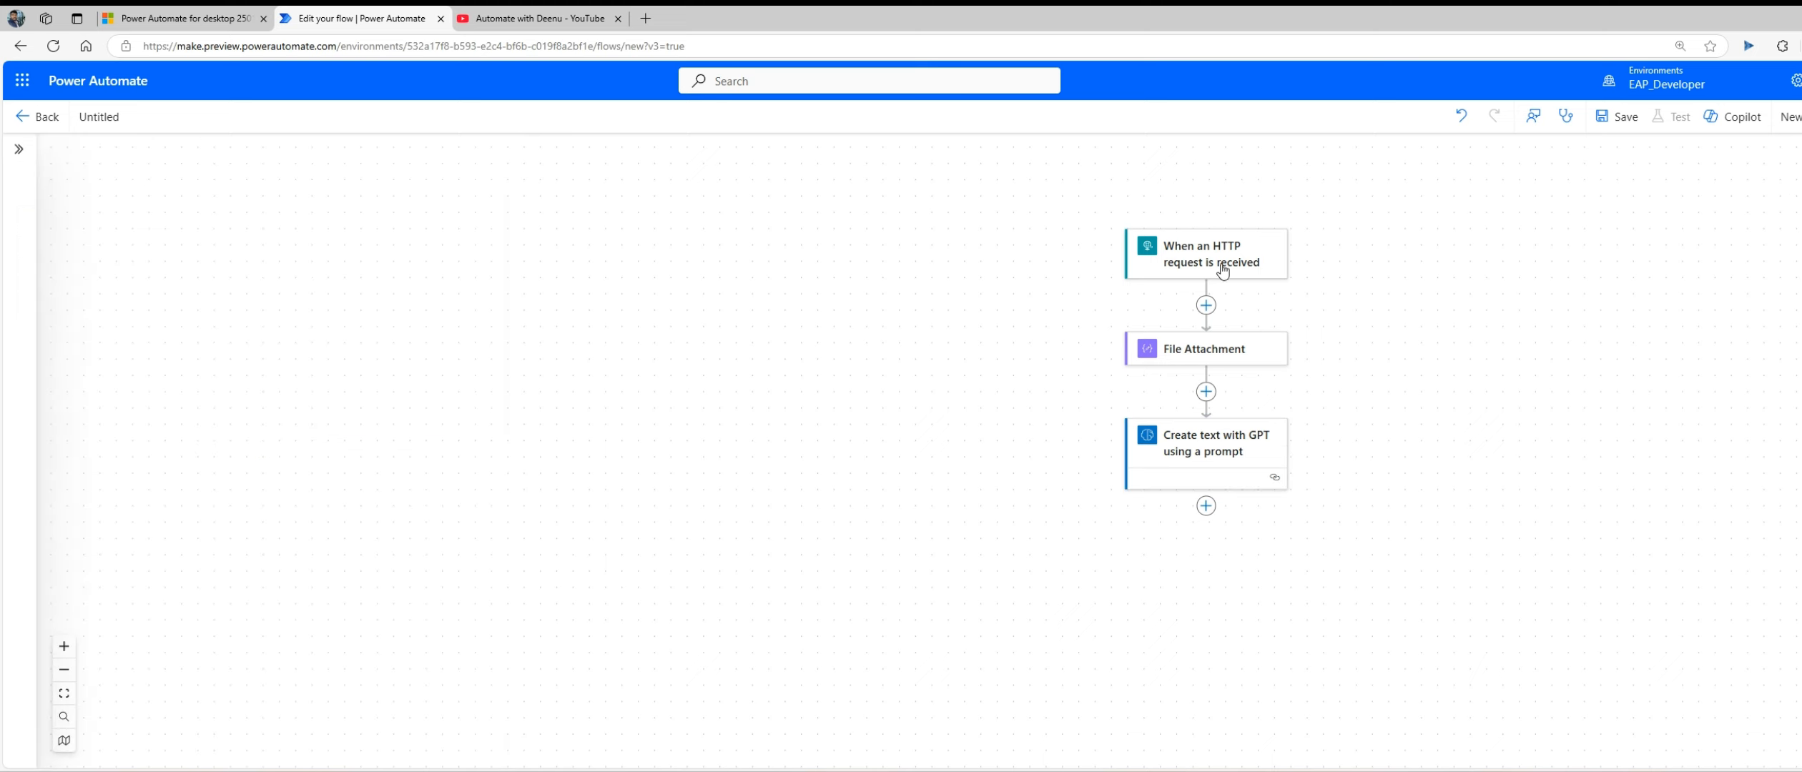
Step: Save the cloud flow and copy the HTTP URL generated for its request trigger
click(1159, 273)
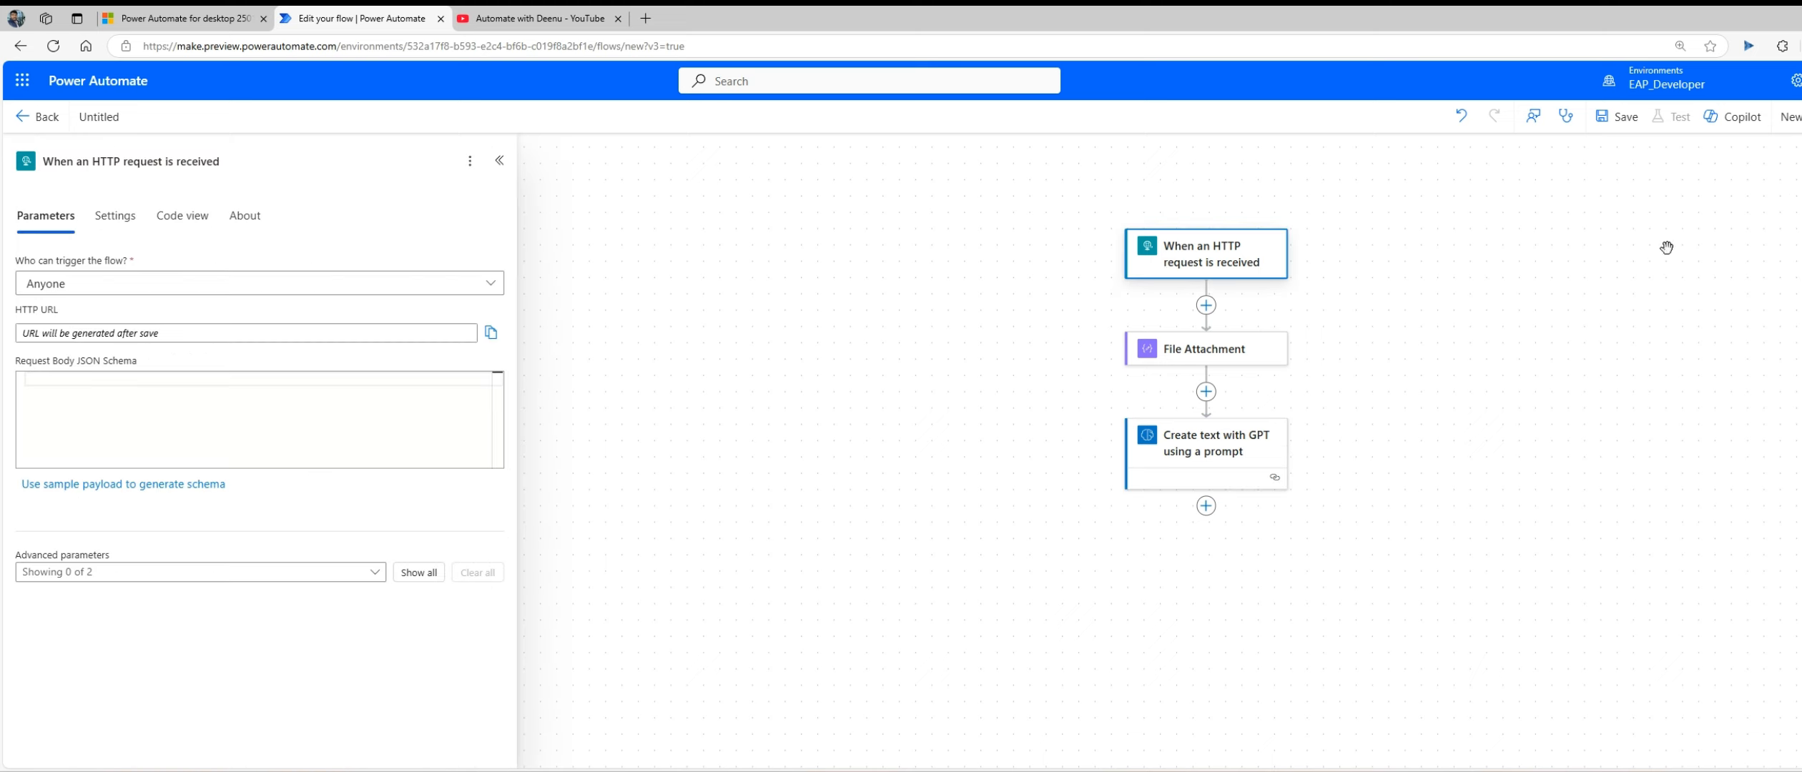
click(1615, 120)
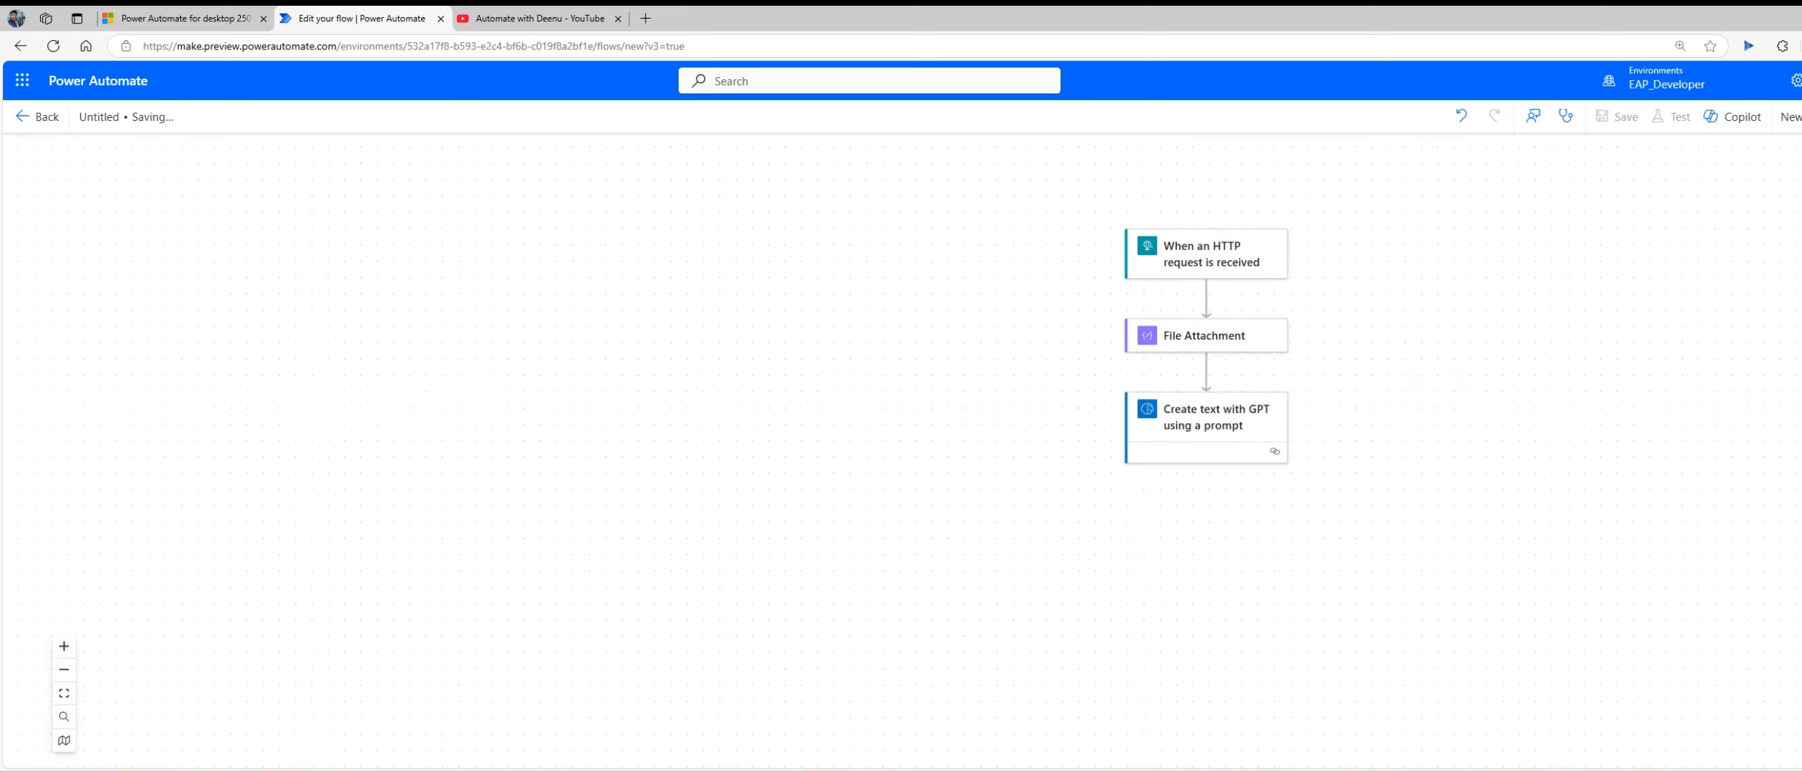
click(1228, 256)
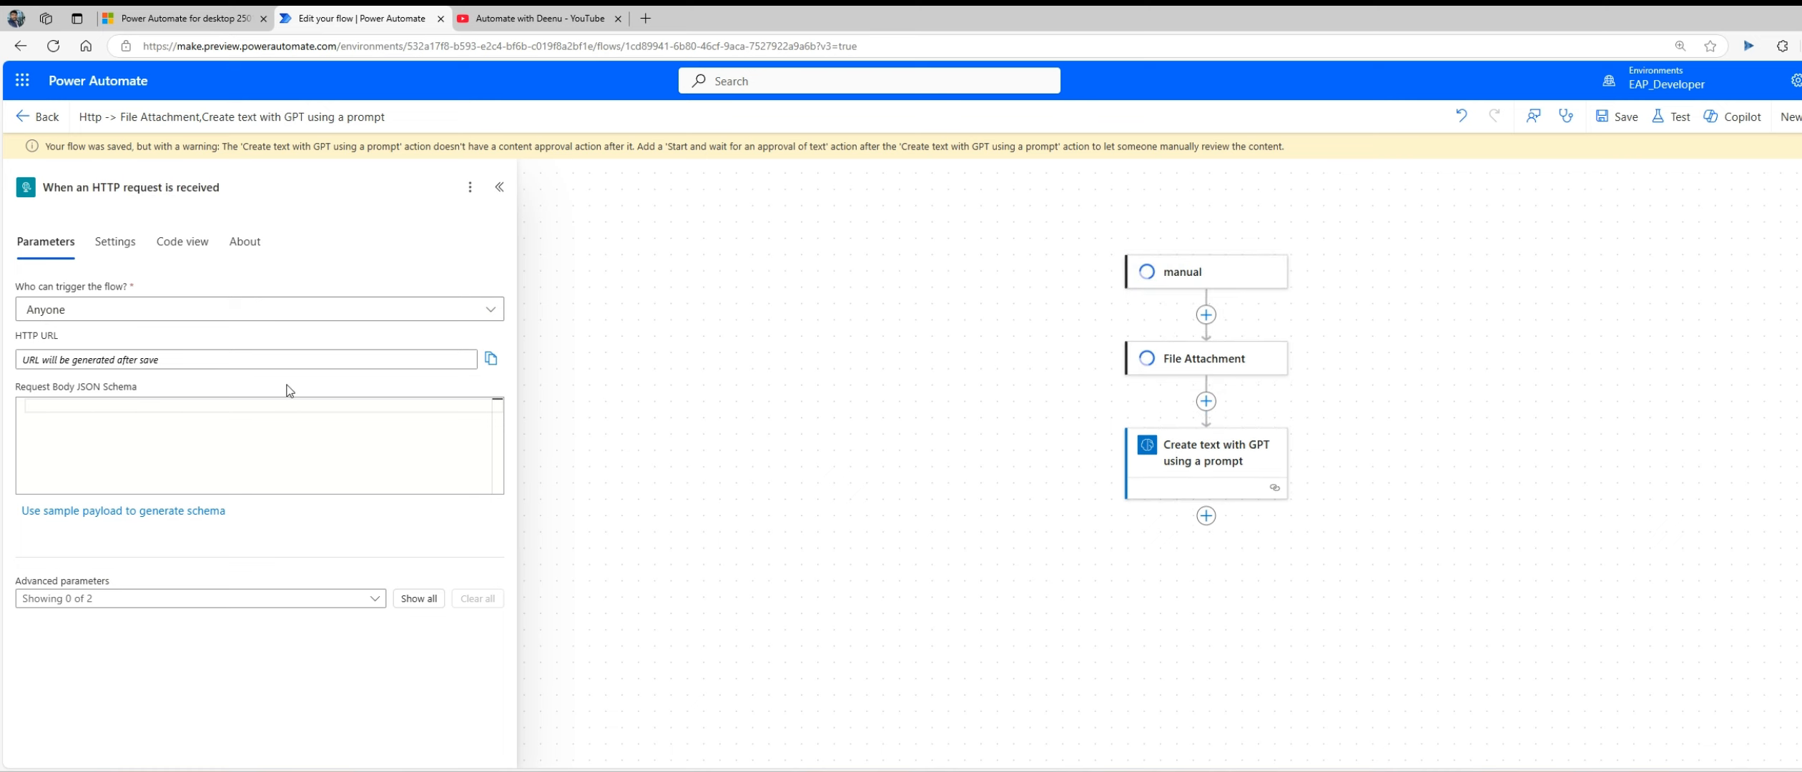
click(800, 371)
click(1166, 284)
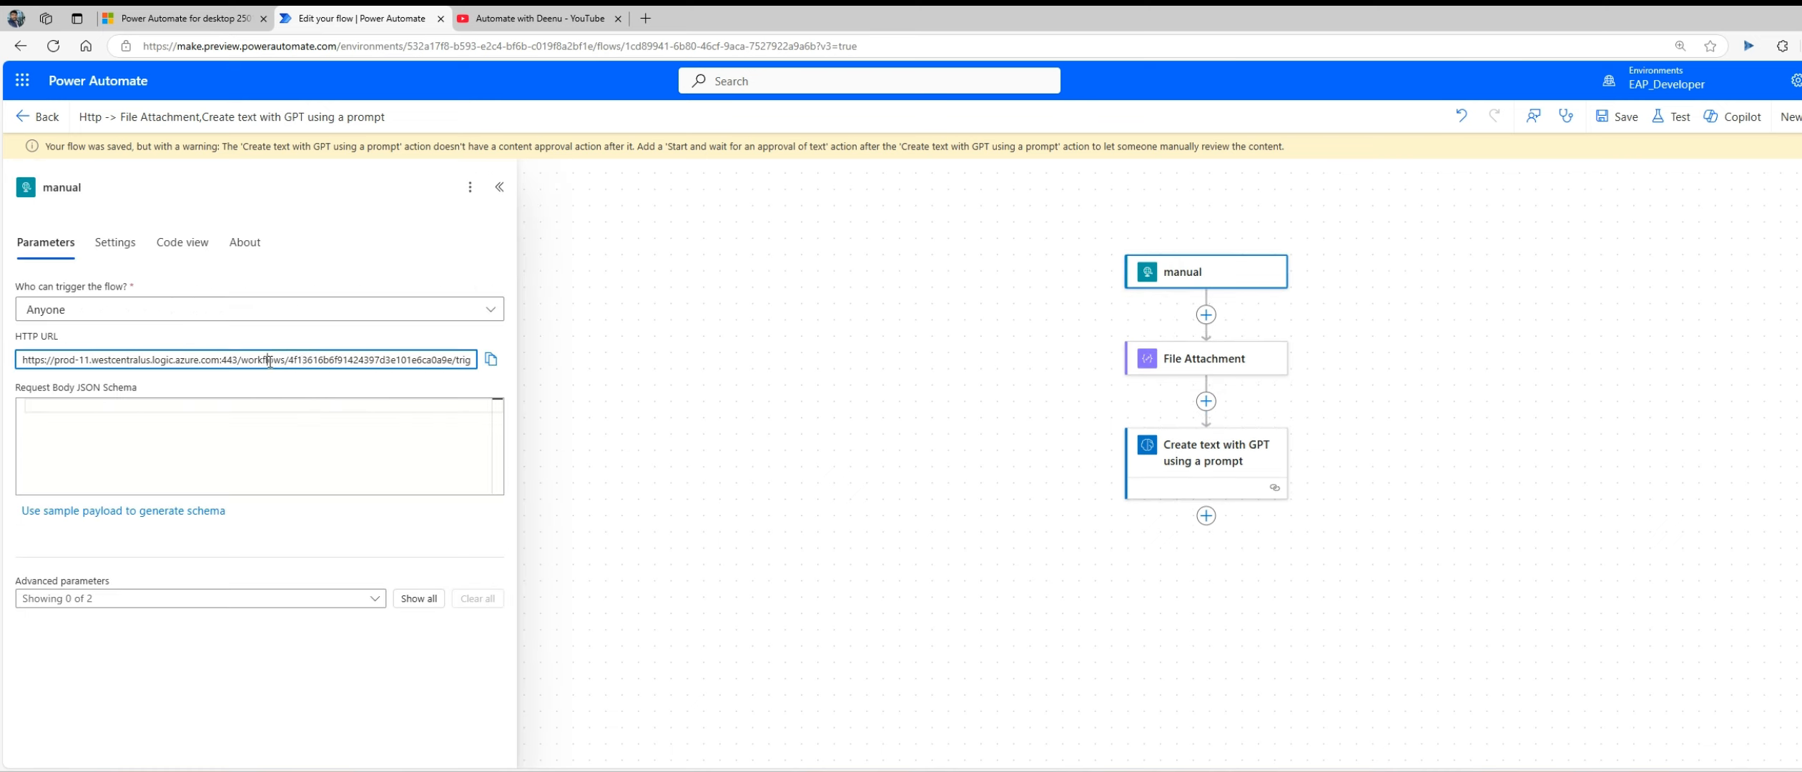
drag(284, 357, 607, 359)
drag(311, 362, 2, 356)
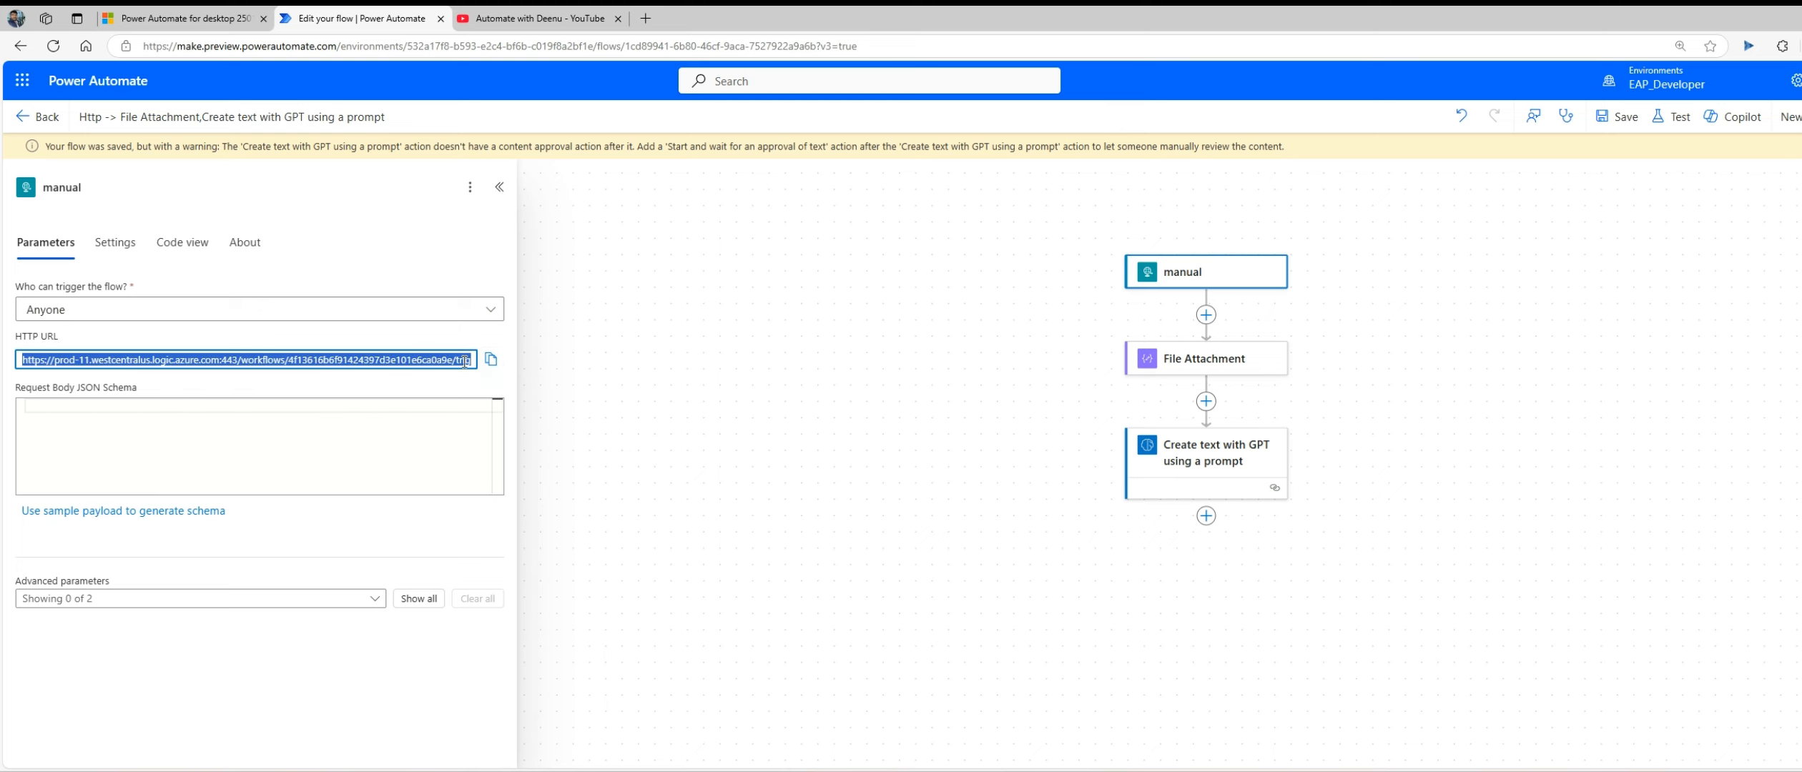
click(491, 359)
Step: Switch to Power Automate for desktop and add an Invoke web service action with the copied HTTP URL and the POST method
key(alt+Tab)
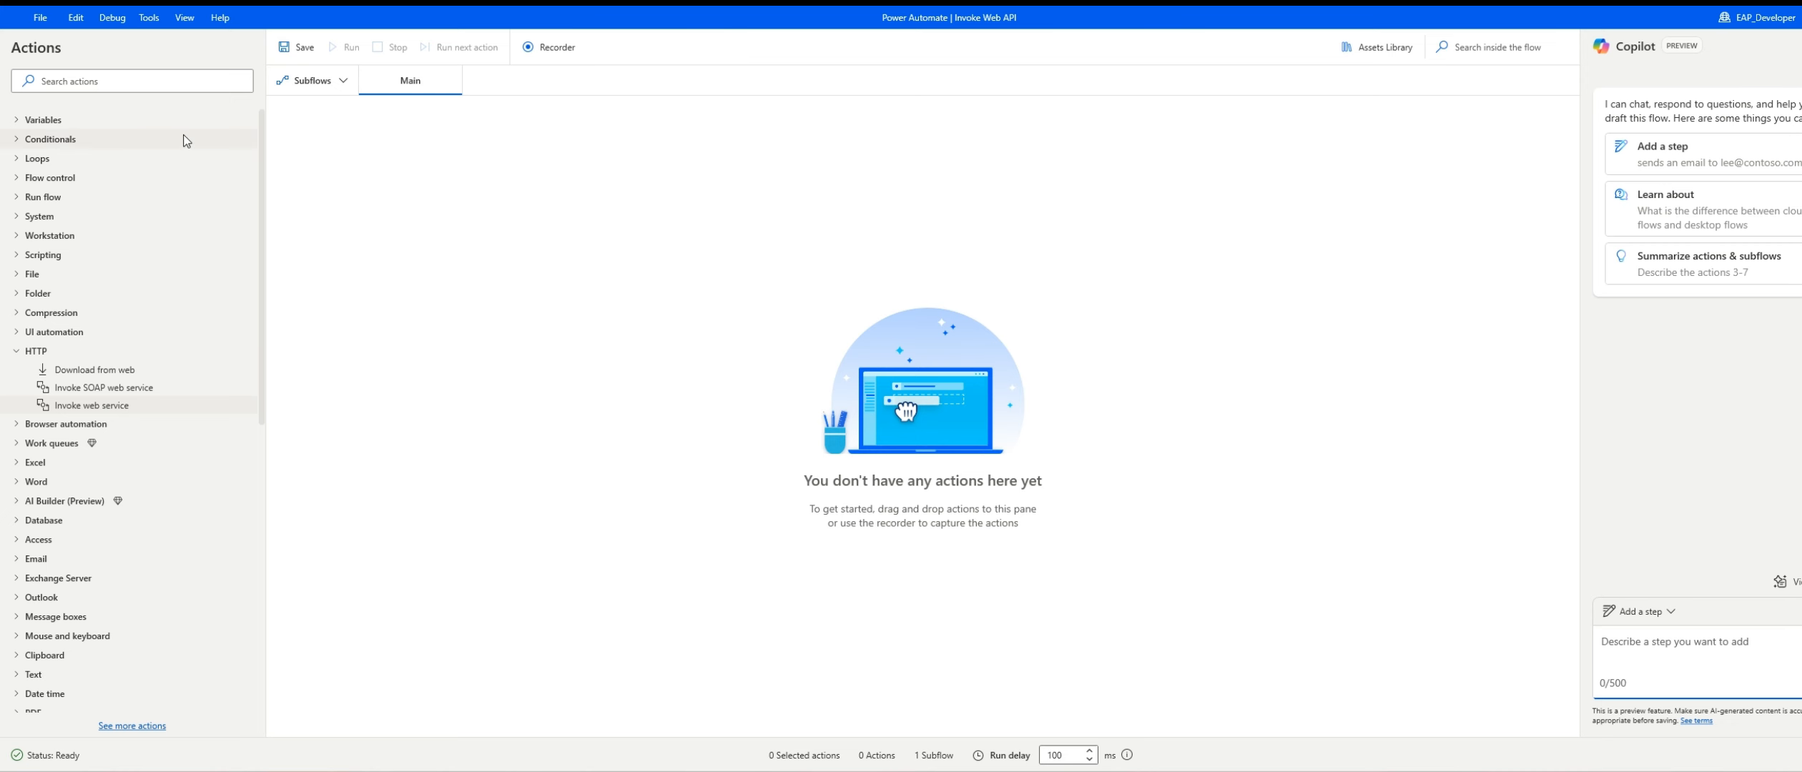
drag(77, 401, 571, 267)
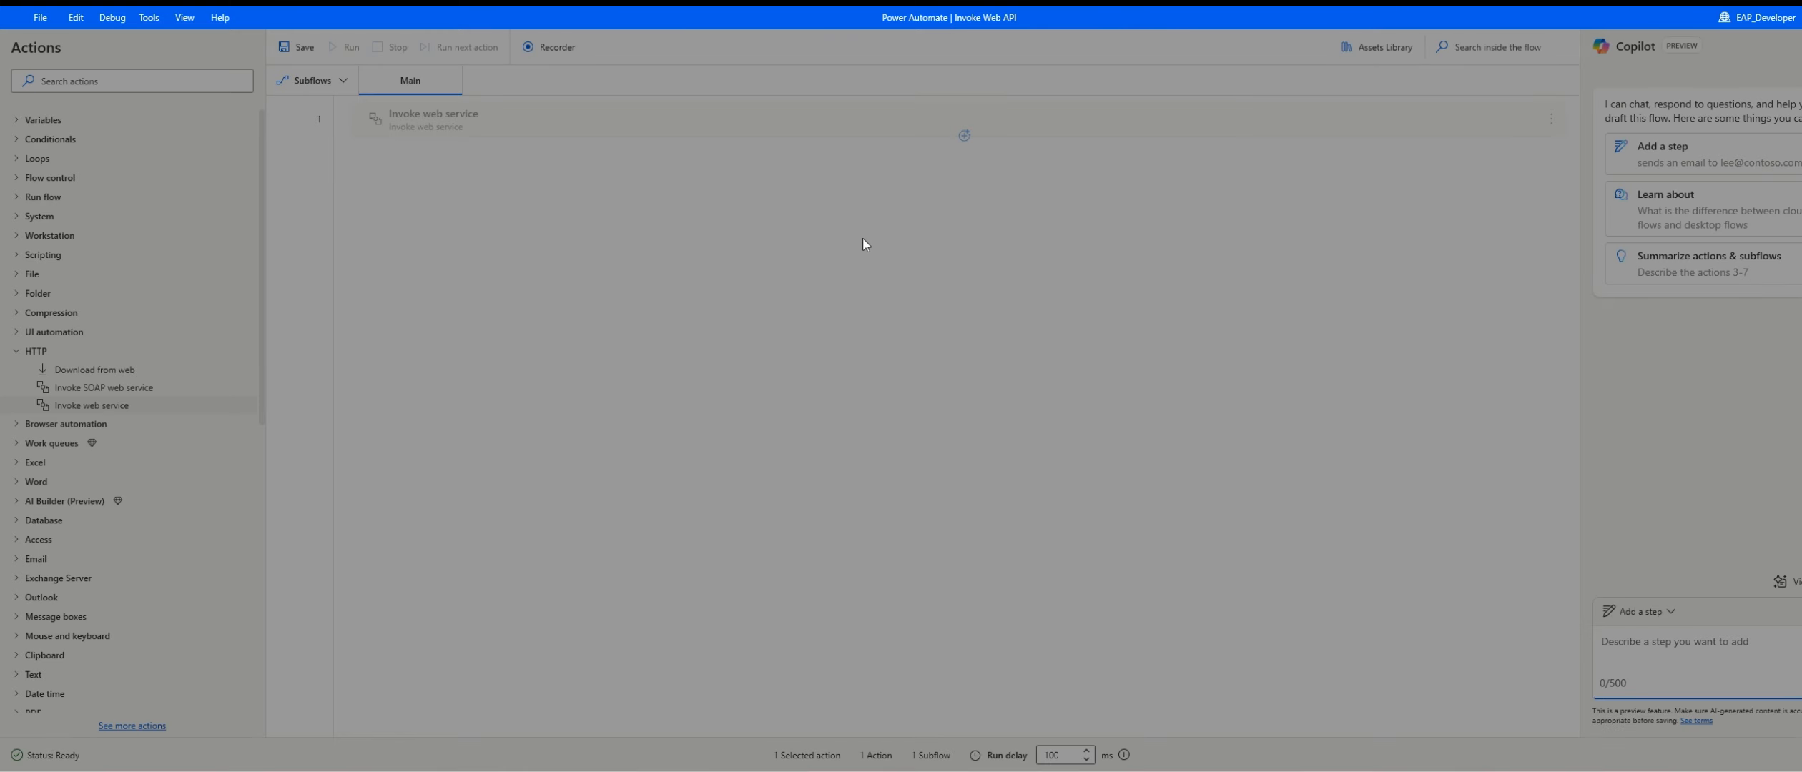
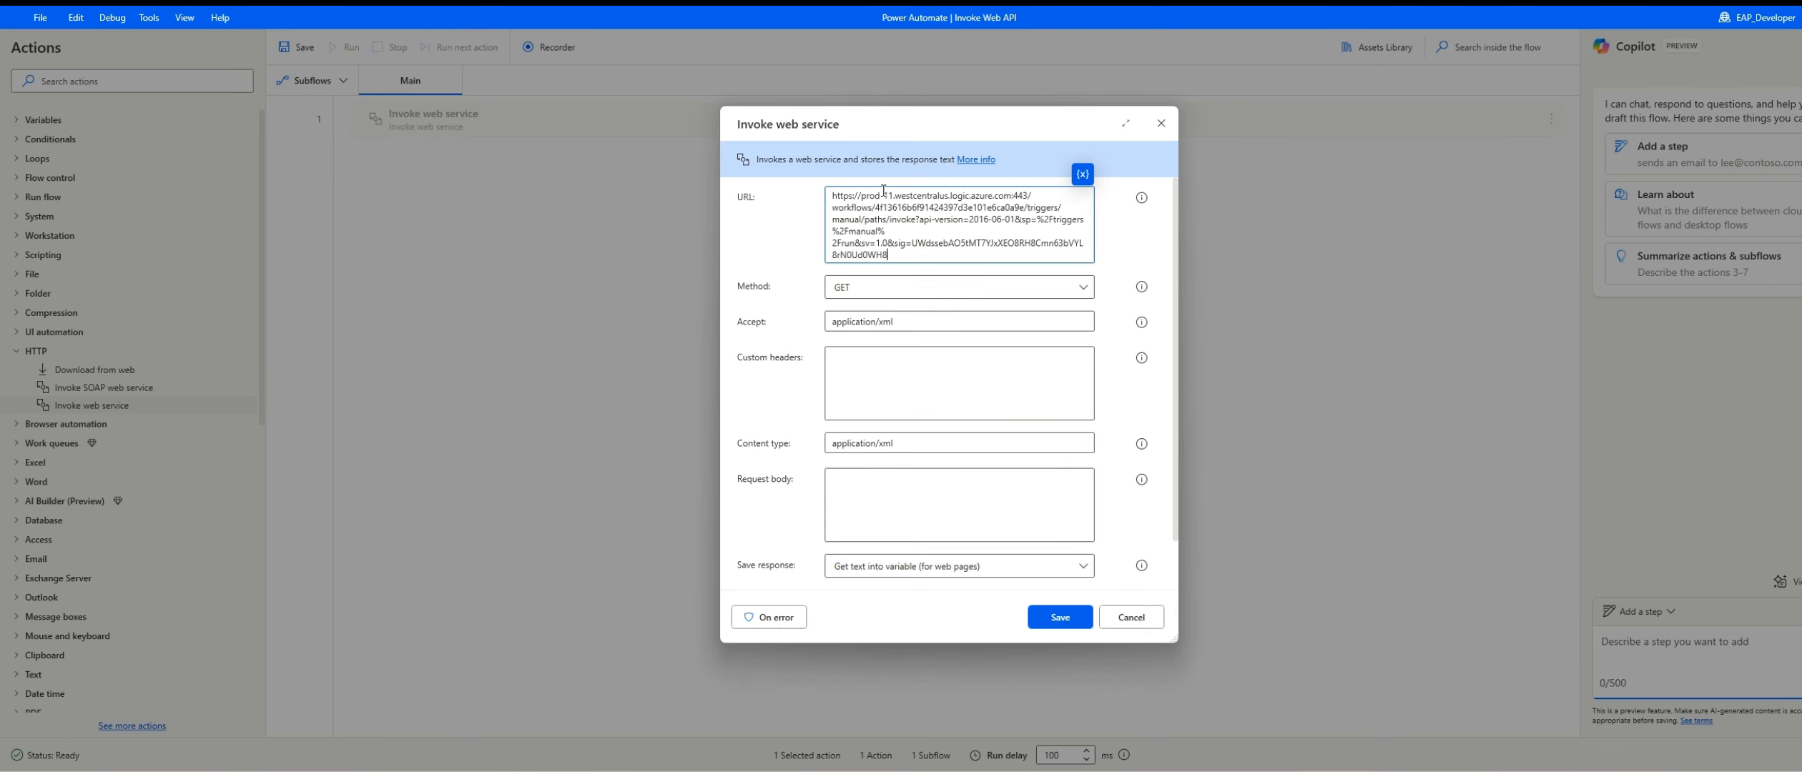
click(907, 295)
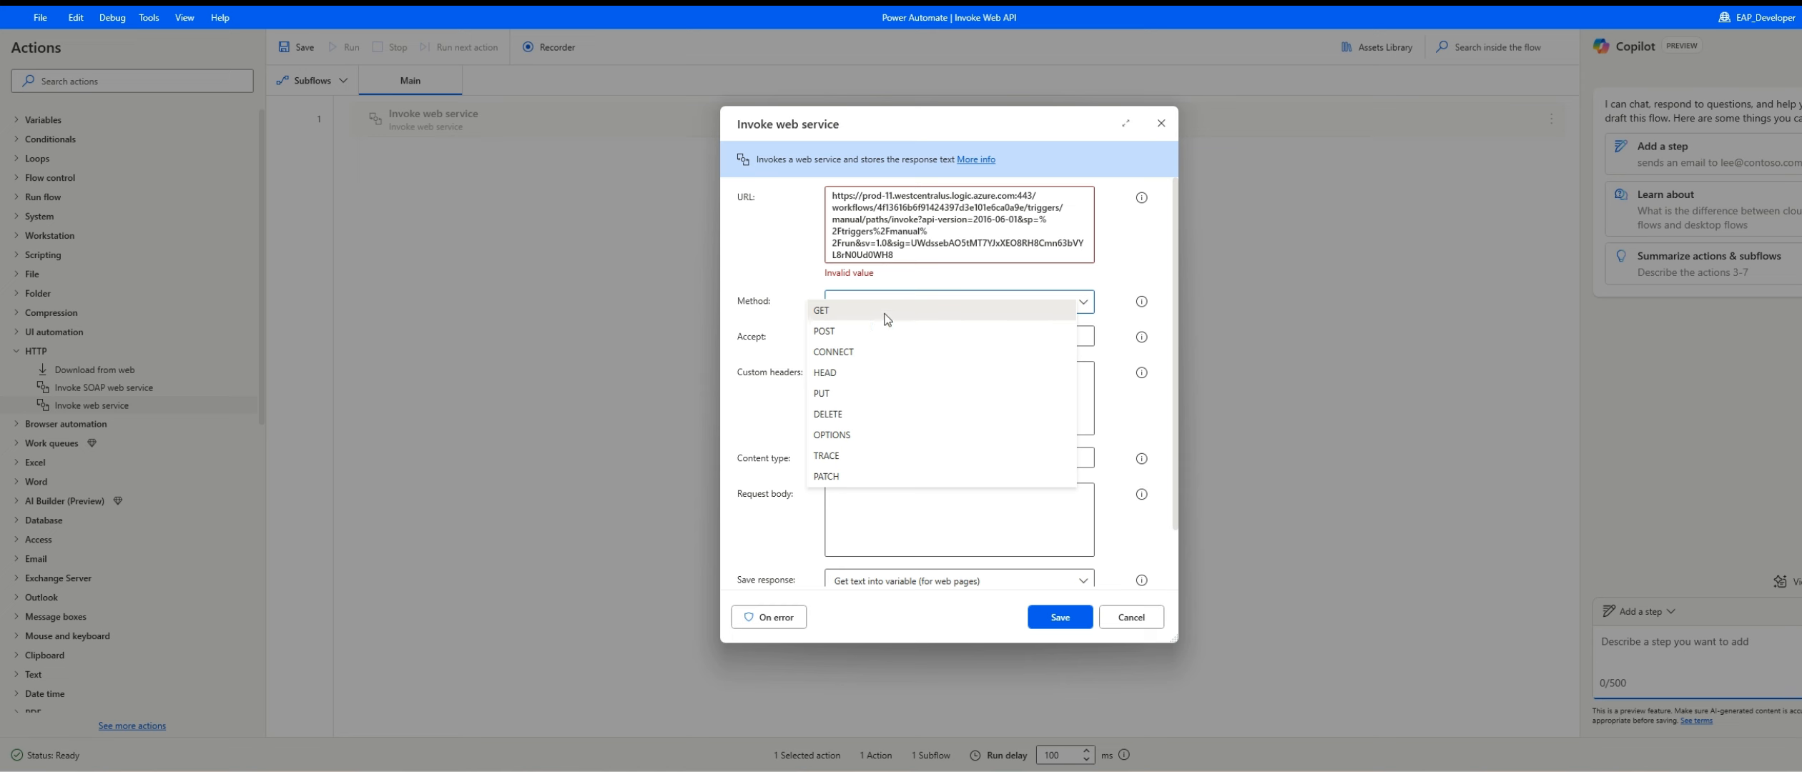
click(867, 337)
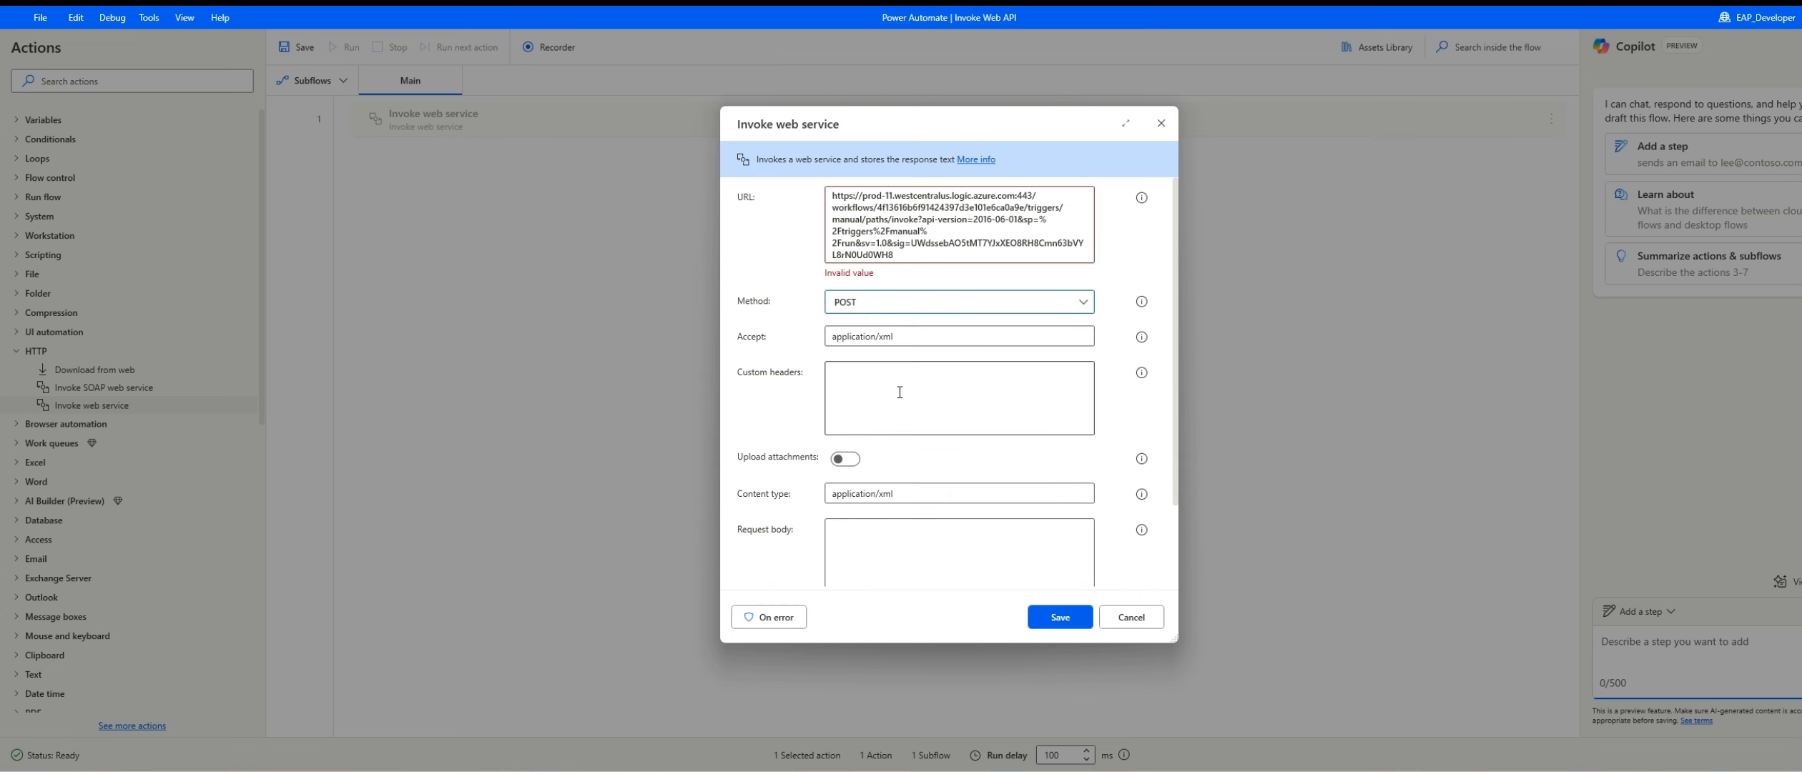
Step: Check the GPT prompt action's InvoiceImage parameter in the browser's cloud flow and return to the Invoke web service settings in Power Automate for desktop
key(alt+Tab)
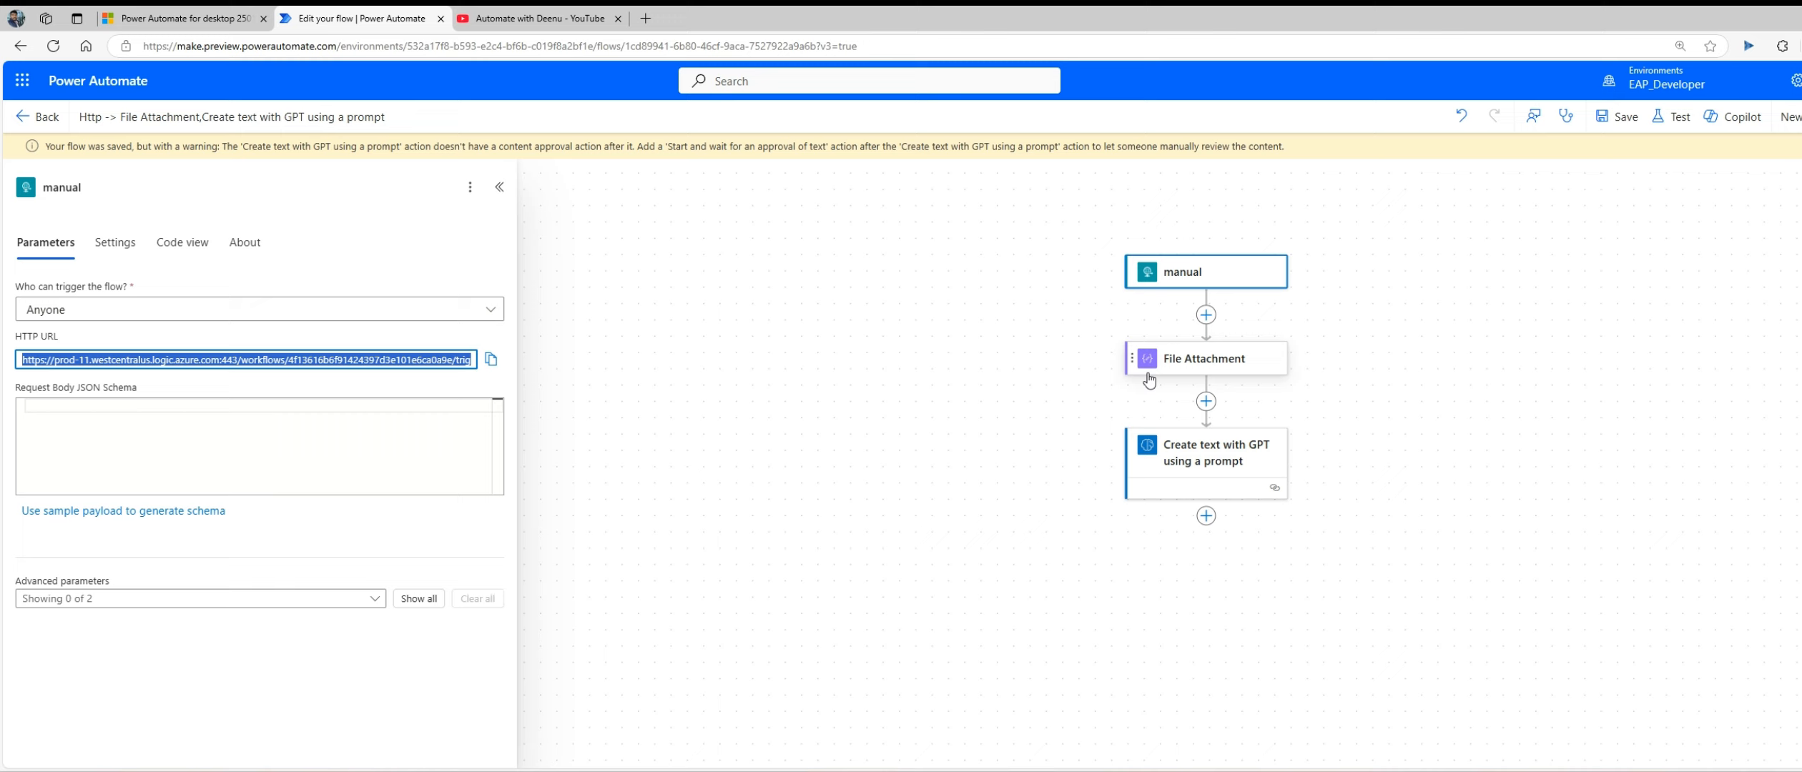
click(1197, 457)
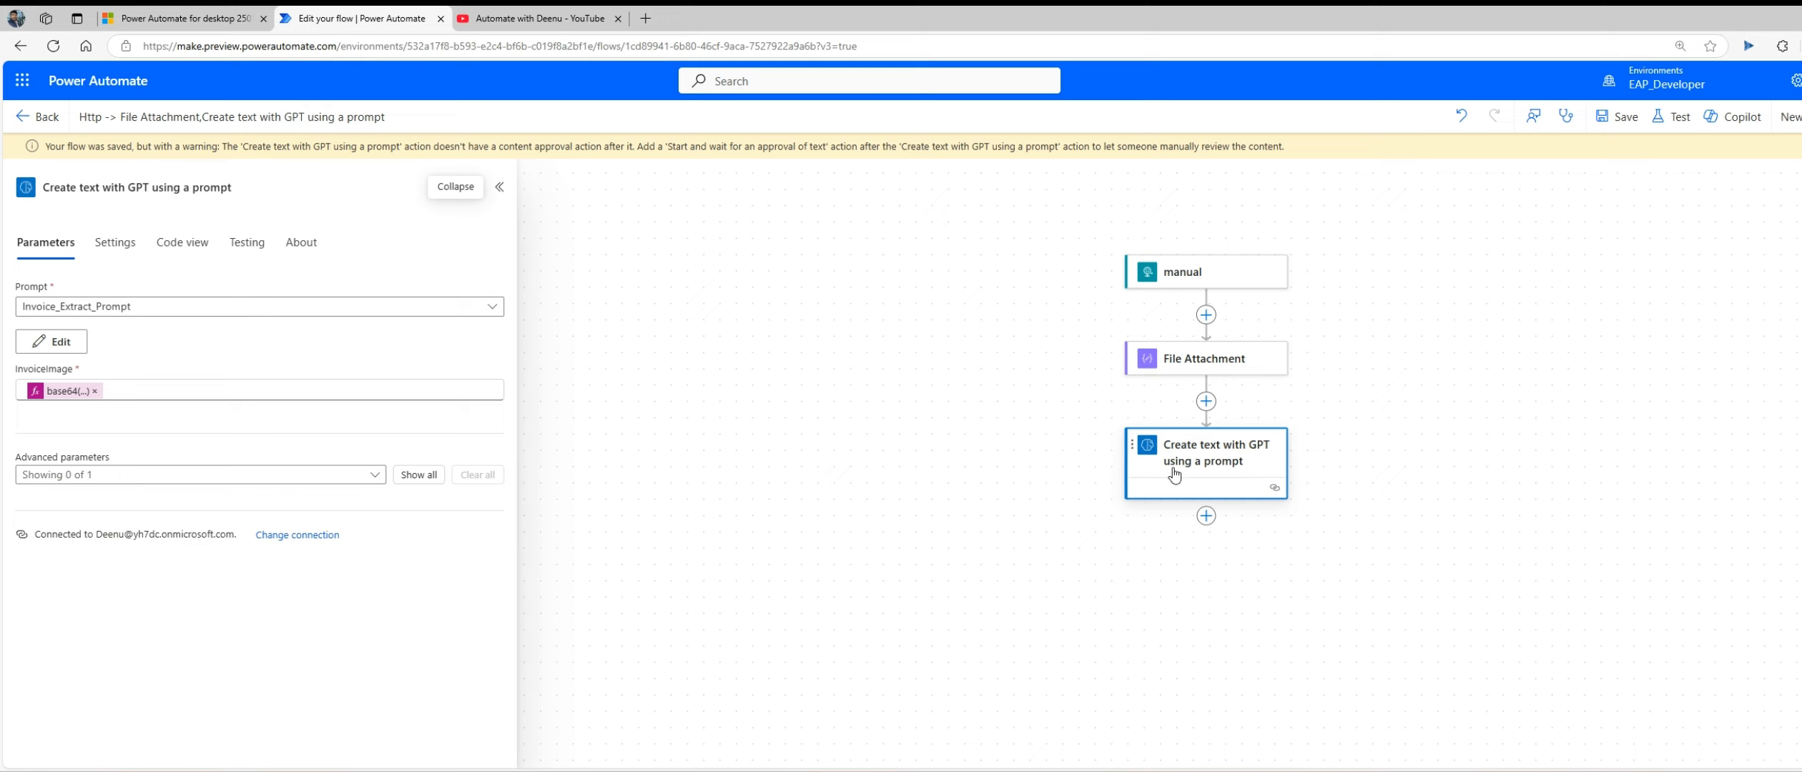
key(alt+Tab)
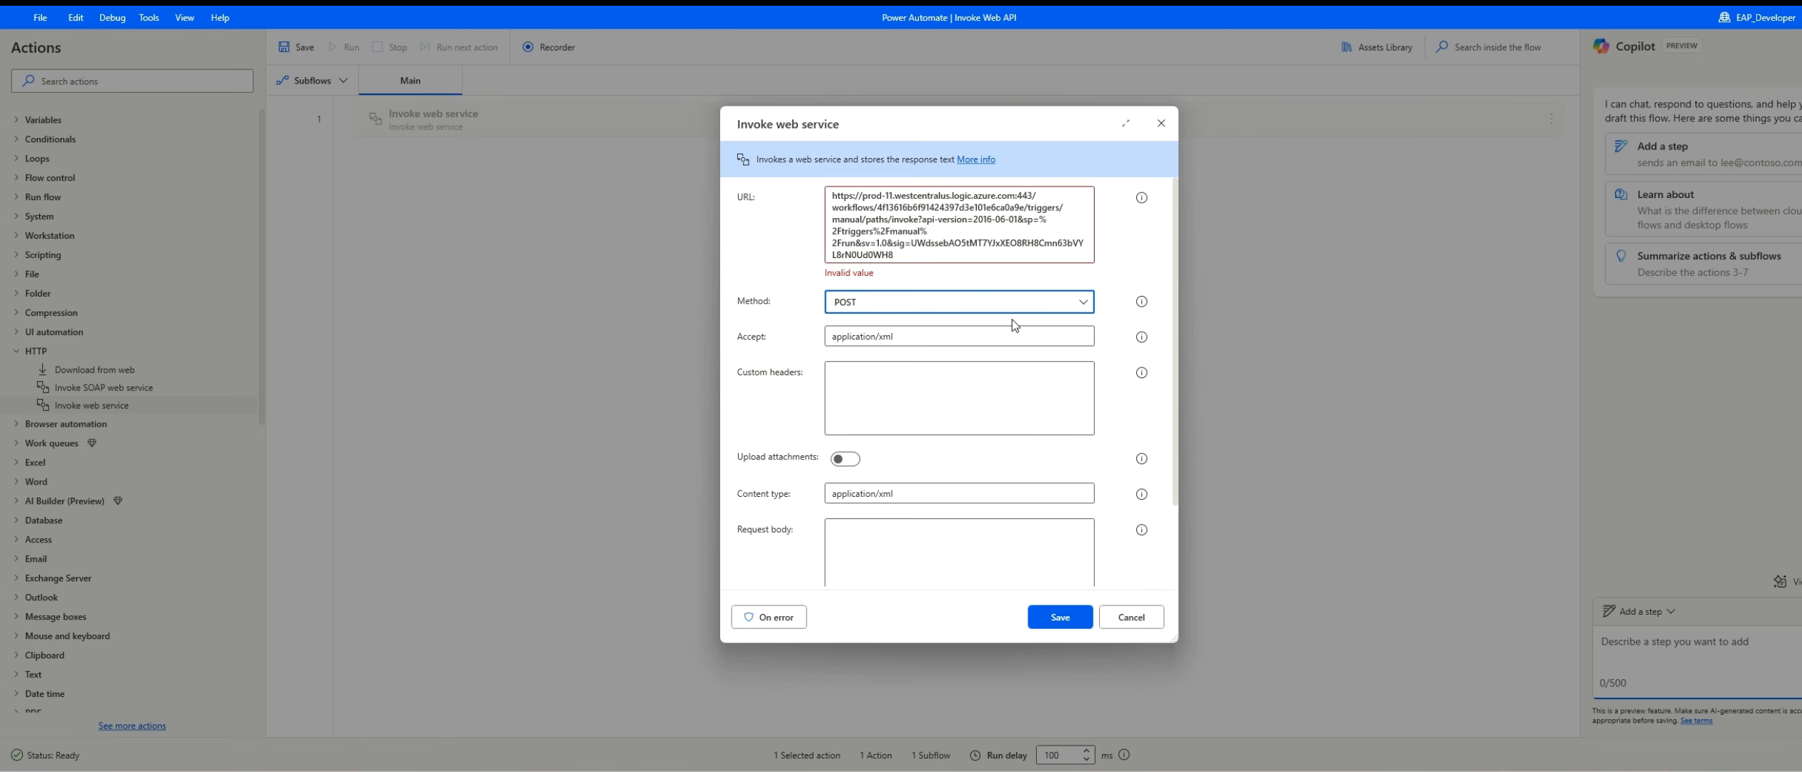
Step: Enable attachment uploads for the web service action and choose proforma-invoice-template-1x.png from the Boot folder as the file attachment
click(848, 460)
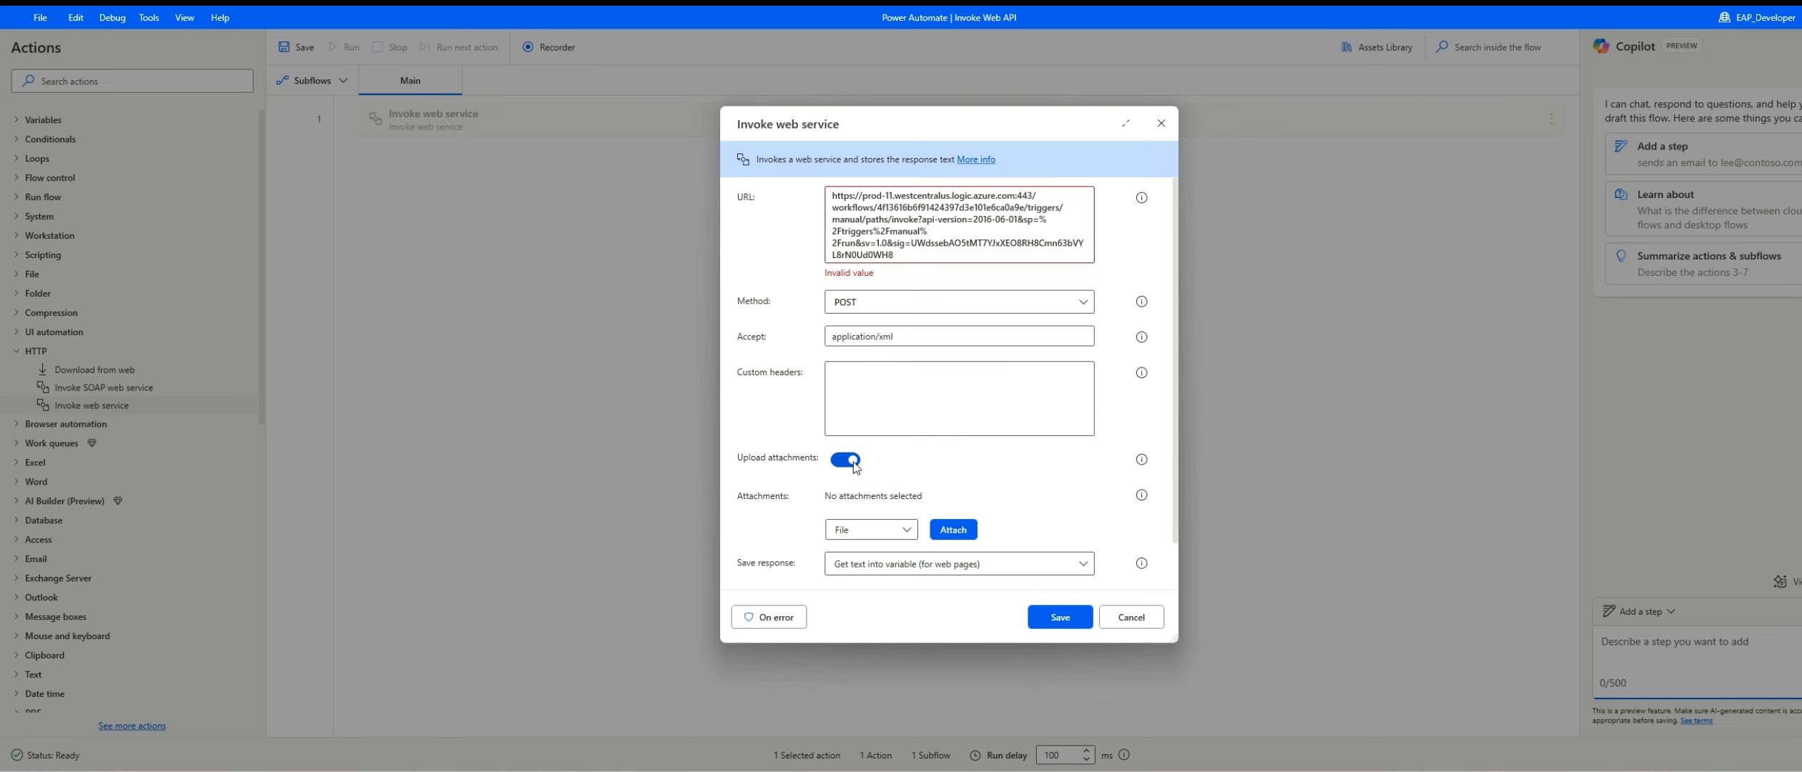
click(952, 530)
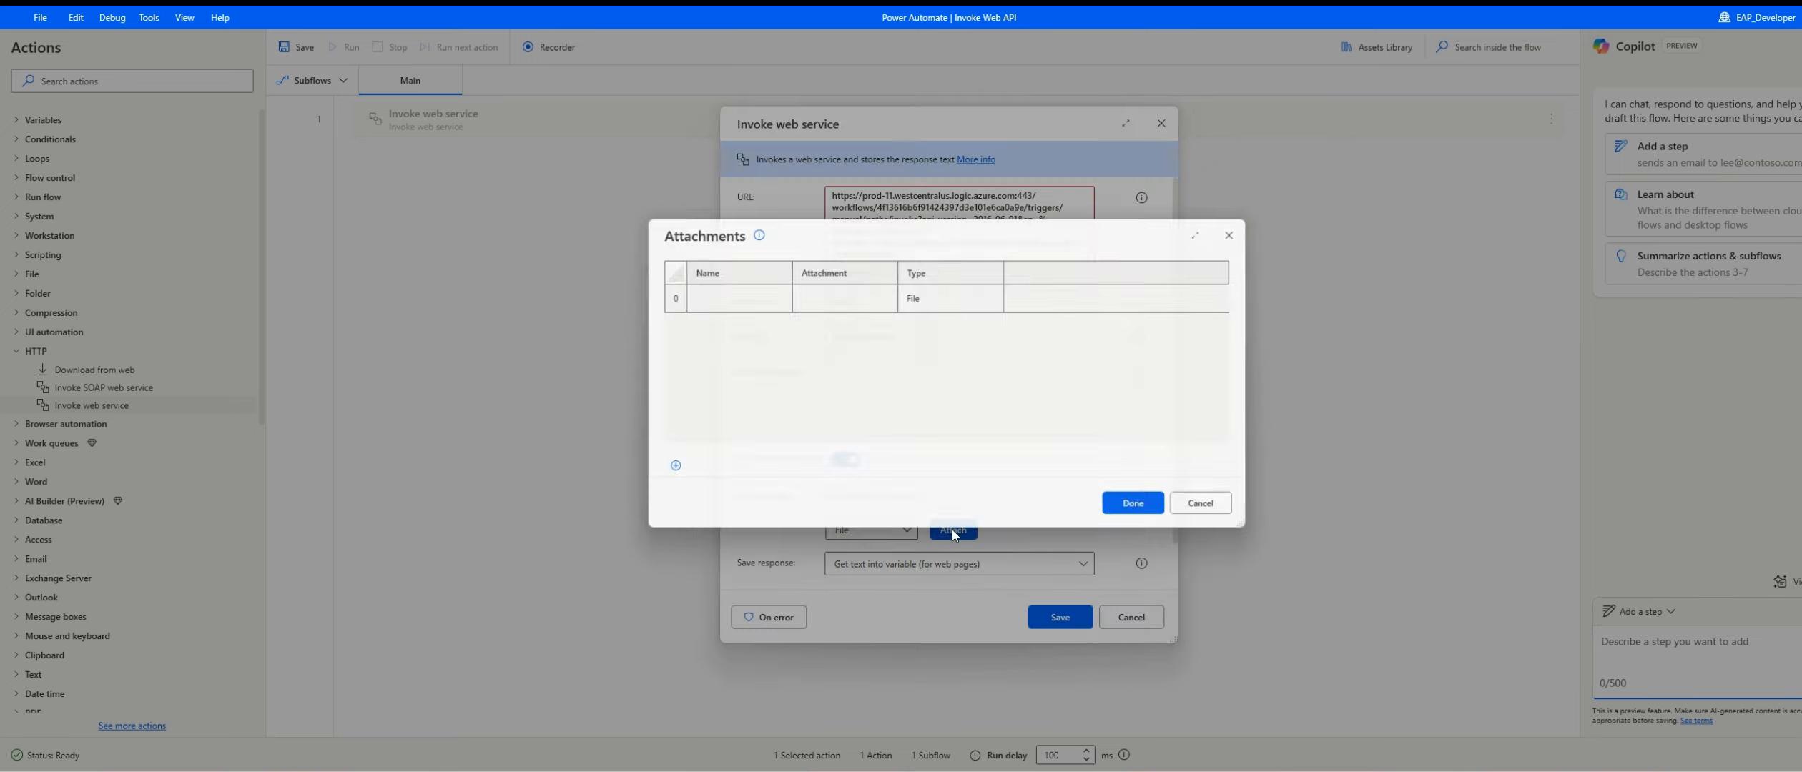
click(969, 295)
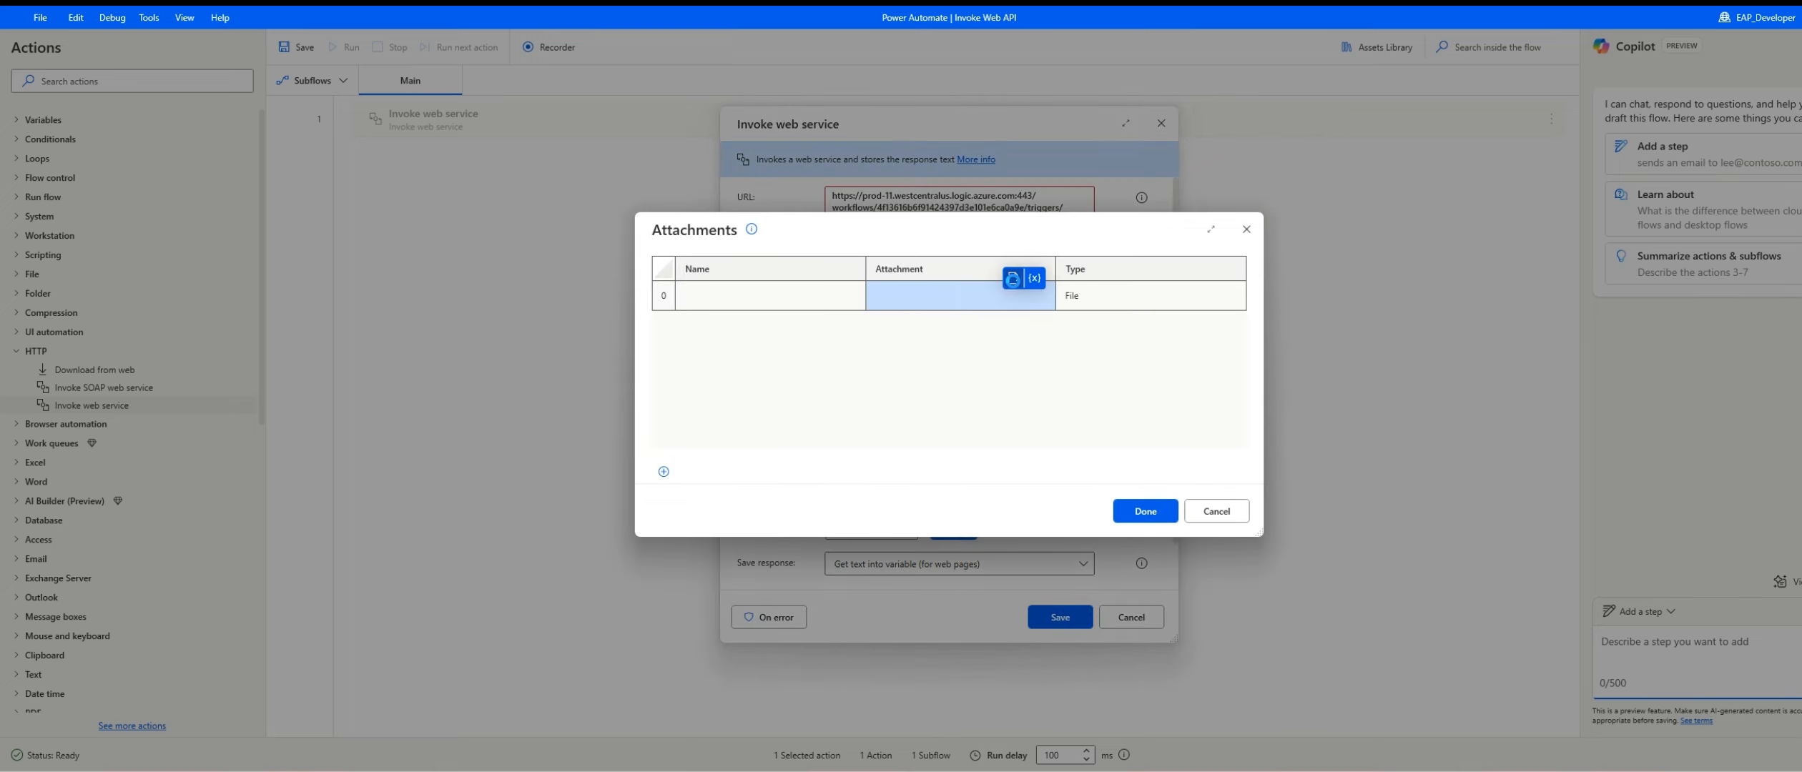
click(1012, 279)
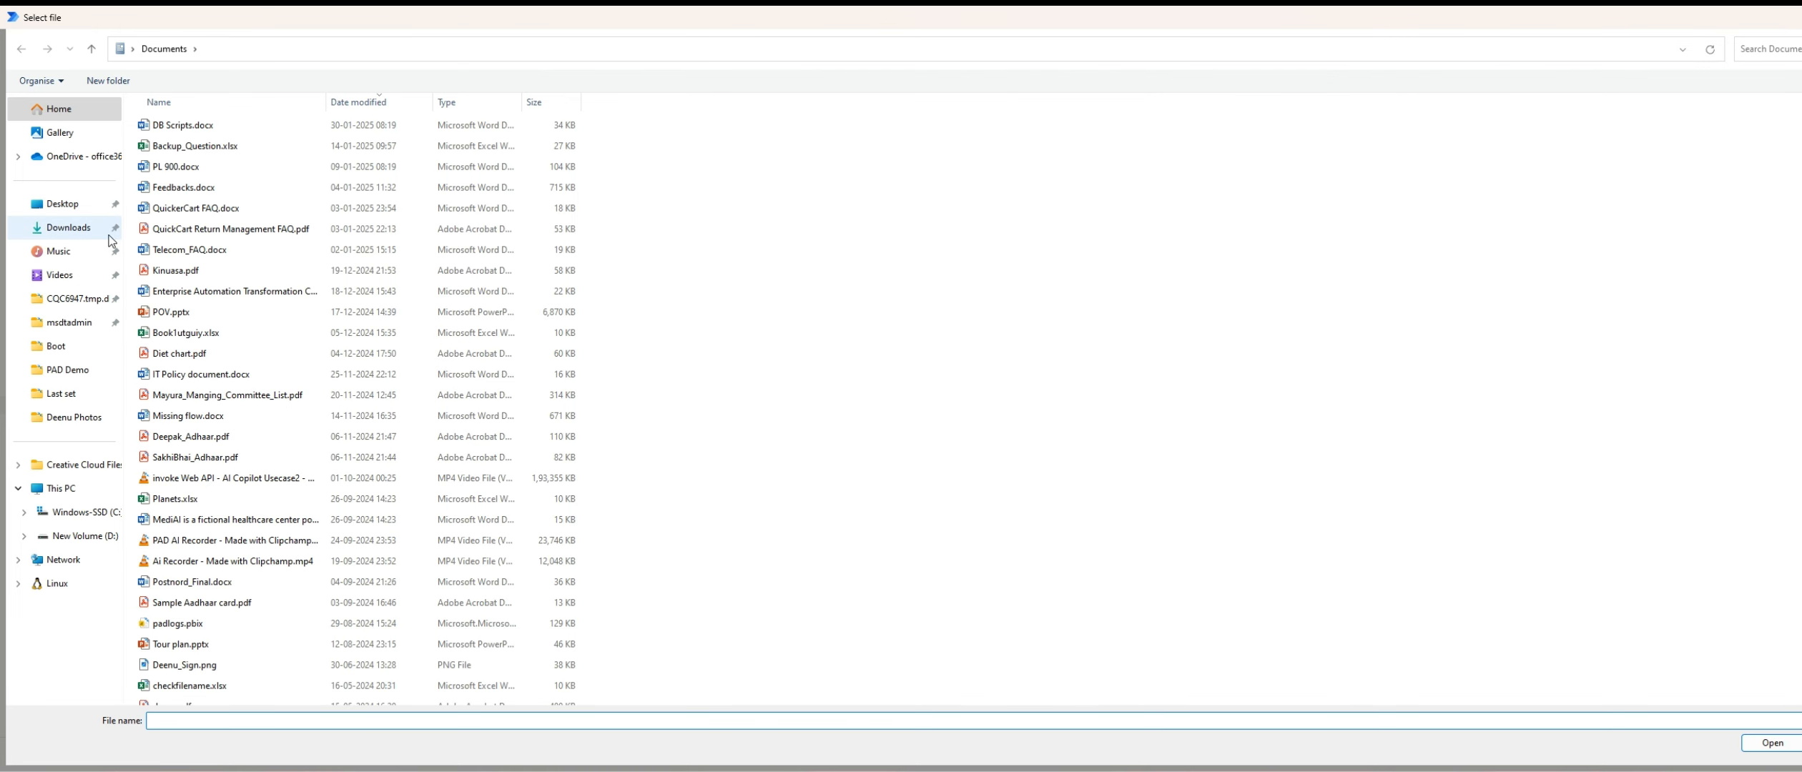
click(96, 343)
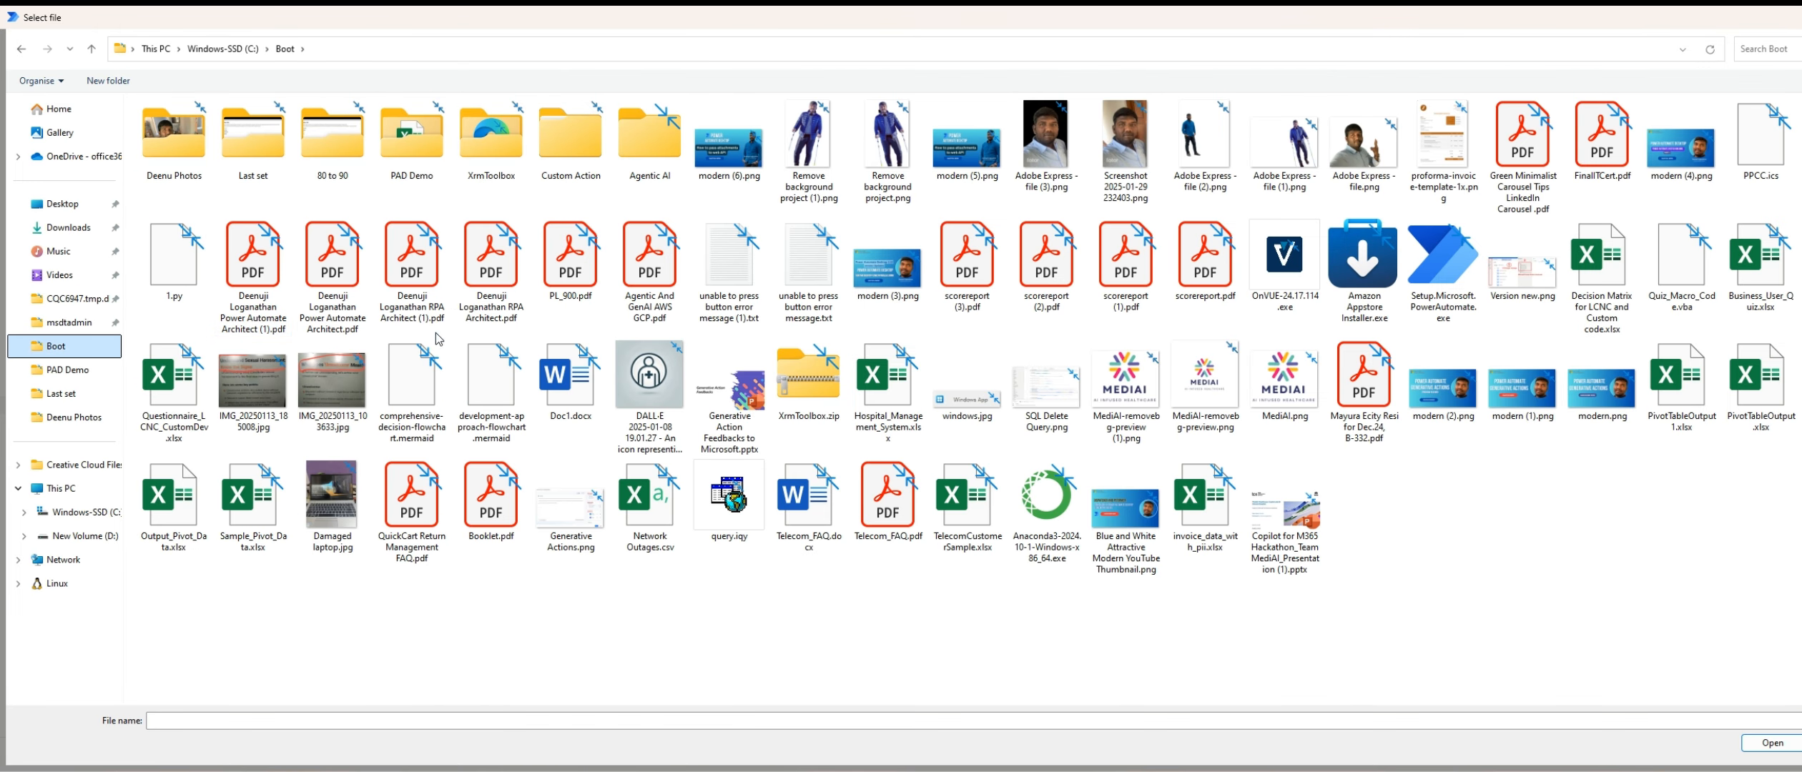
click(1443, 147)
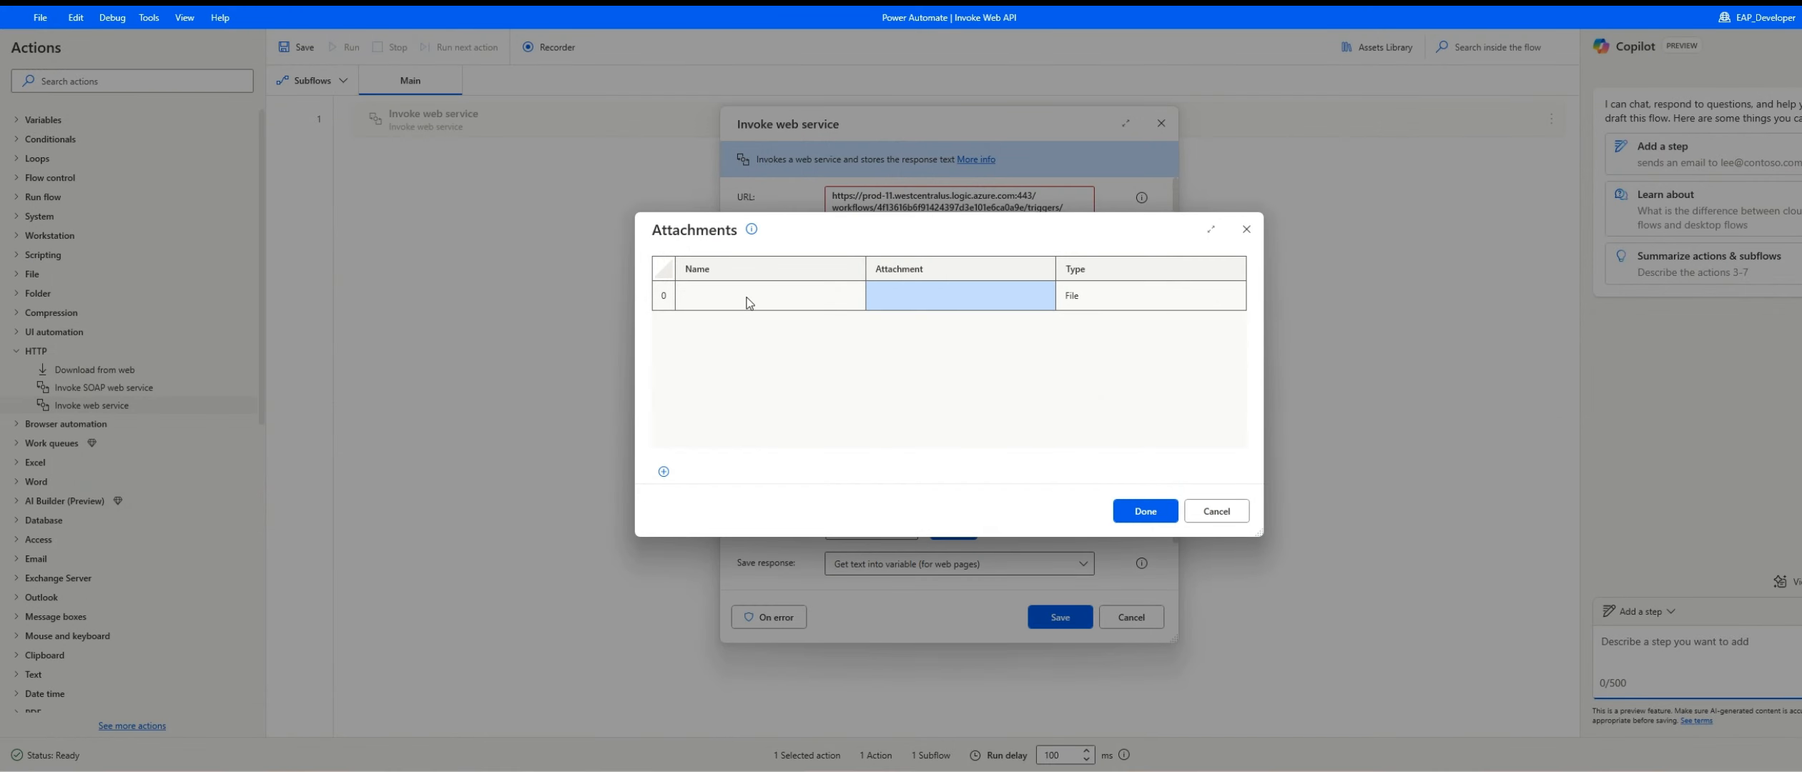
Step: Name the attachment Invoice1.png and accept the attachment list
click(747, 296)
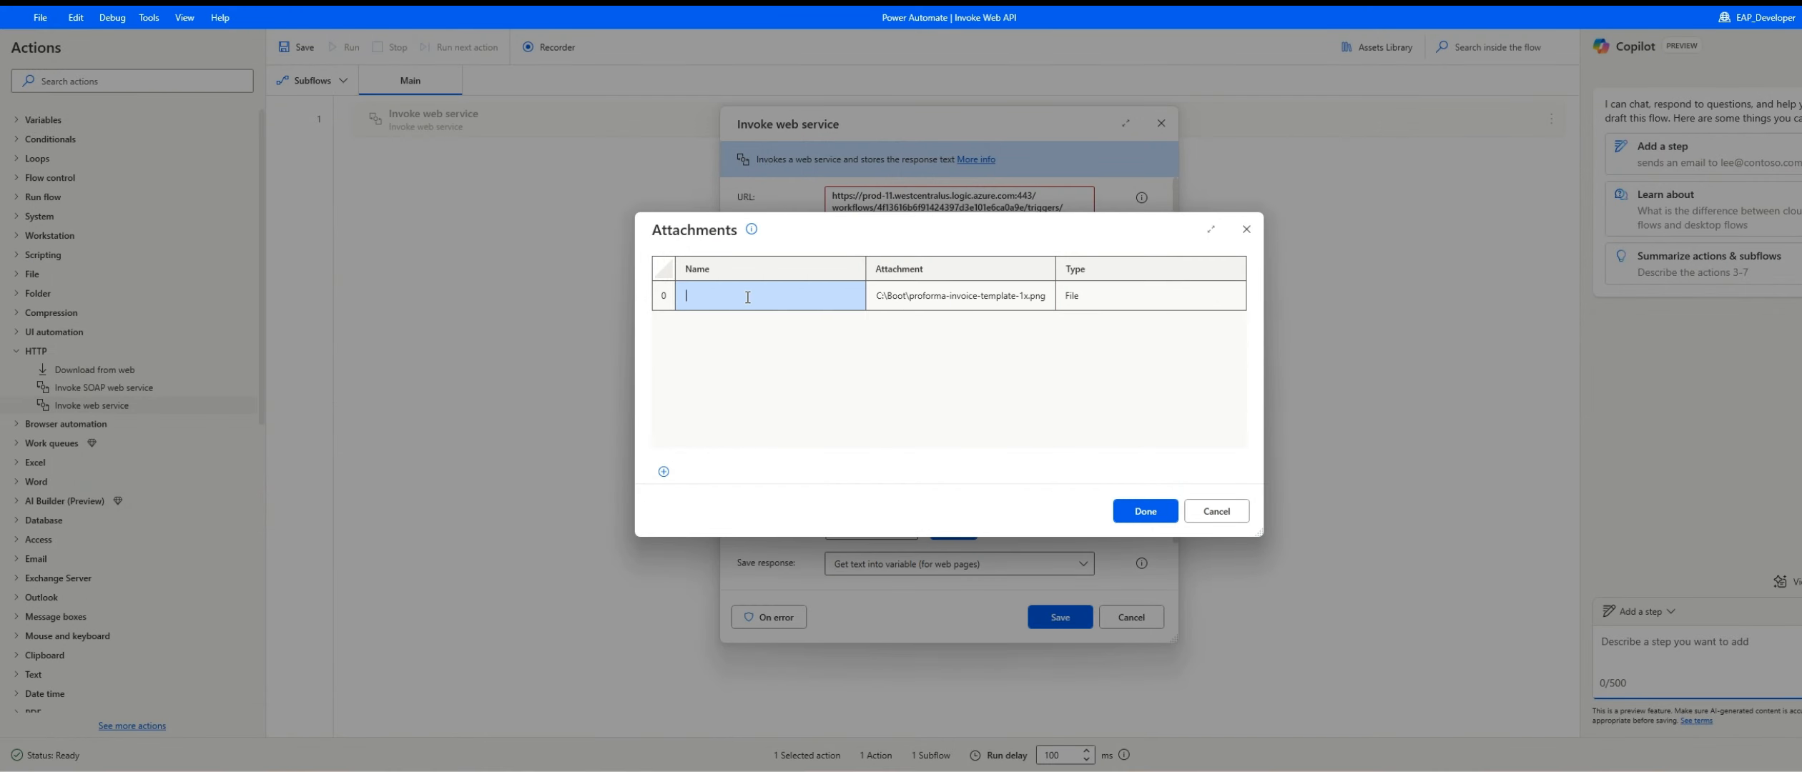
text(Invoic)
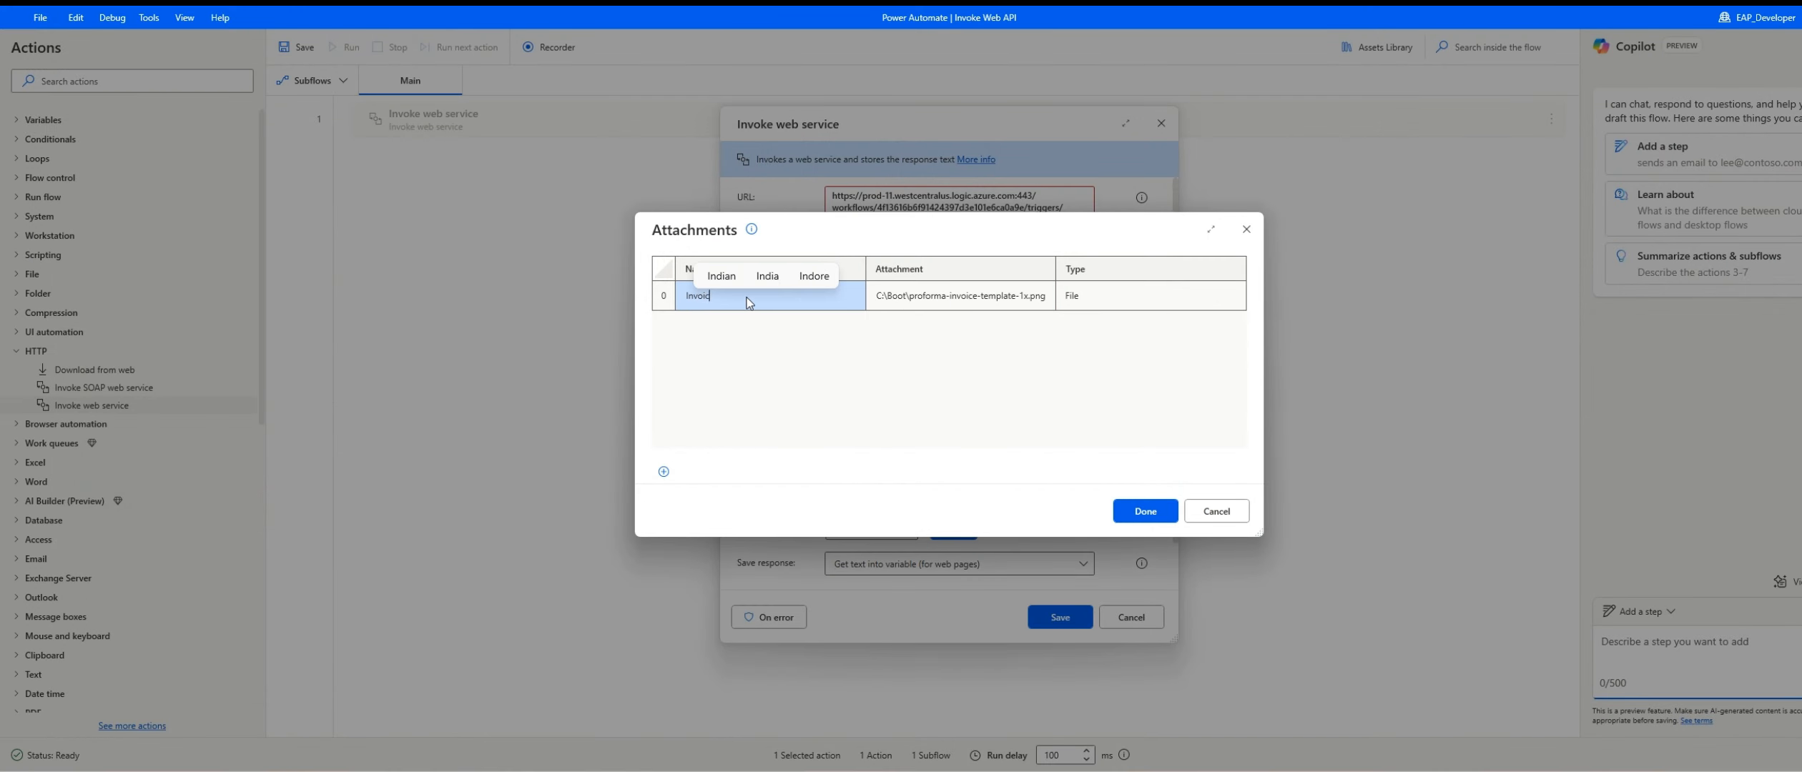
text(e1.png)
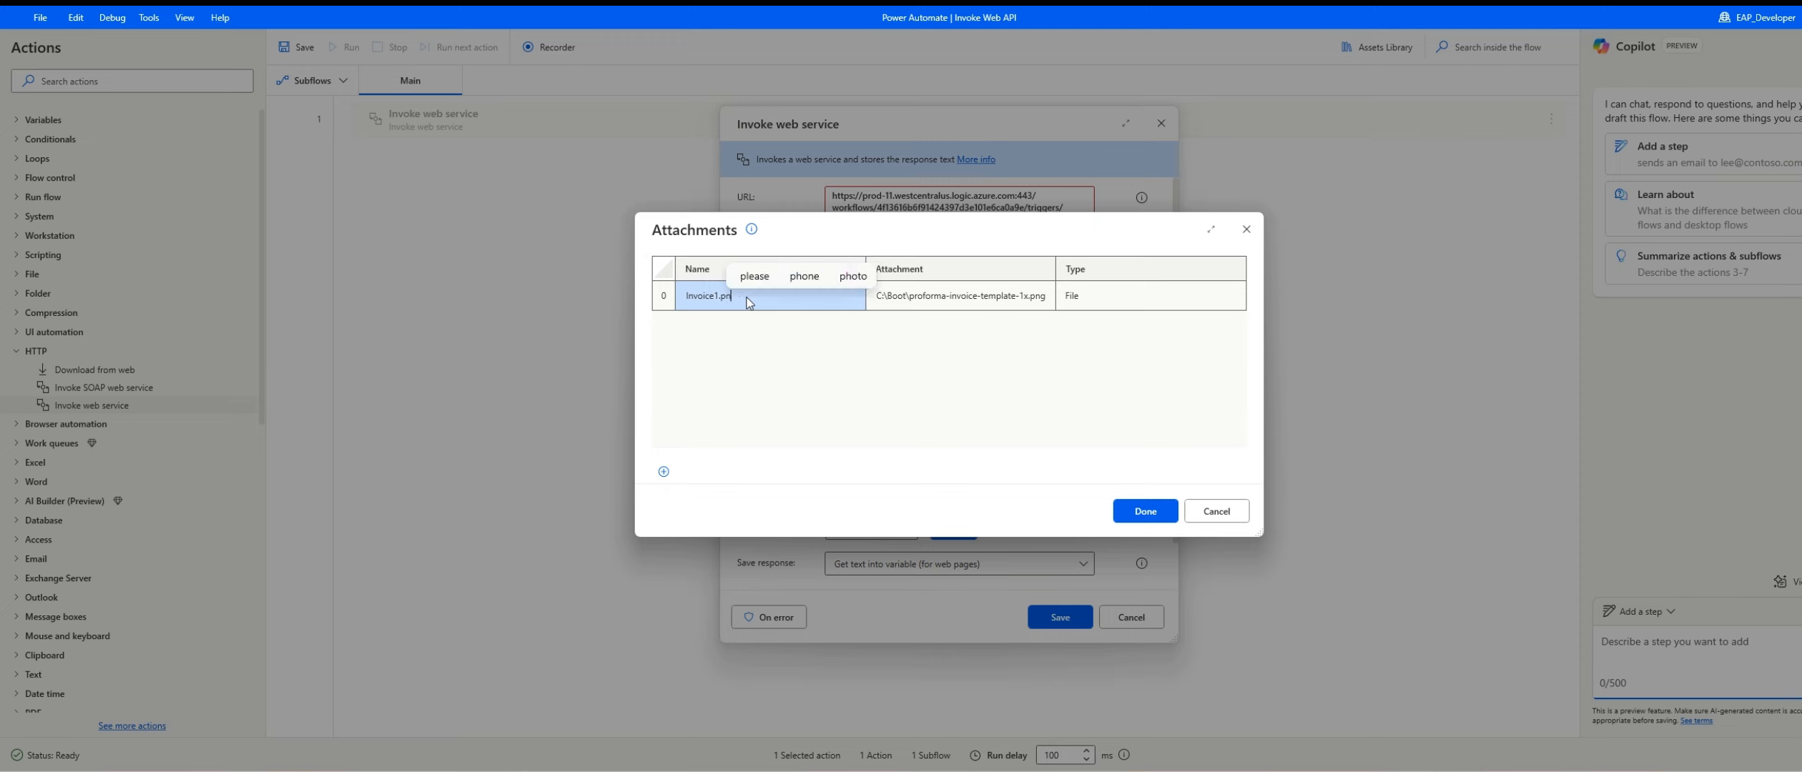
click(1158, 508)
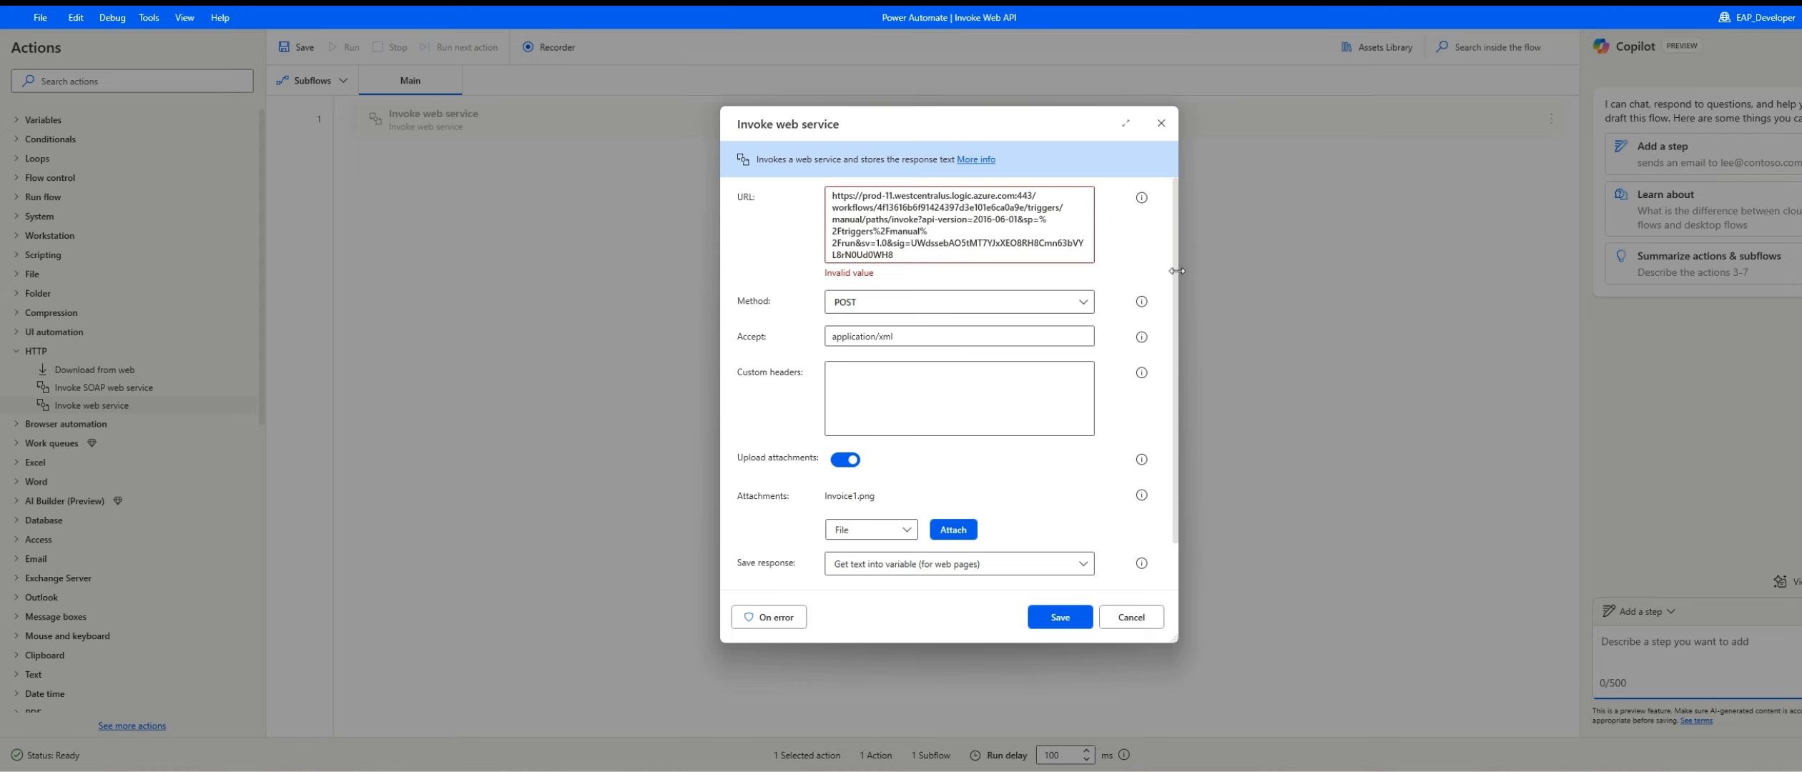
Step: Widen the Invoke web service settings, escape each percent sign in the URL by doubling it, and save the action
drag(1177, 273, 1579, 273)
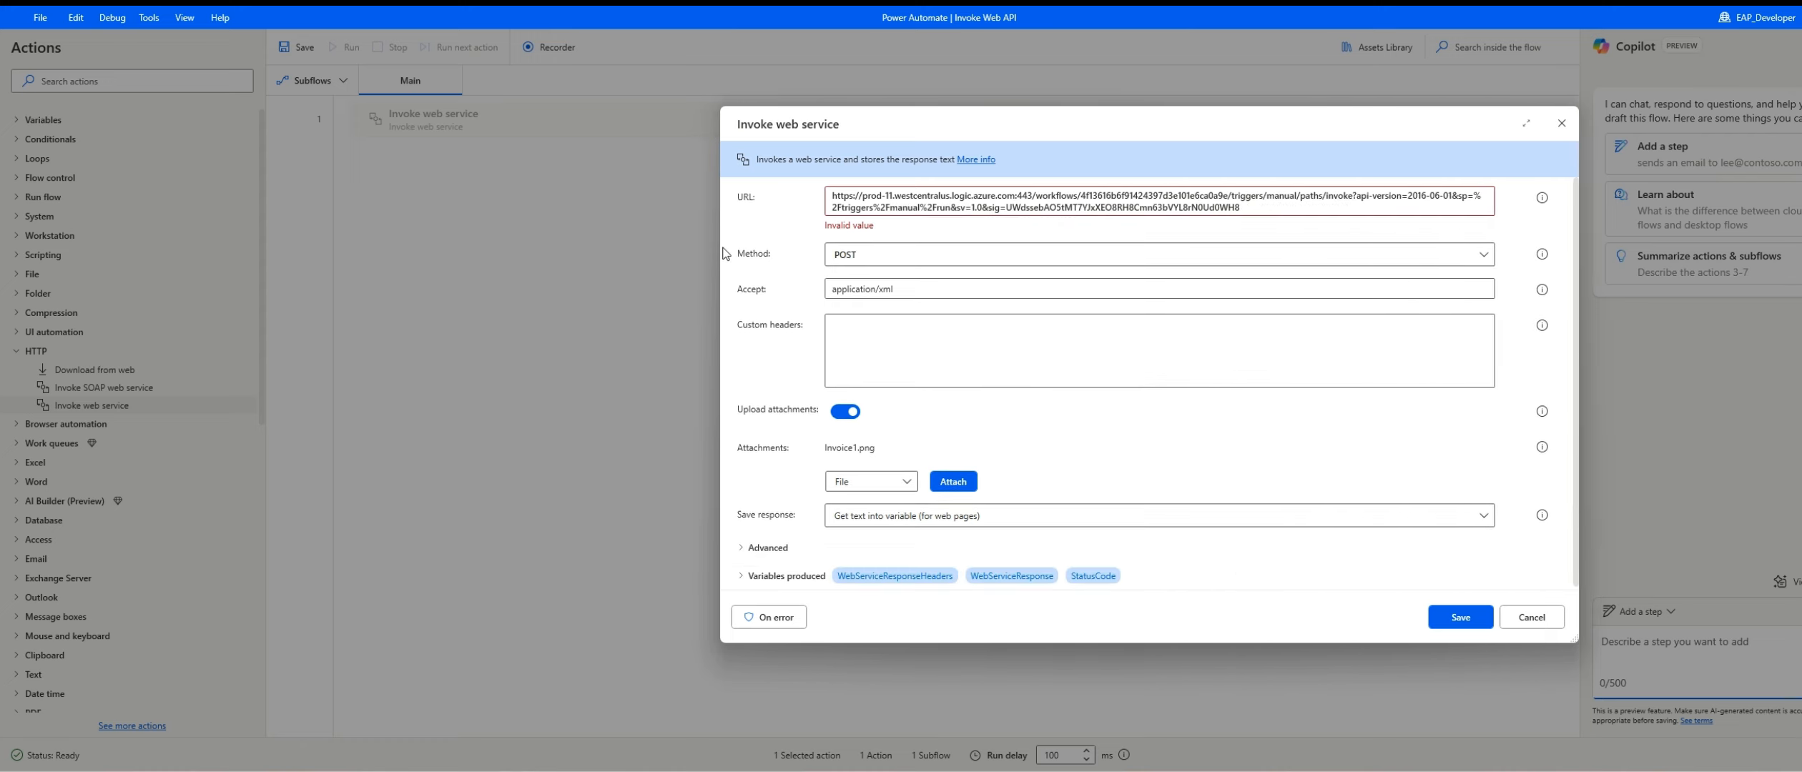
drag(720, 245, 351, 245)
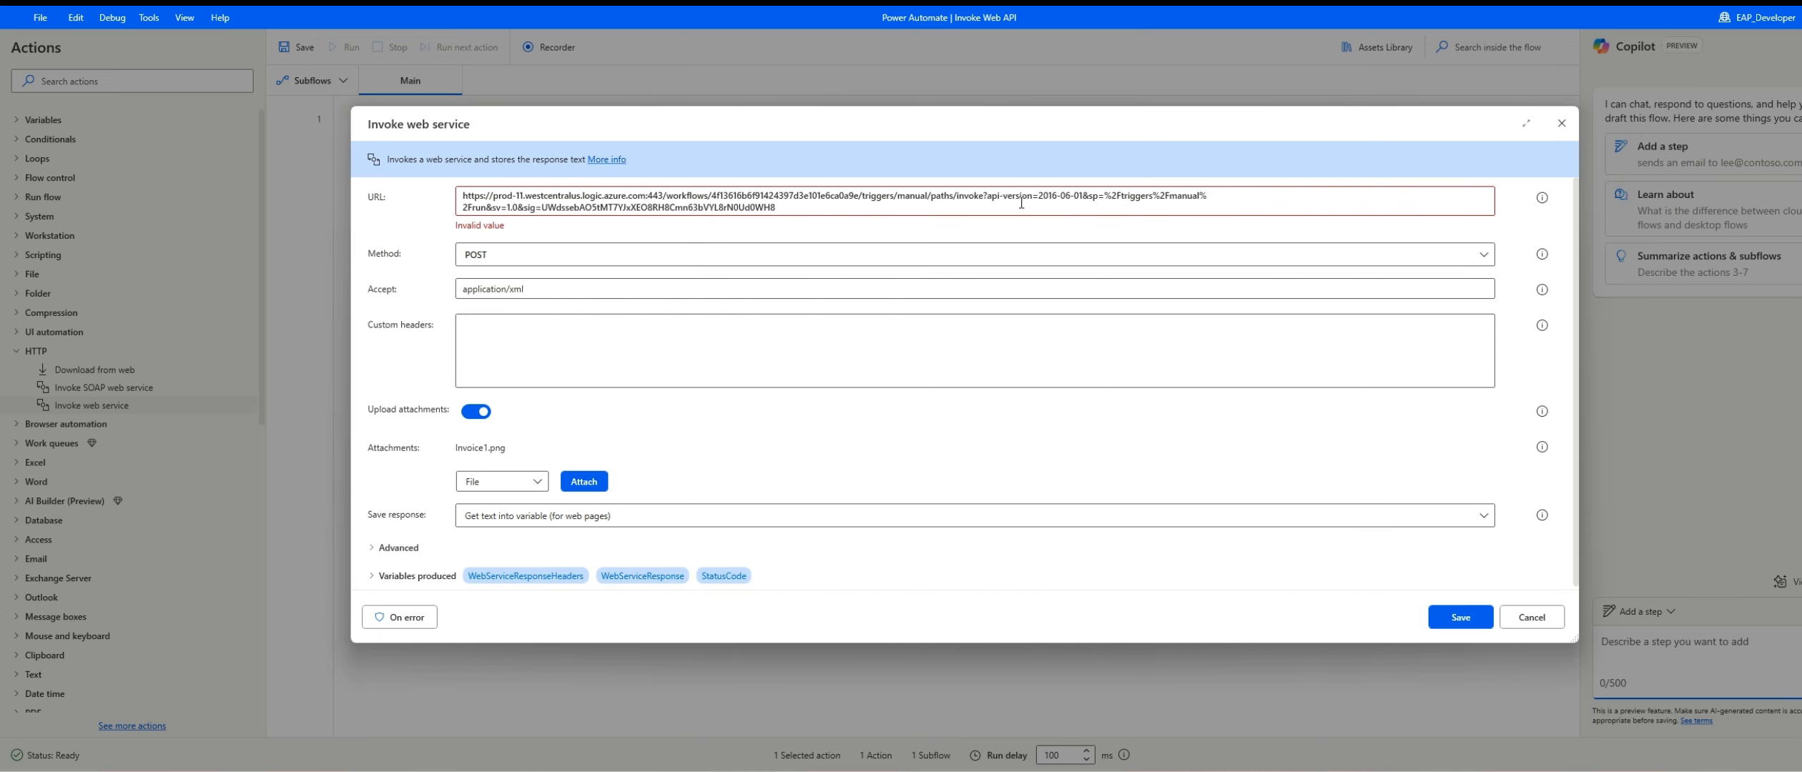
click(1113, 198)
text(%)
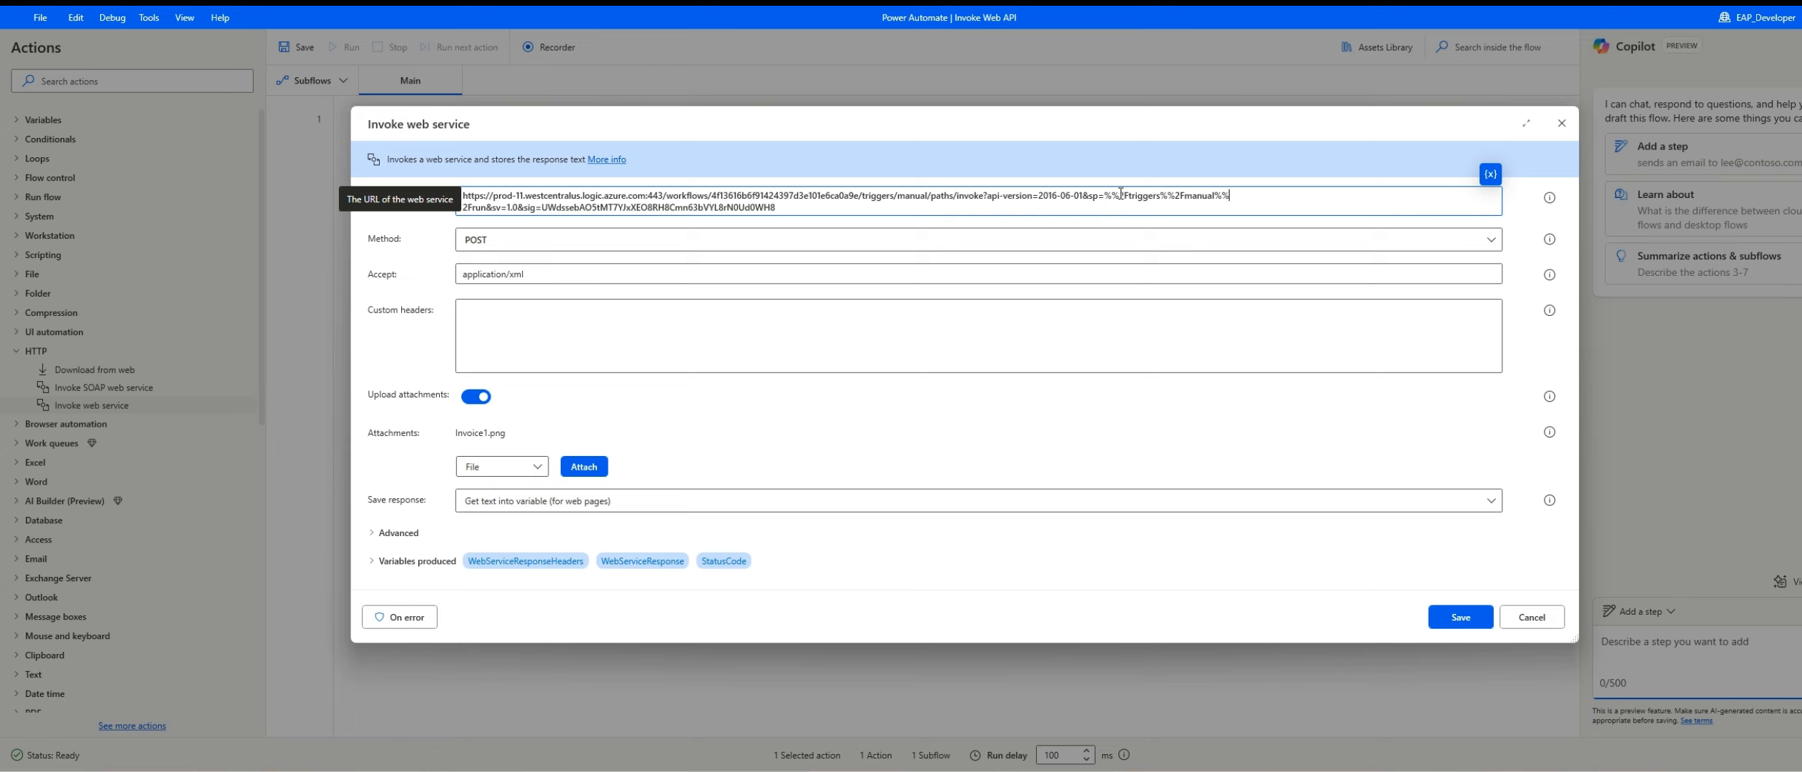
drag(1120, 193, 1110, 193)
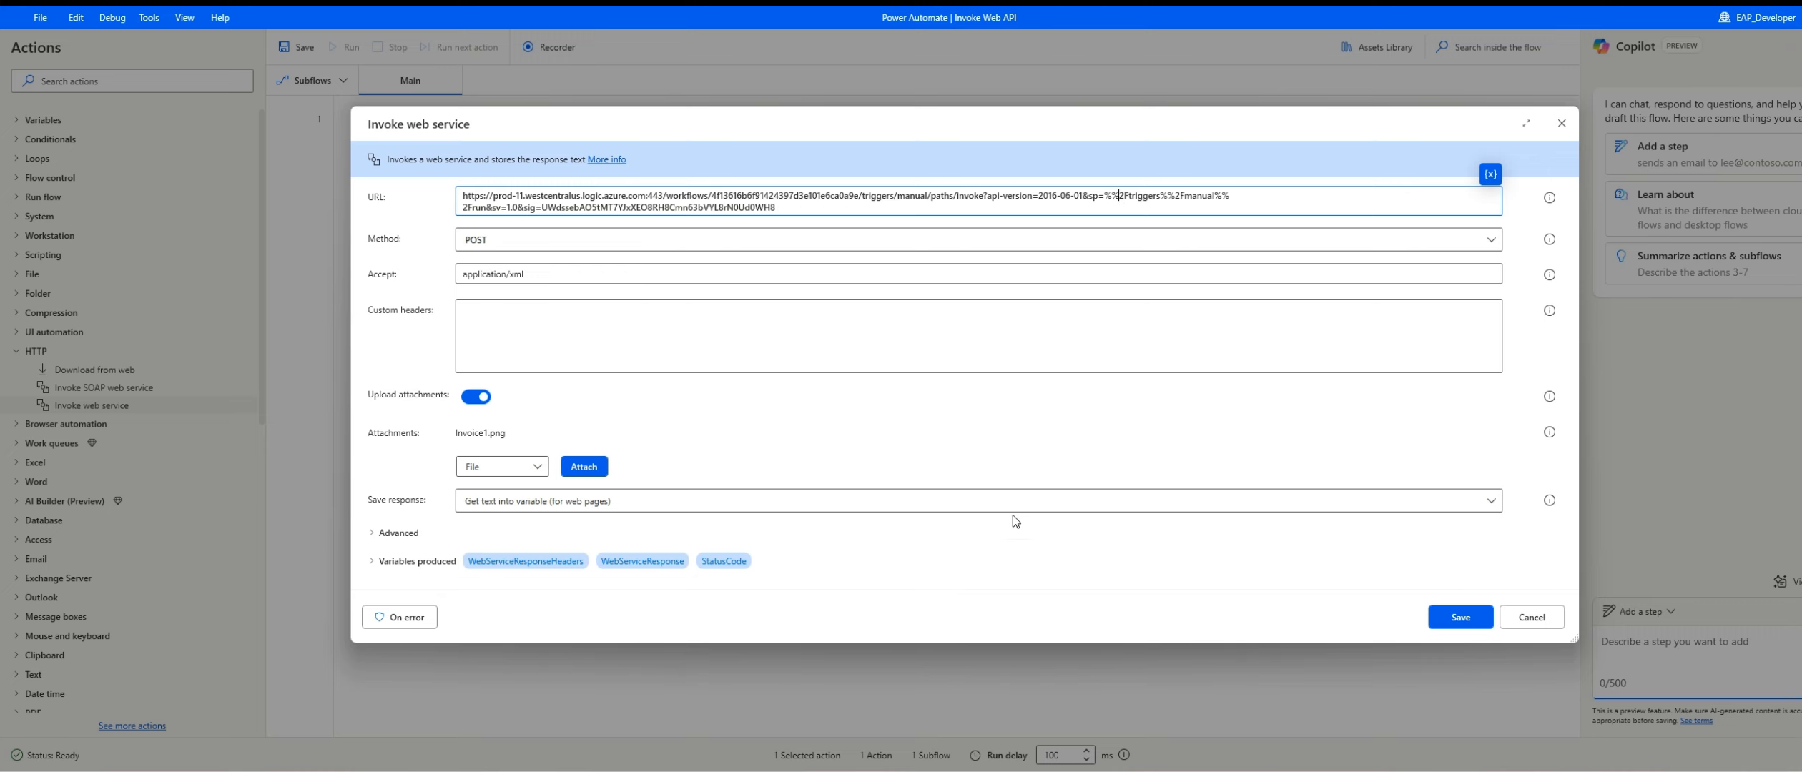
click(1460, 617)
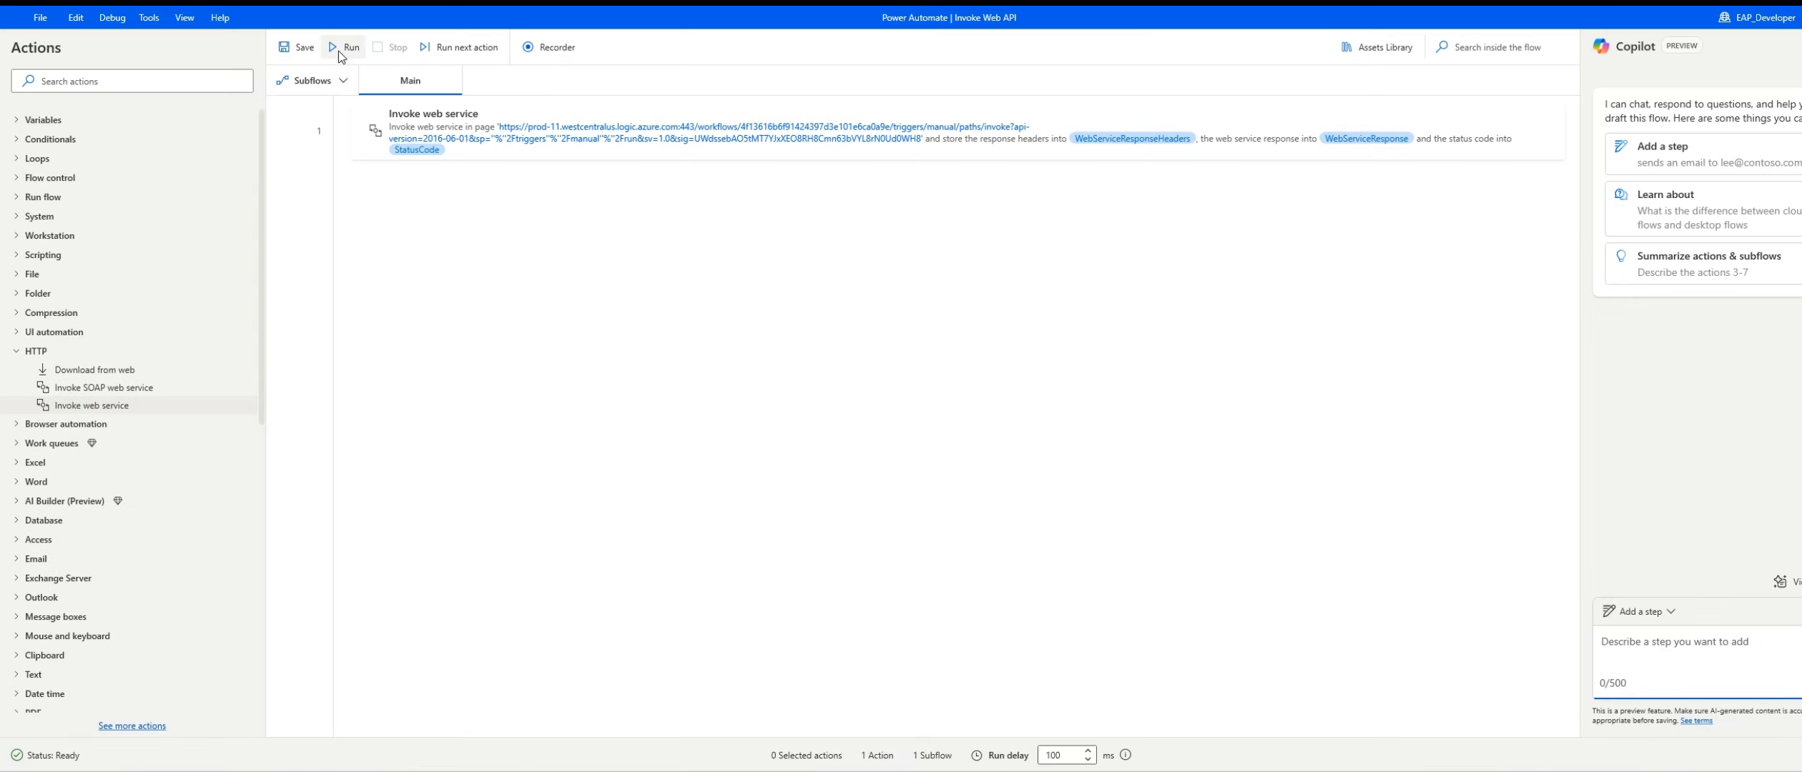
Step: Run the desktop flow, switch to the browser and open the latest run from the cloud flow's run history
click(341, 49)
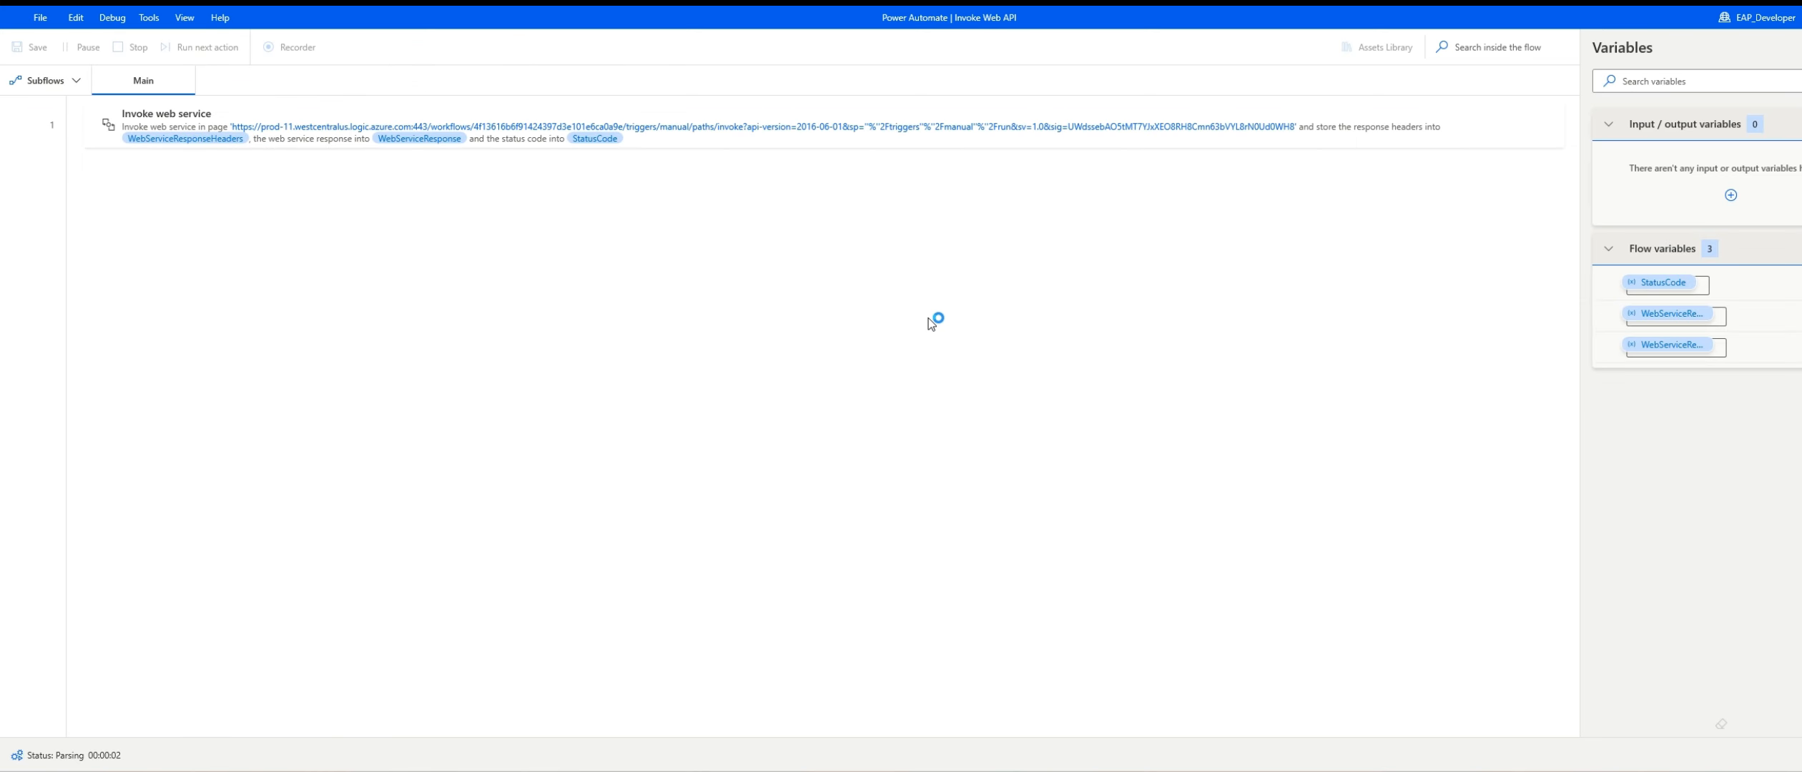
key(alt+Tab)
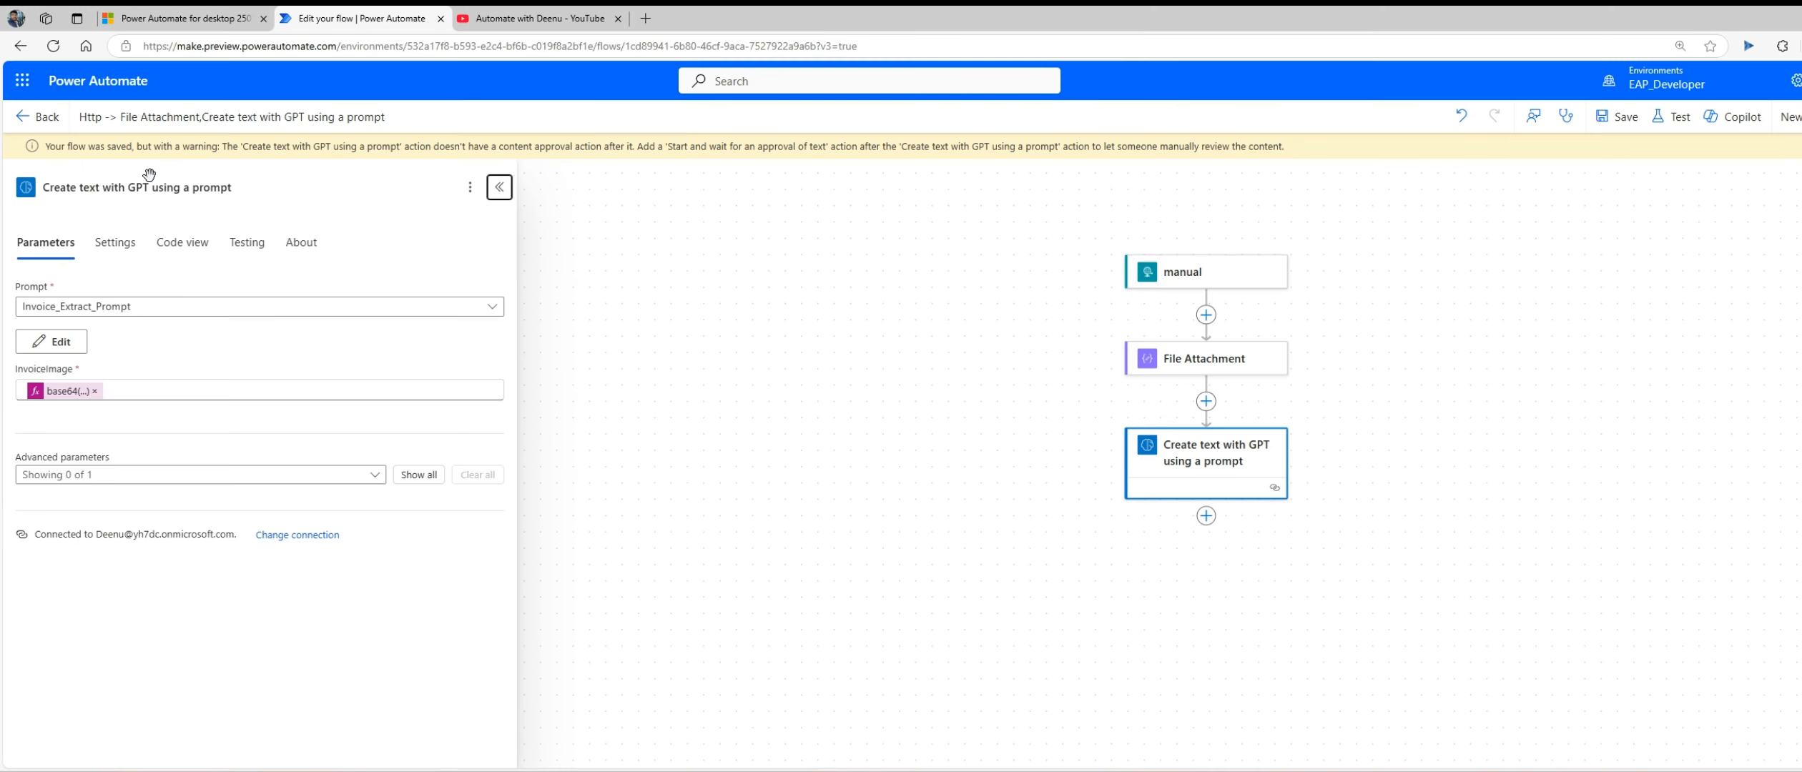
click(37, 118)
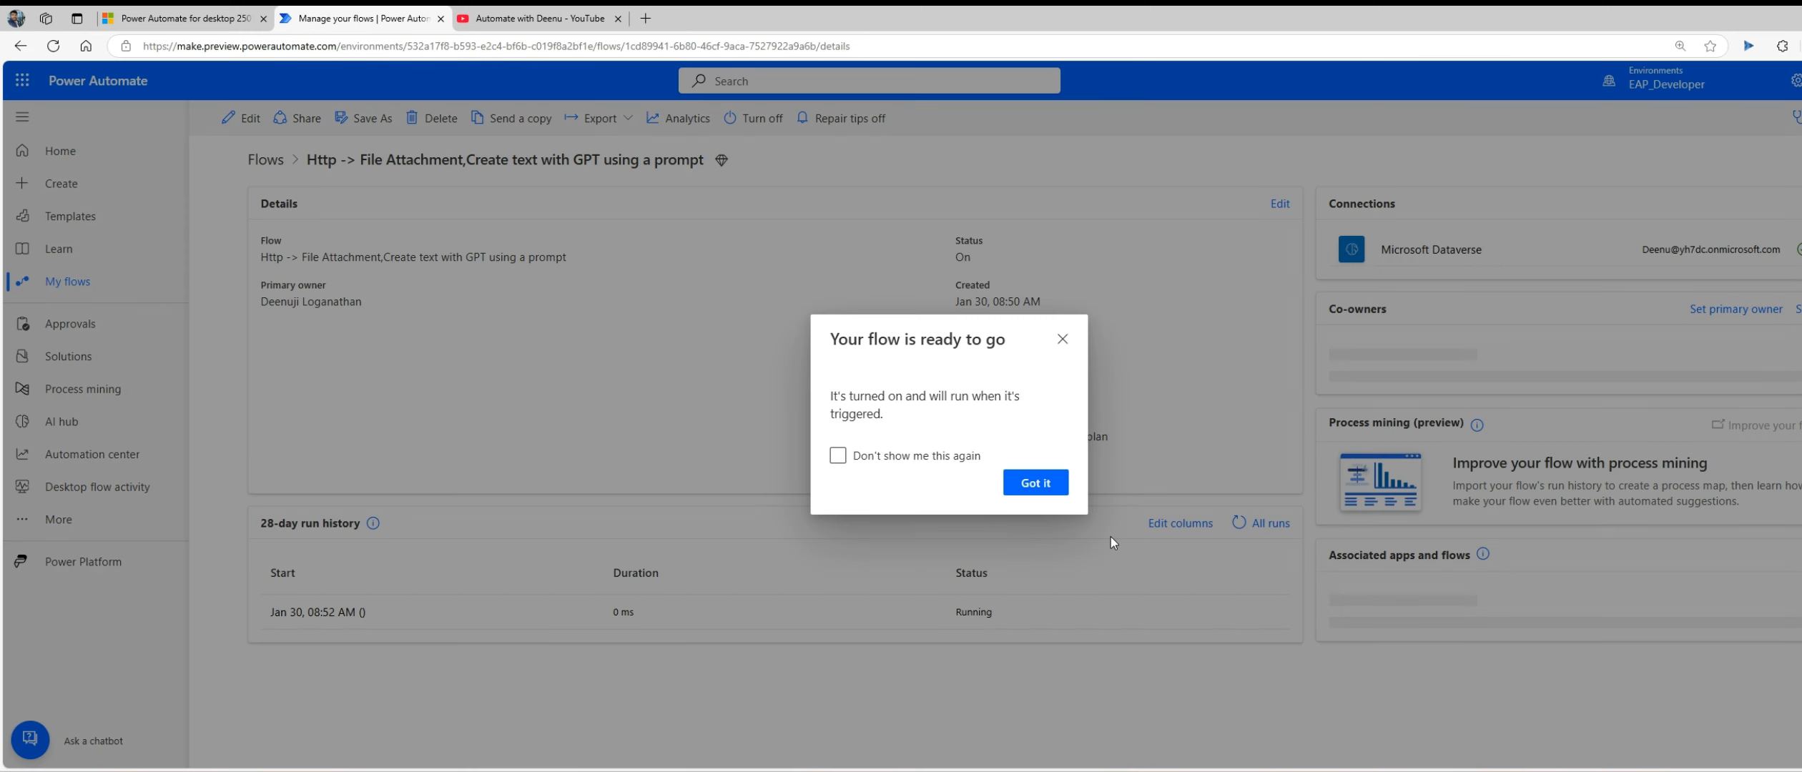
click(1010, 570)
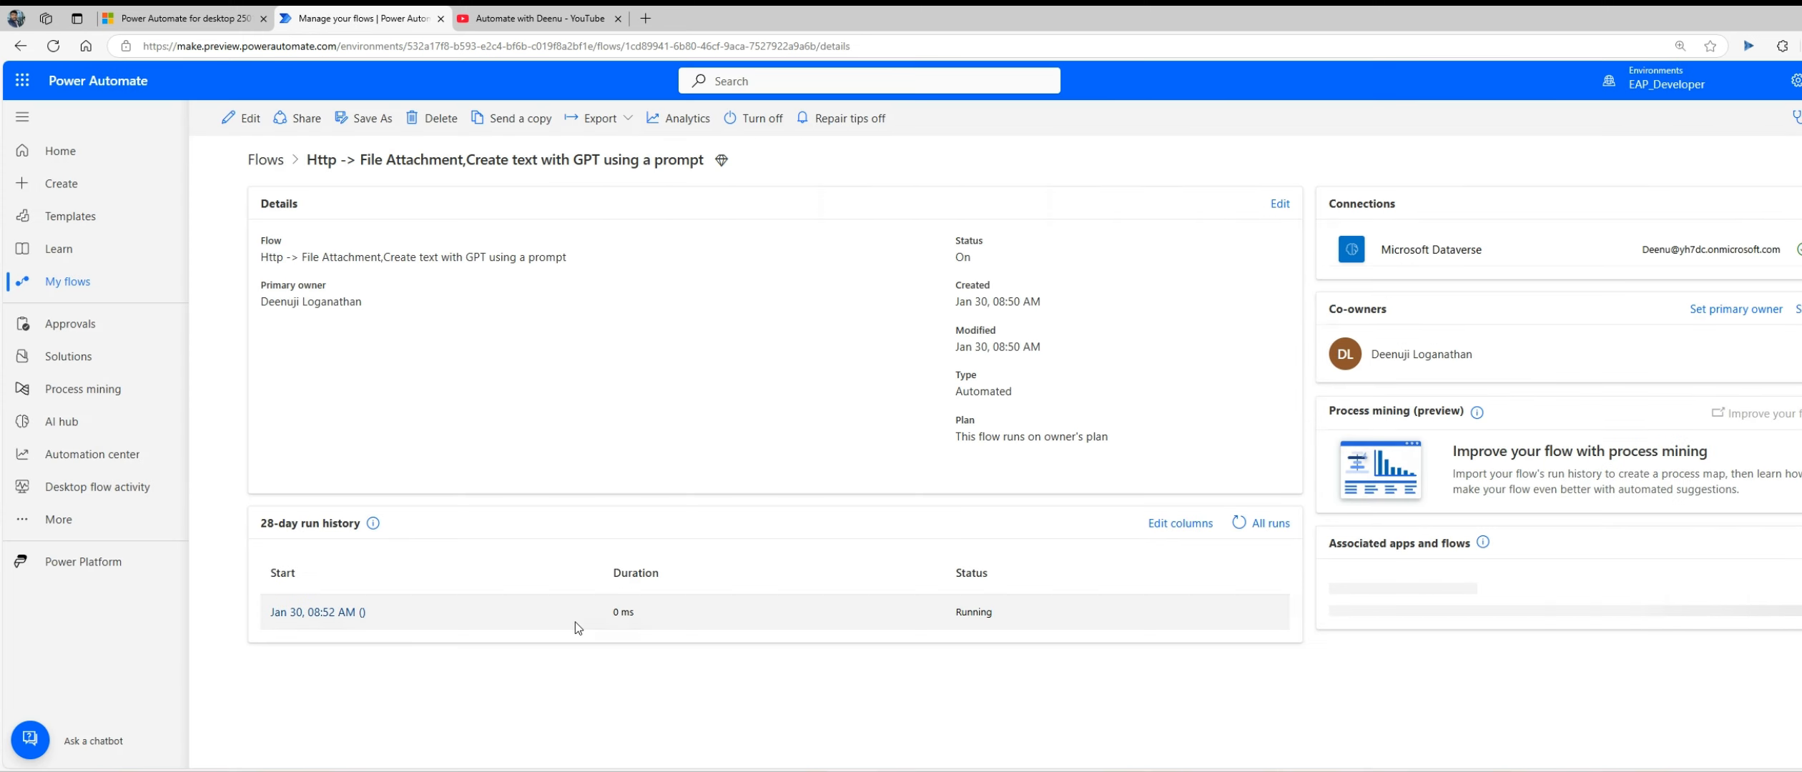
click(1241, 524)
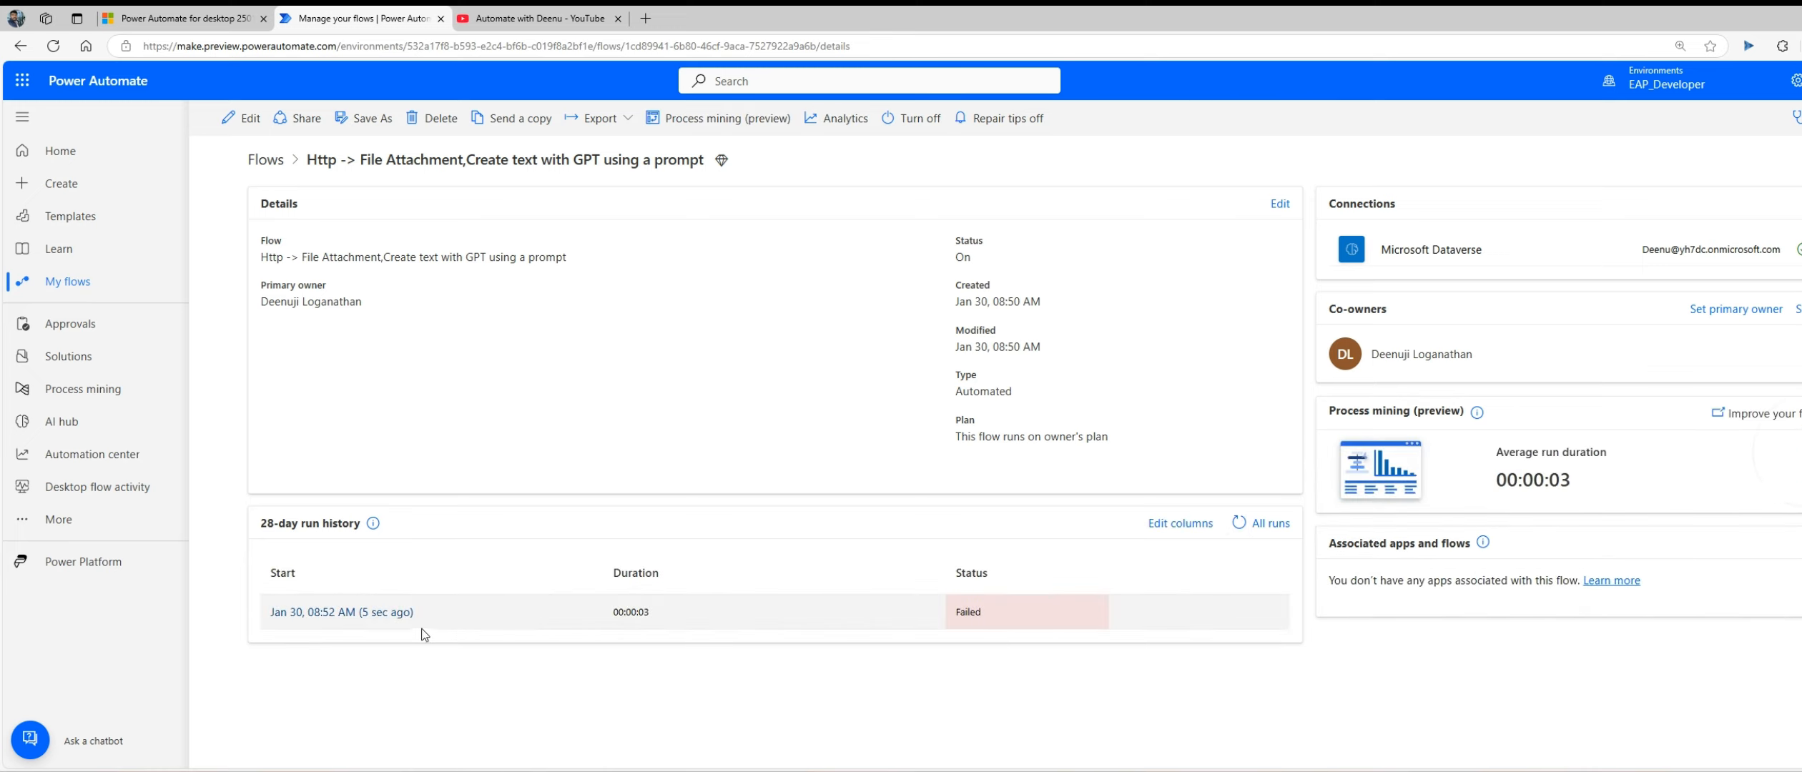
click(394, 615)
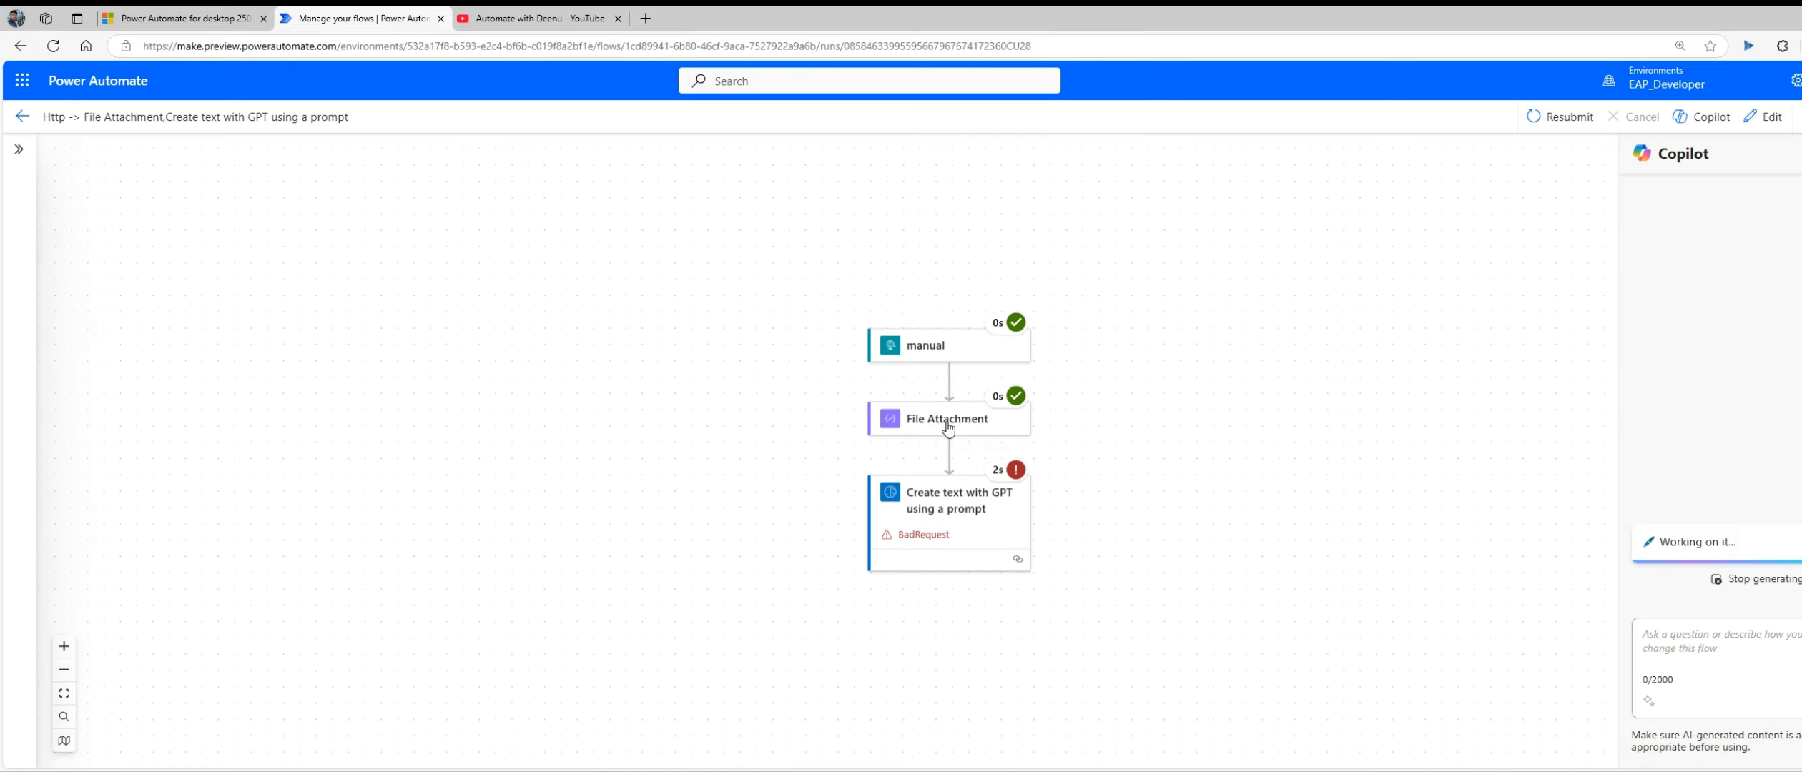
Step: Inspect the File Attachment action's inputs and outputs and the manual trigger's raw inputs in the cloud flow run
click(949, 427)
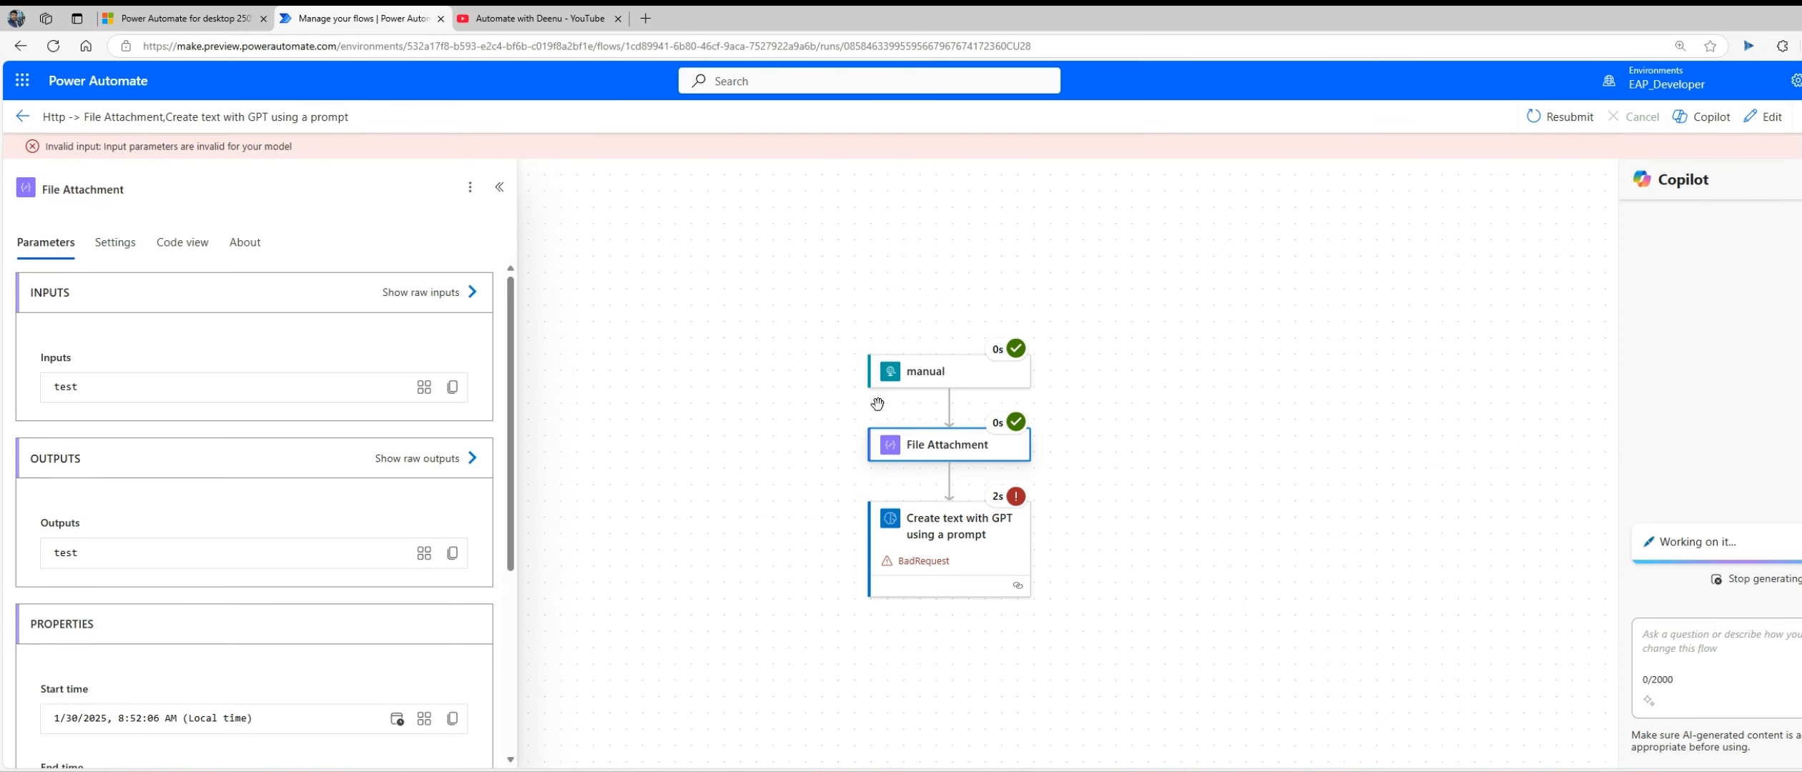
click(915, 376)
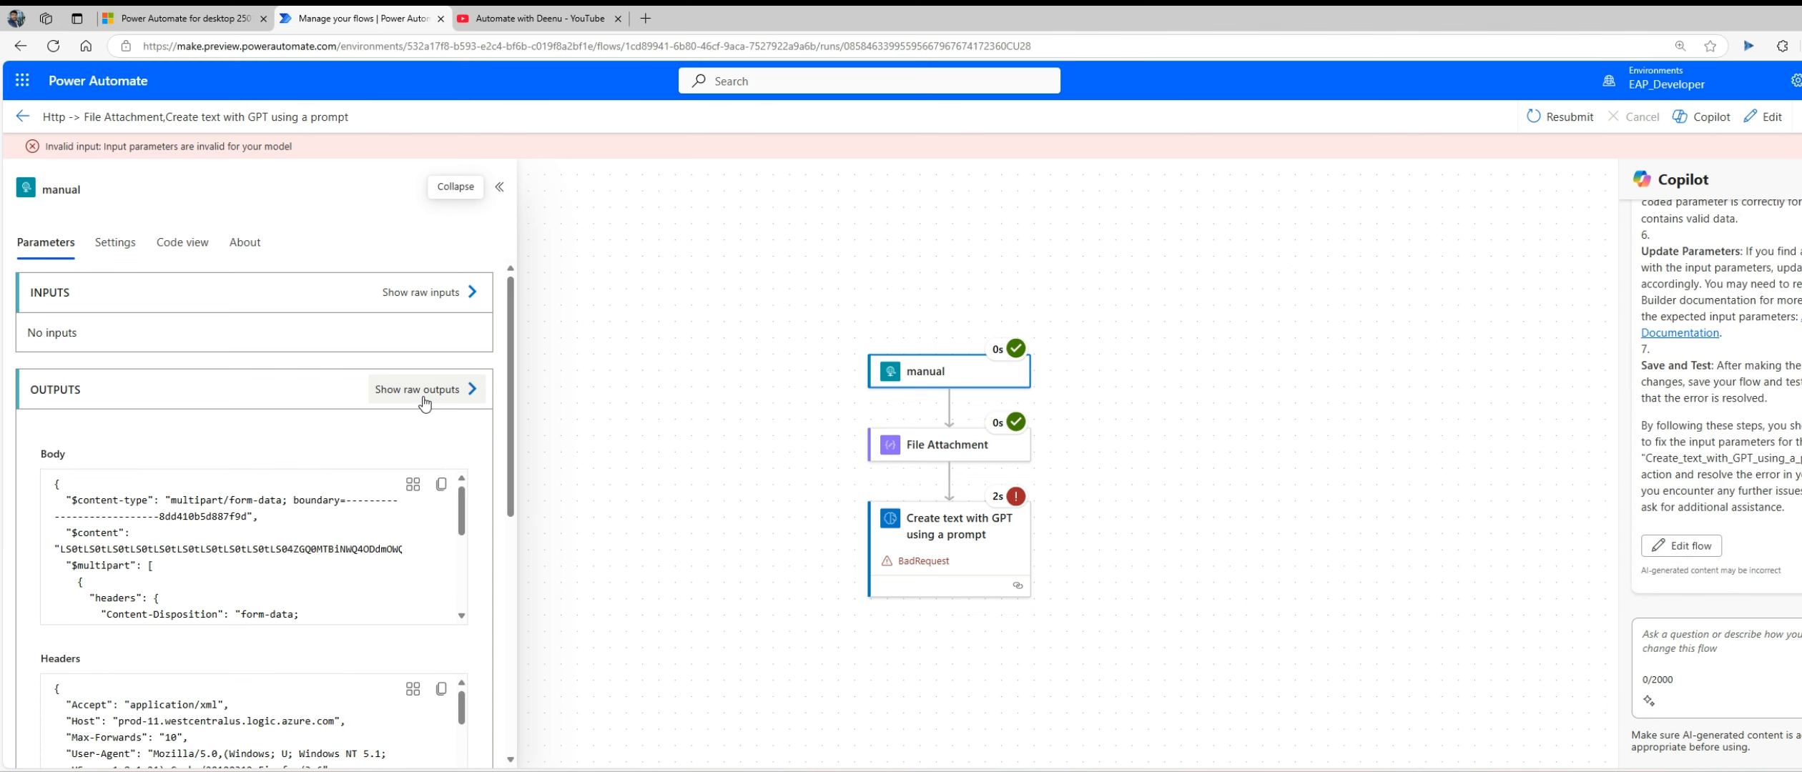
click(429, 293)
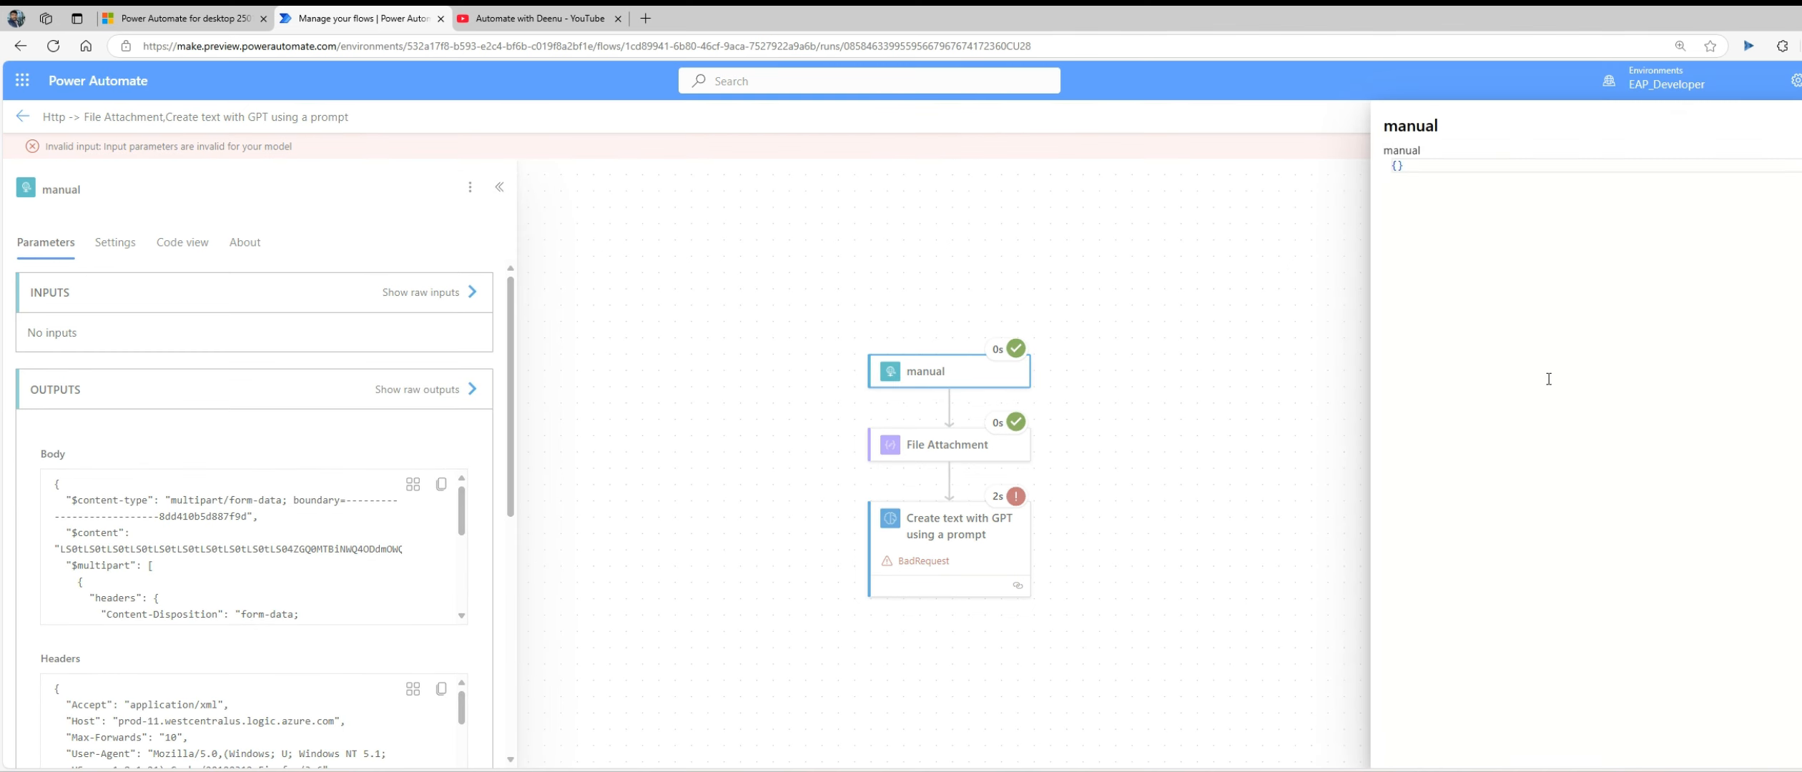
click(640, 354)
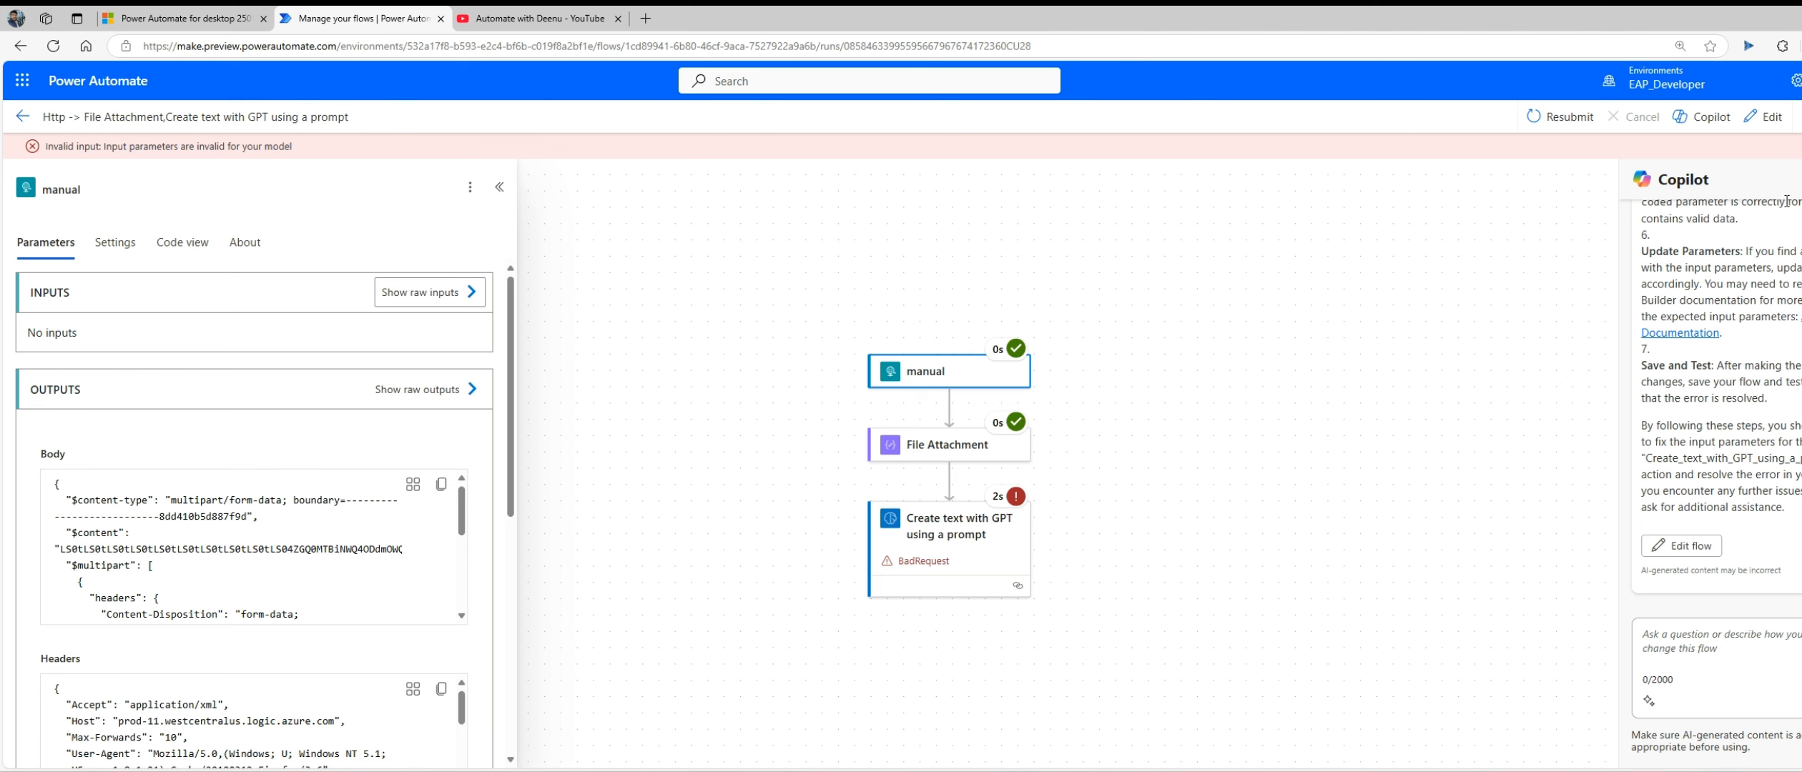
Step: Examine the attachment name and encoded content in the manual trigger's raw outputs, then close the output view
click(422, 389)
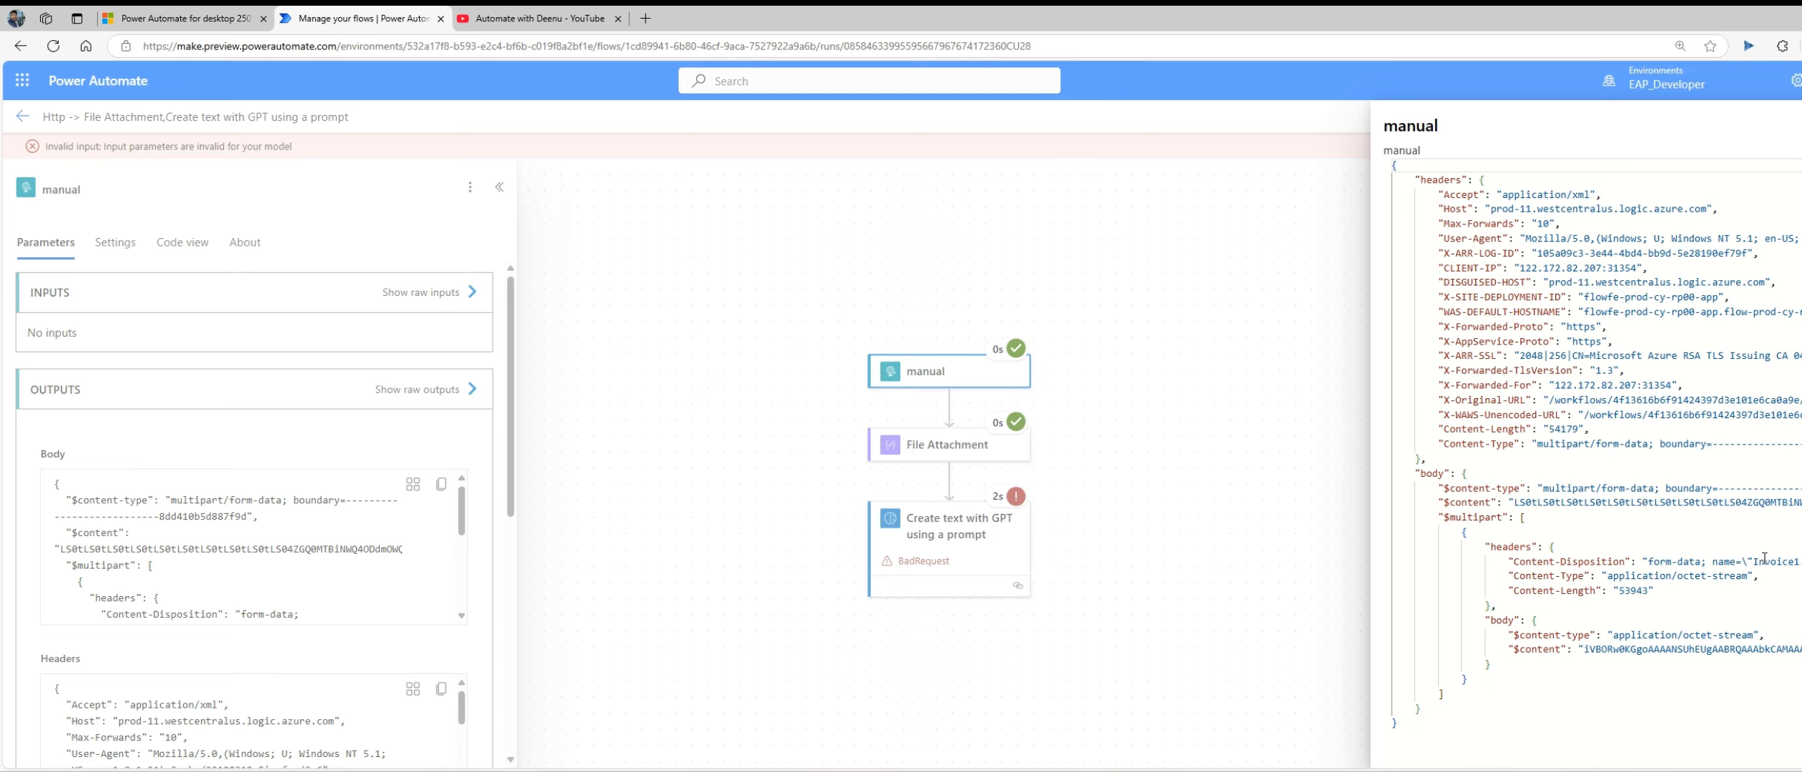
drag(1752, 561, 1801, 561)
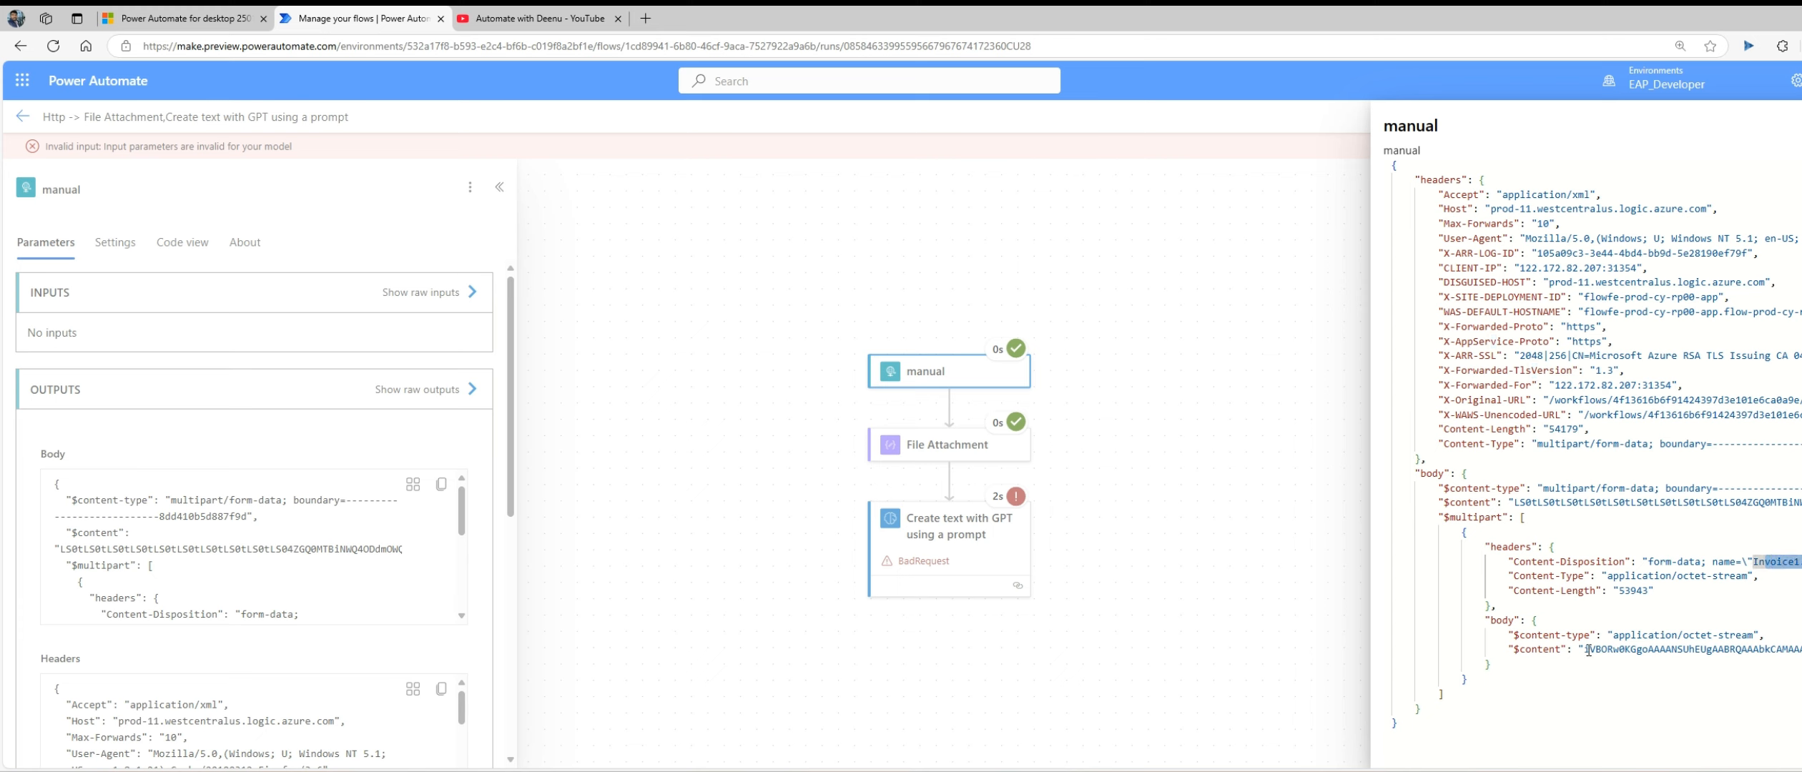
drag(1583, 648, 1798, 648)
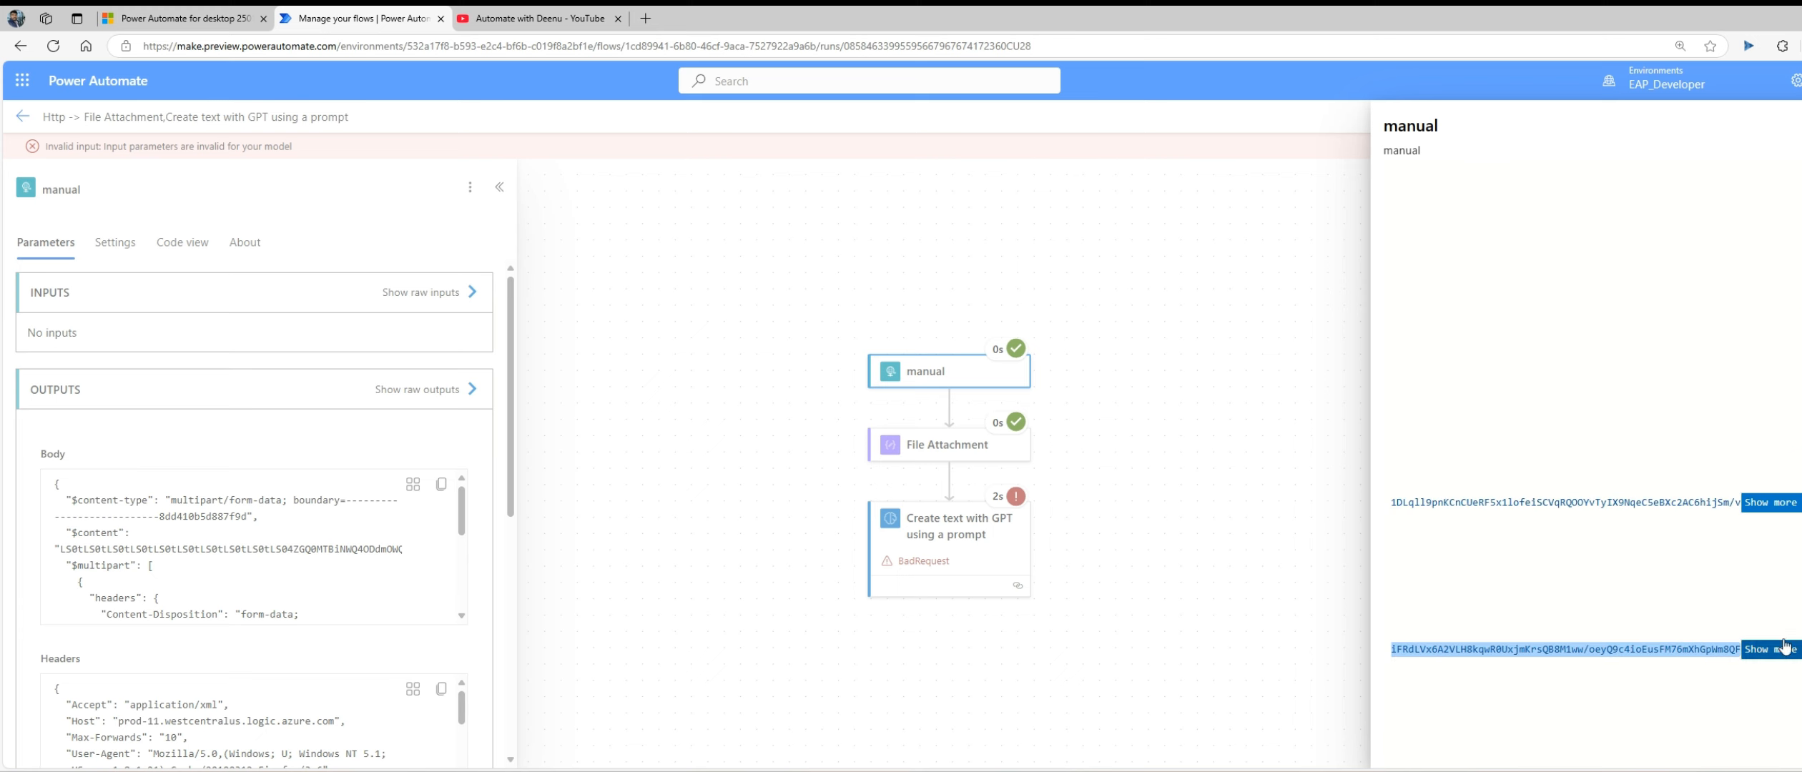
click(1765, 617)
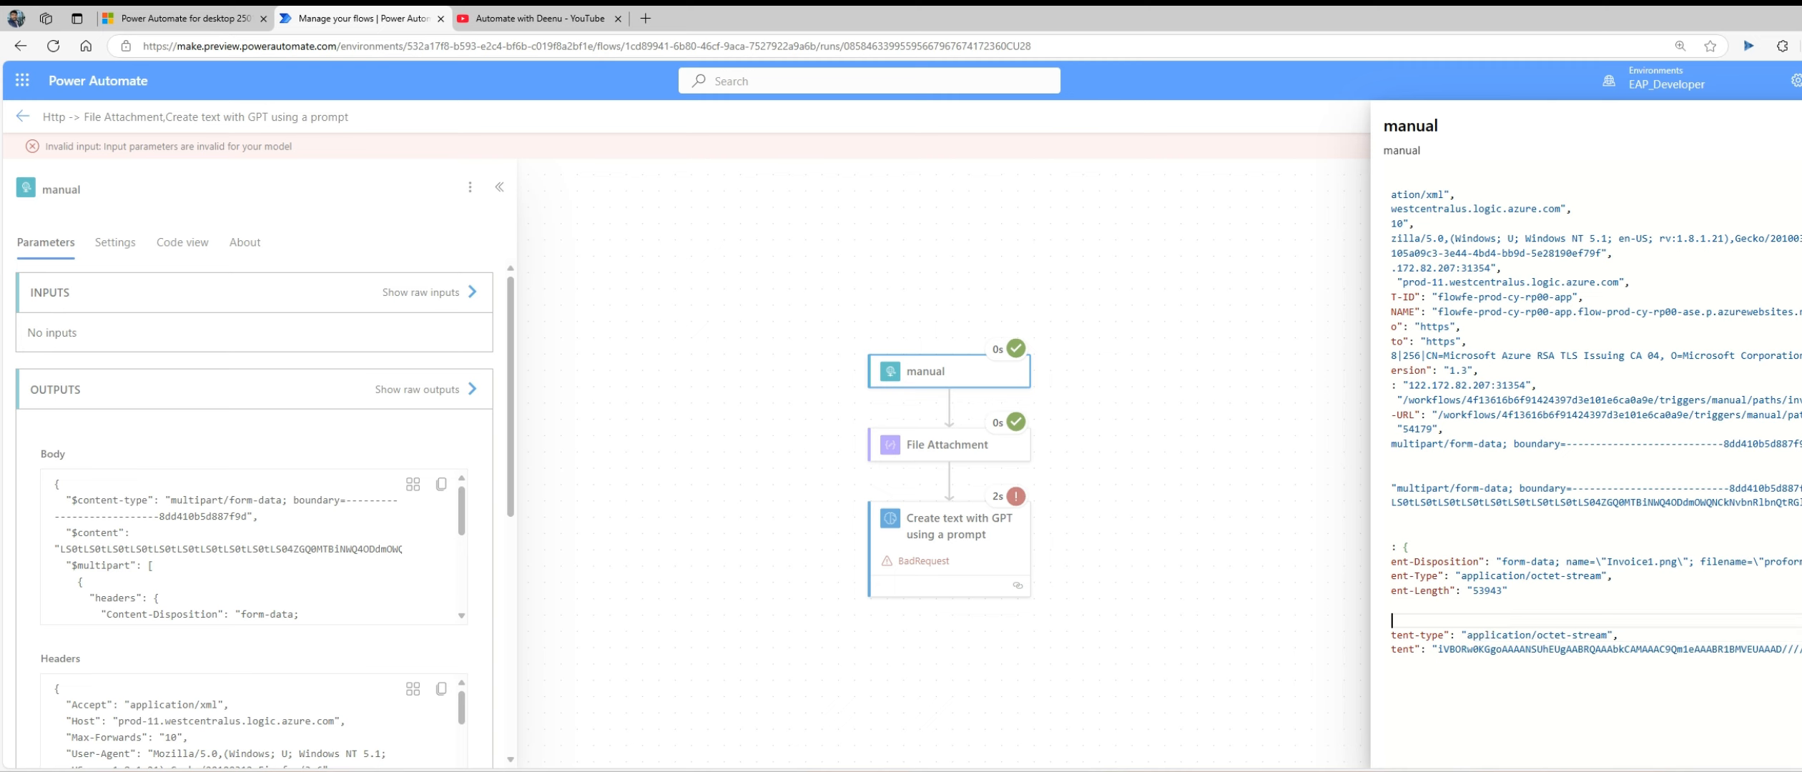
drag(1514, 648, 1320, 644)
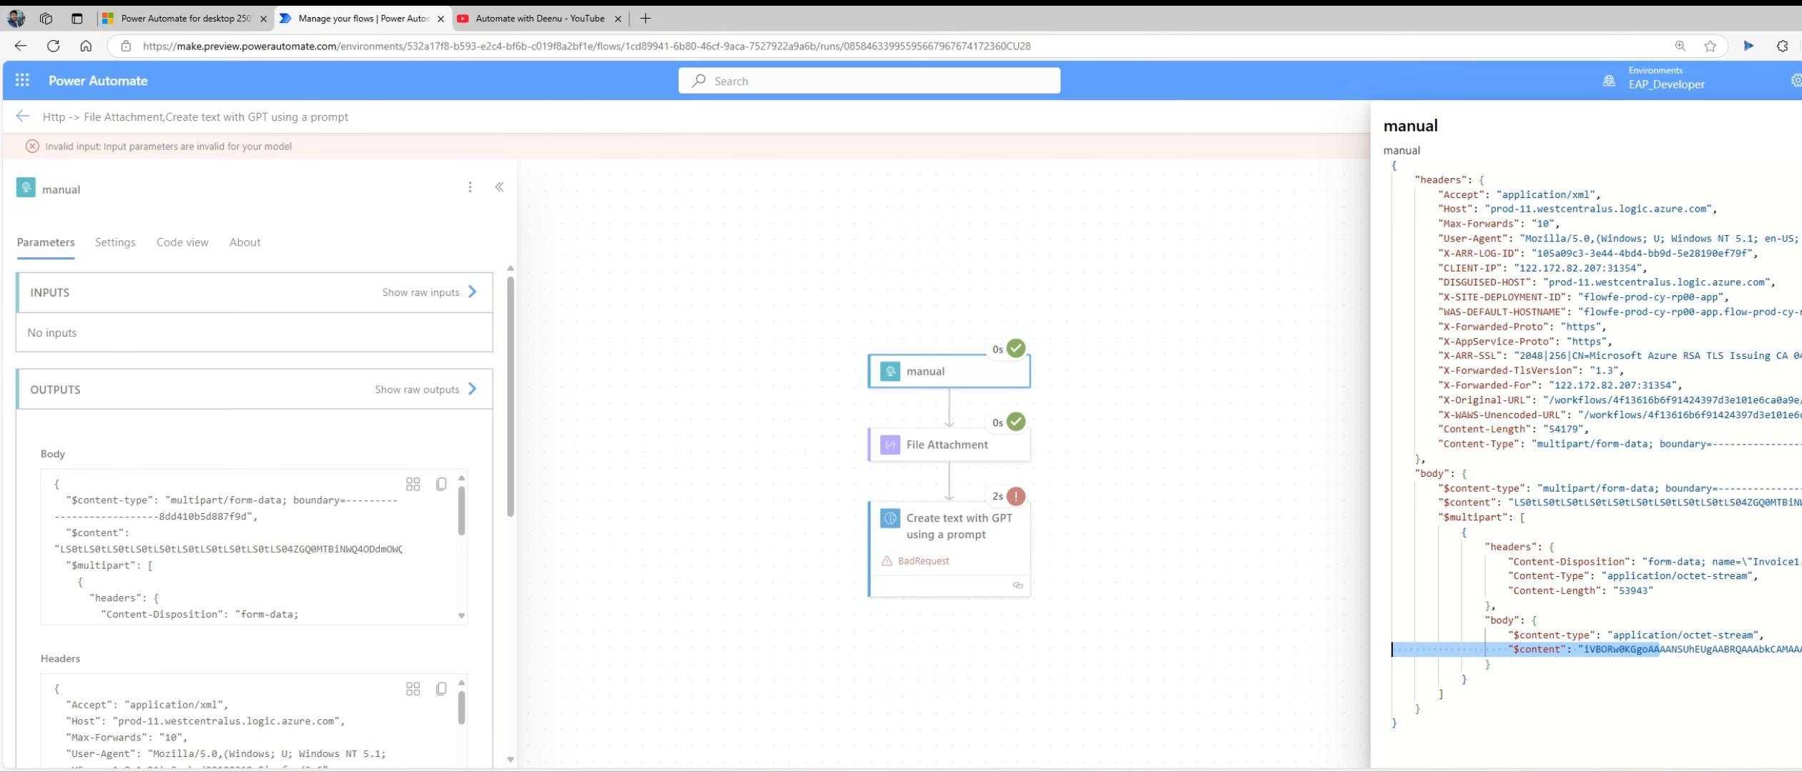
click(1798, 125)
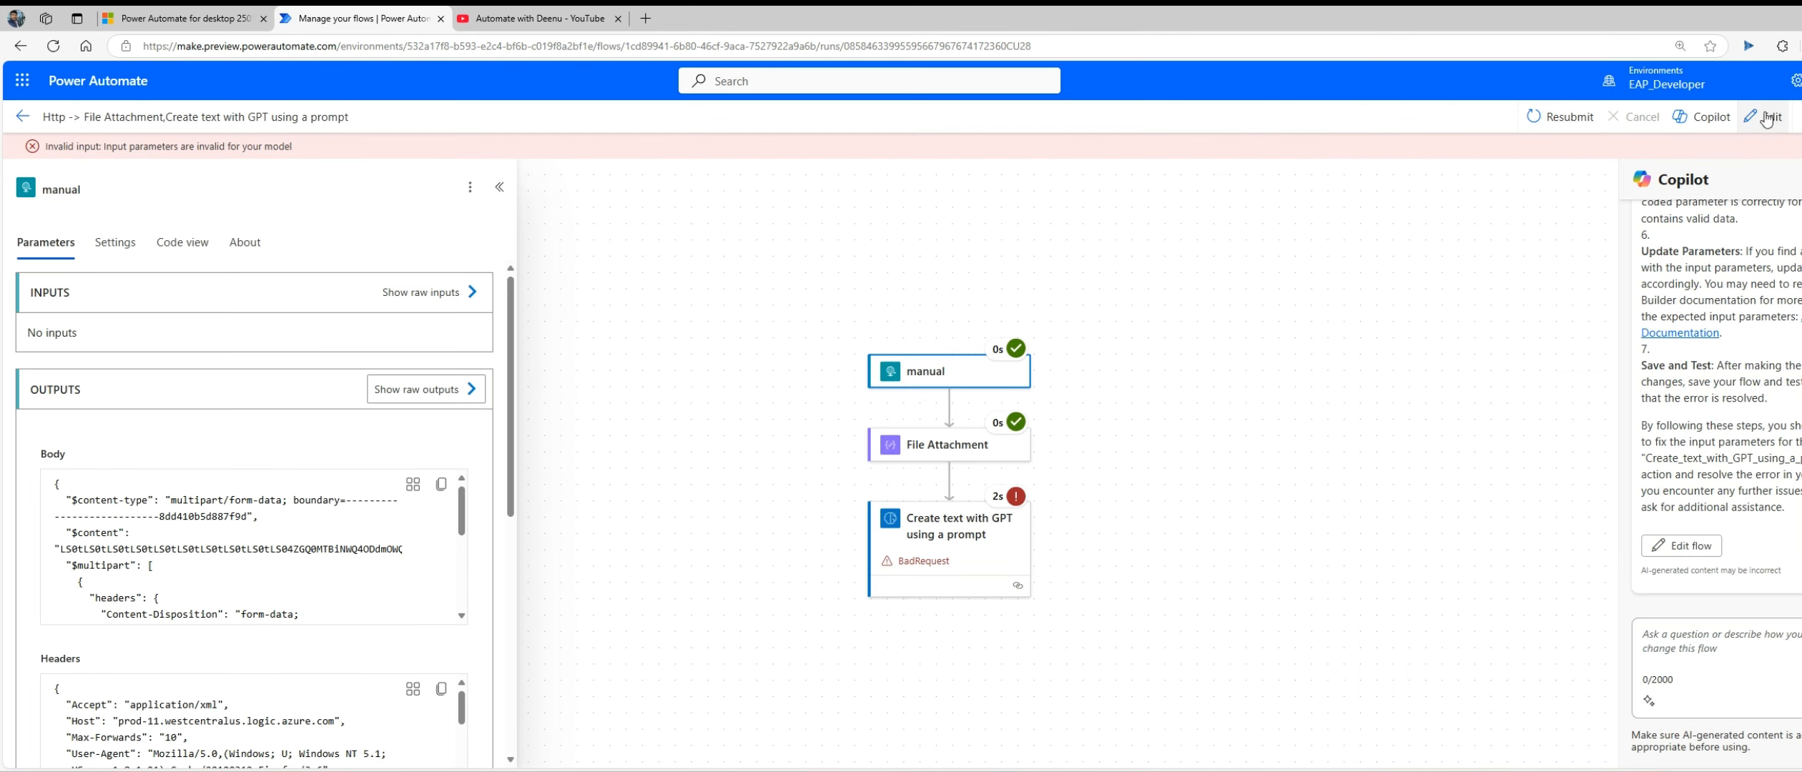
Step: Open the cloud flow for editing, clear the File Attachment action's test input, and open the expression editor for it
click(1766, 117)
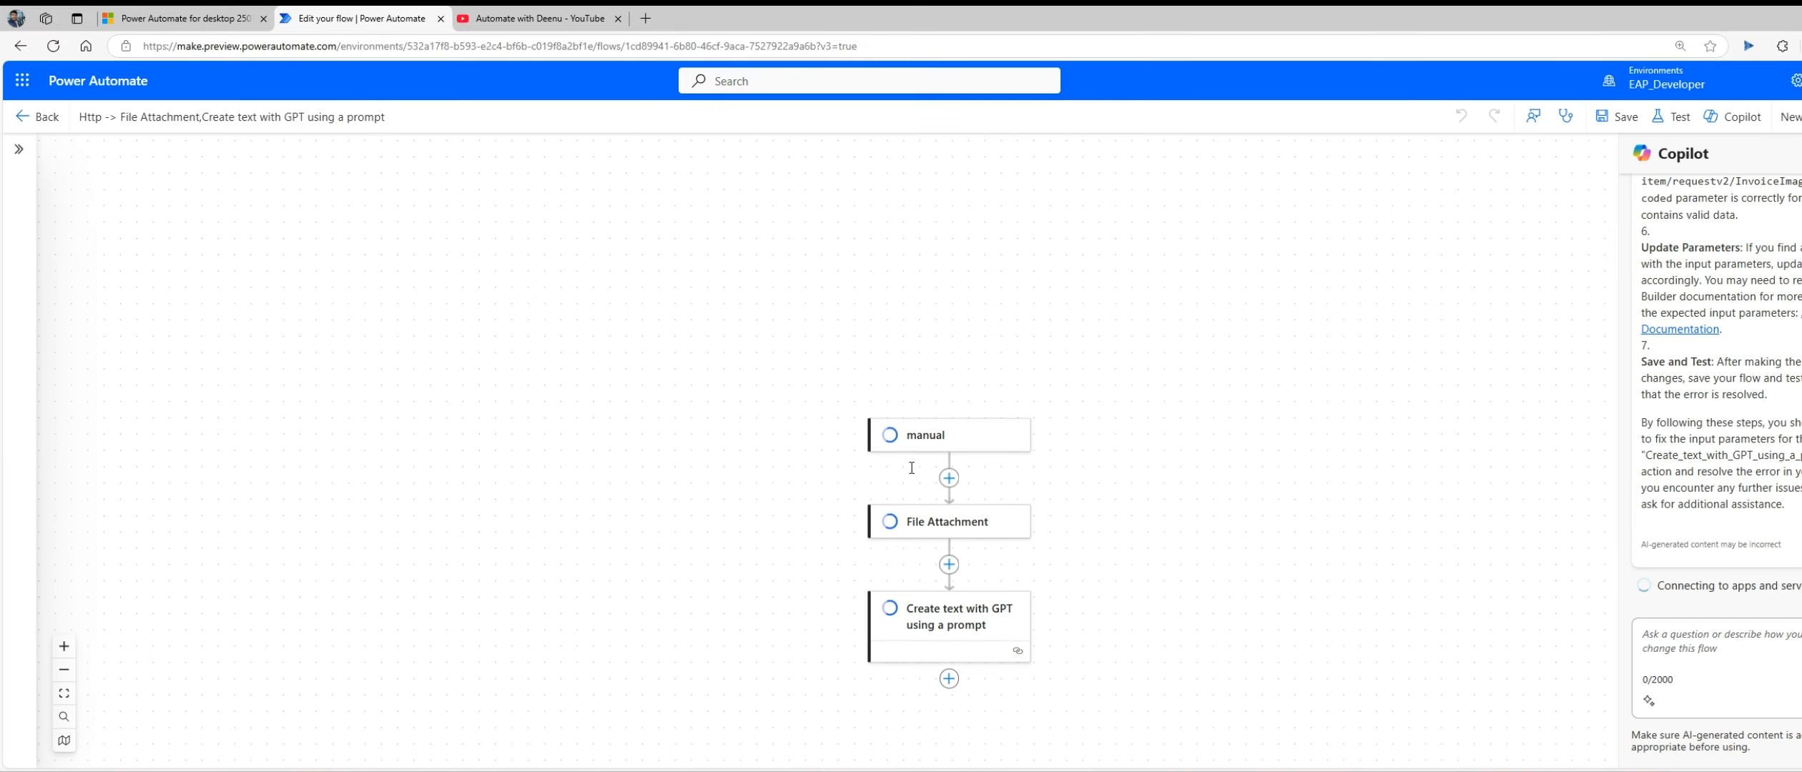
click(948, 526)
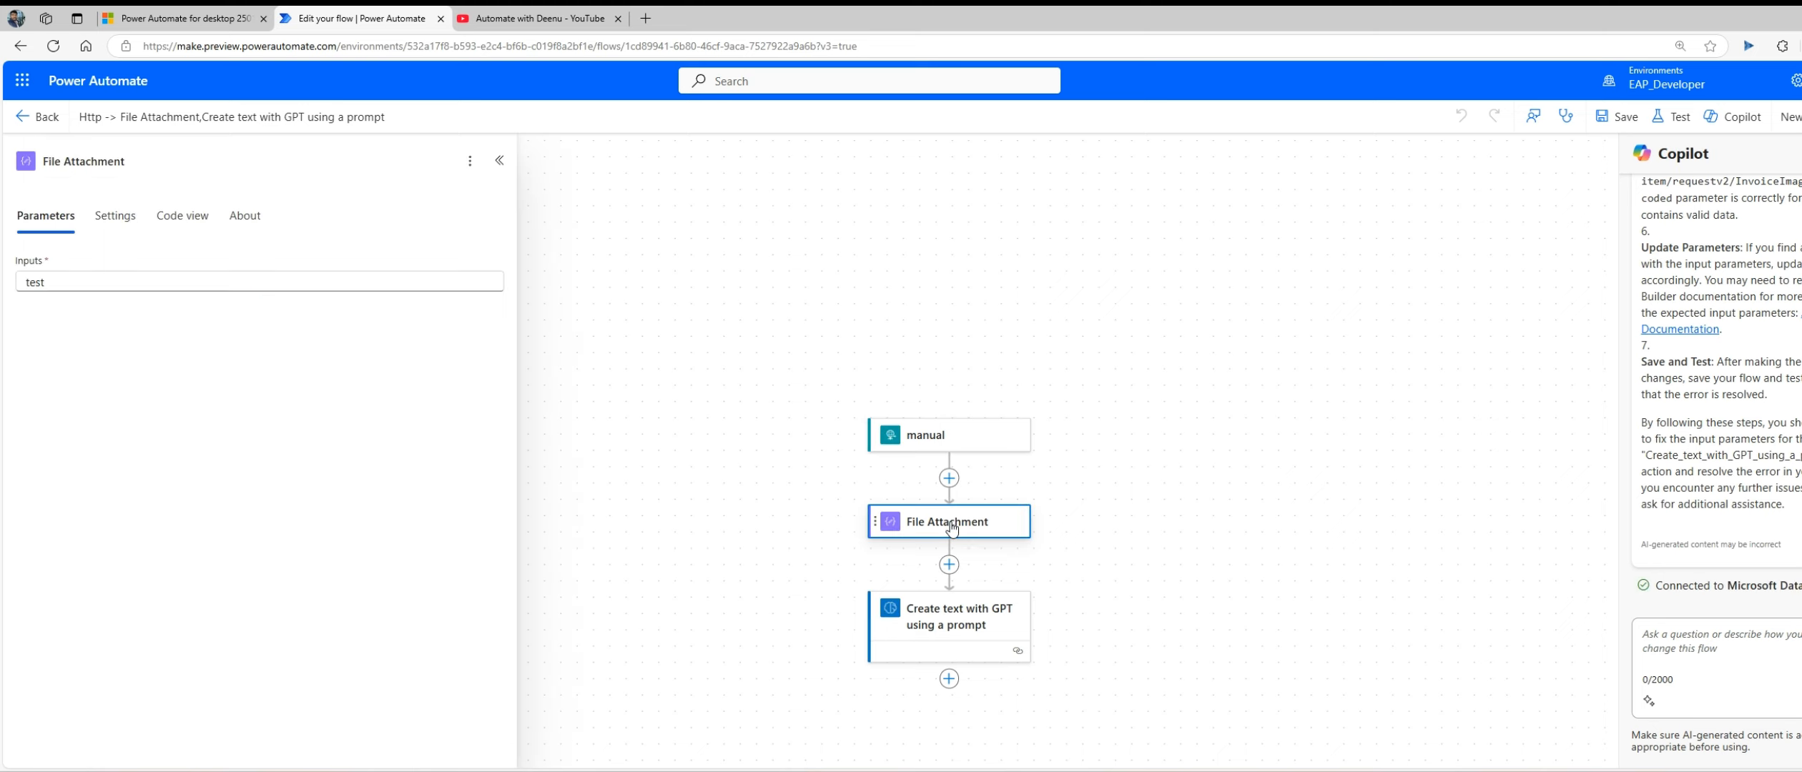
drag(262, 279, 6, 282)
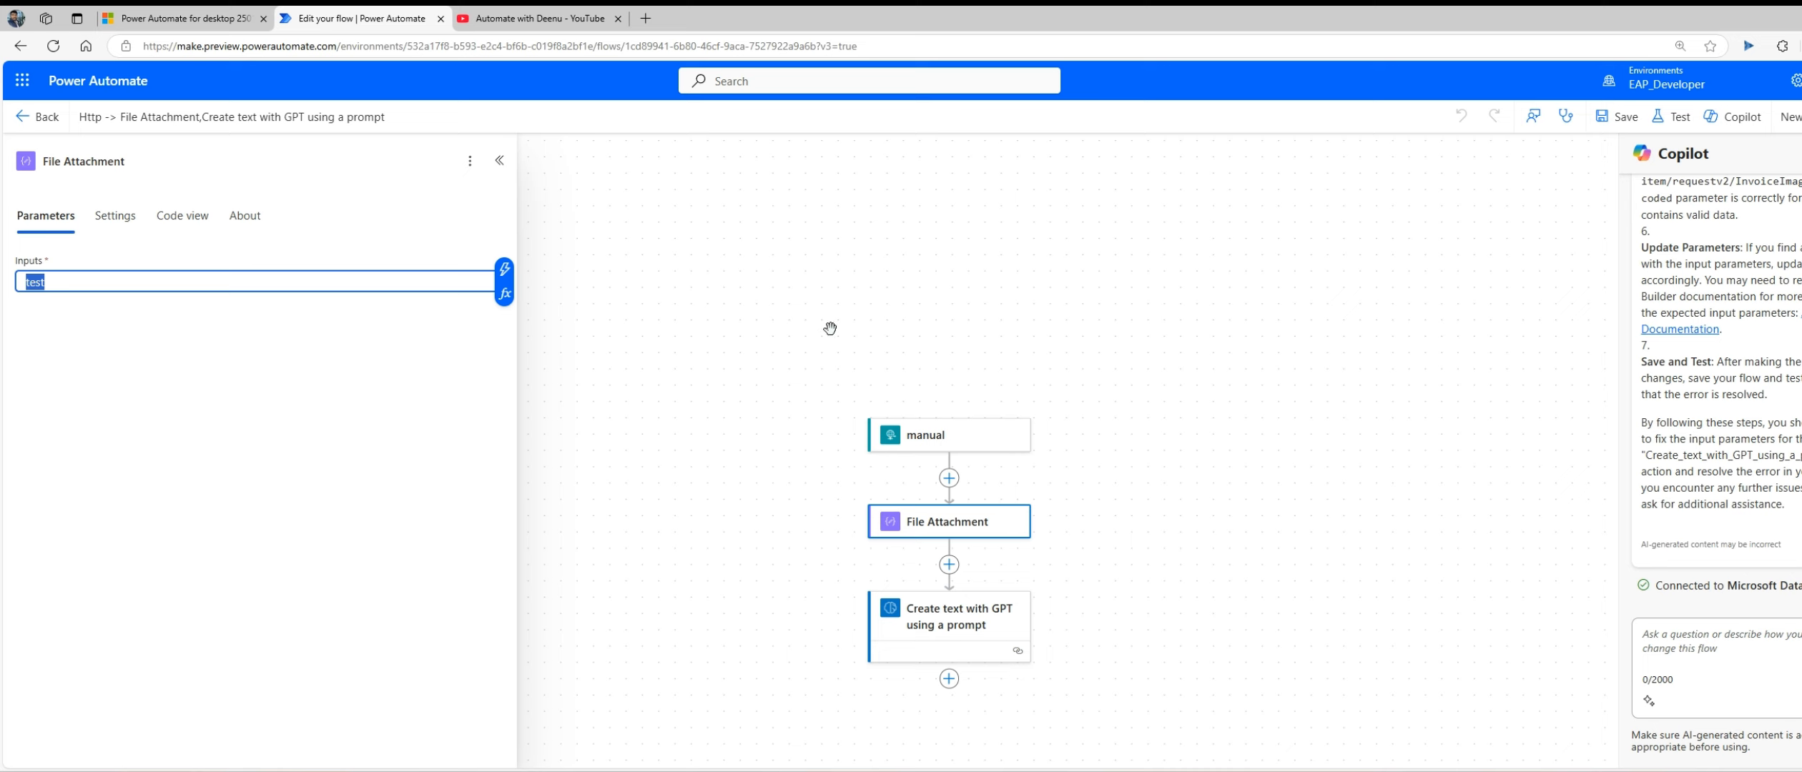
key(BackSpace)
click(512, 298)
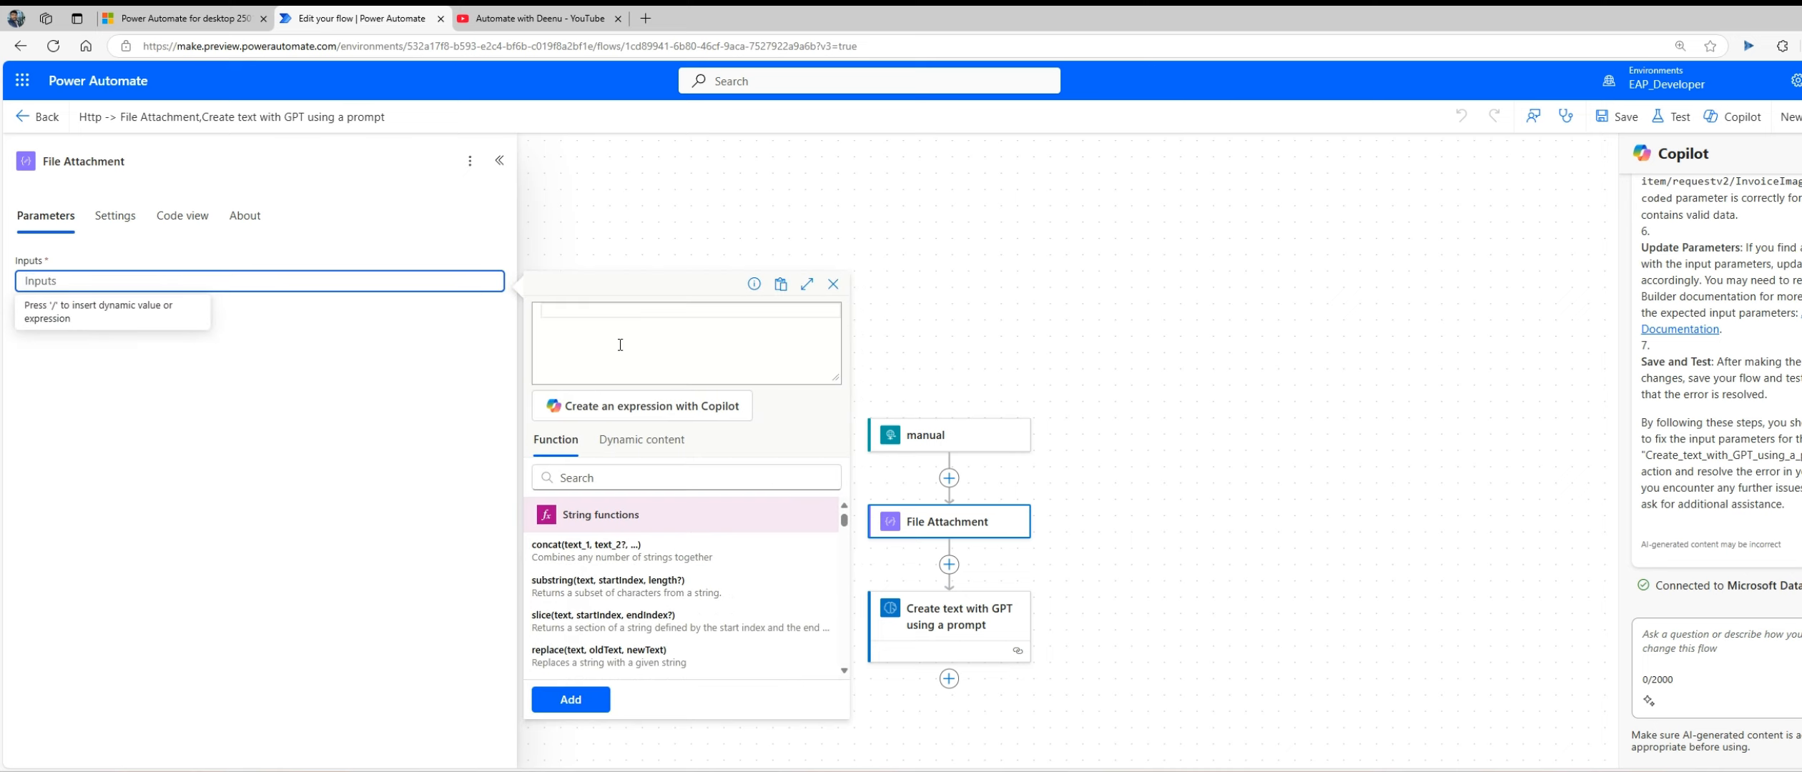
click(611, 322)
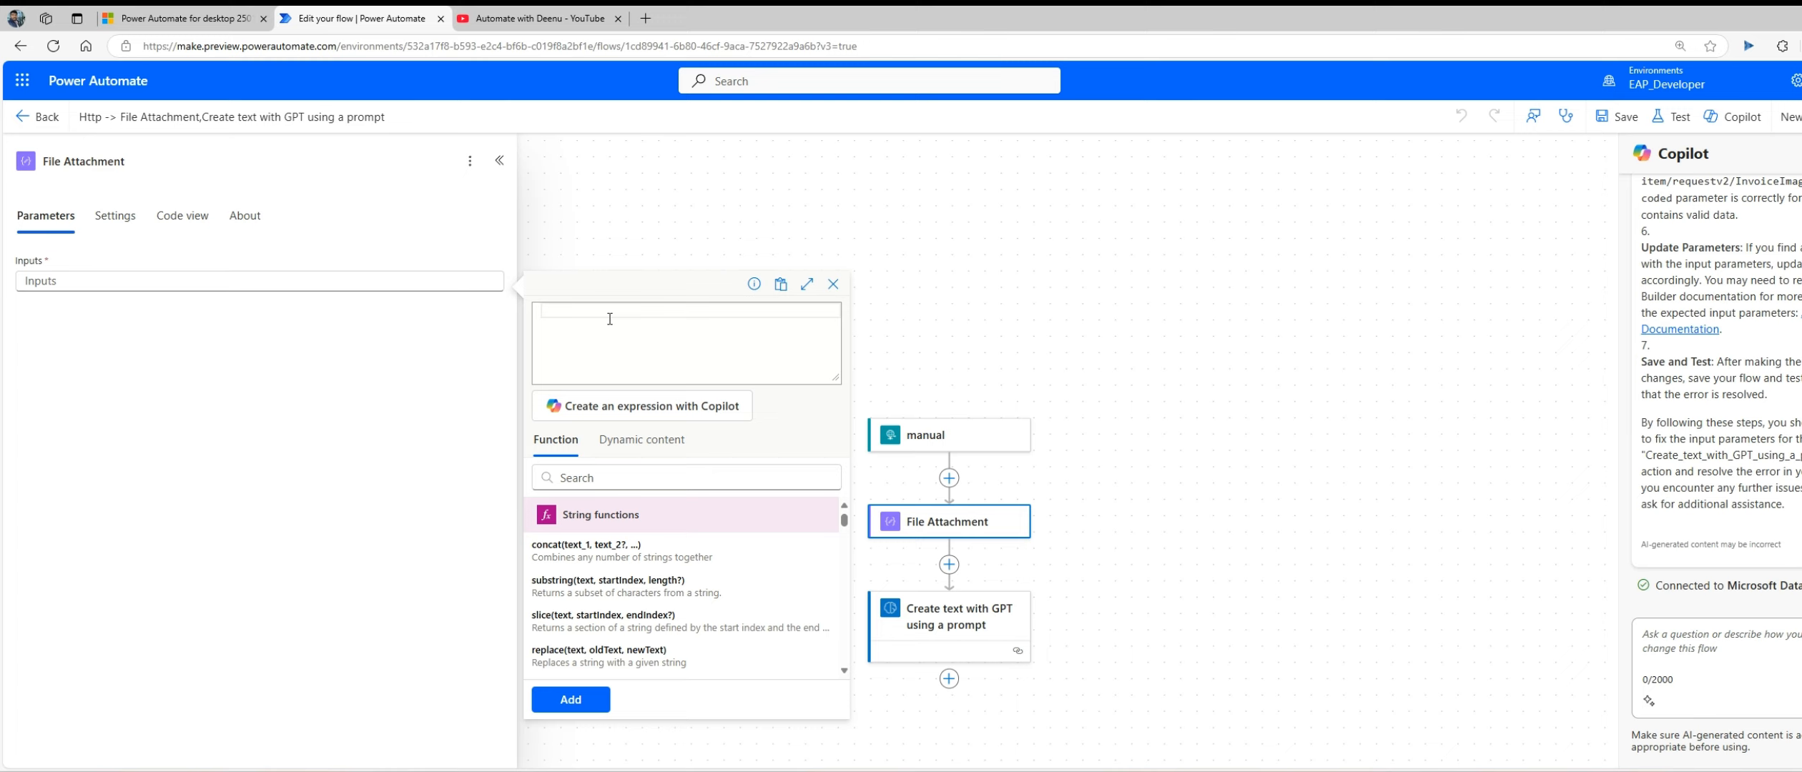
key(BackSpace)
text(trigg)
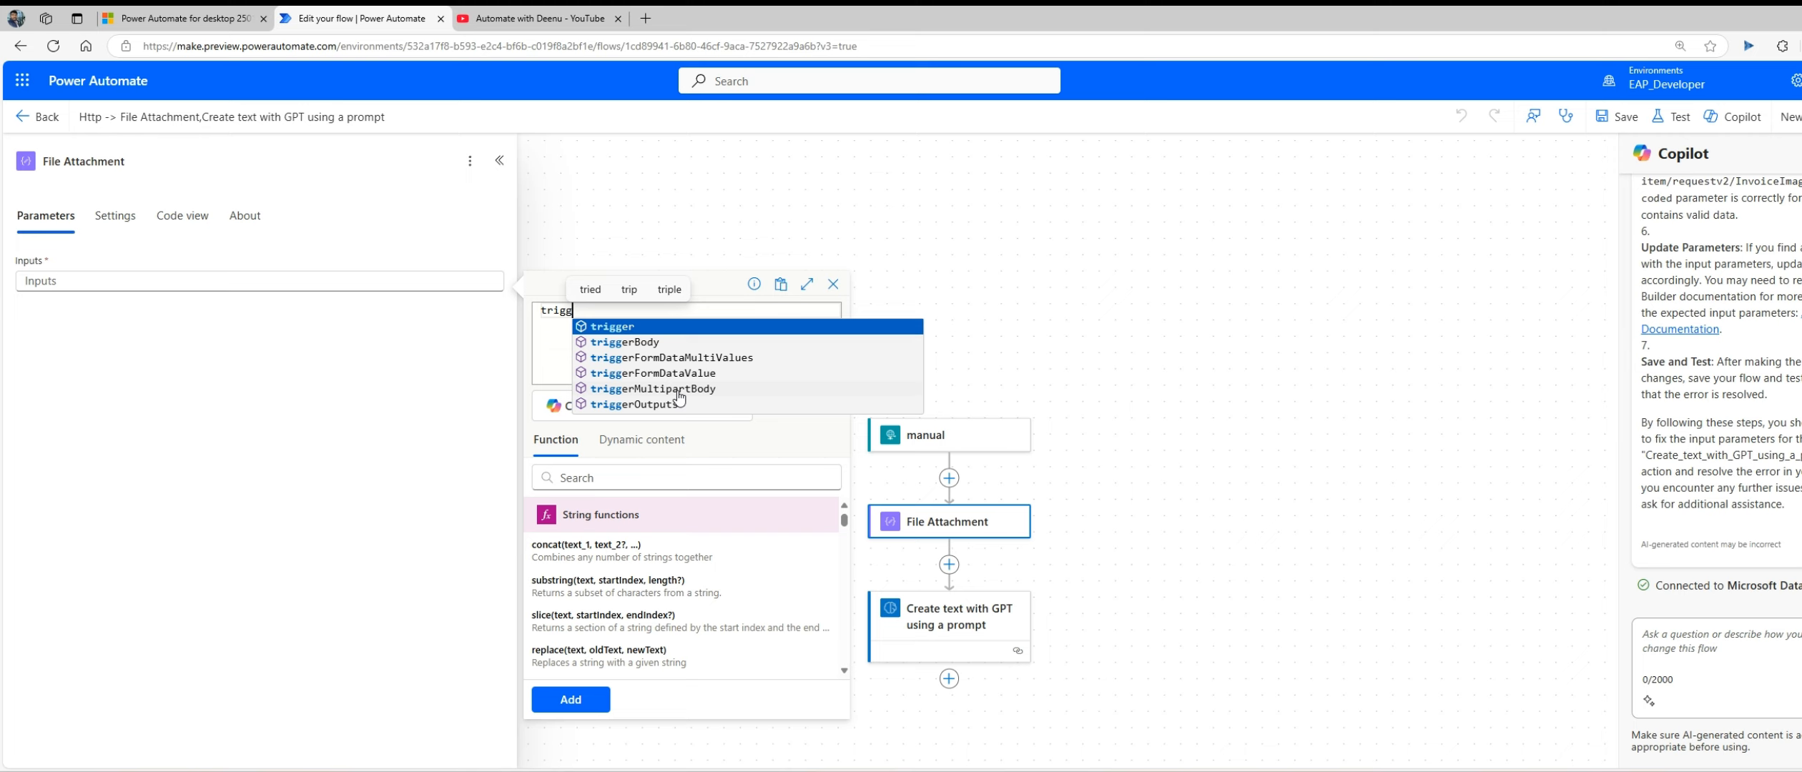
click(681, 390)
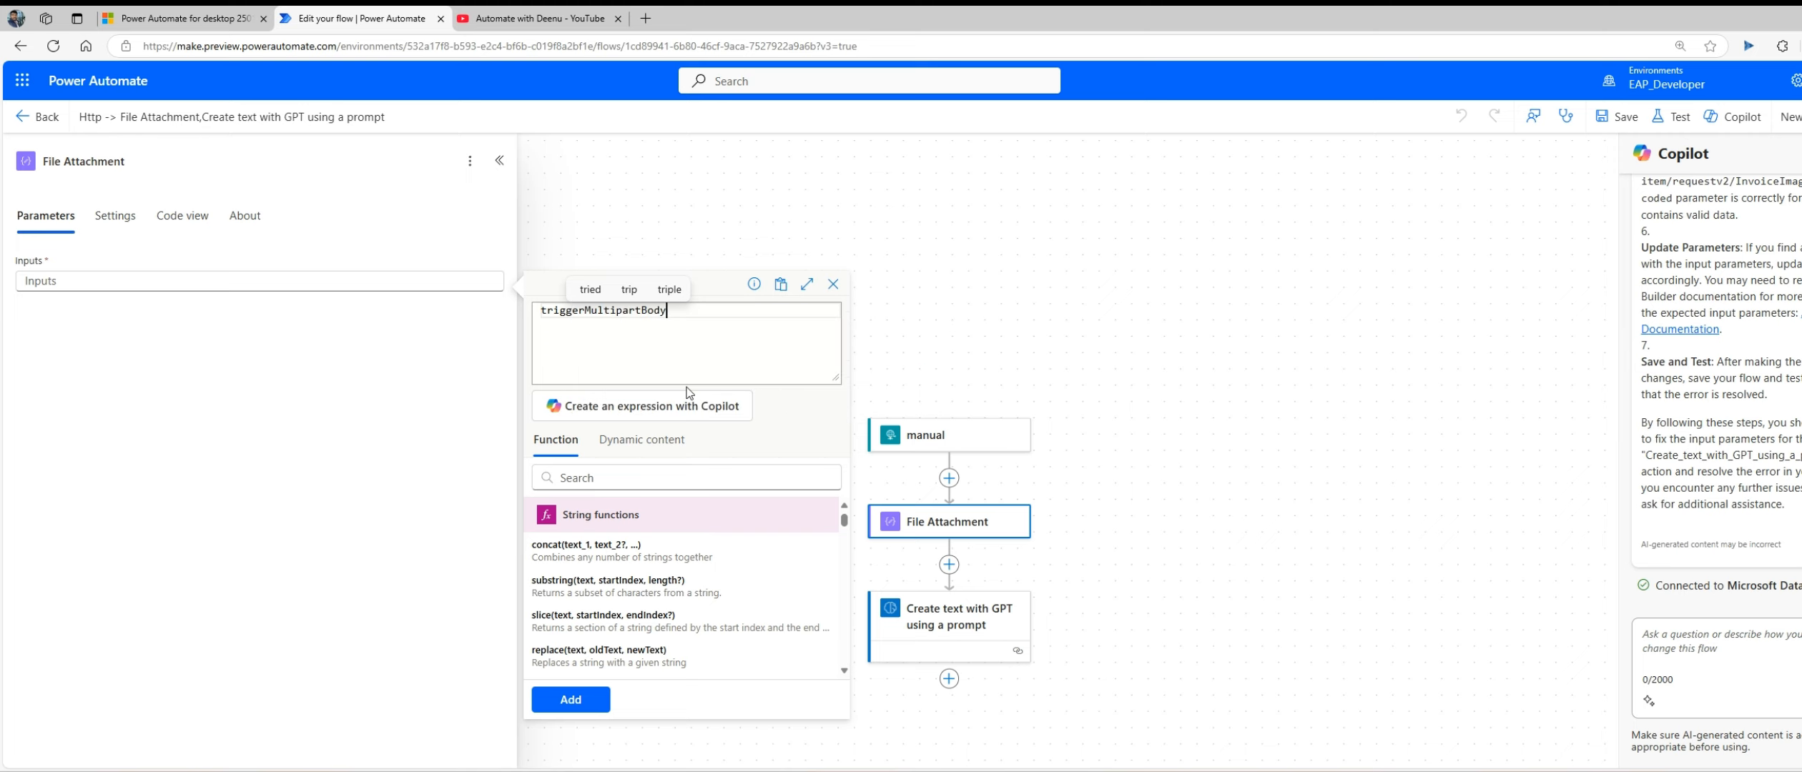
text(()
key(BackSpace)
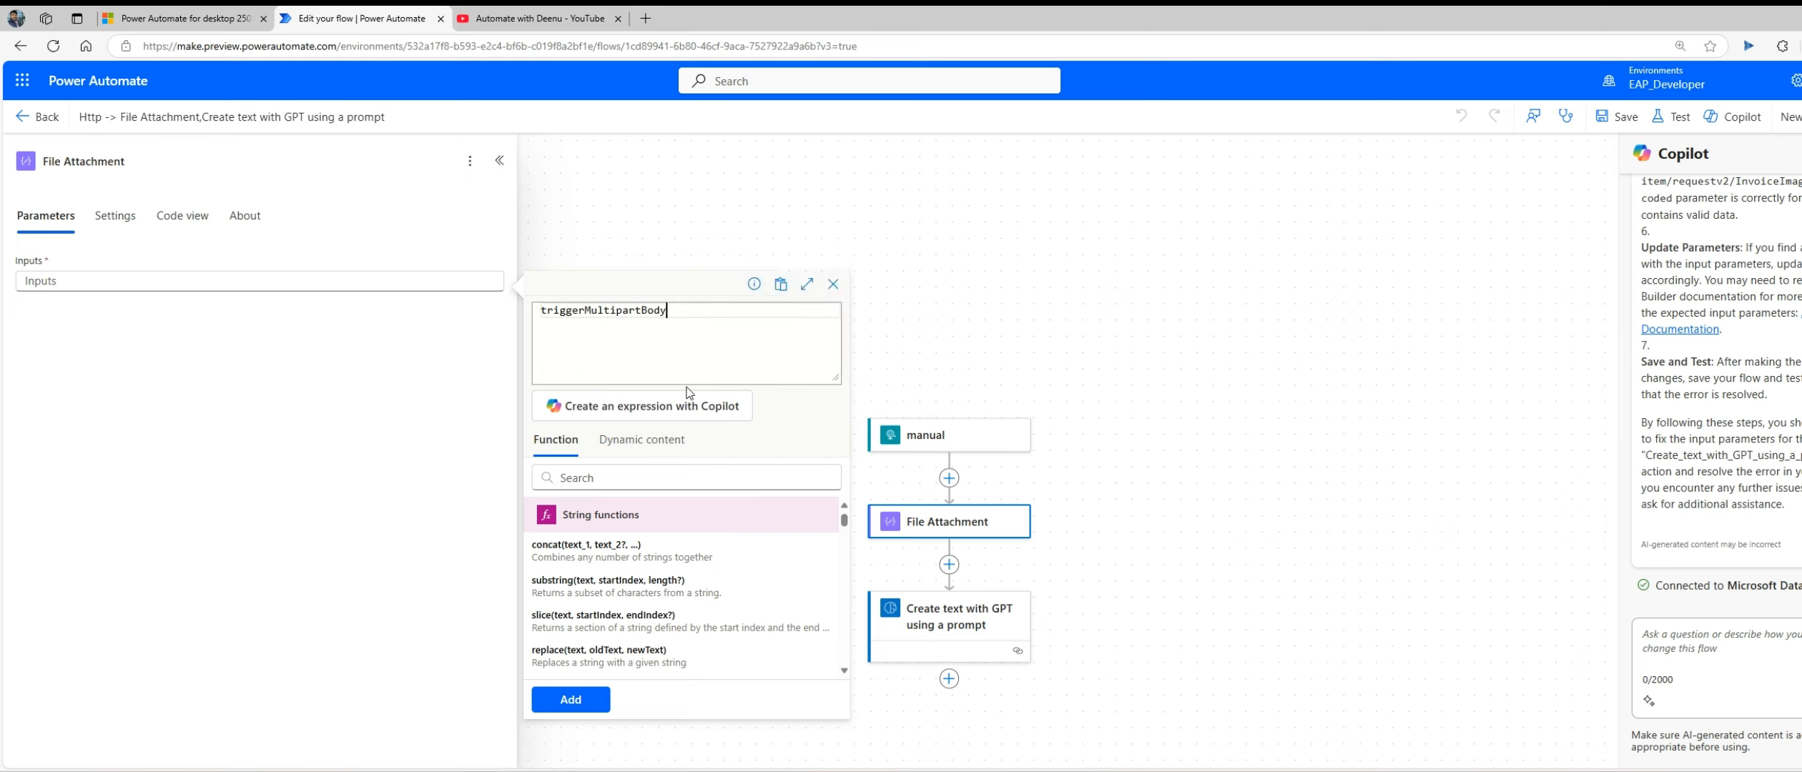
text((0)
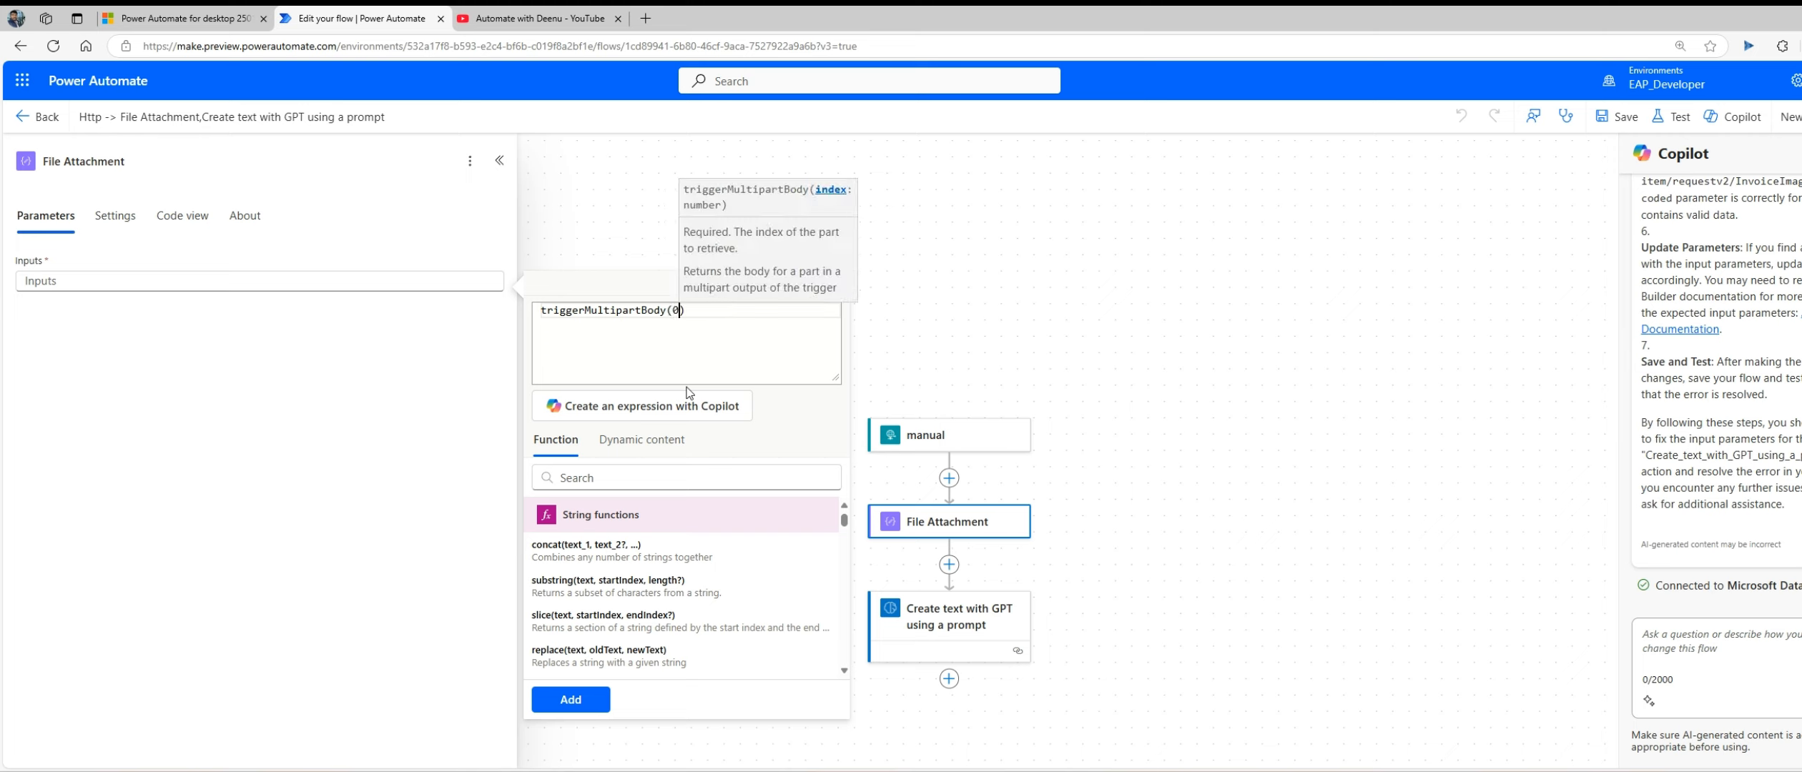
text())
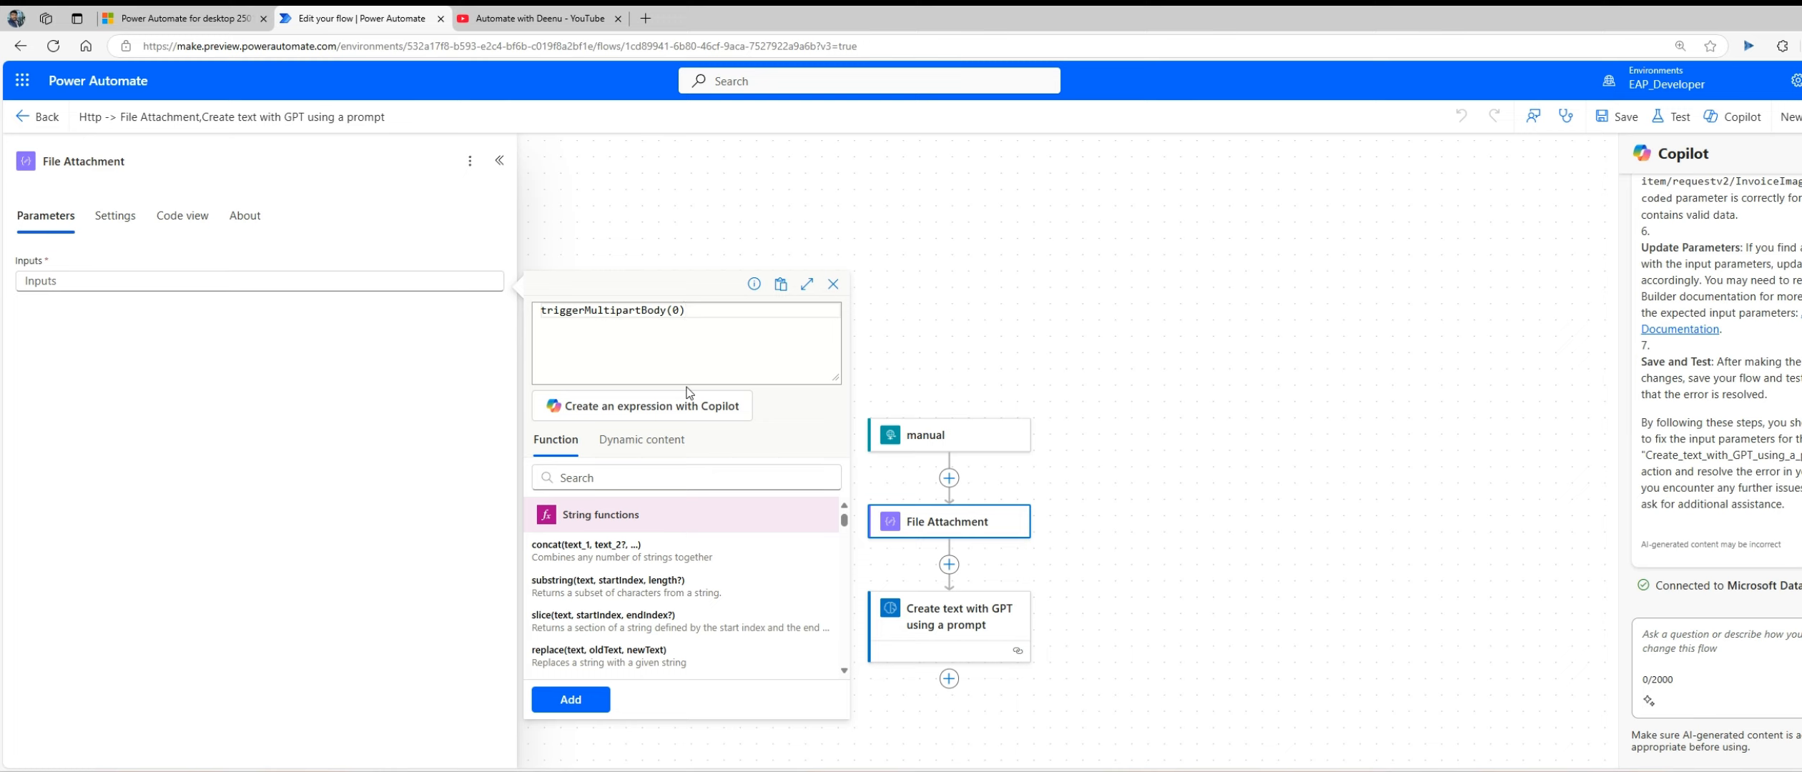
text([)
text(@content)
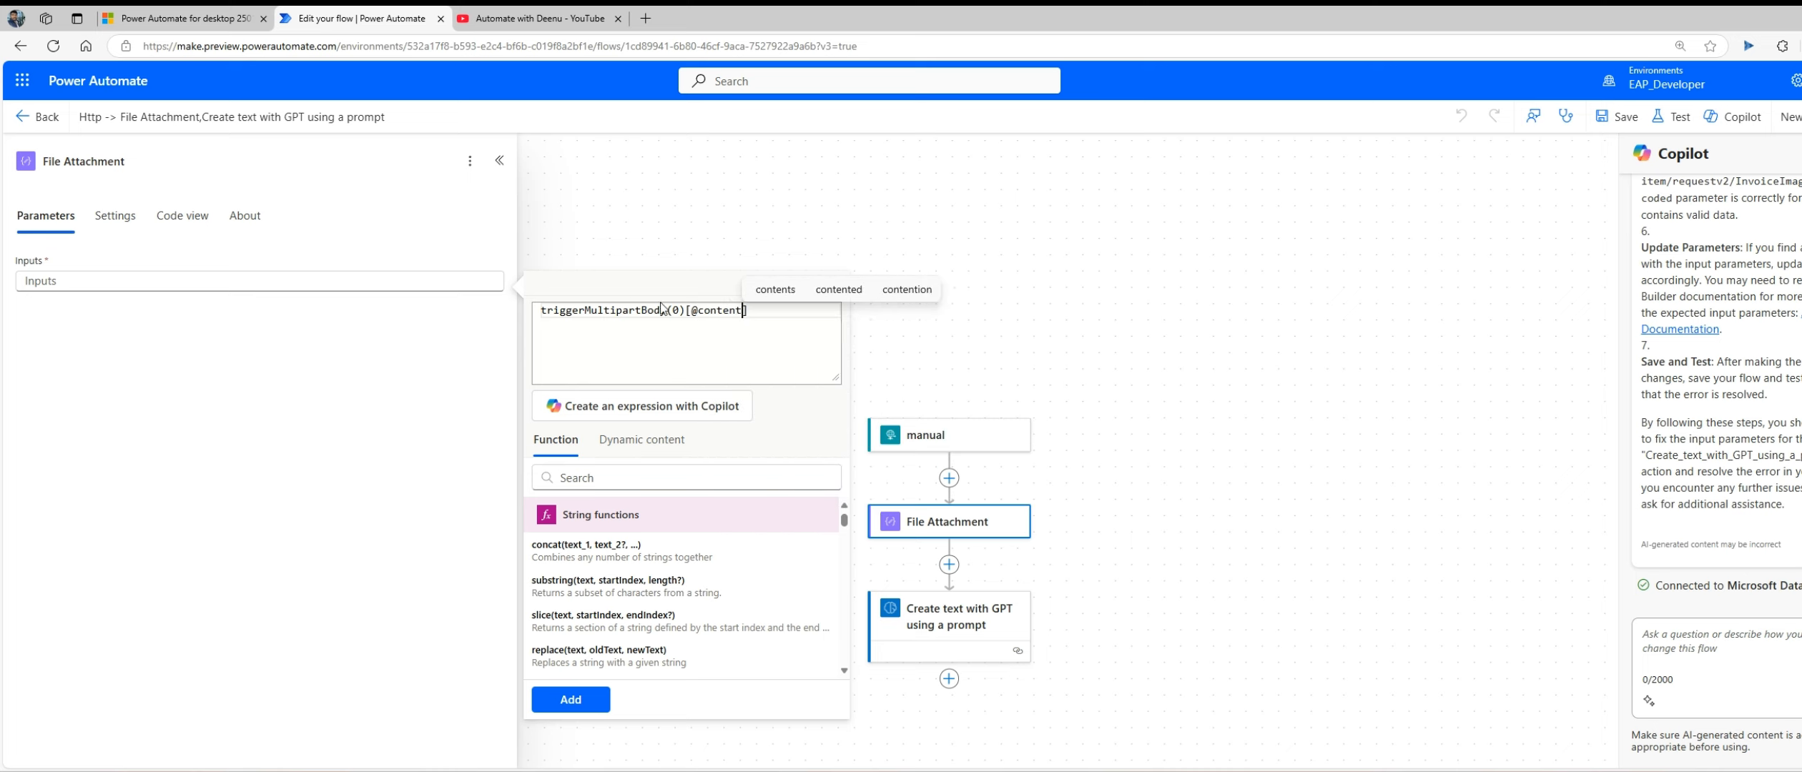
click(691, 311)
text(')
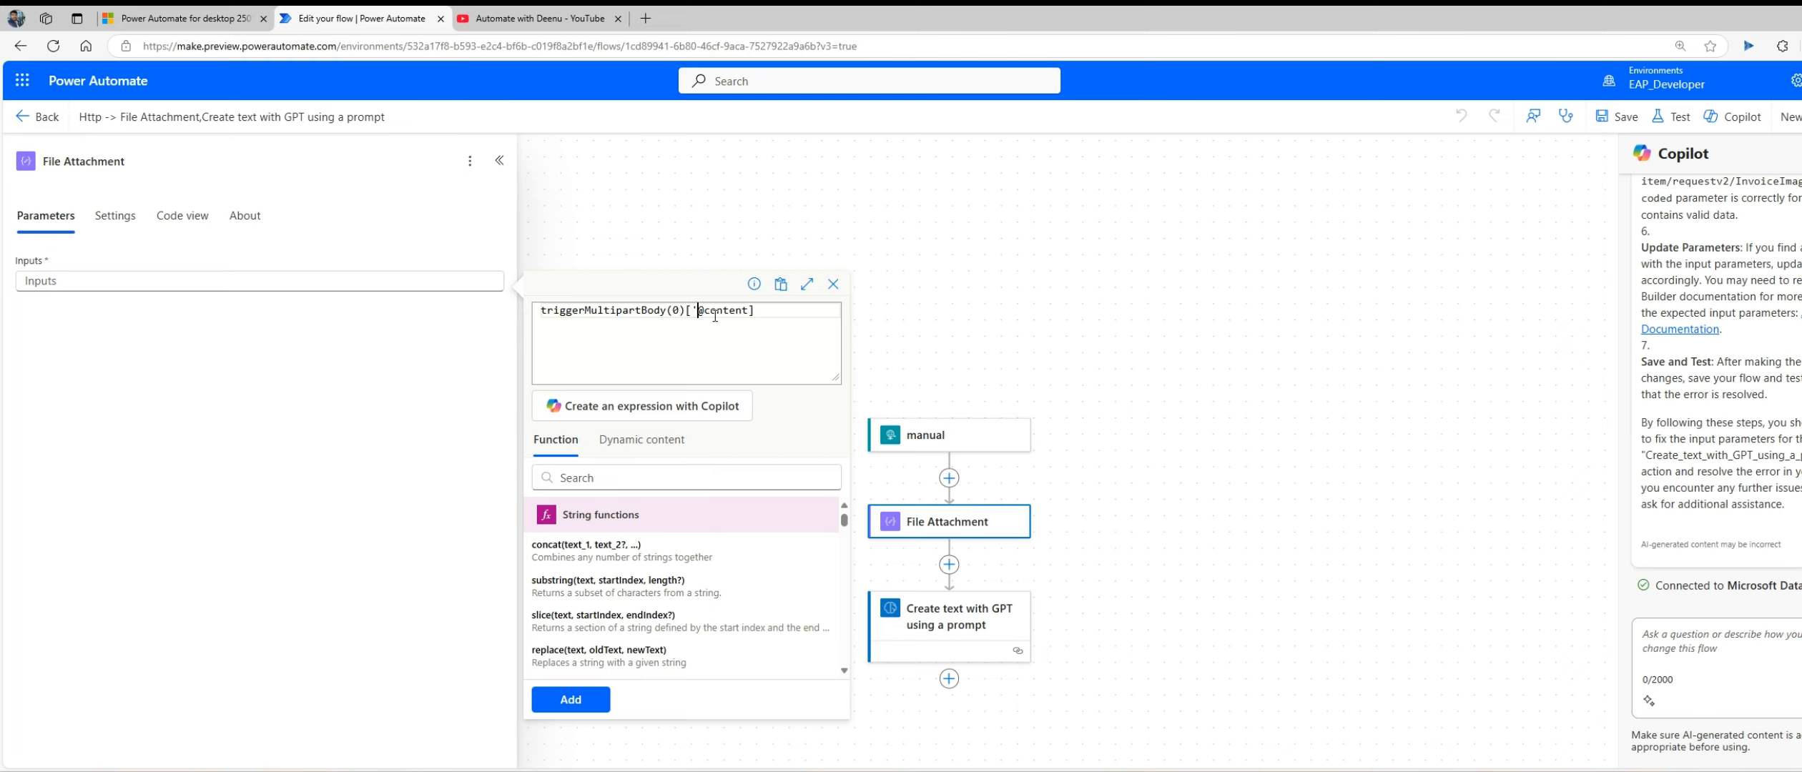
text(')
Step: Wrap the trigger body expression in base64ToBinary() and add it to the File Attachment input
double_click(547, 312)
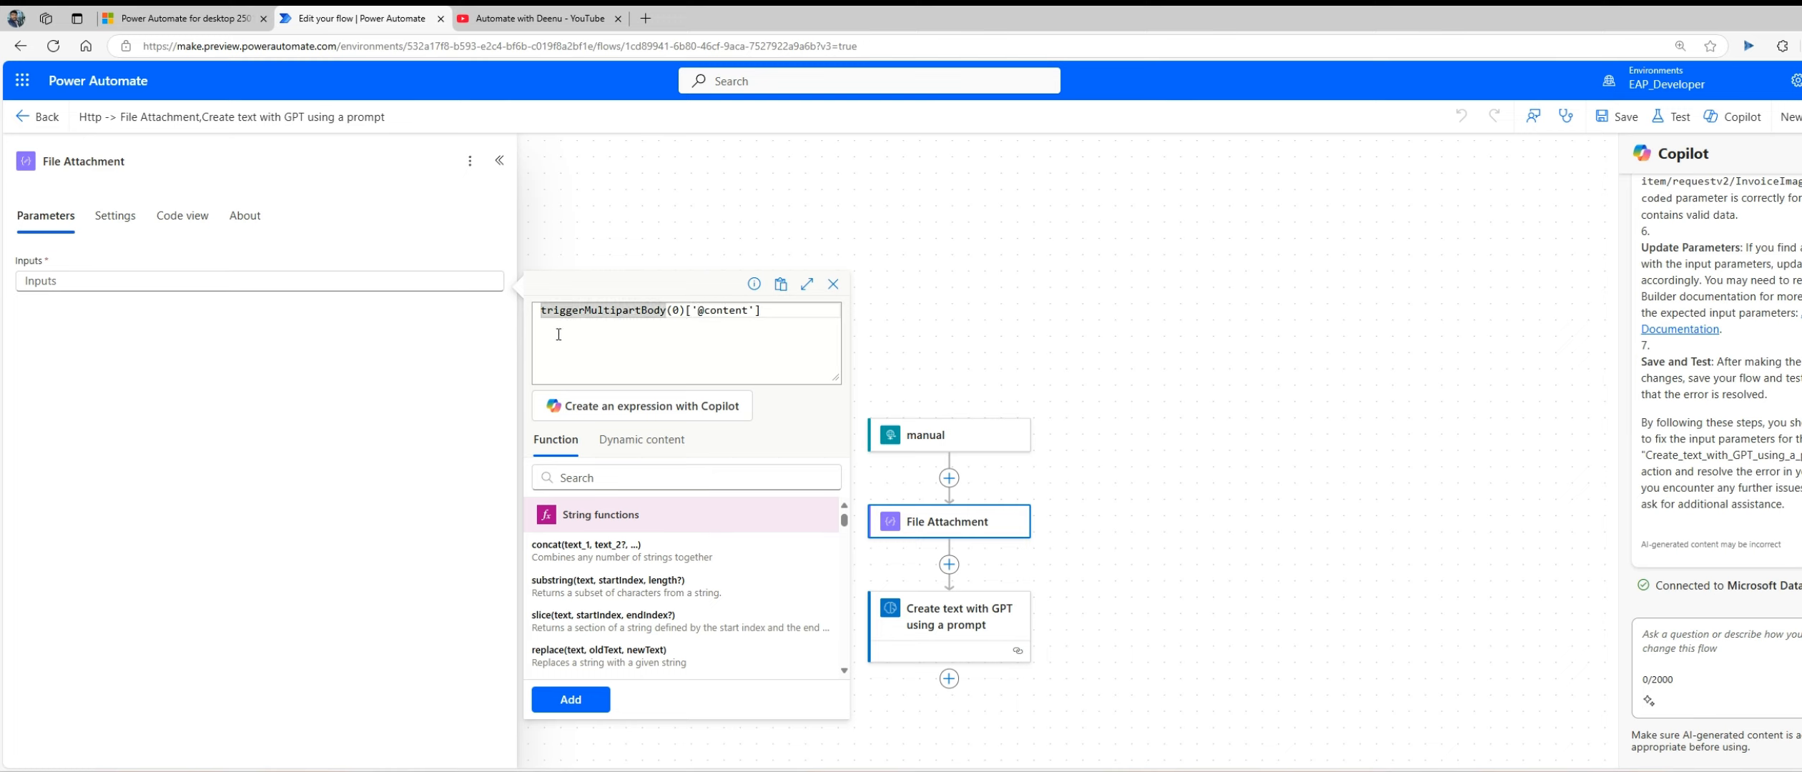
text((0)
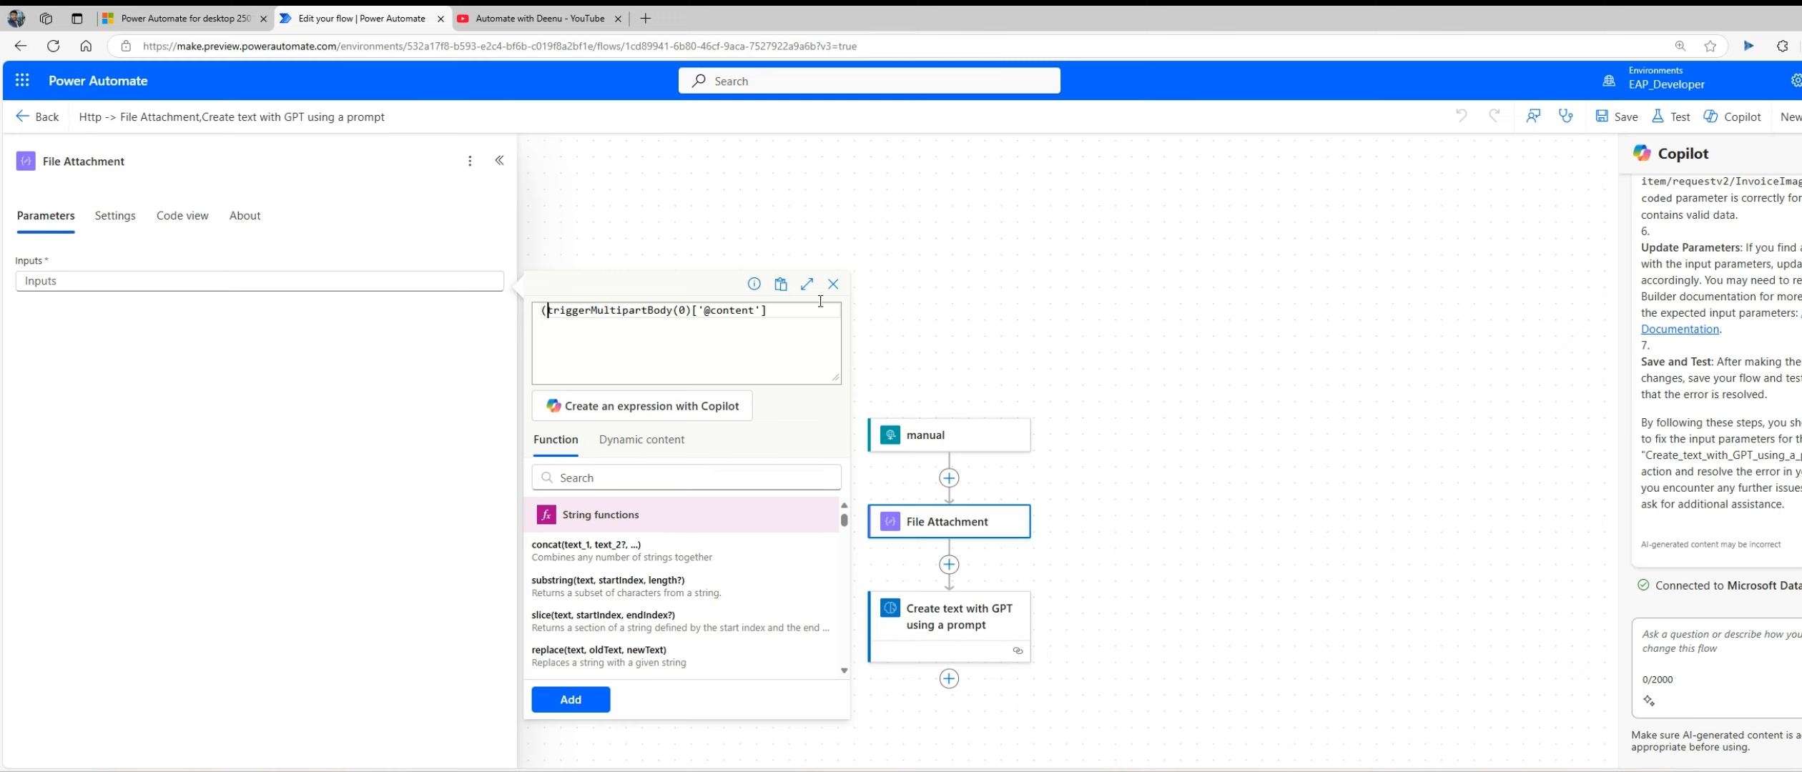
text())
click(545, 312)
text(bas)
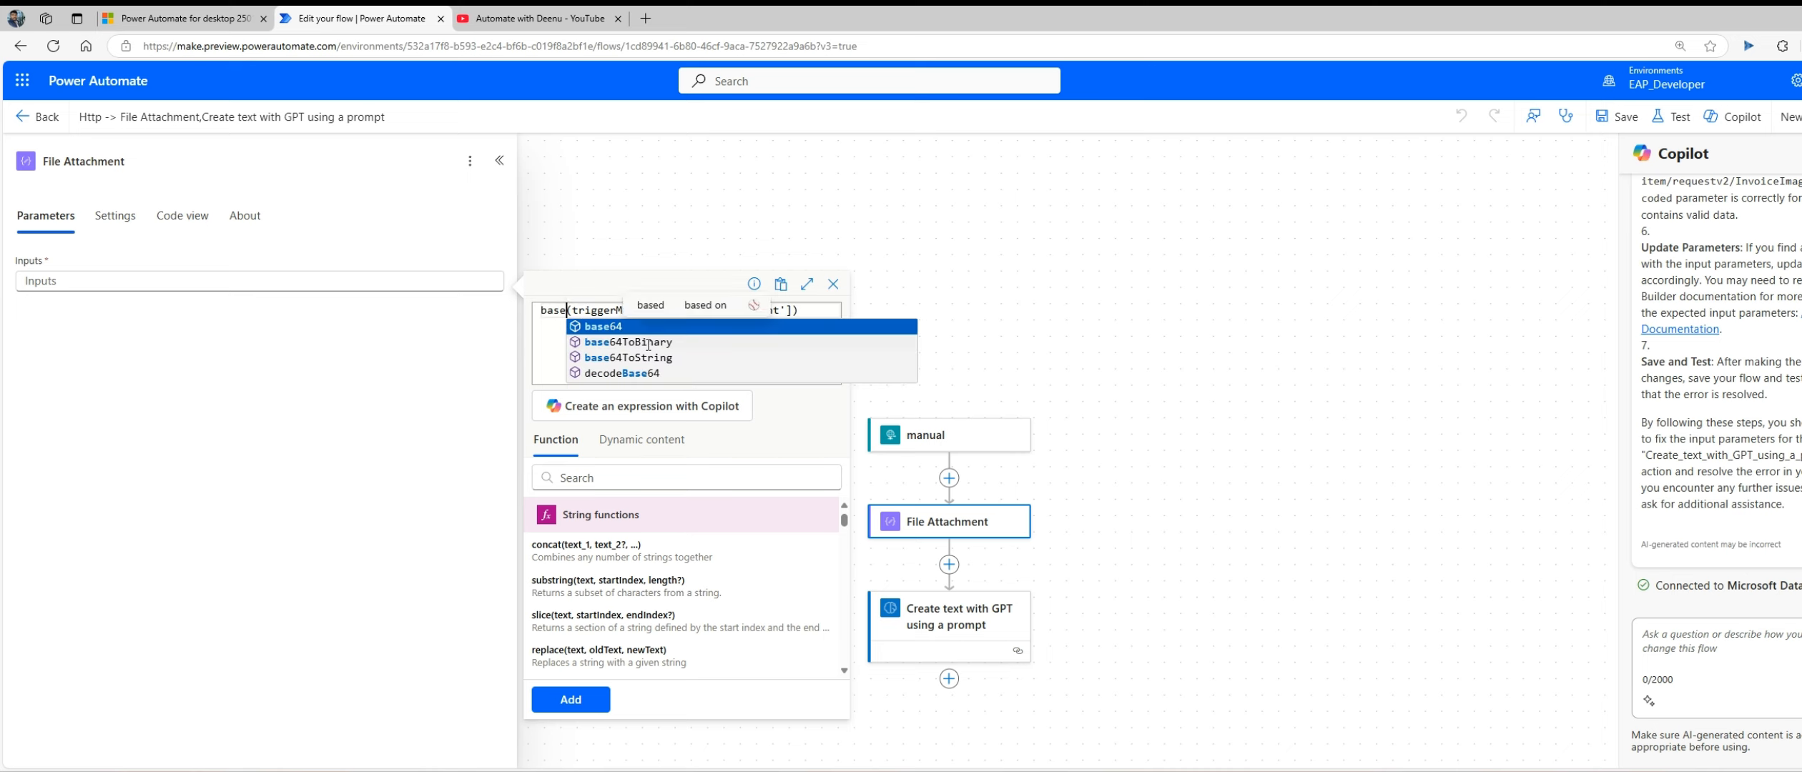
click(648, 344)
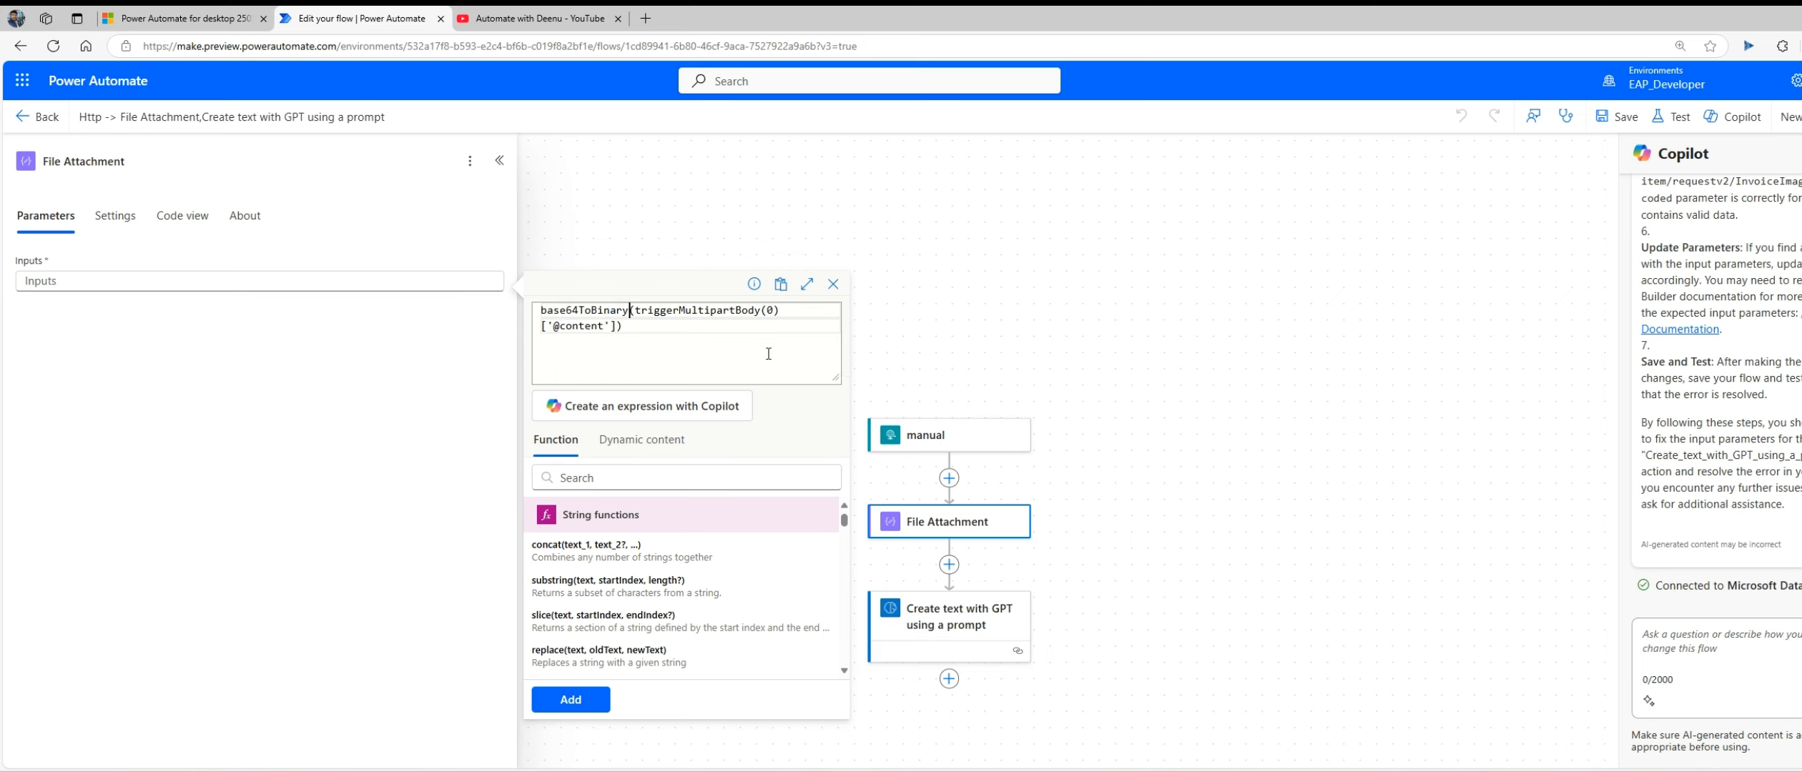
click(570, 699)
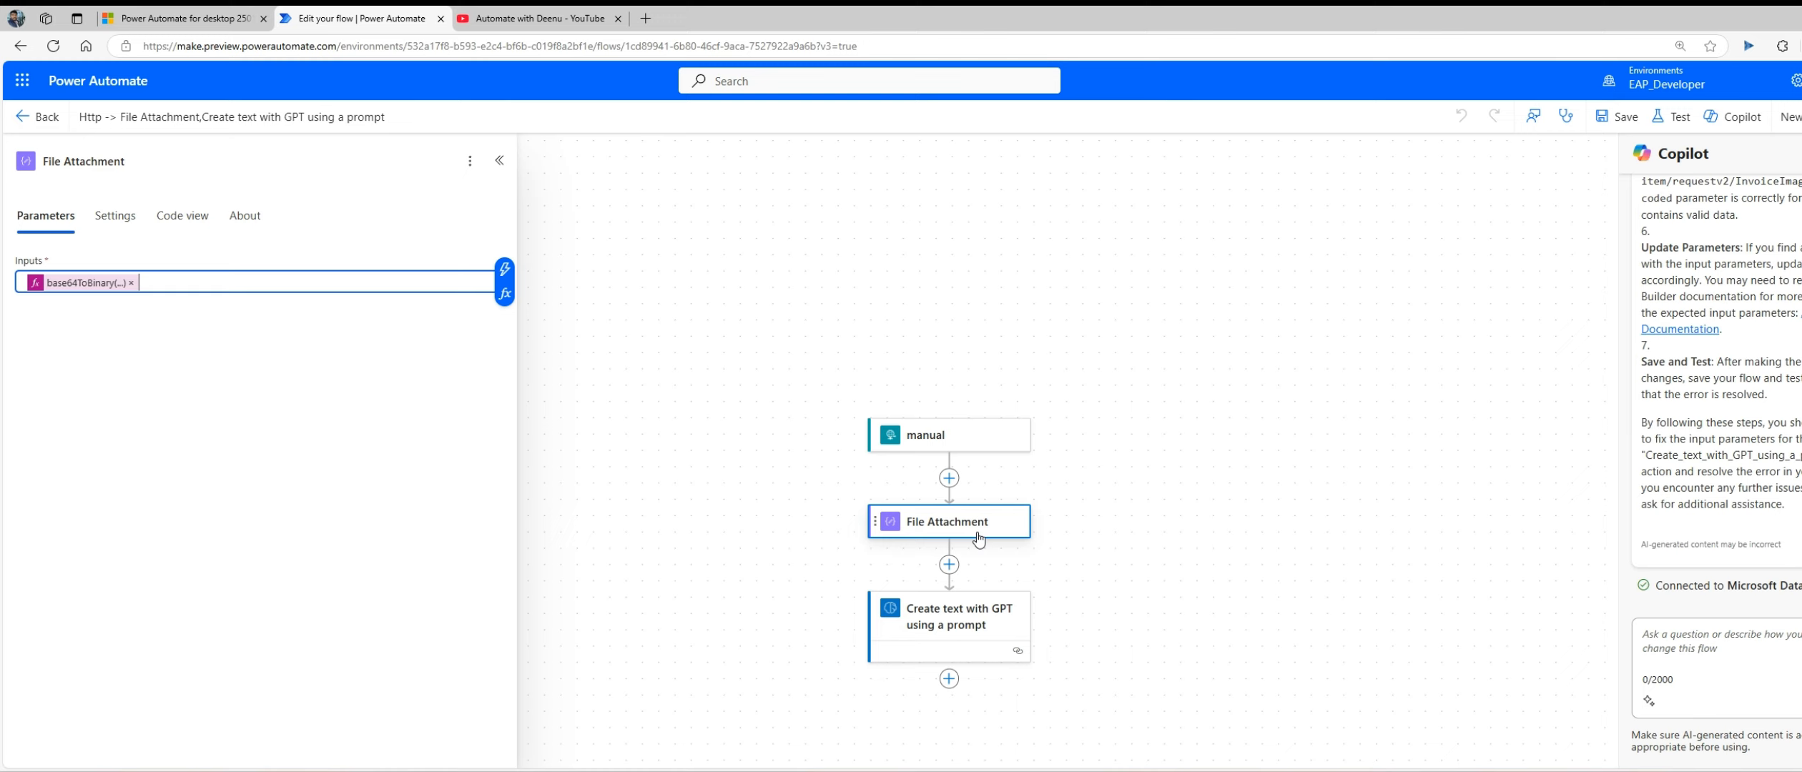
Step: Replace the prompt action's InvoiceImage value with the File Attachment Outputs and save the cloud flow
click(963, 625)
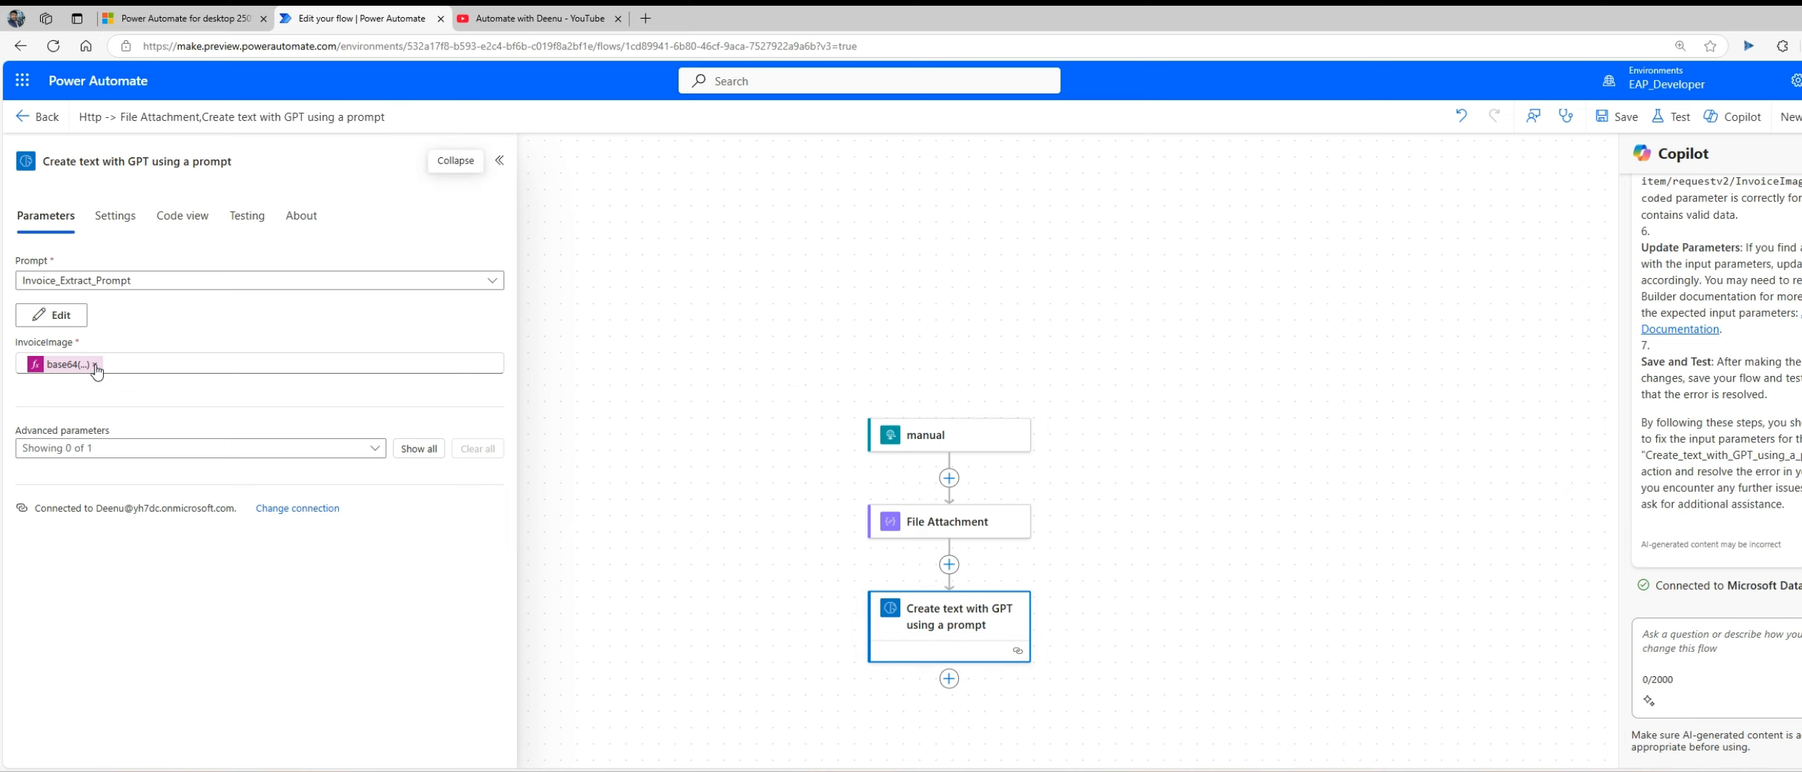
click(176, 365)
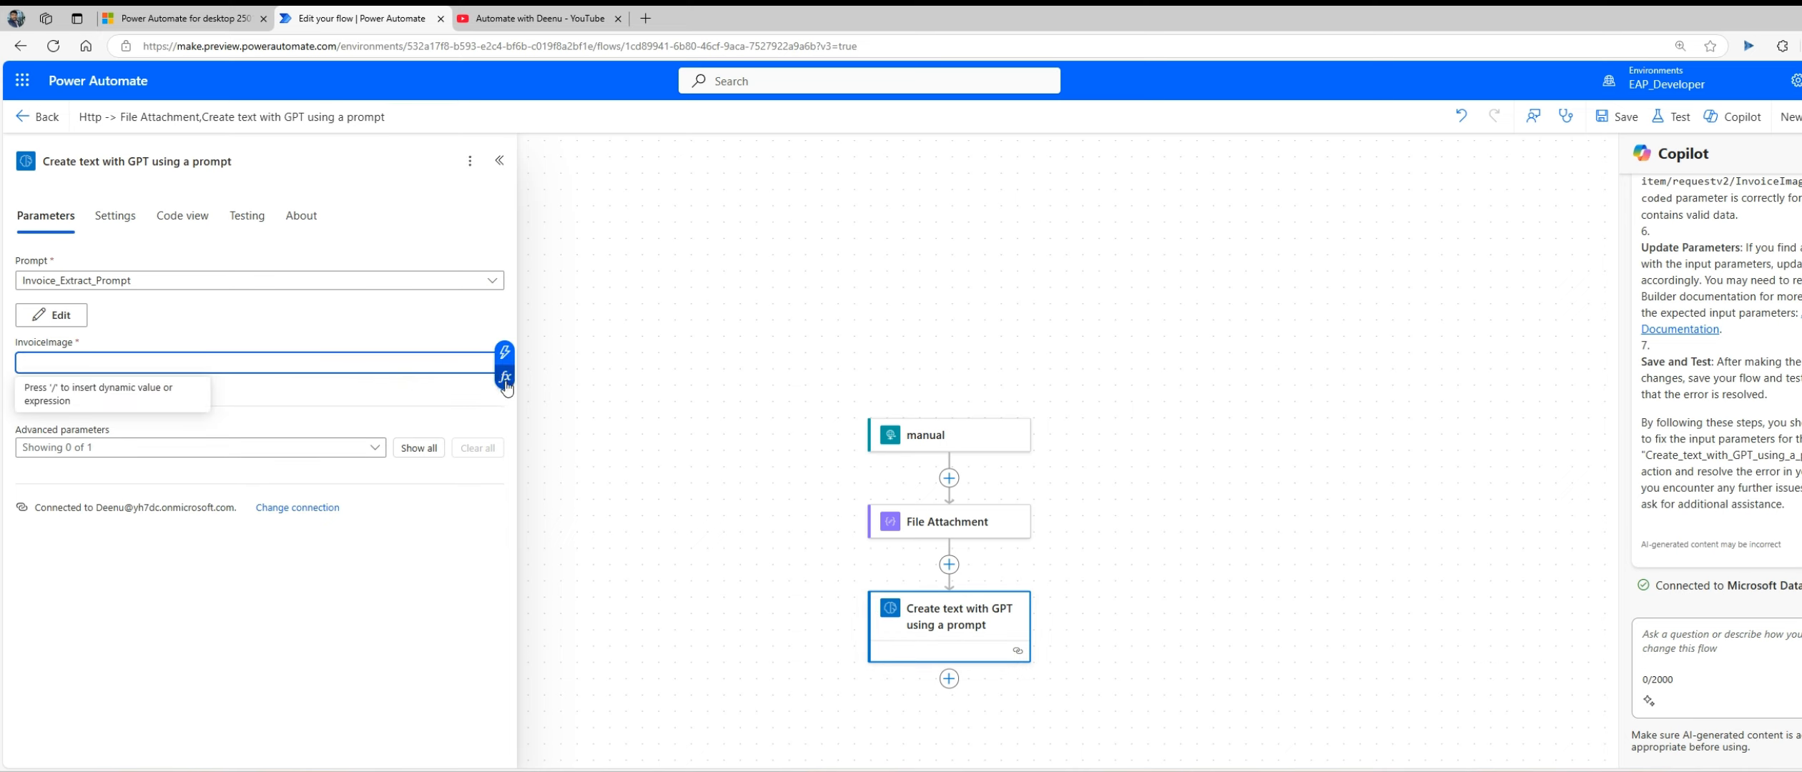
click(505, 353)
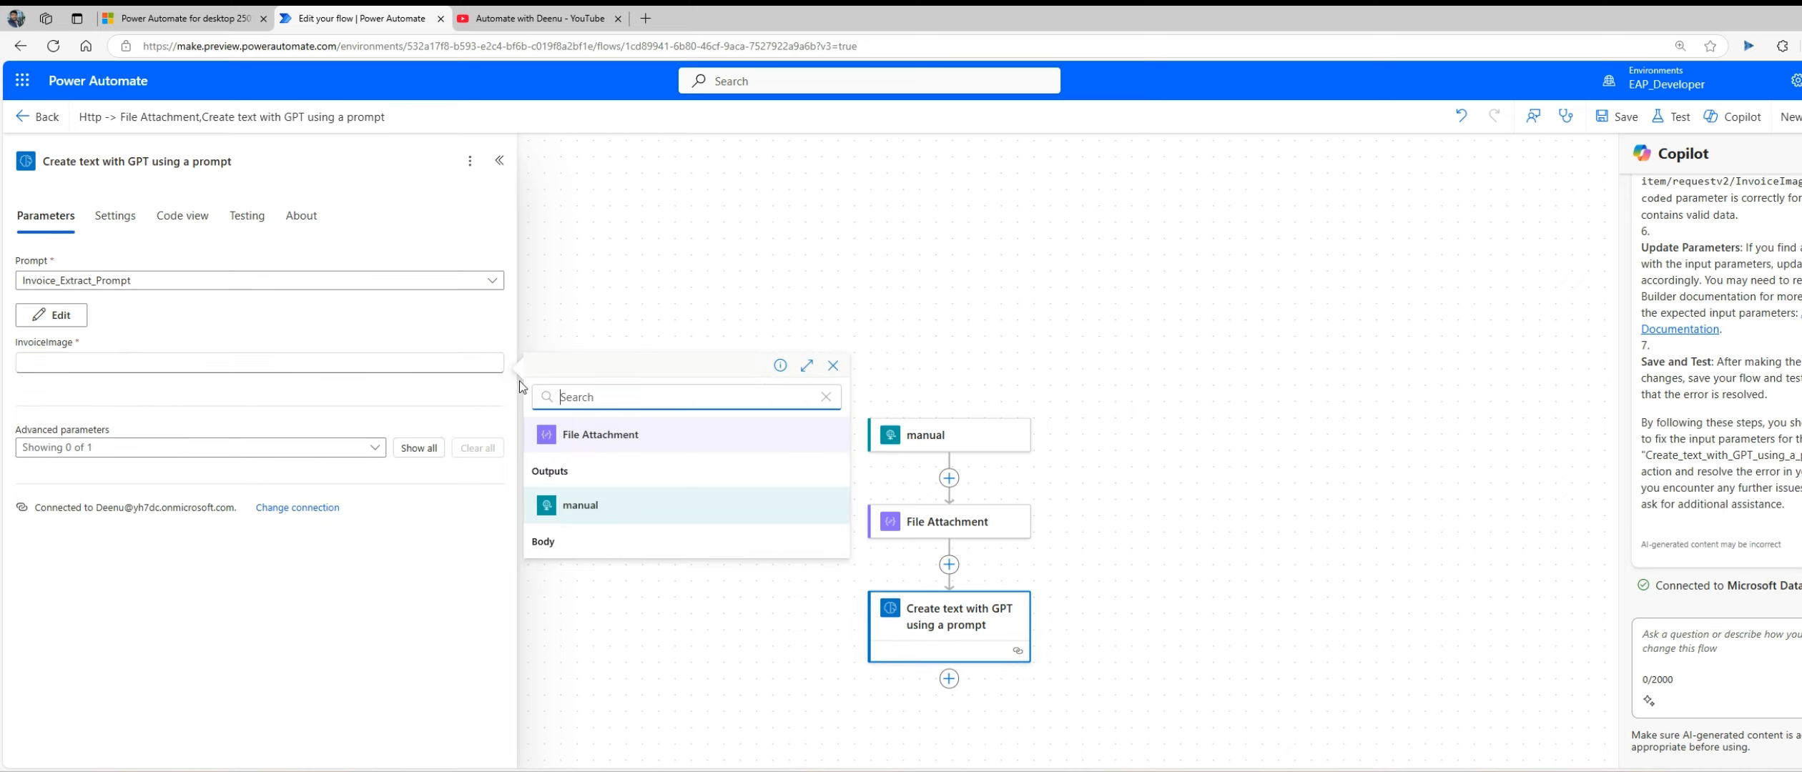
click(574, 473)
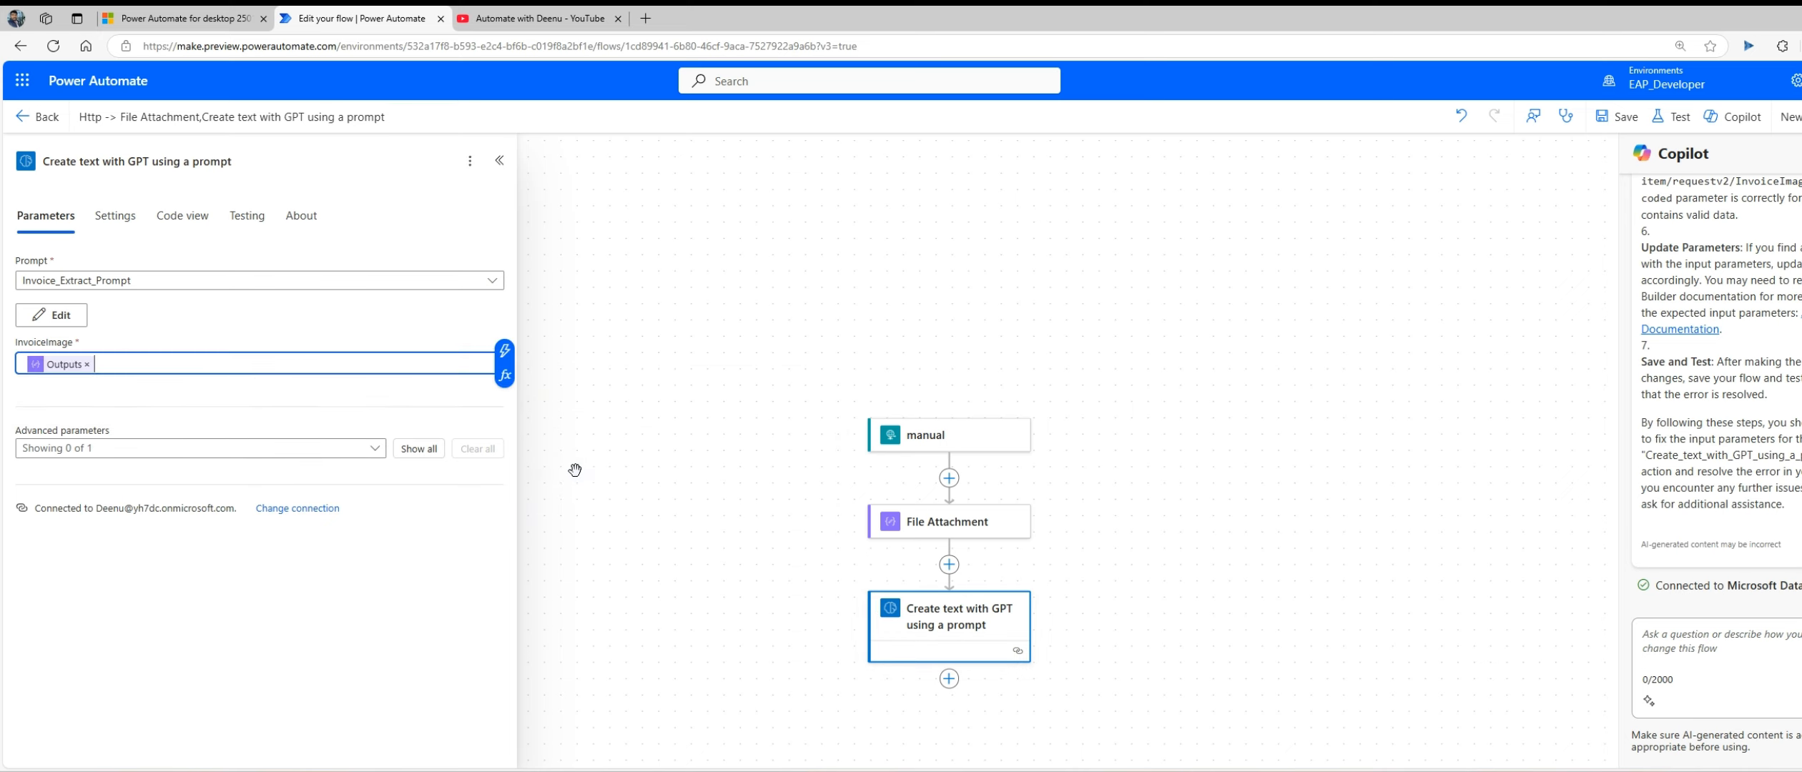
click(1624, 118)
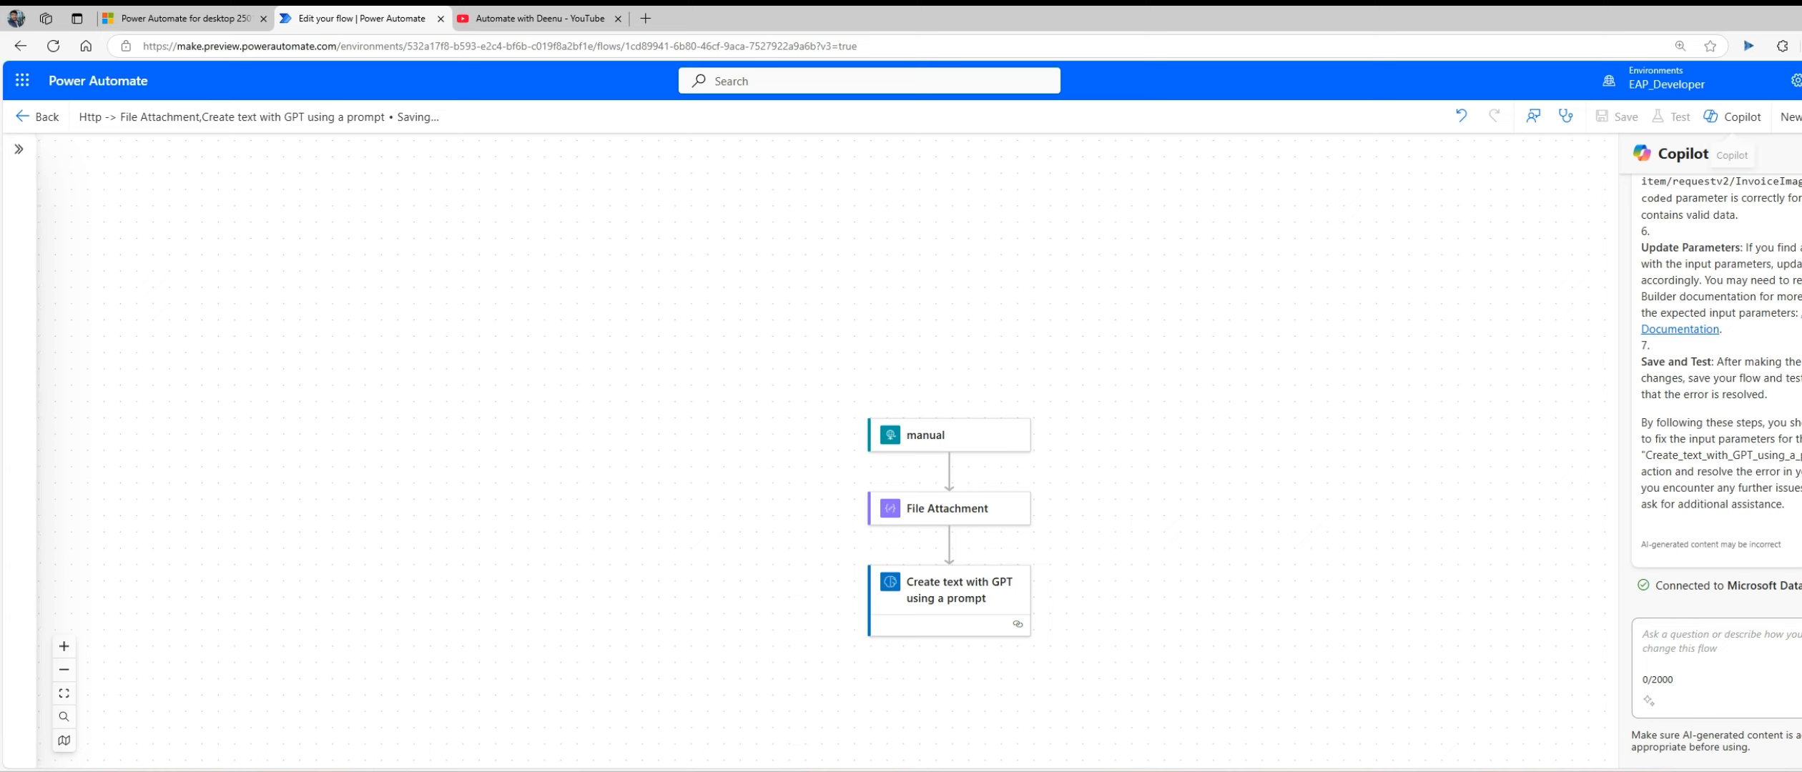
Step: Run the desktop flow, open the cloud flow's latest run, and inspect the File Attachment action's error details
click(1112, 722)
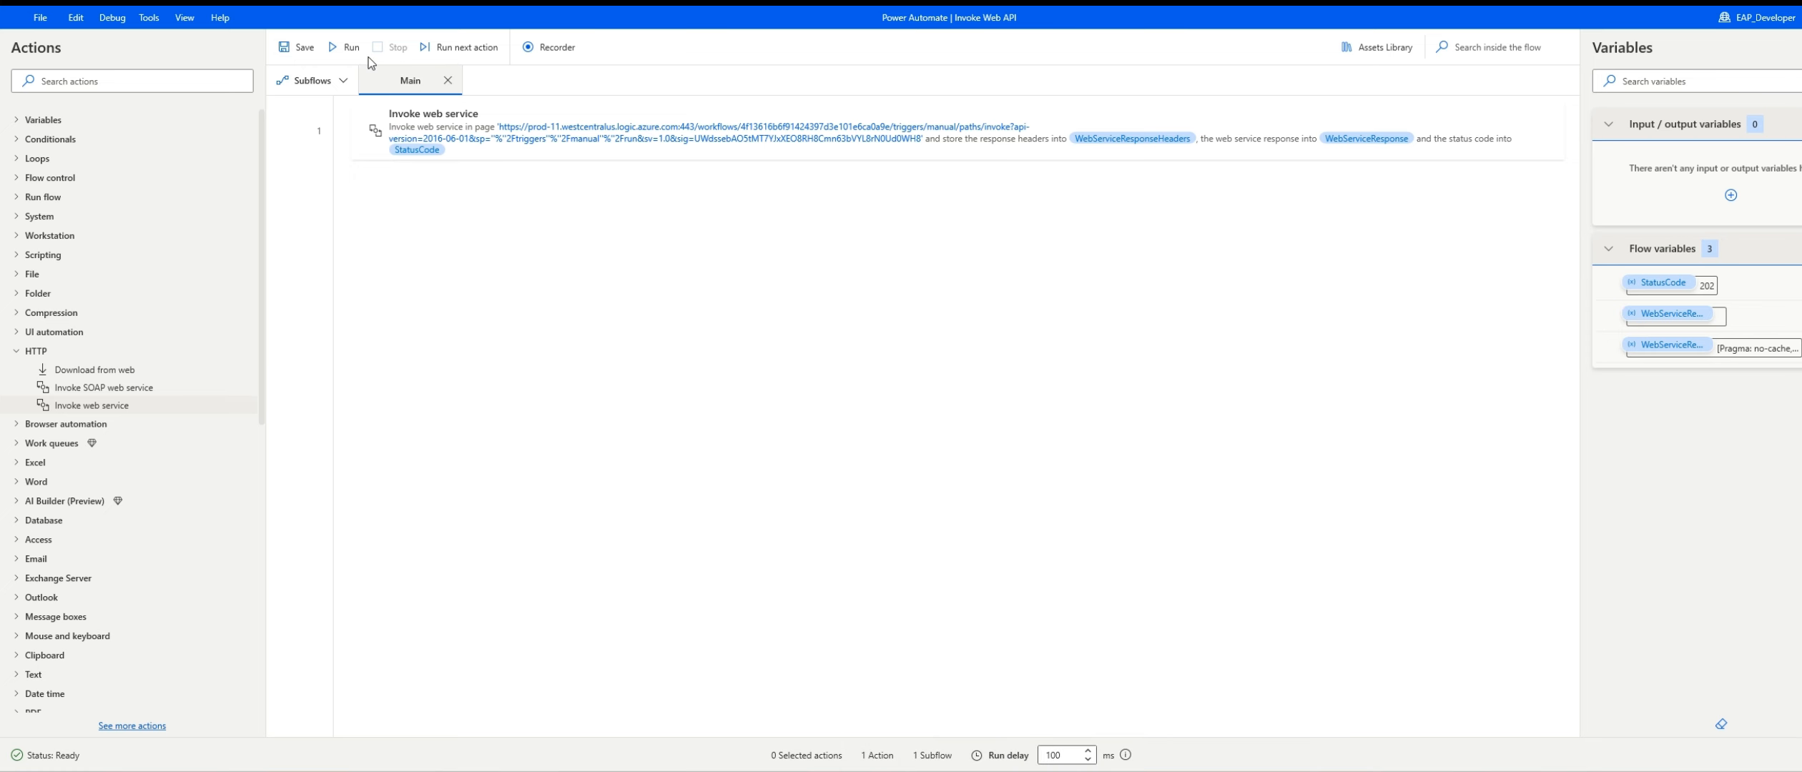
click(346, 47)
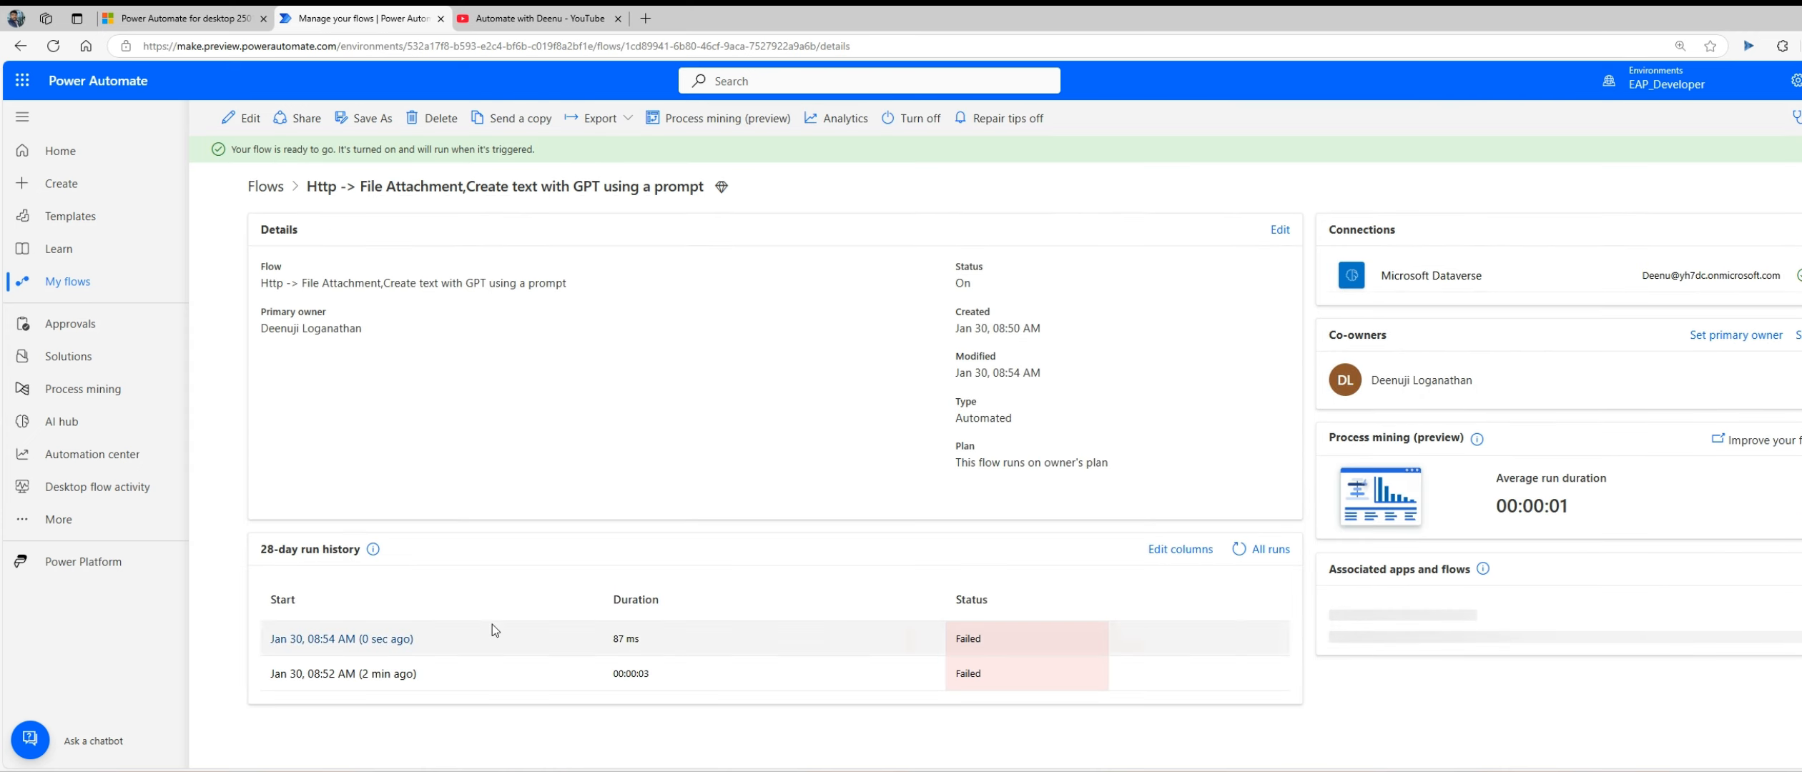
click(369, 645)
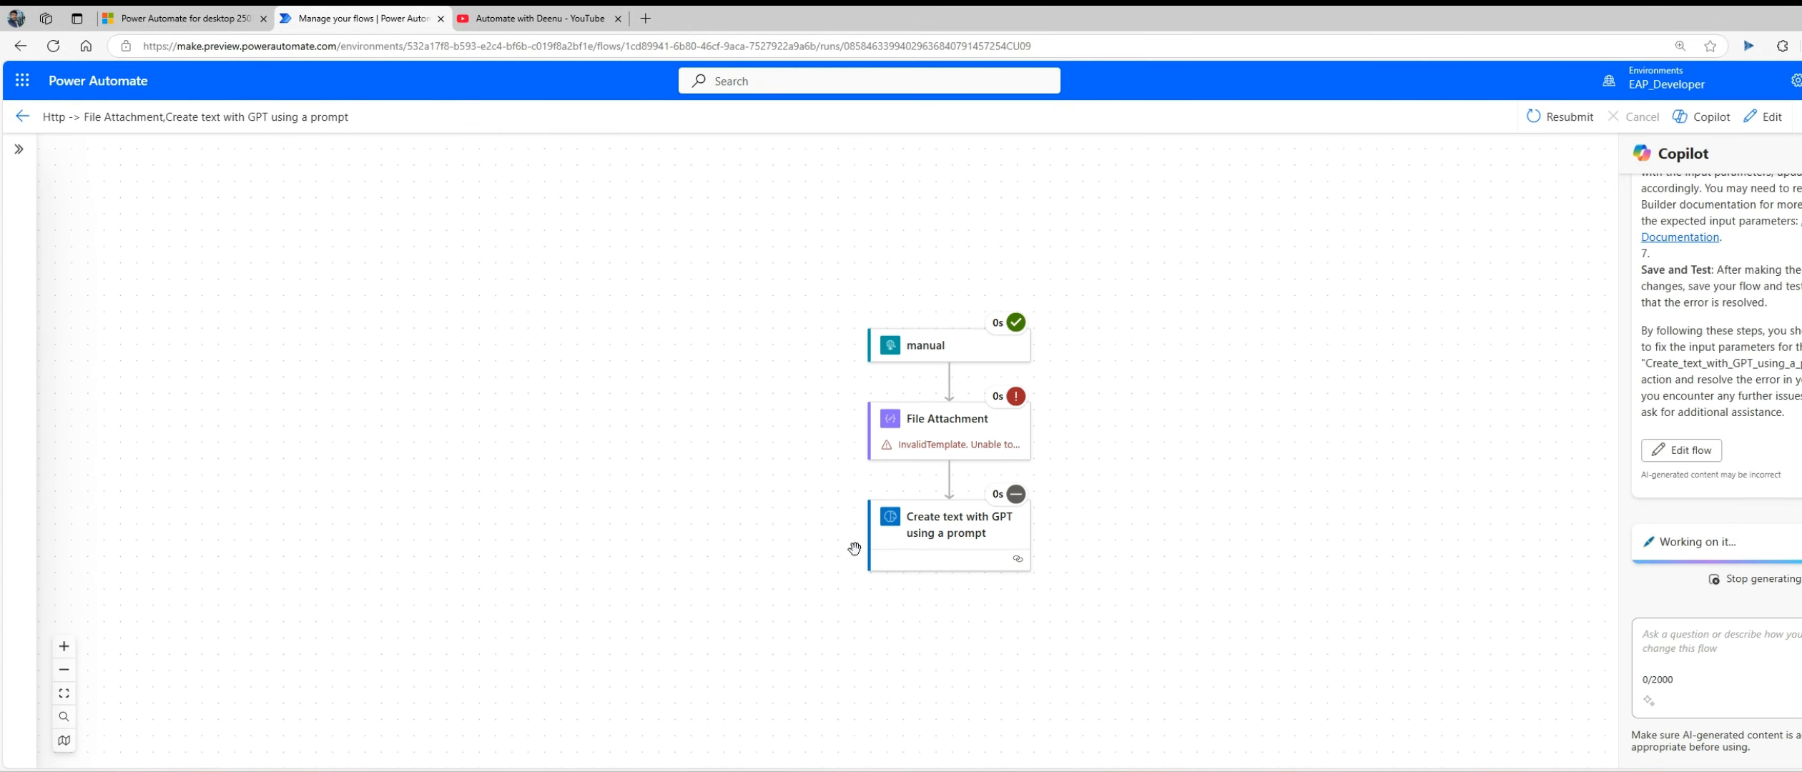
click(948, 432)
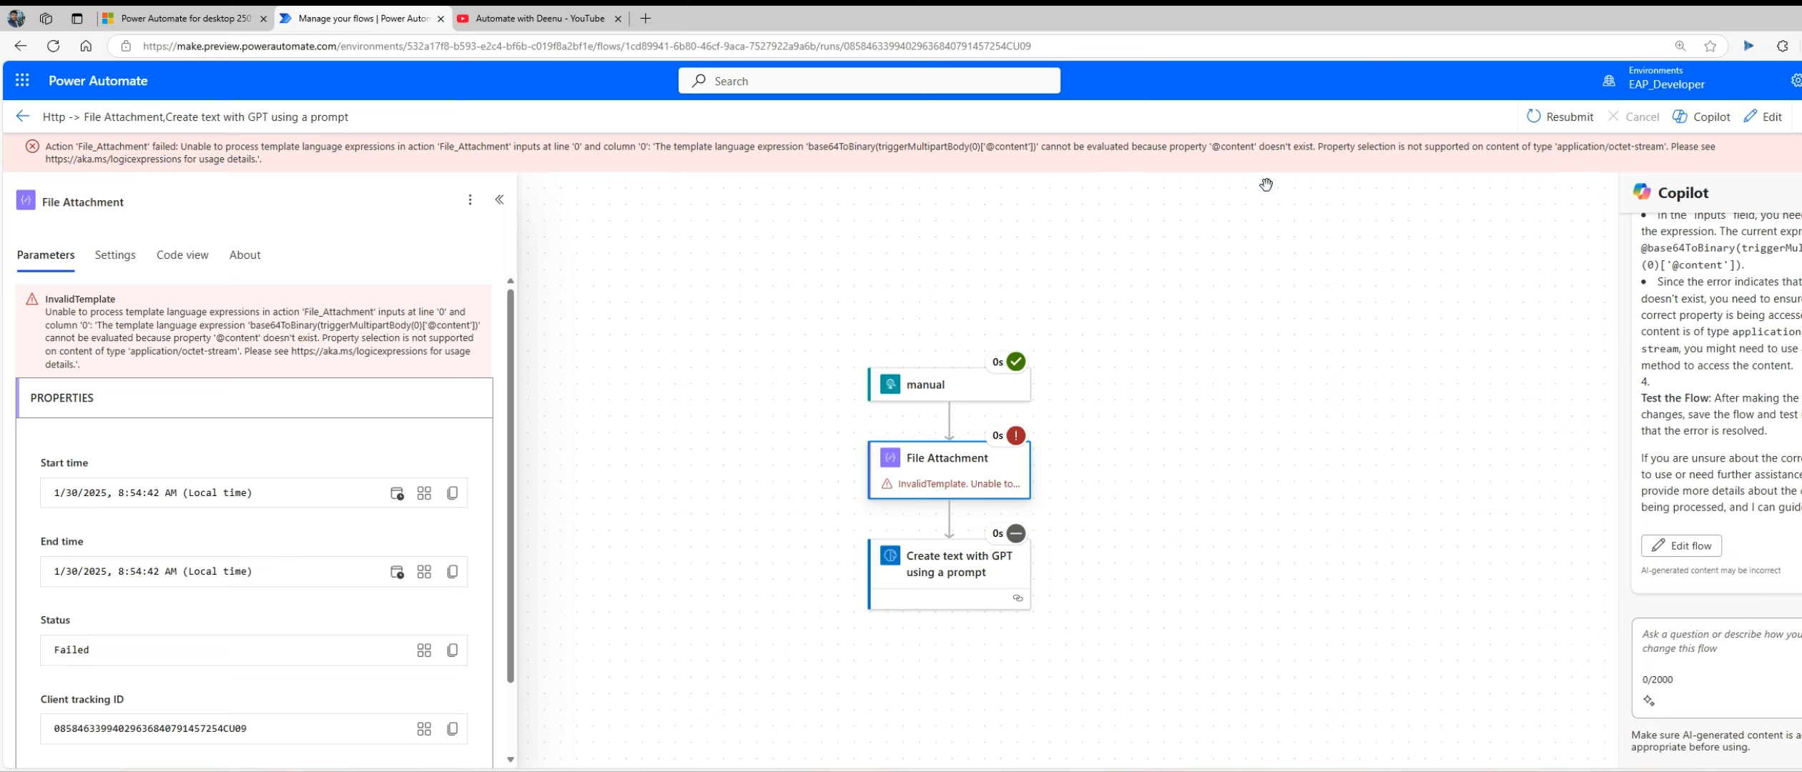
Step: Switch to Notepad, copy the expression base64ToBinary(triggerMultipartBody(0)['$content']), and return to the cloud flow run in the browser
click(1064, 771)
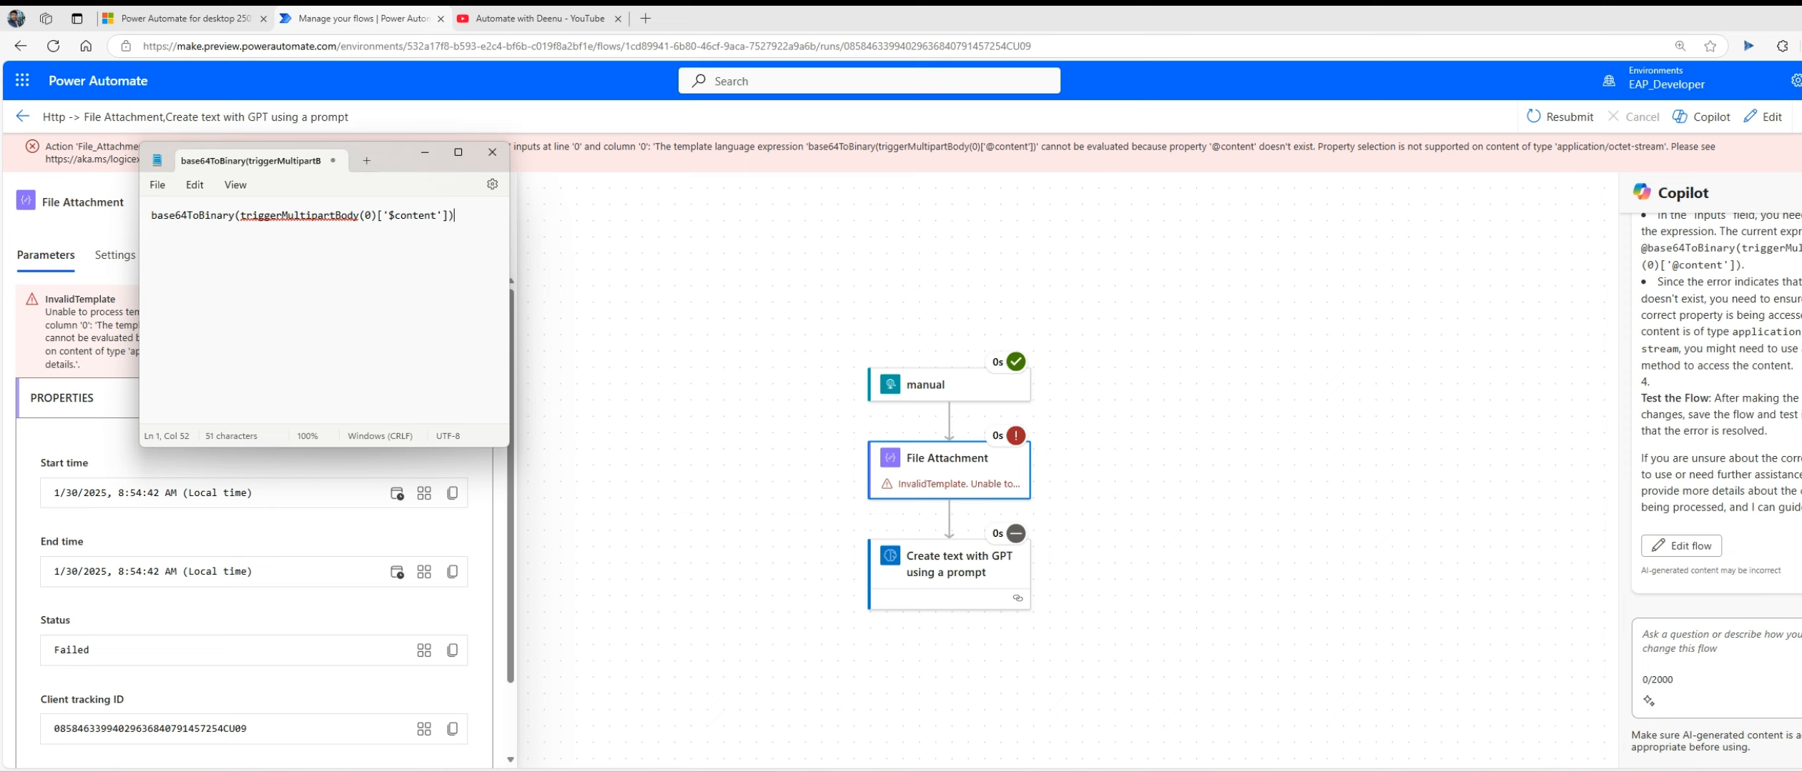
key(ctrl+a)
key(ctrl+c)
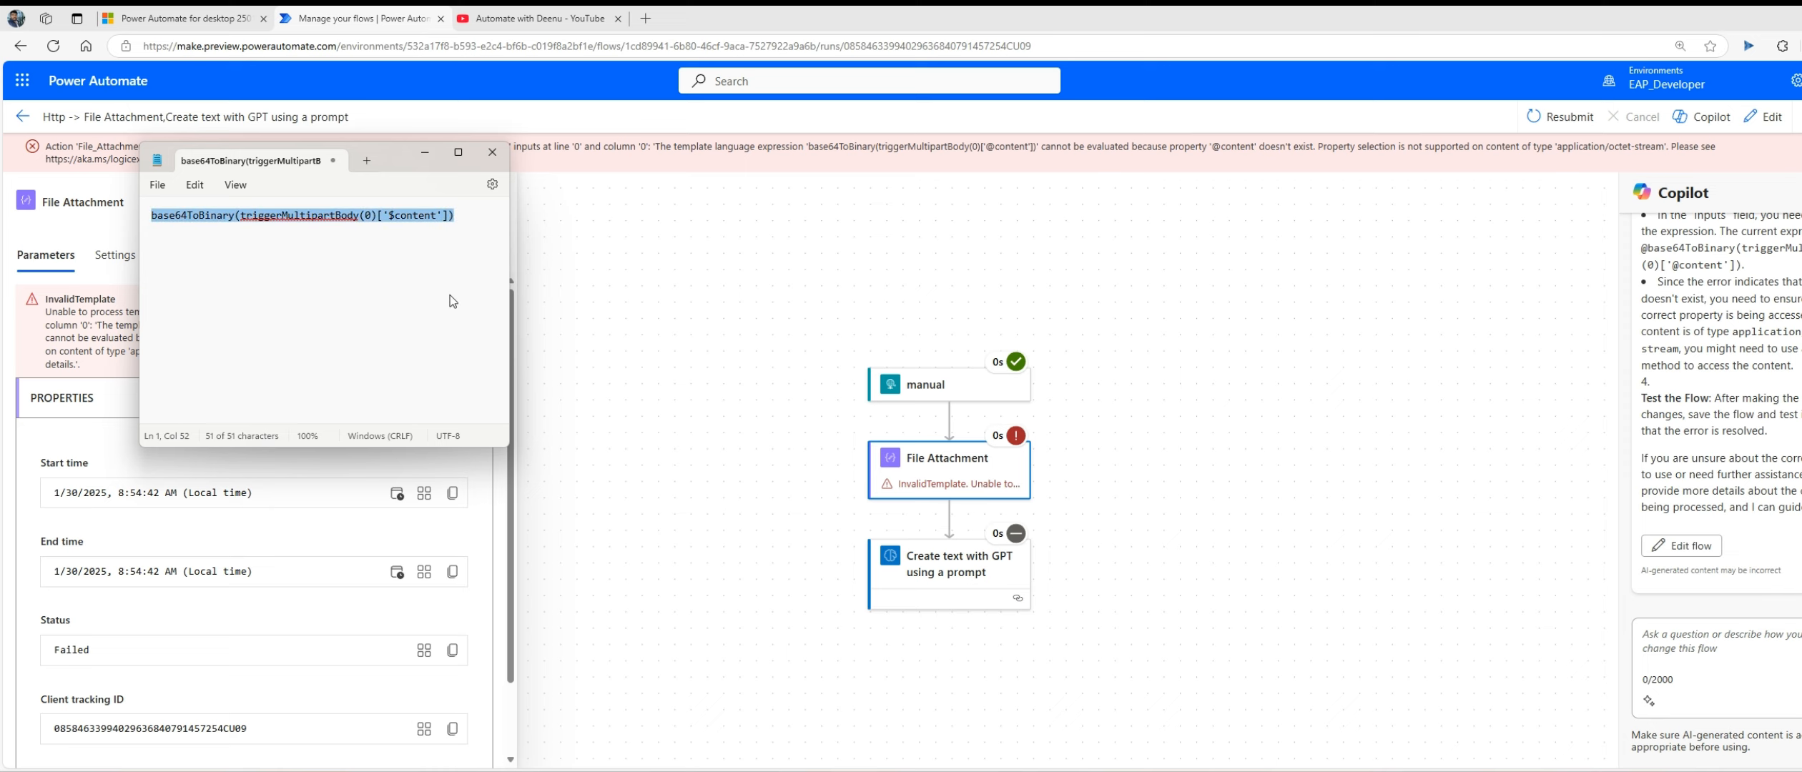
click(726, 294)
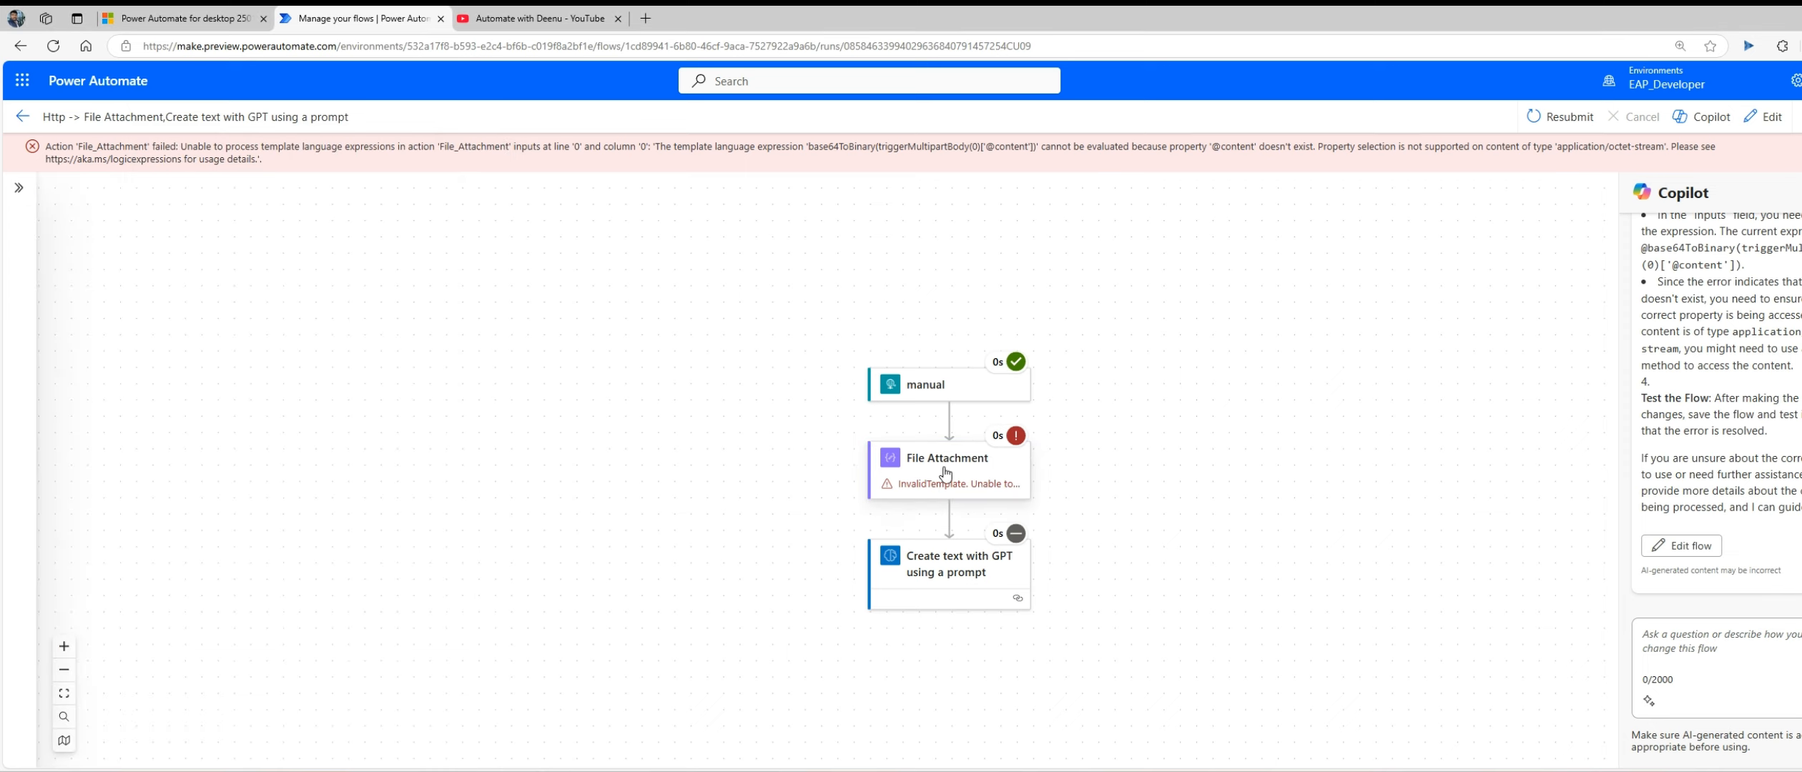
Step: Replace the File Attachment action's input with the expression base64ToBinary(triggerMultipartBody(0)['$content']) and save the cloud flow
click(932, 486)
click(1763, 117)
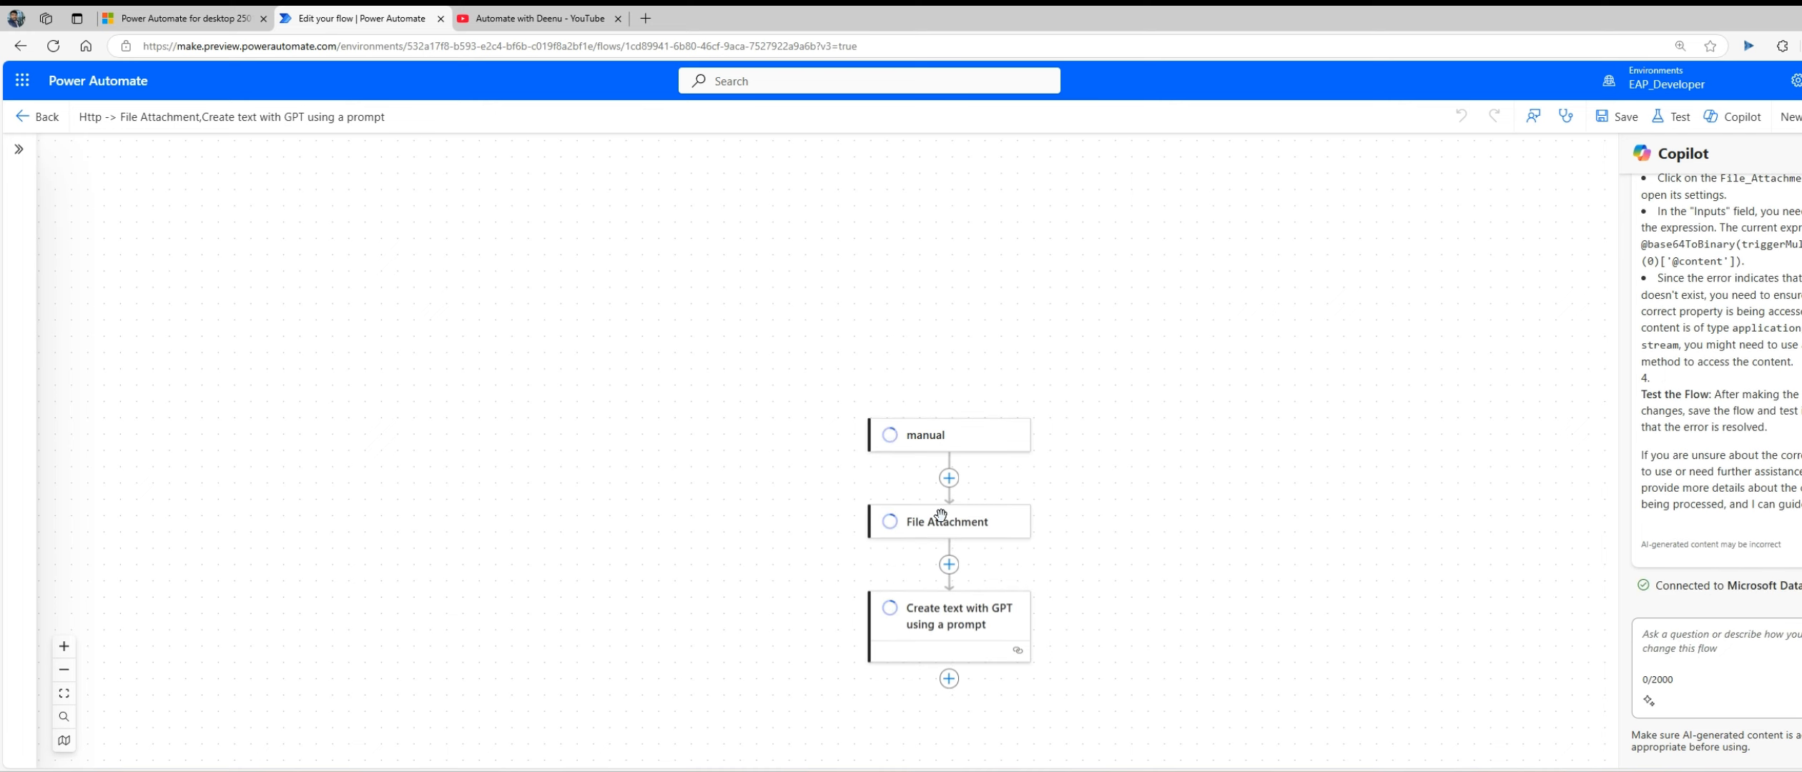
click(947, 528)
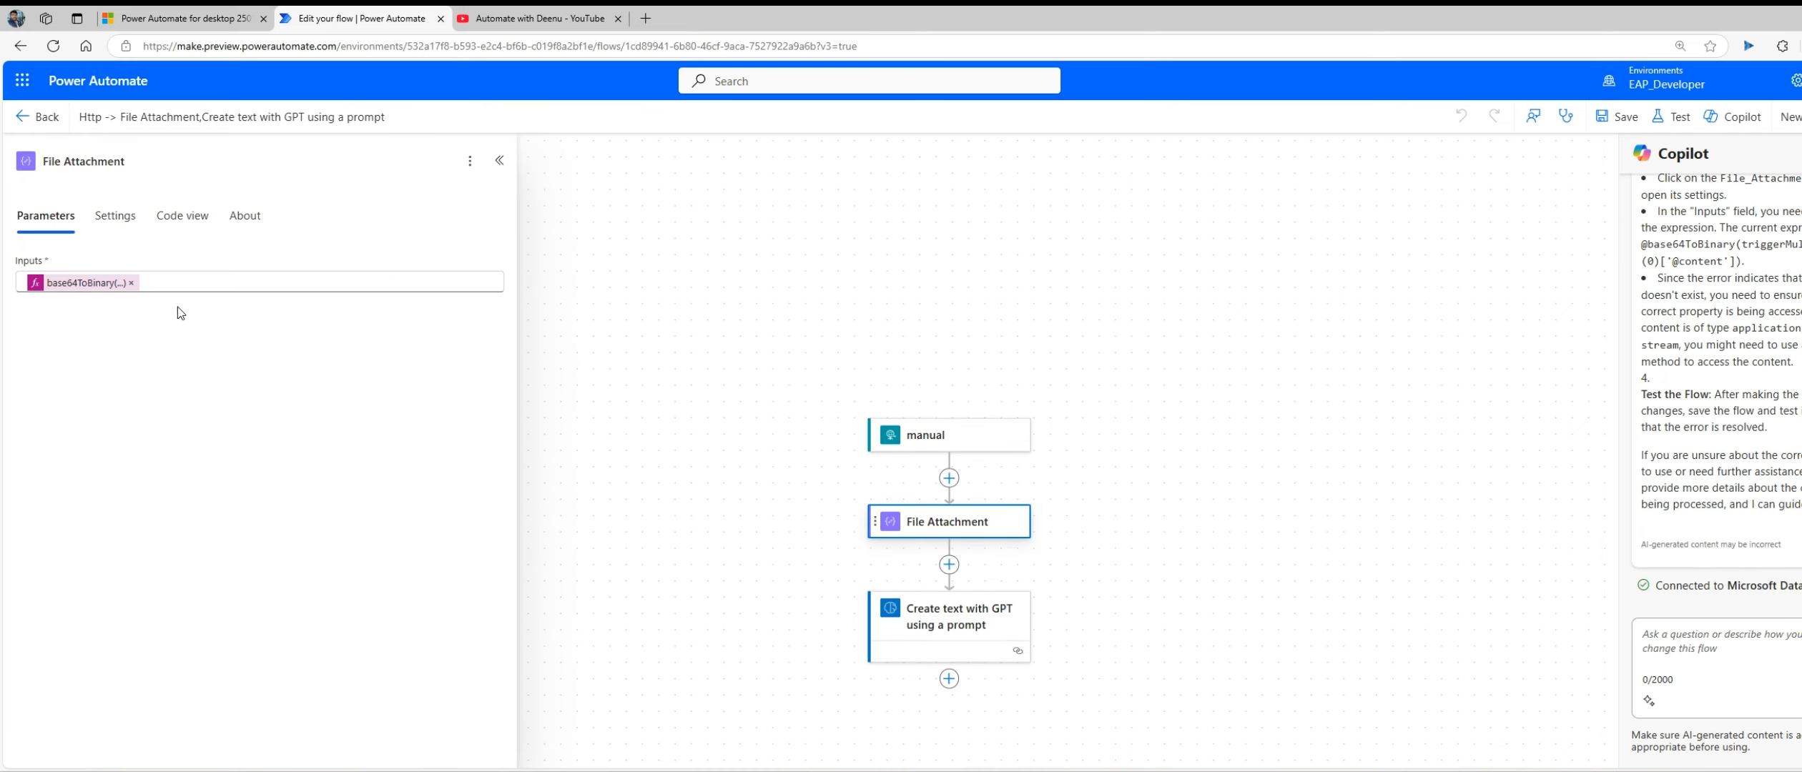
click(132, 284)
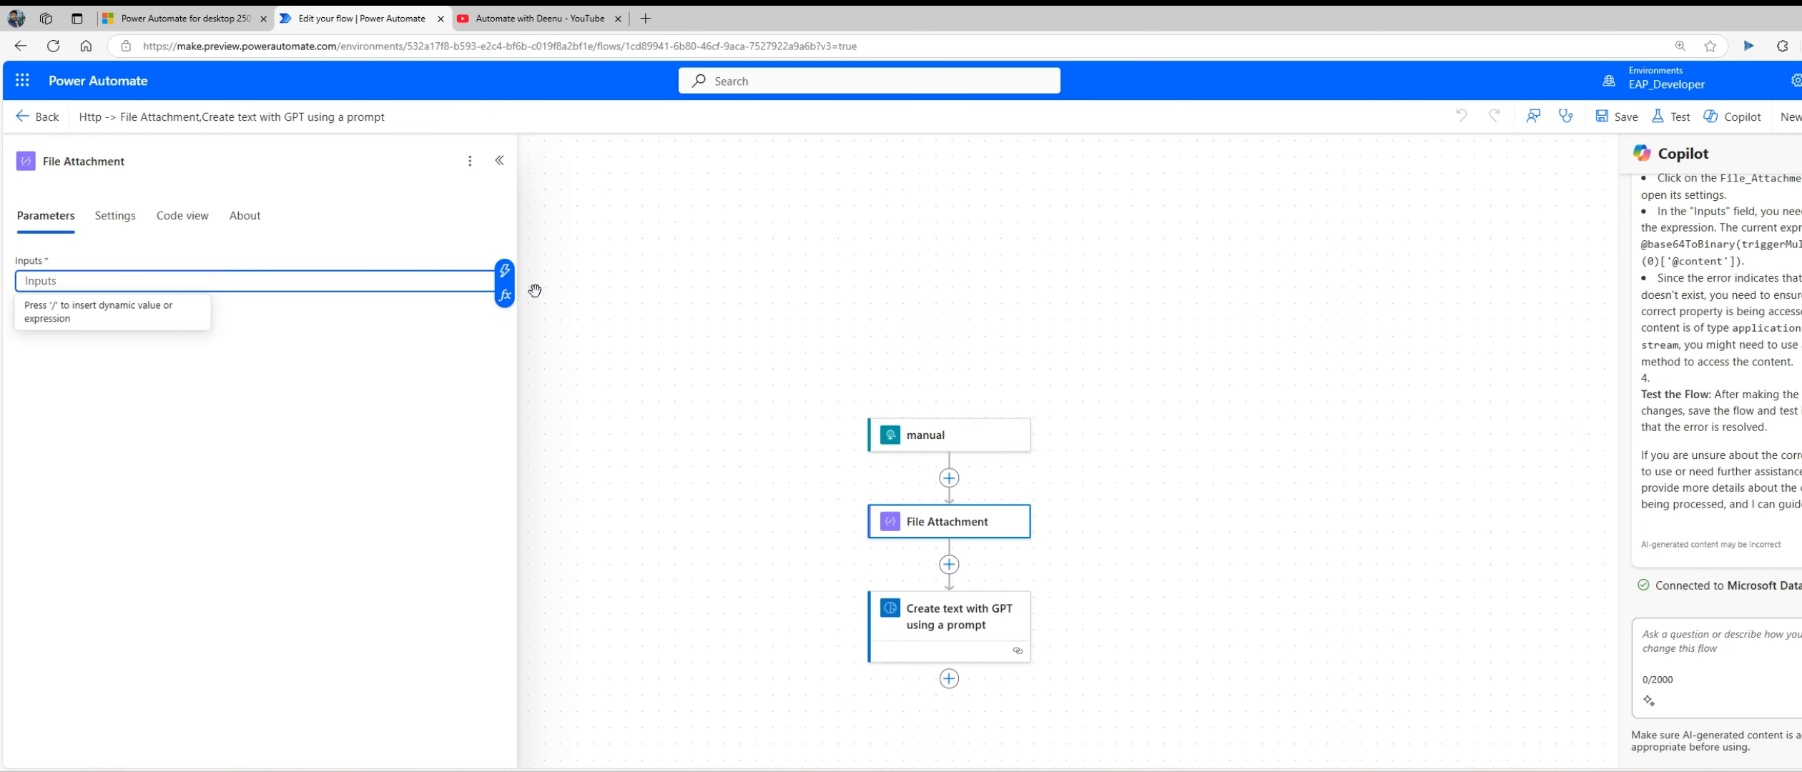
click(505, 295)
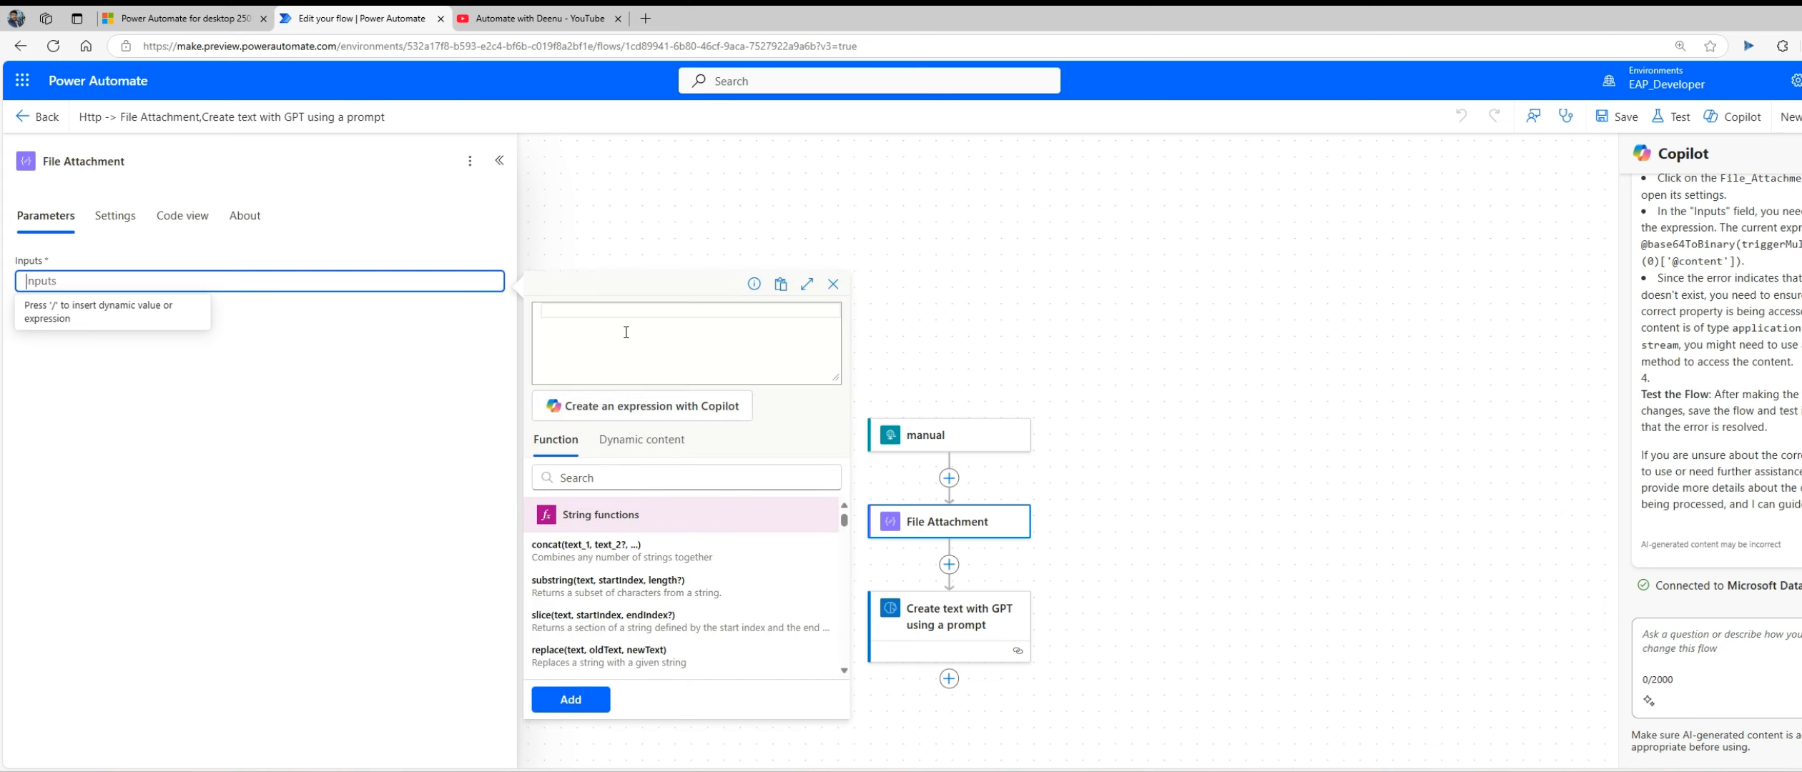
click(625, 331)
key(ctrl+v)
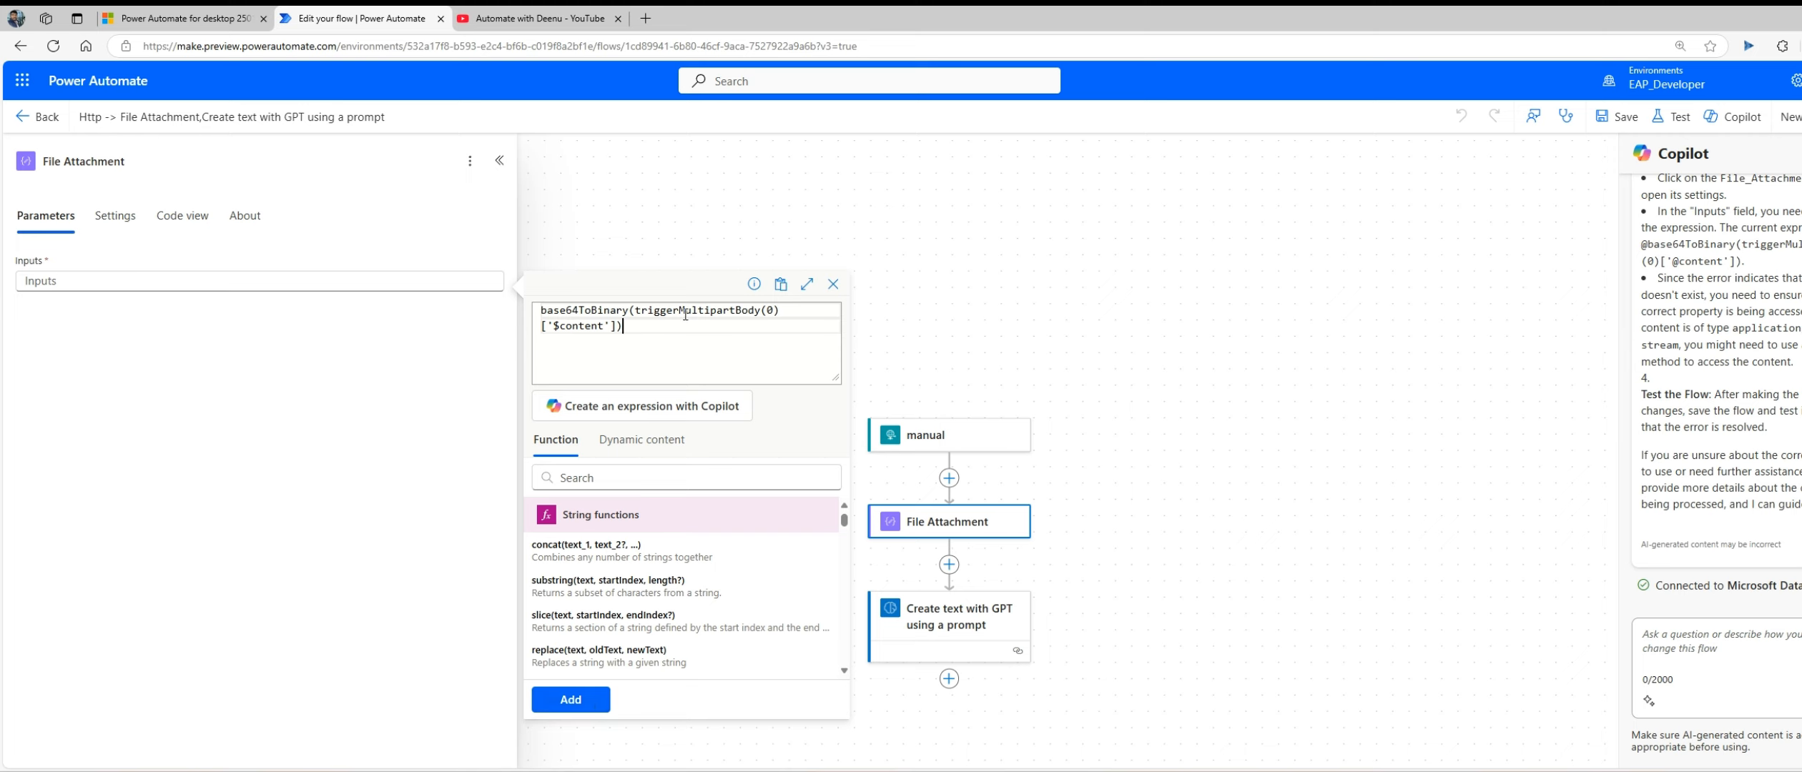
triple_click(665, 332)
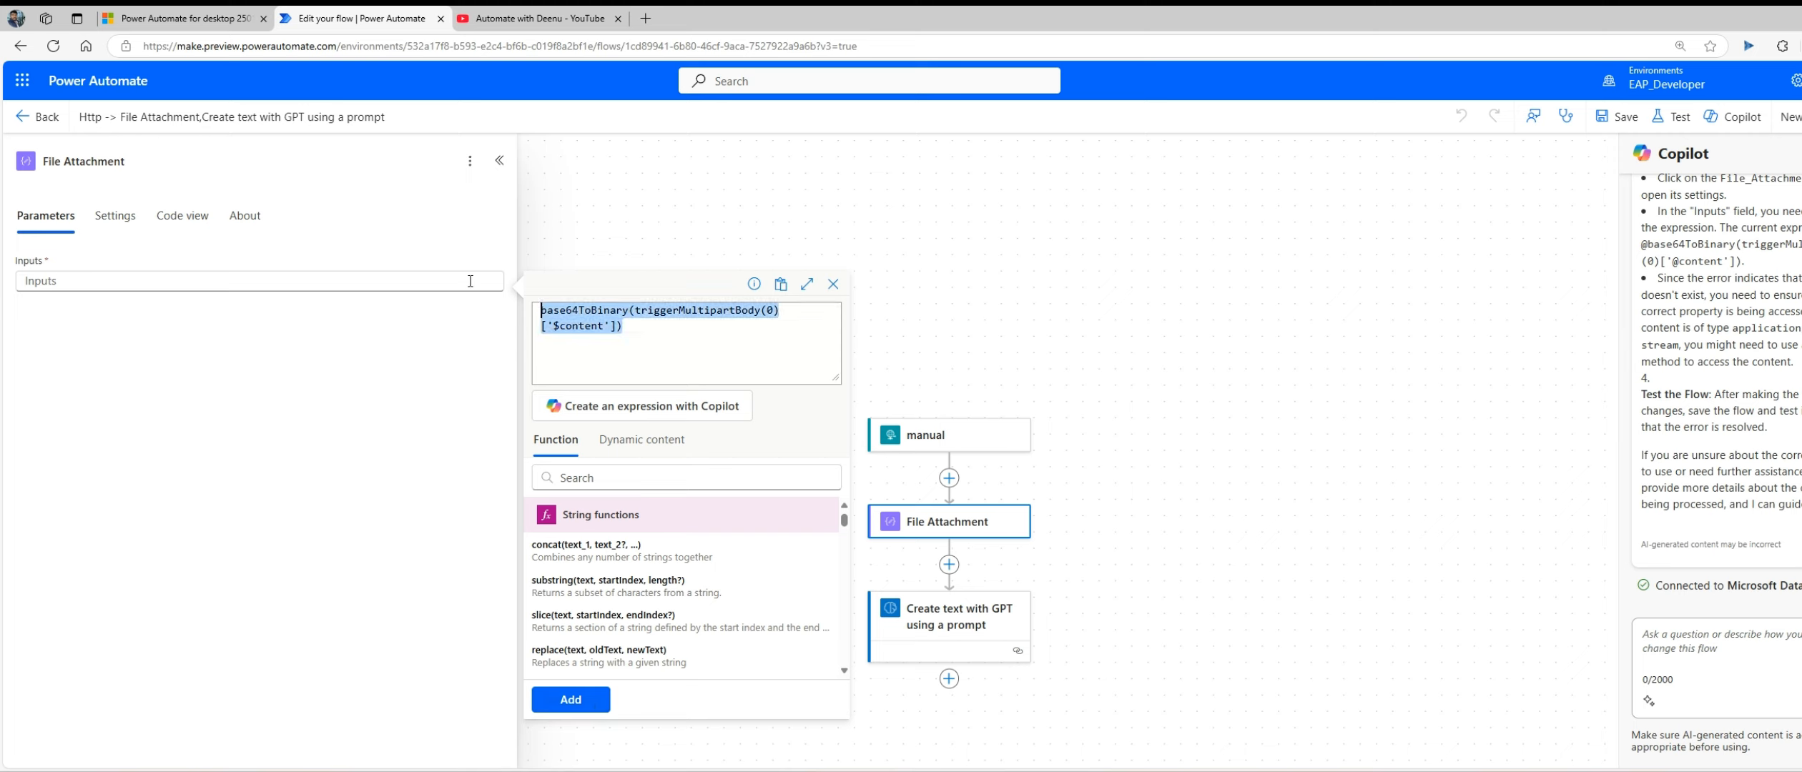
click(579, 702)
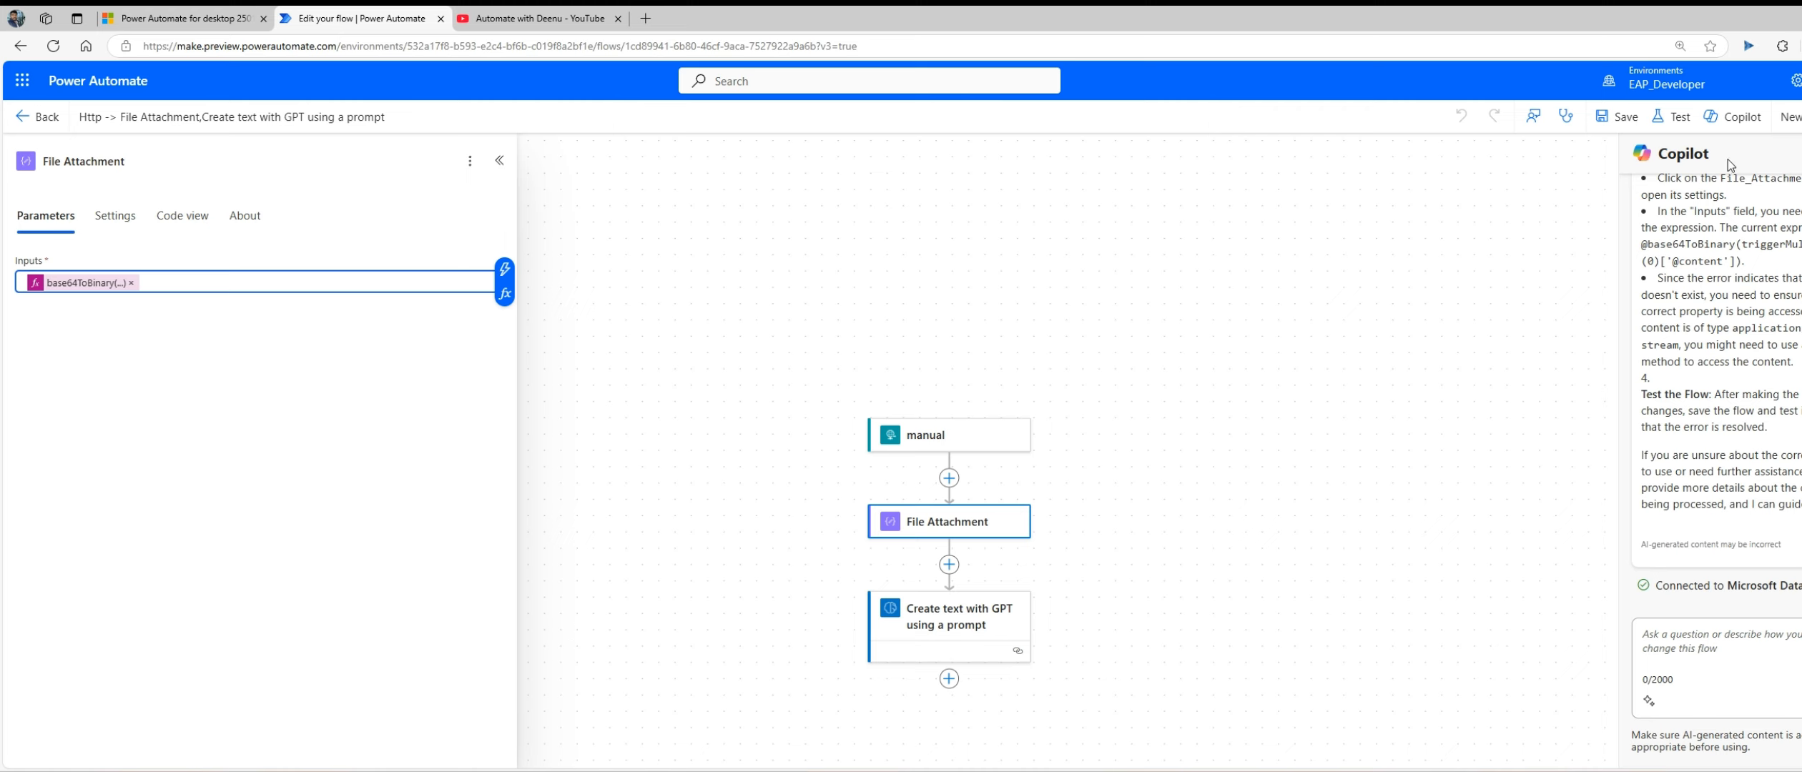
click(1626, 118)
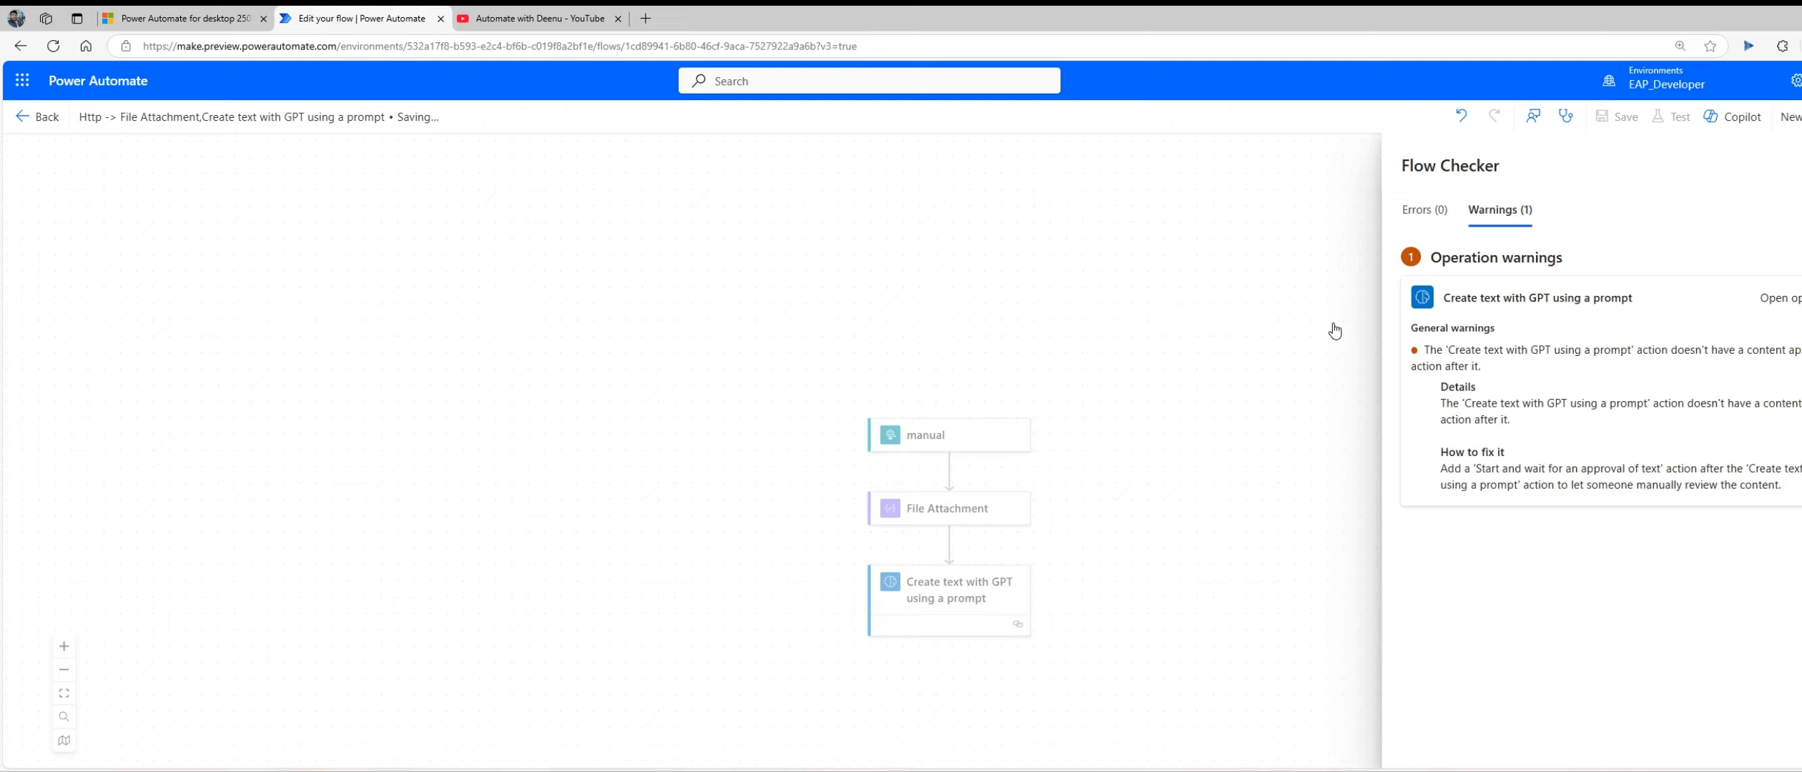
Step: Switch to the Invoke Web API desktop flow, run it, and open the cloud flow's latest run from its refreshed run history
click(1131, 771)
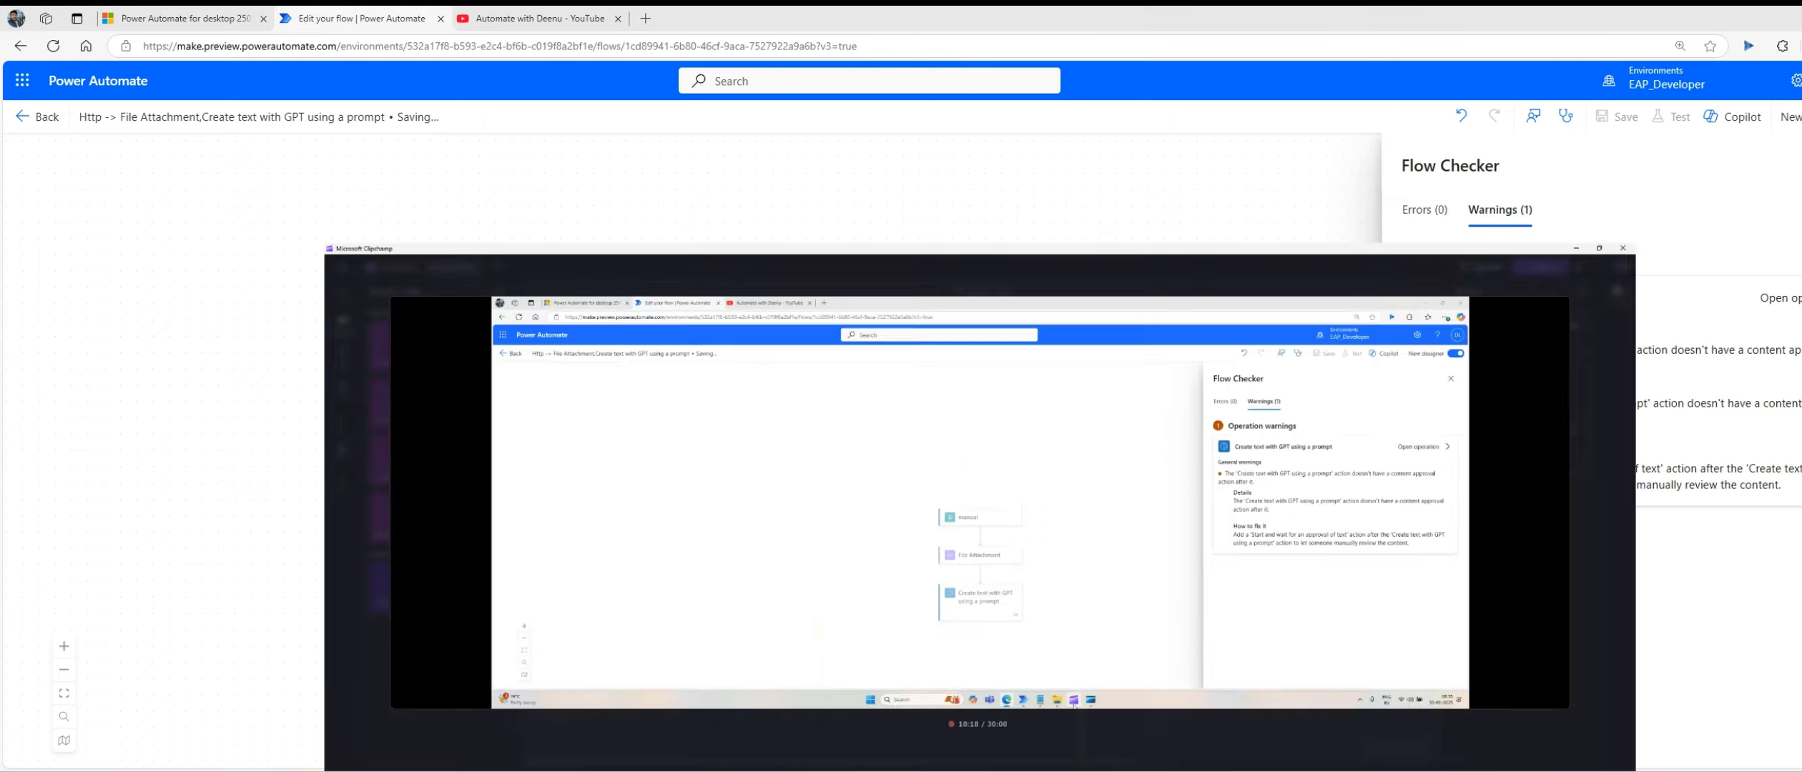
click(1129, 770)
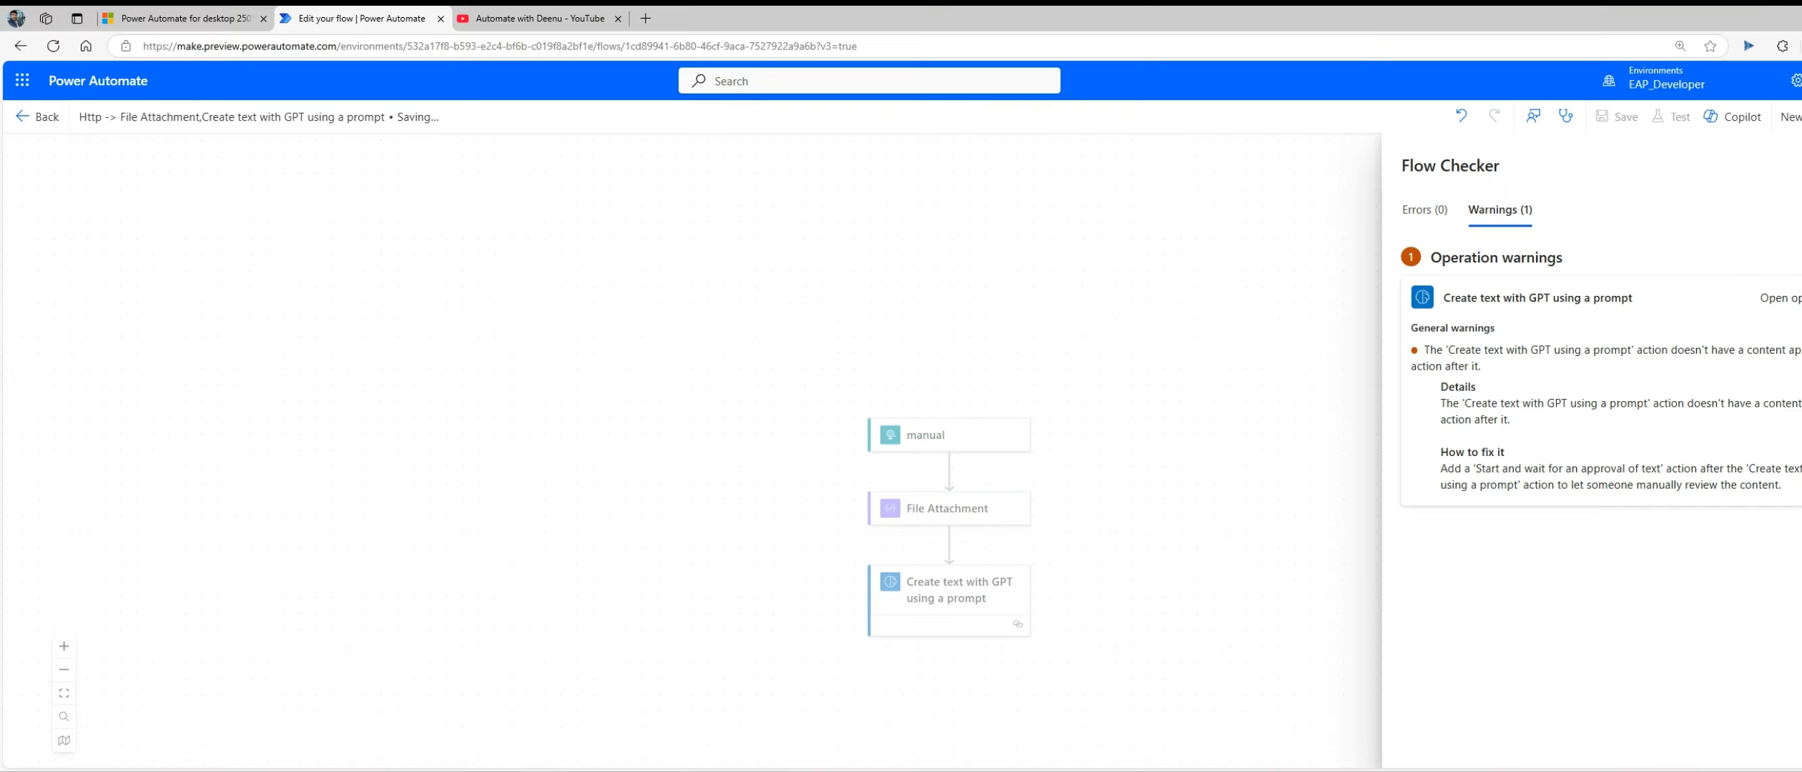
click(1032, 771)
click(1120, 733)
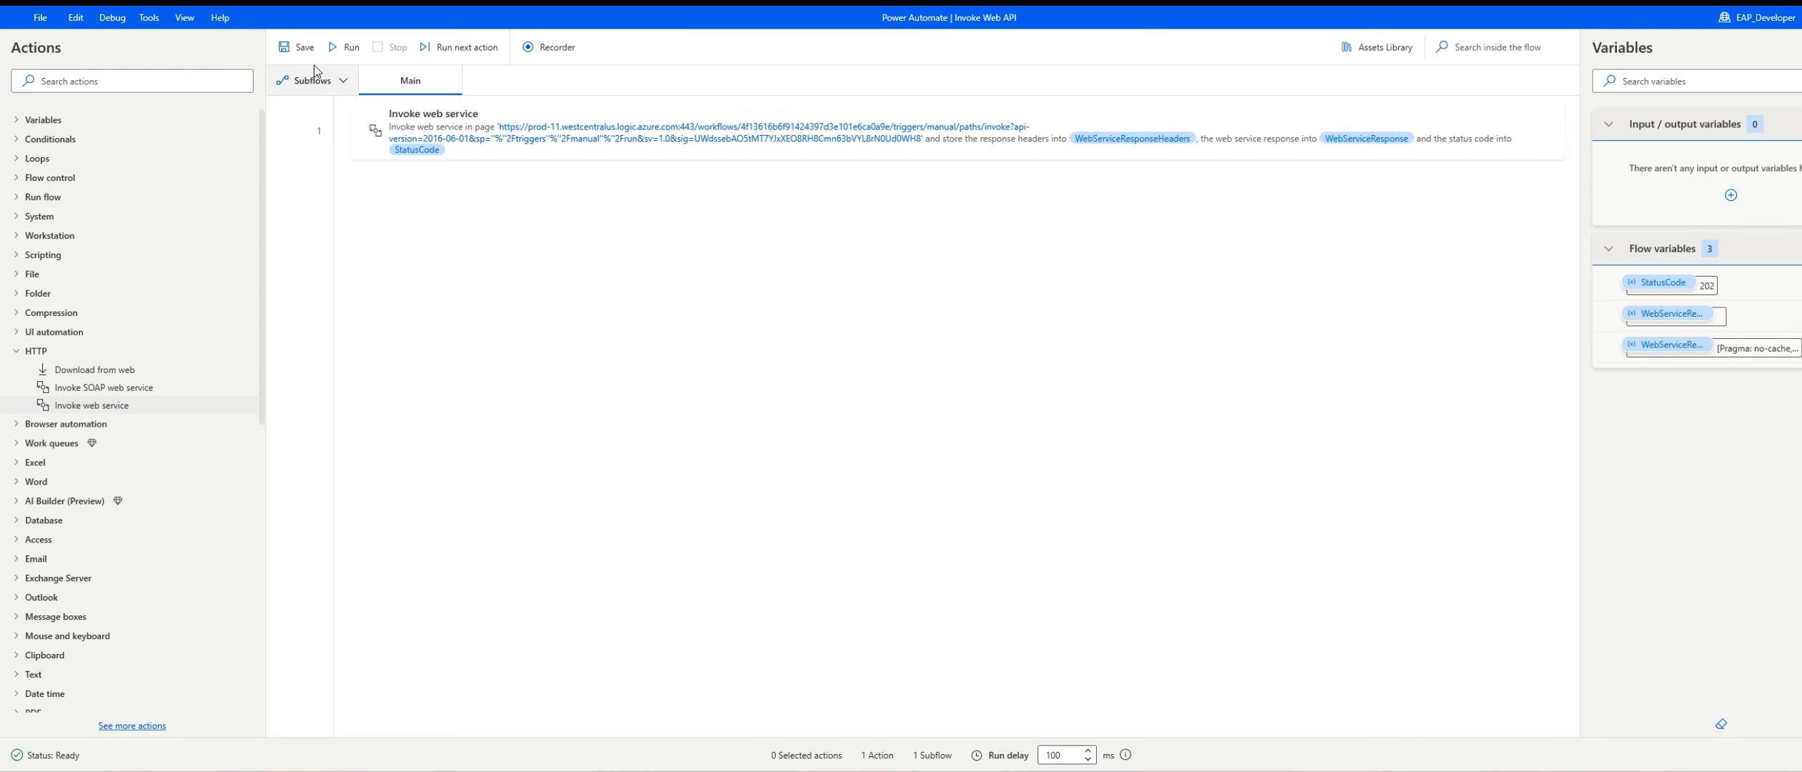
click(337, 47)
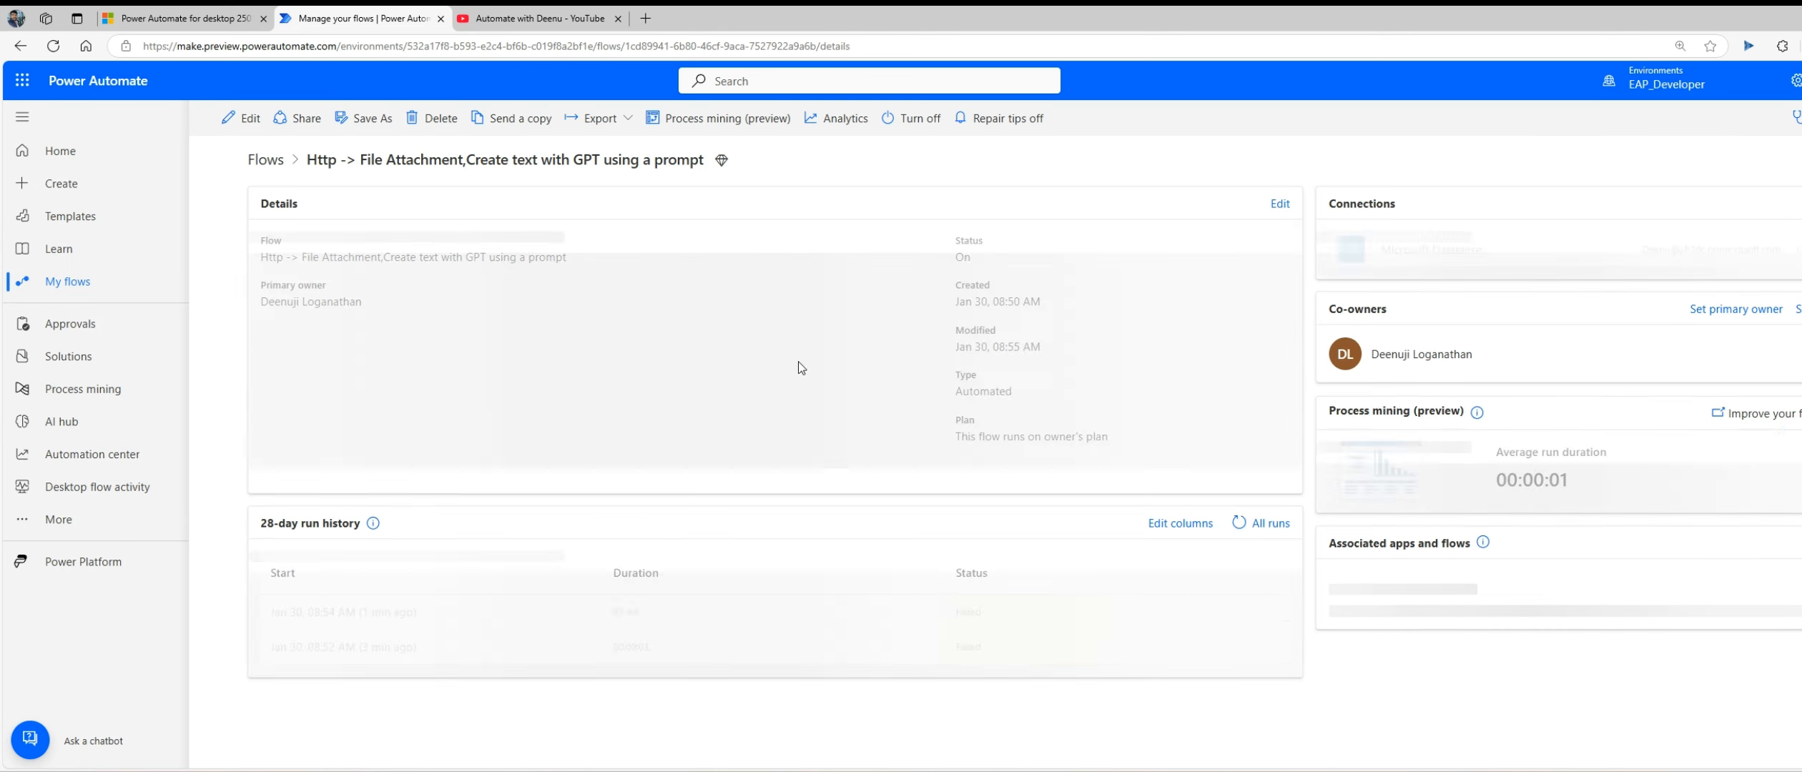
click(1237, 549)
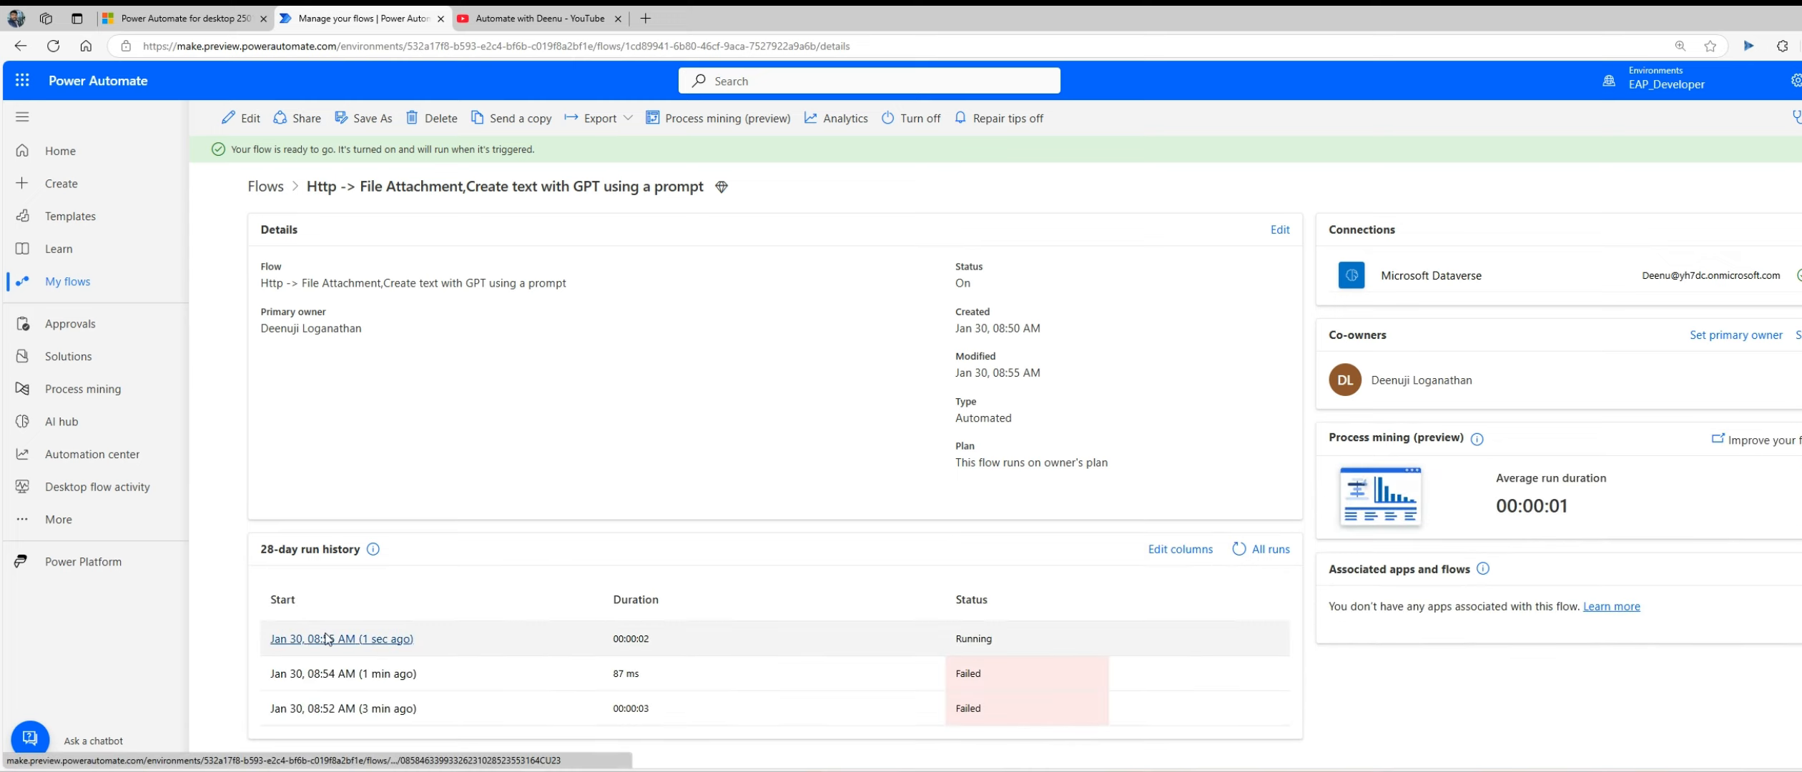
click(335, 638)
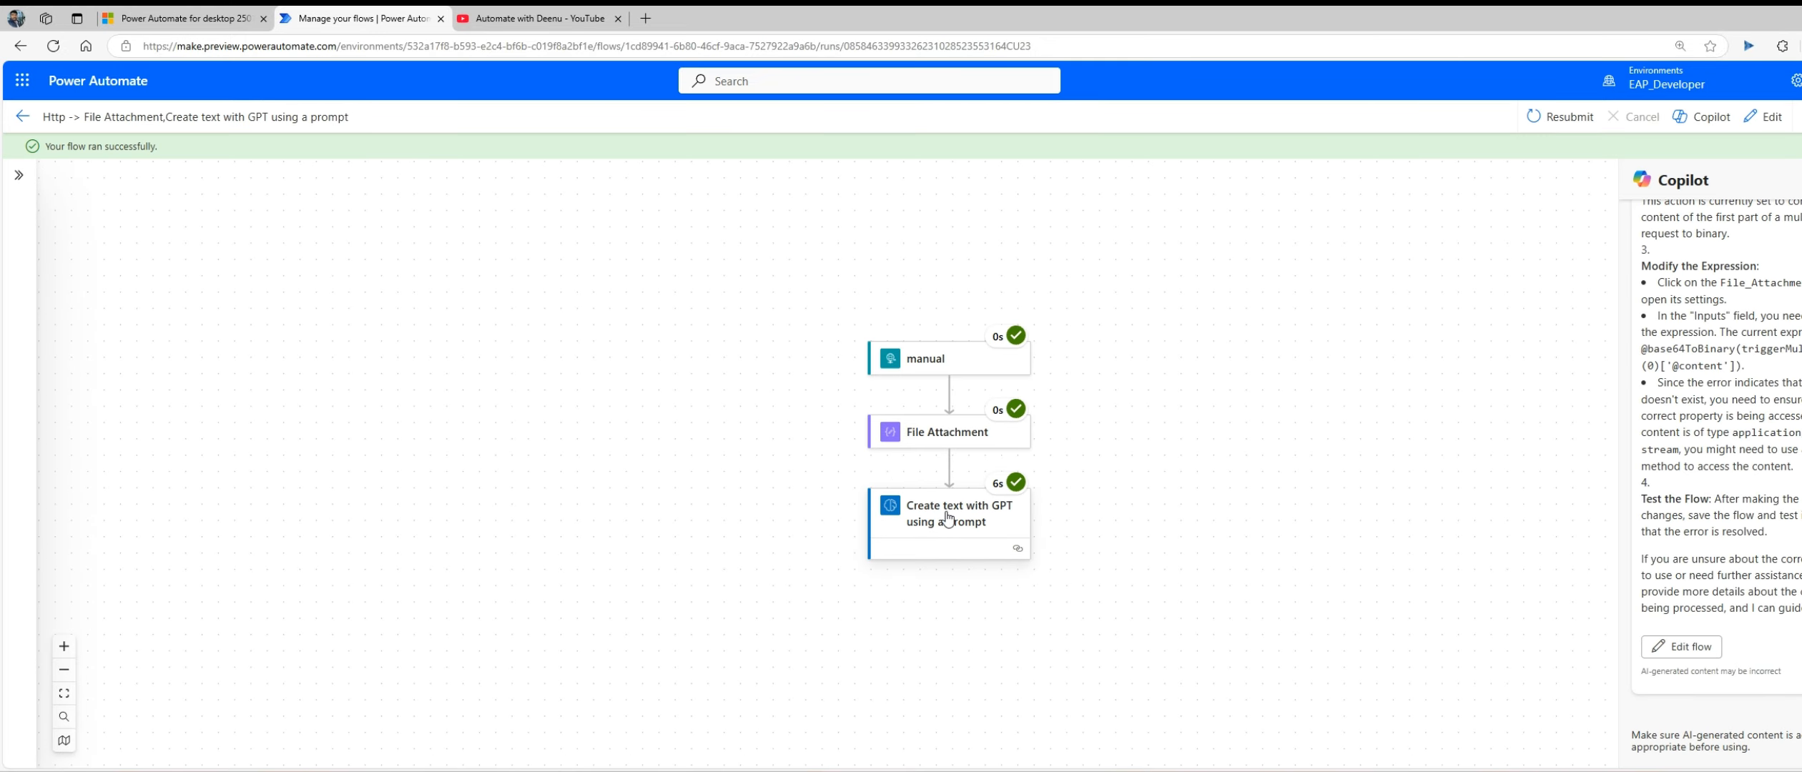
Step: Examine the File Attachment action's inputs and outputs in the cloud flow run
click(947, 518)
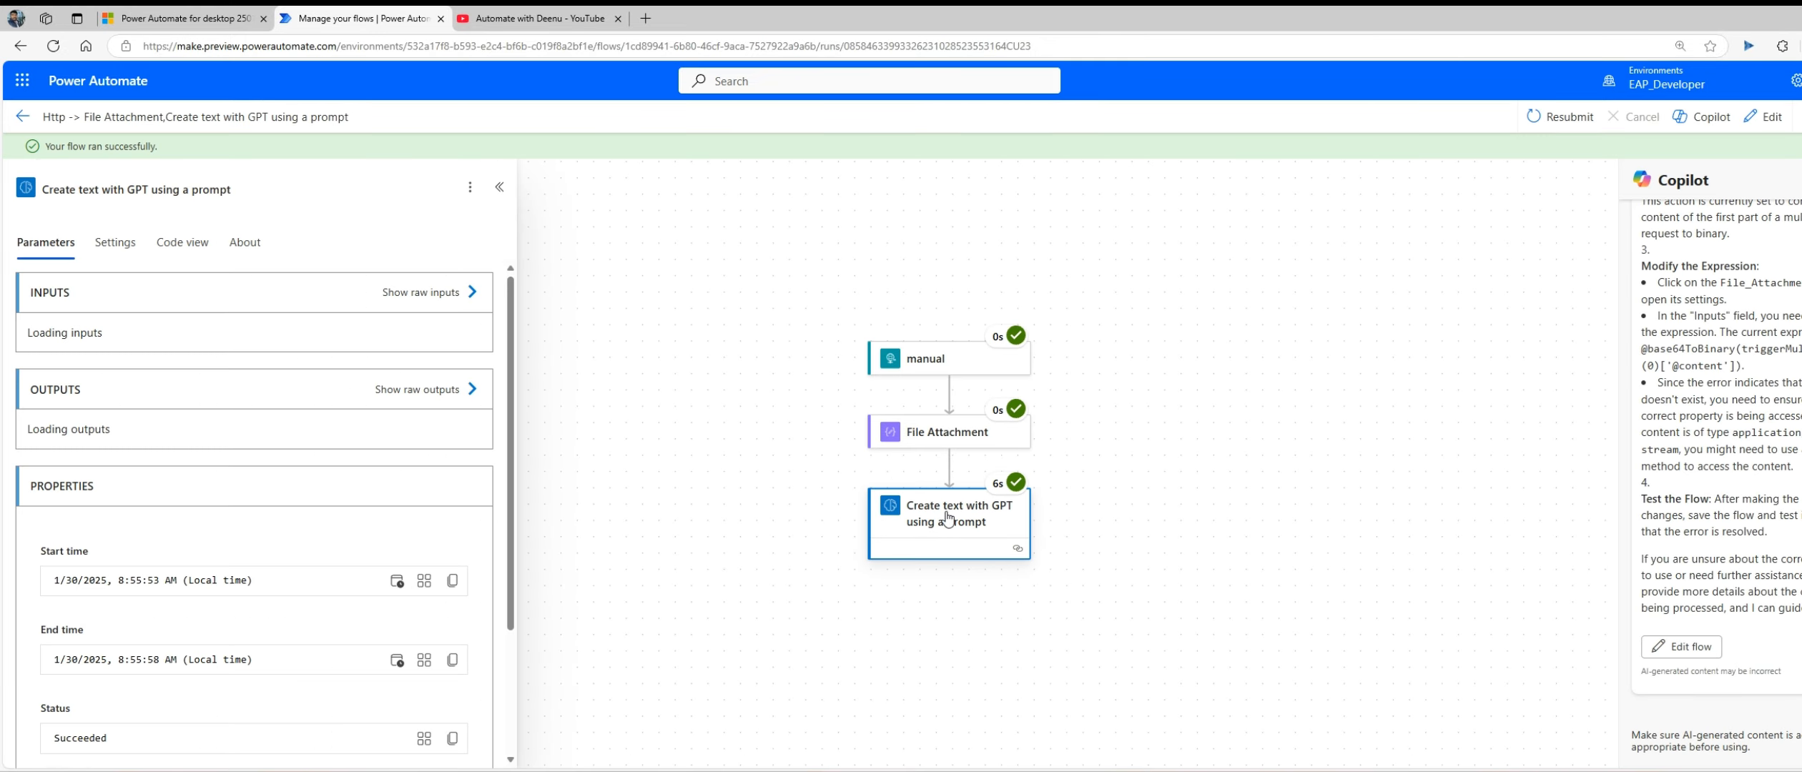
click(948, 438)
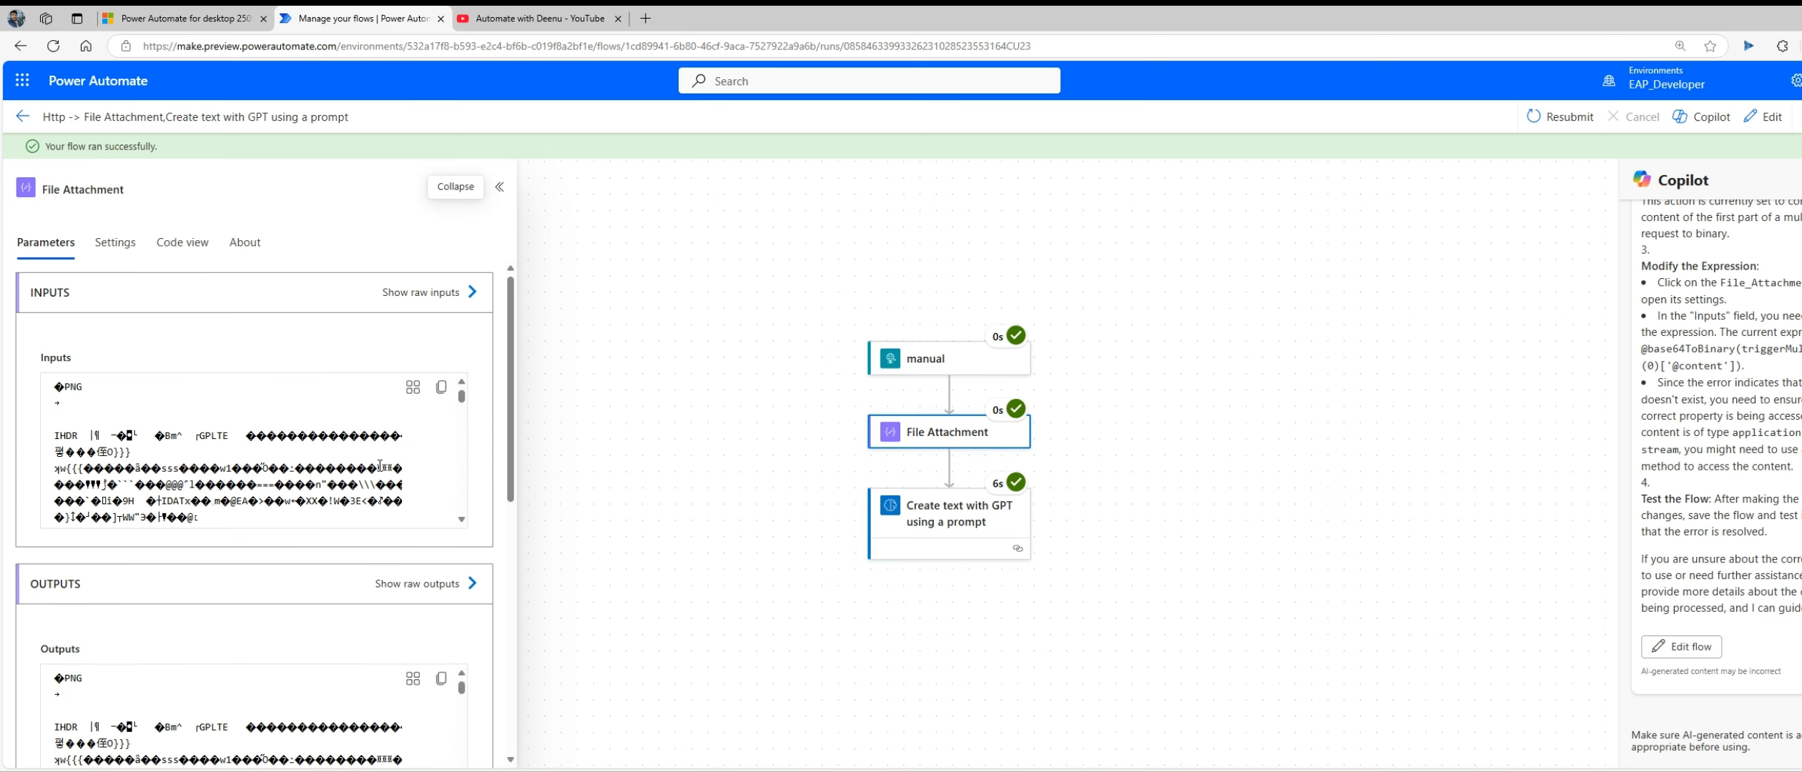
scroll(379, 465, down, 5)
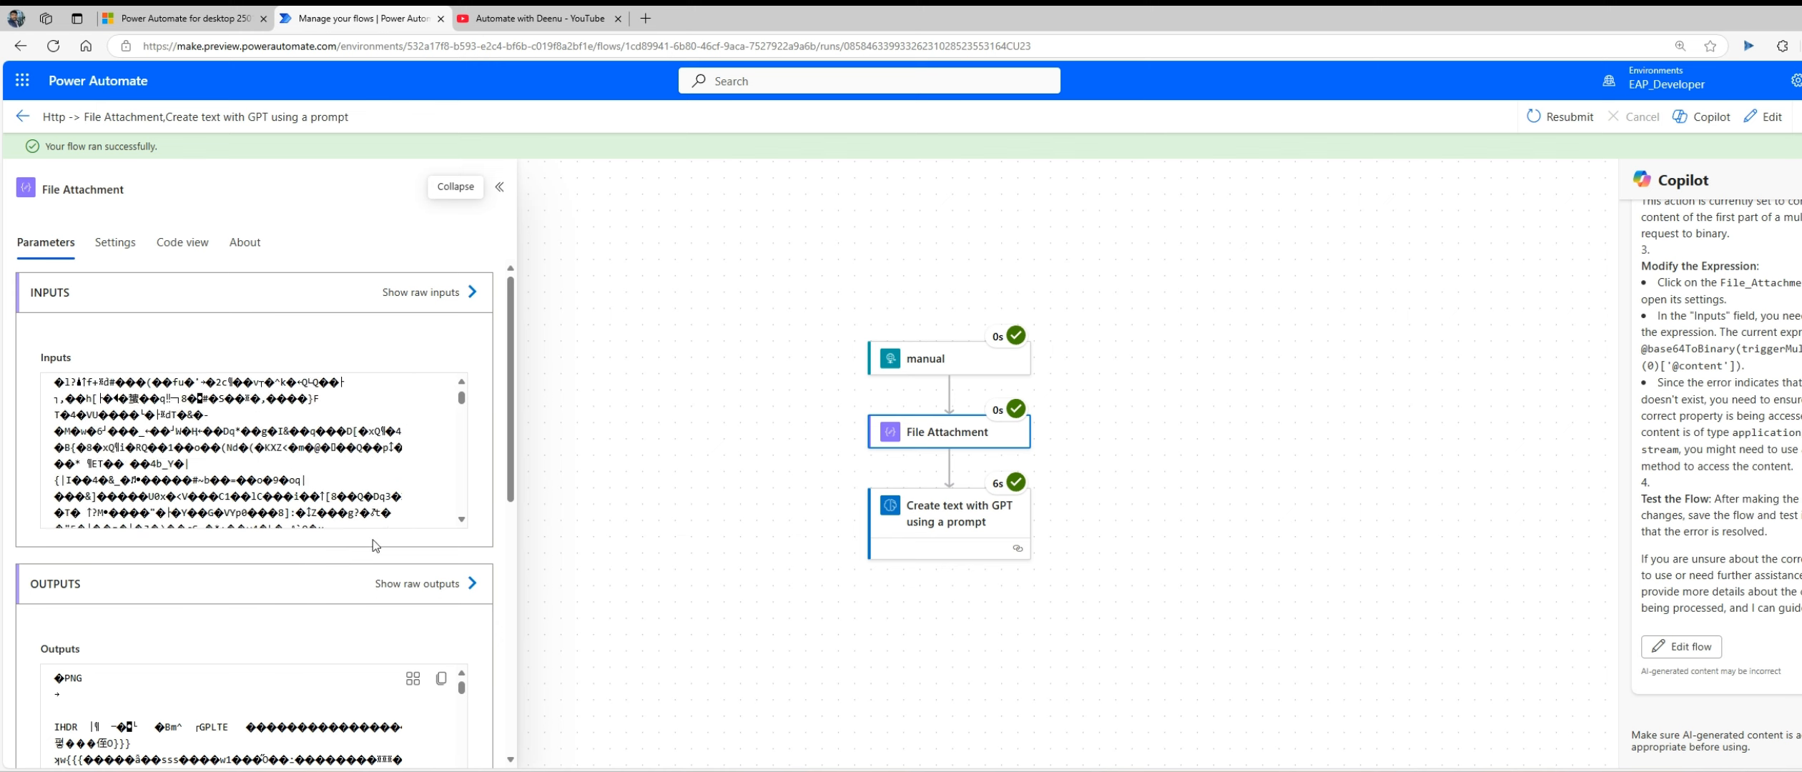
Step: Examine the prompt action's response body for the extracted invoice, vendor and customer details
click(982, 545)
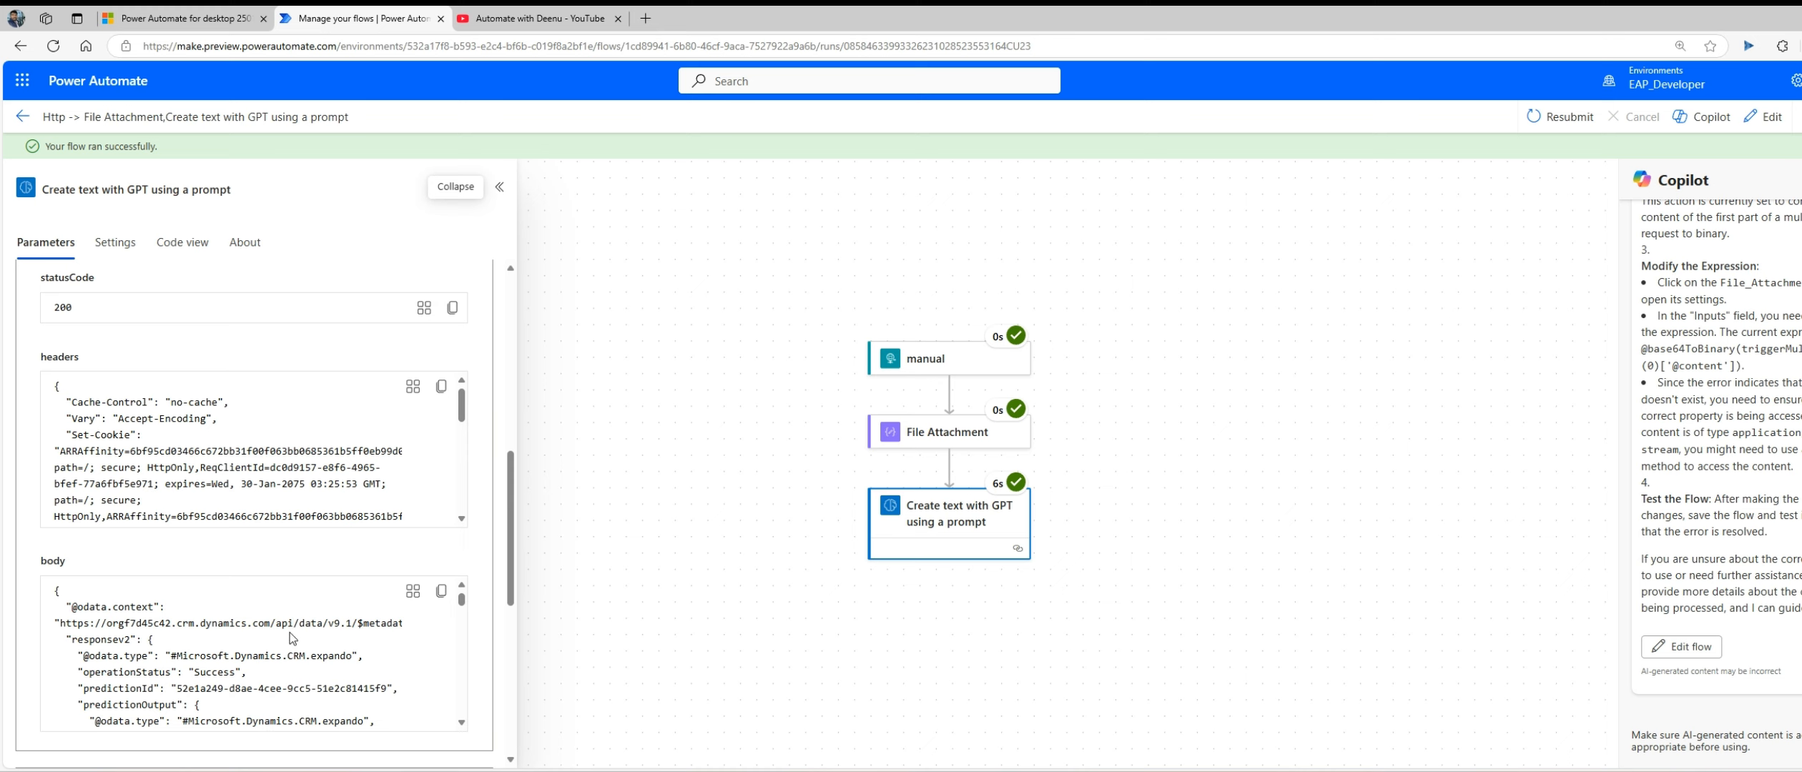
scroll(291, 638, down, 5)
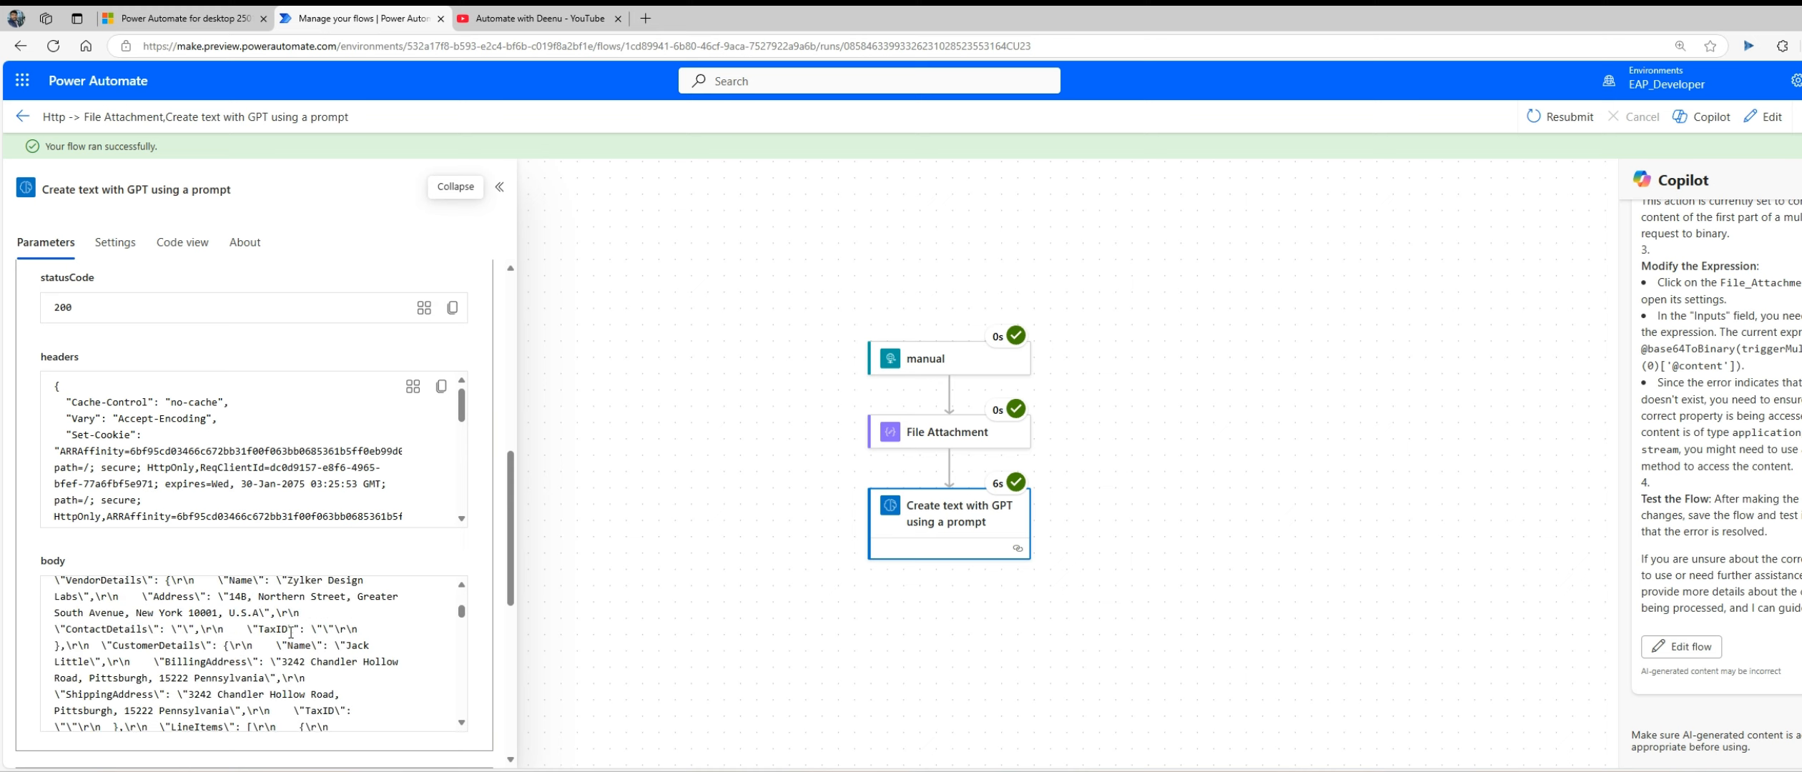
scroll(291, 633, up, 3)
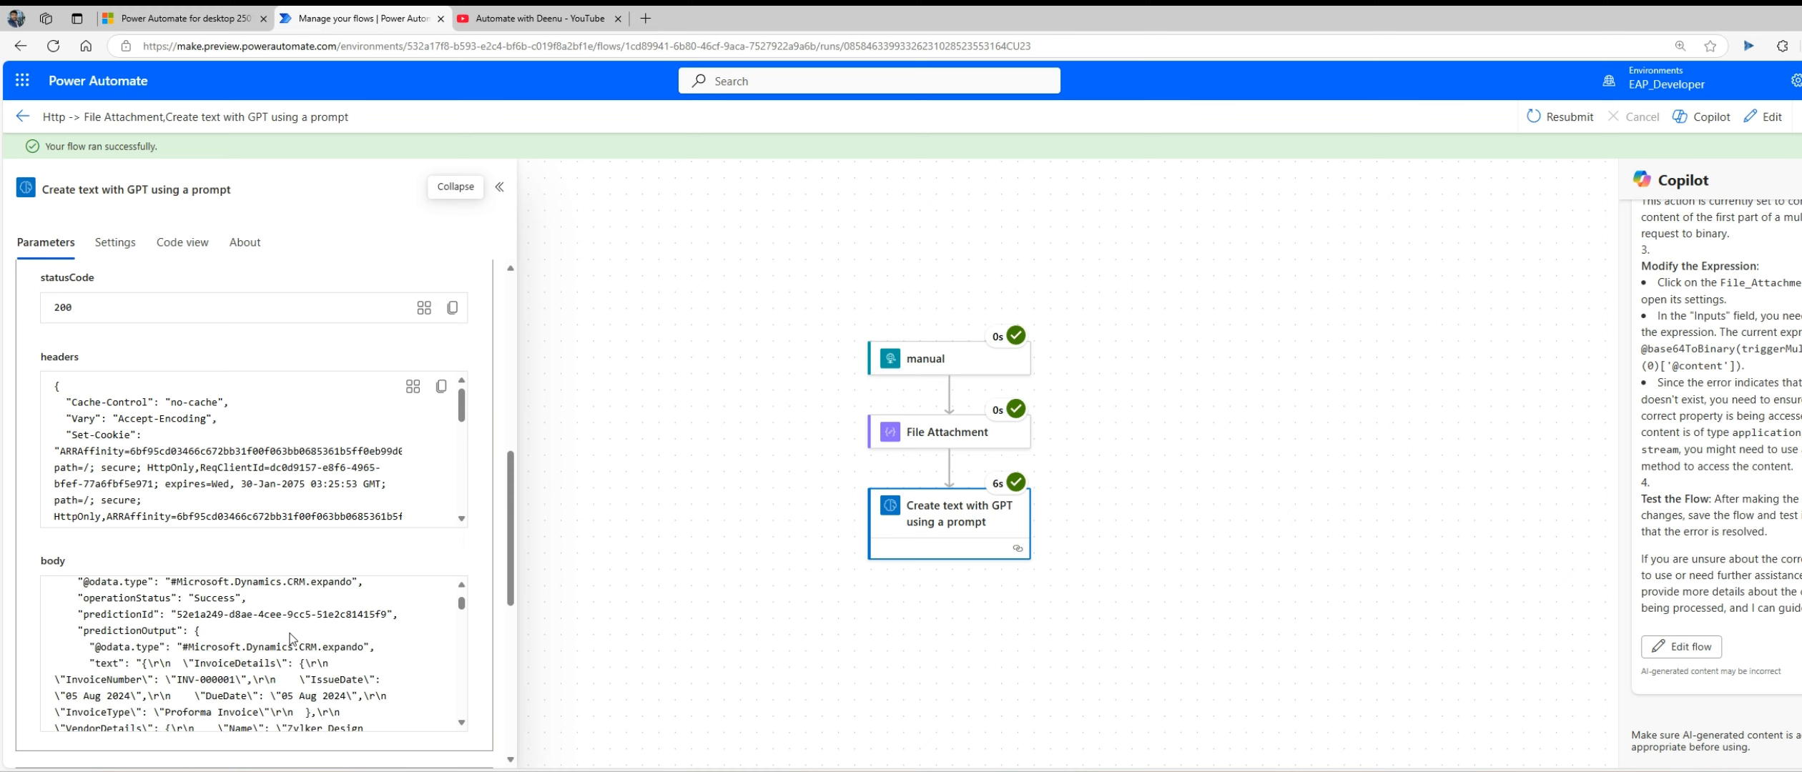
scroll(291, 639, down, 2)
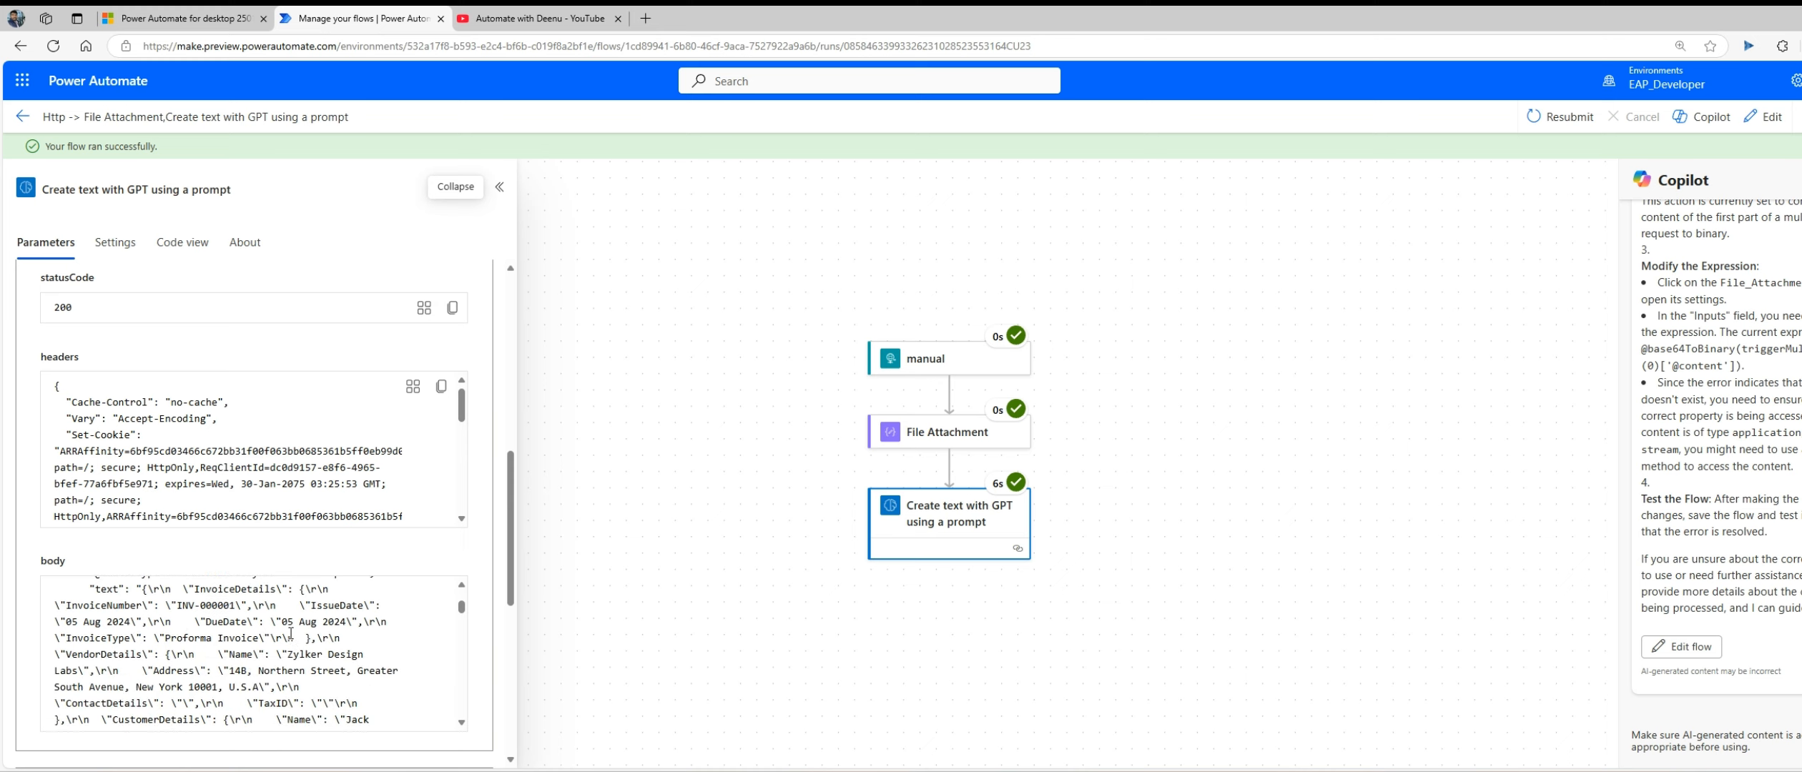
scroll(291, 633, up, 2)
scroll(182, 677, down, 2)
double_click(104, 589)
scroll(190, 608, down, 6)
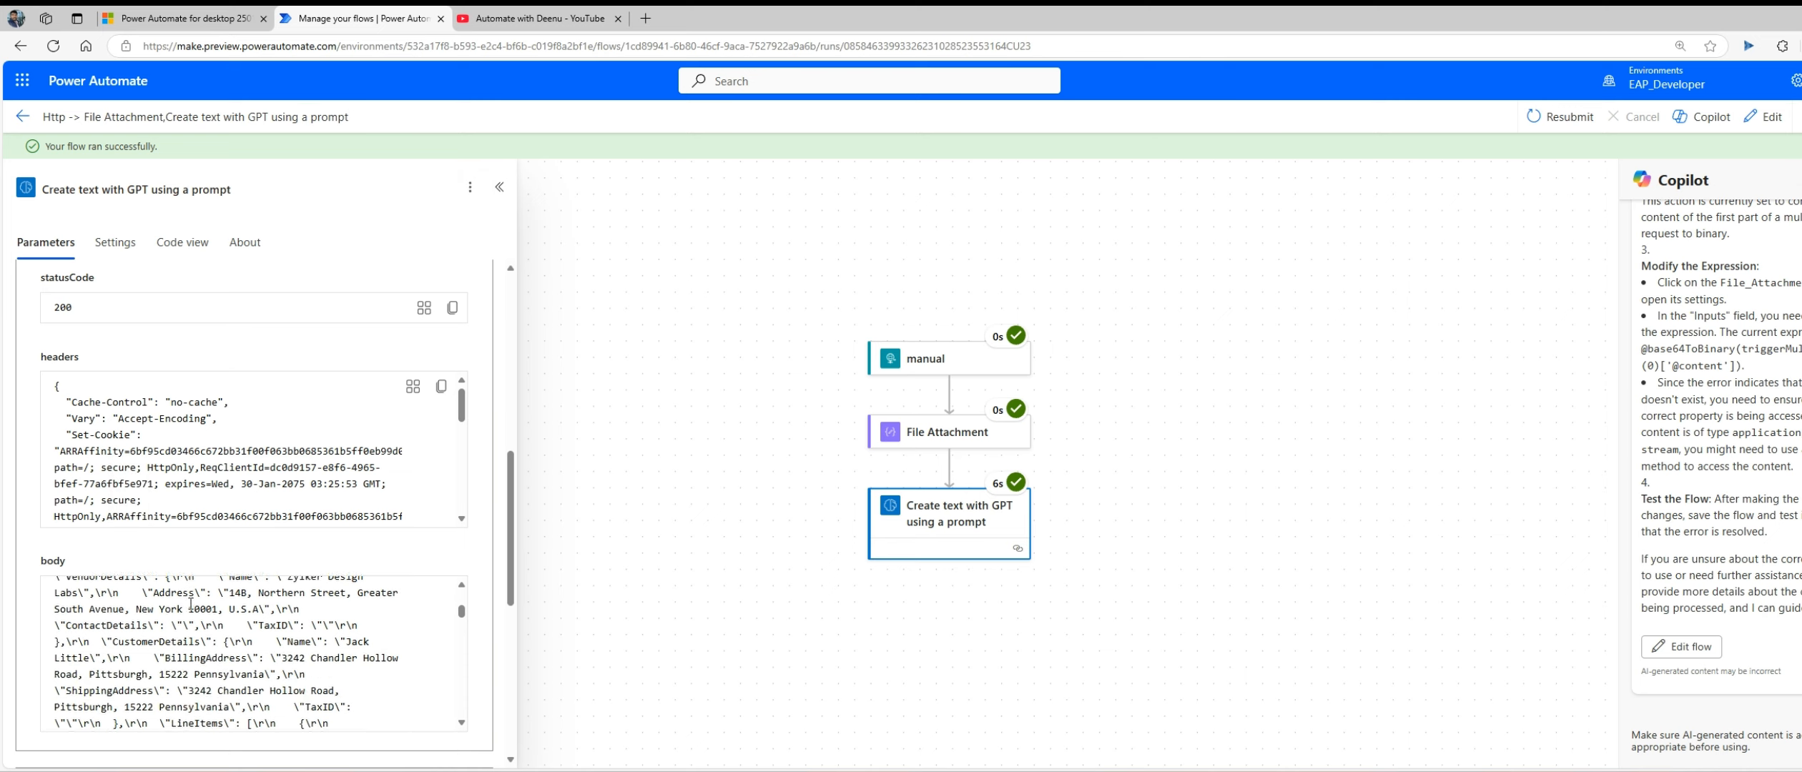
scroll(190, 604, down, 4)
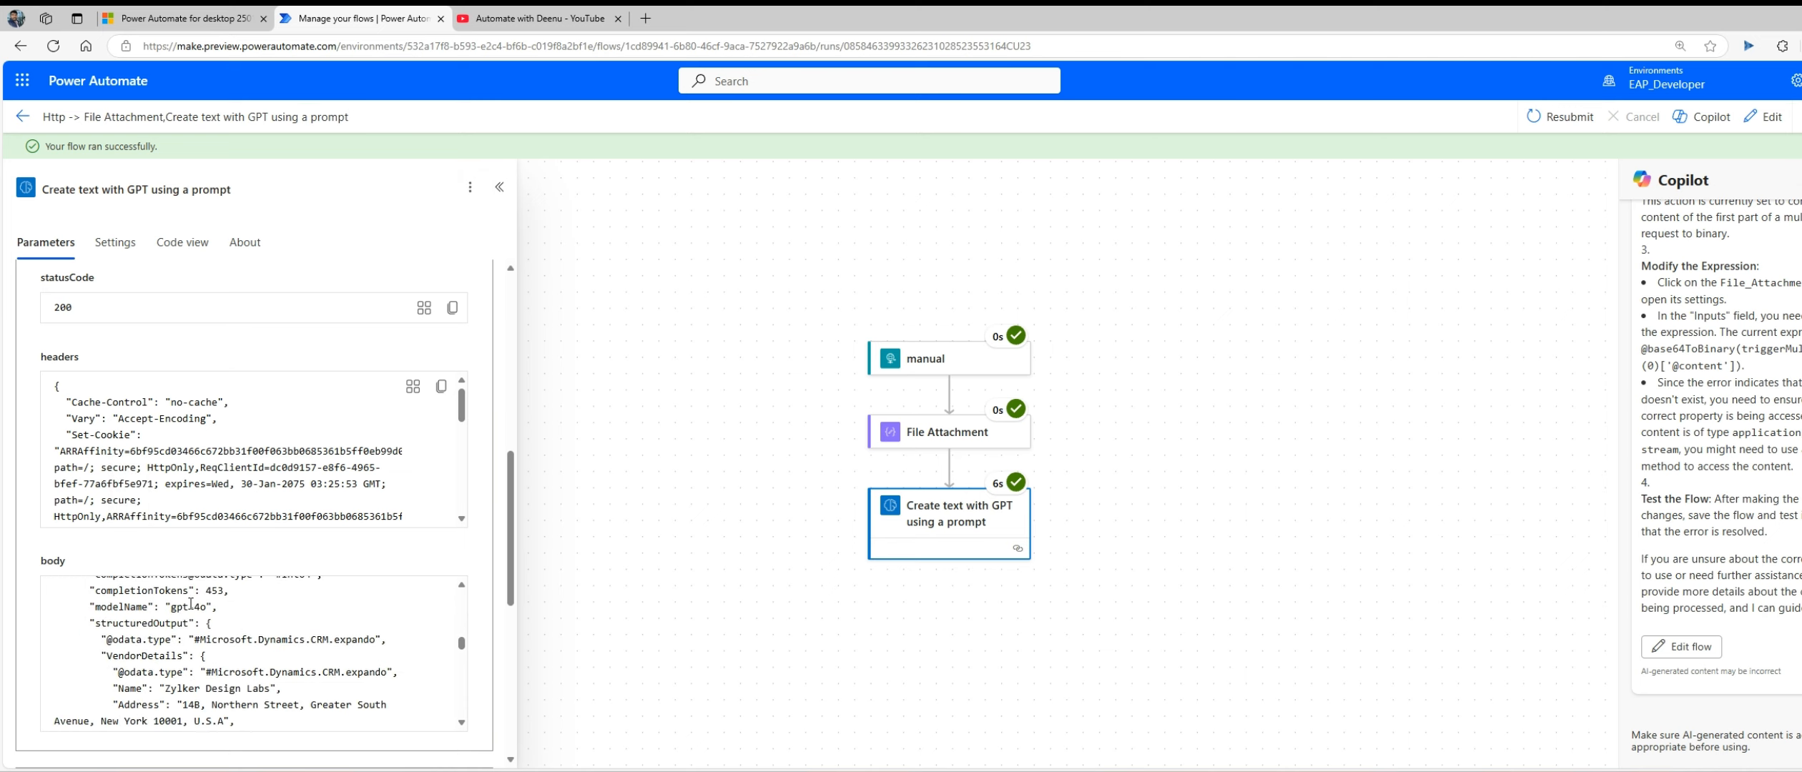
Step: Open the cloud flow for editing and start adding an action after the prompt action
click(1764, 118)
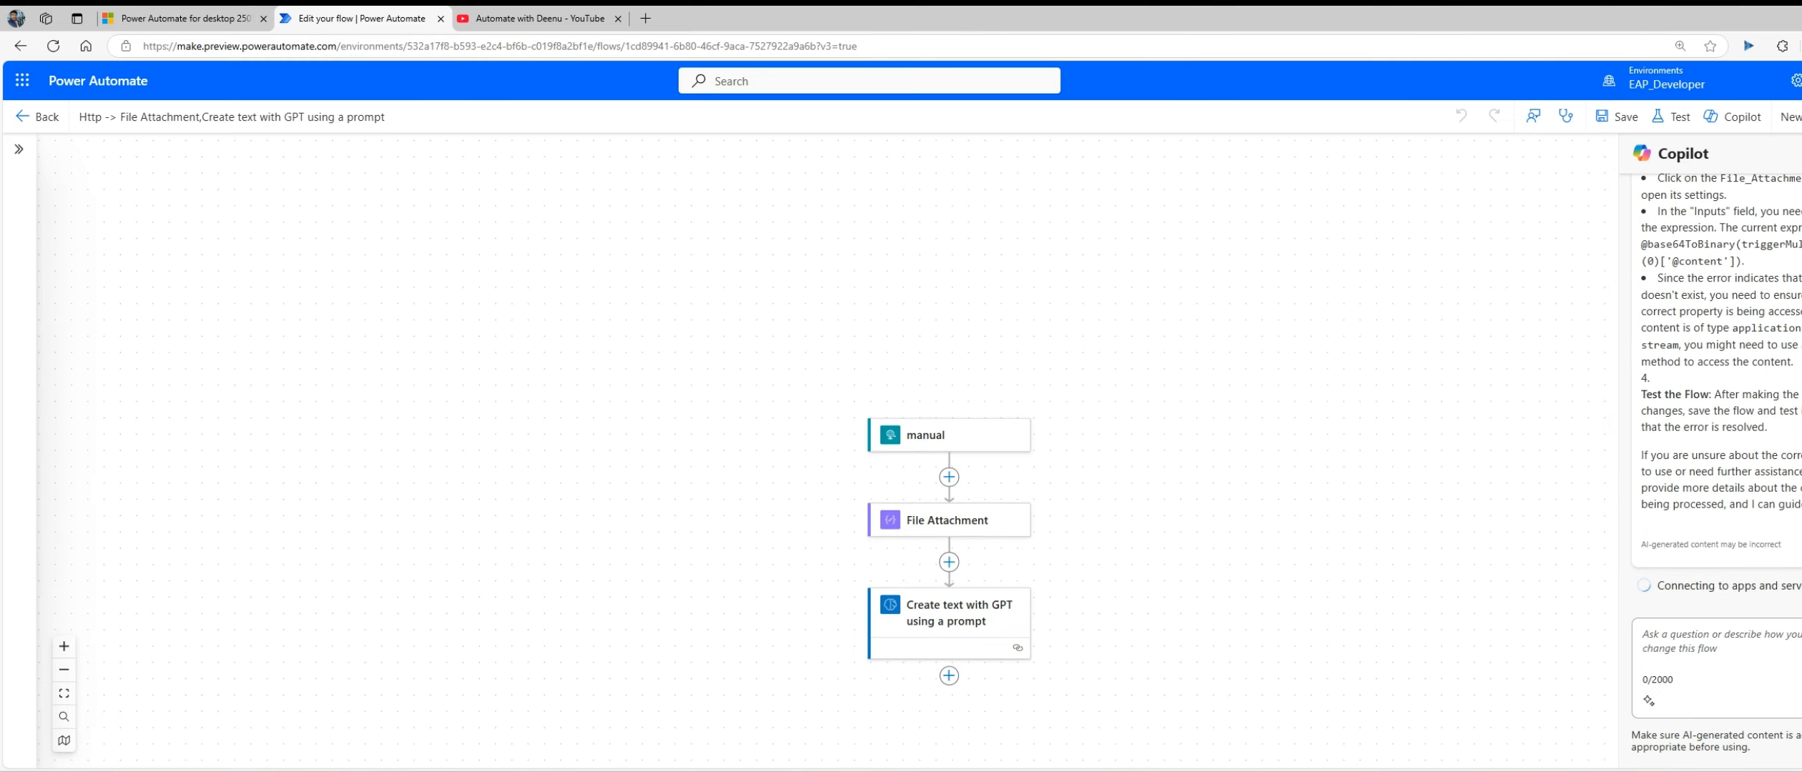
drag(603, 455, 618, 241)
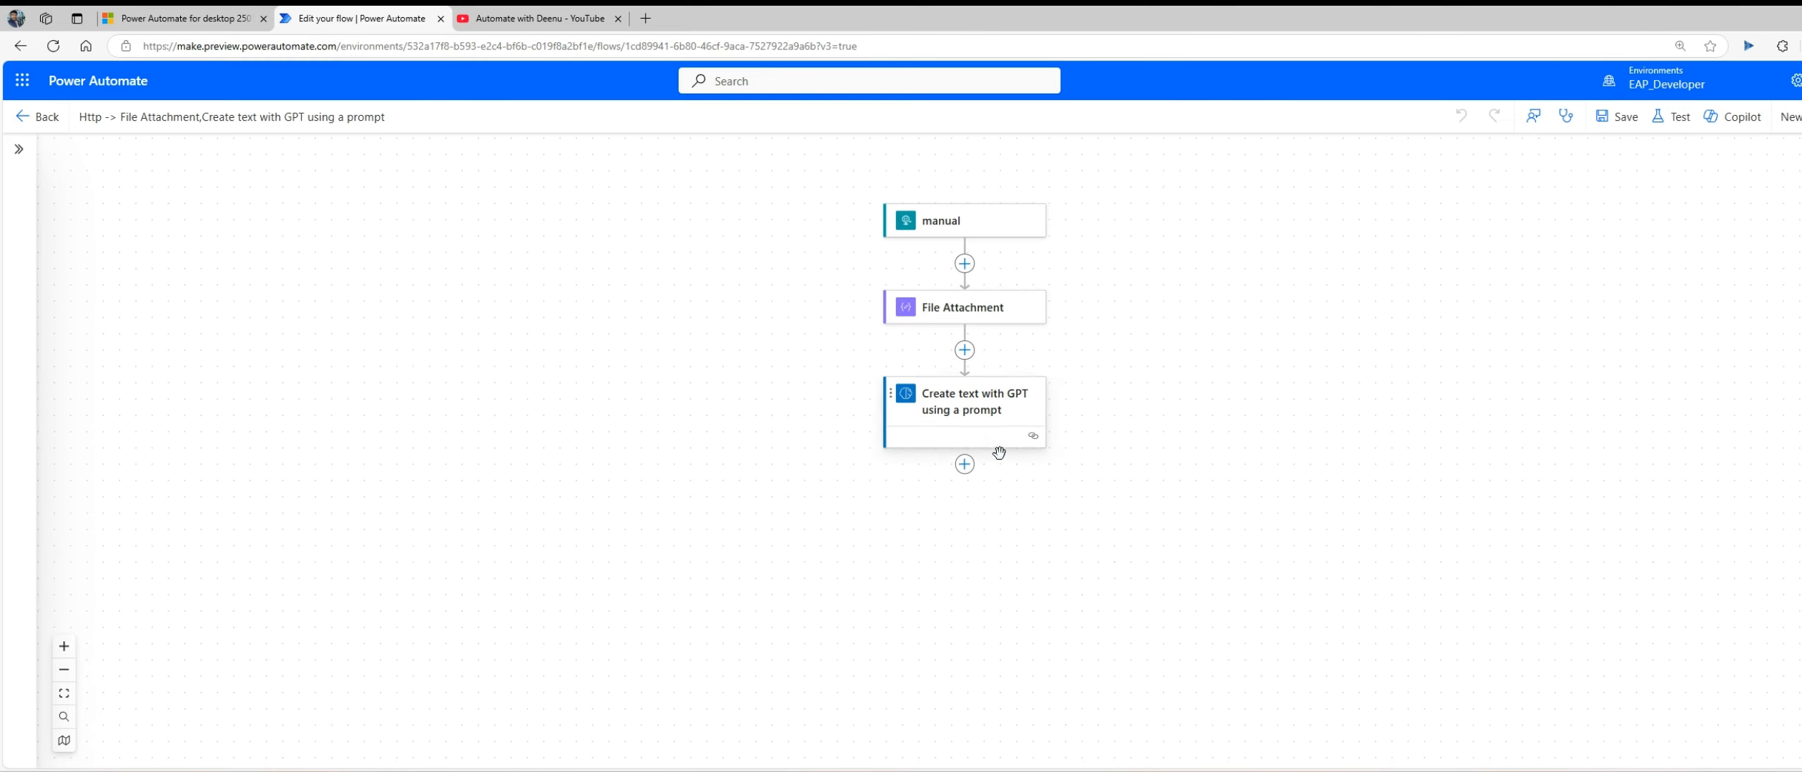
click(964, 464)
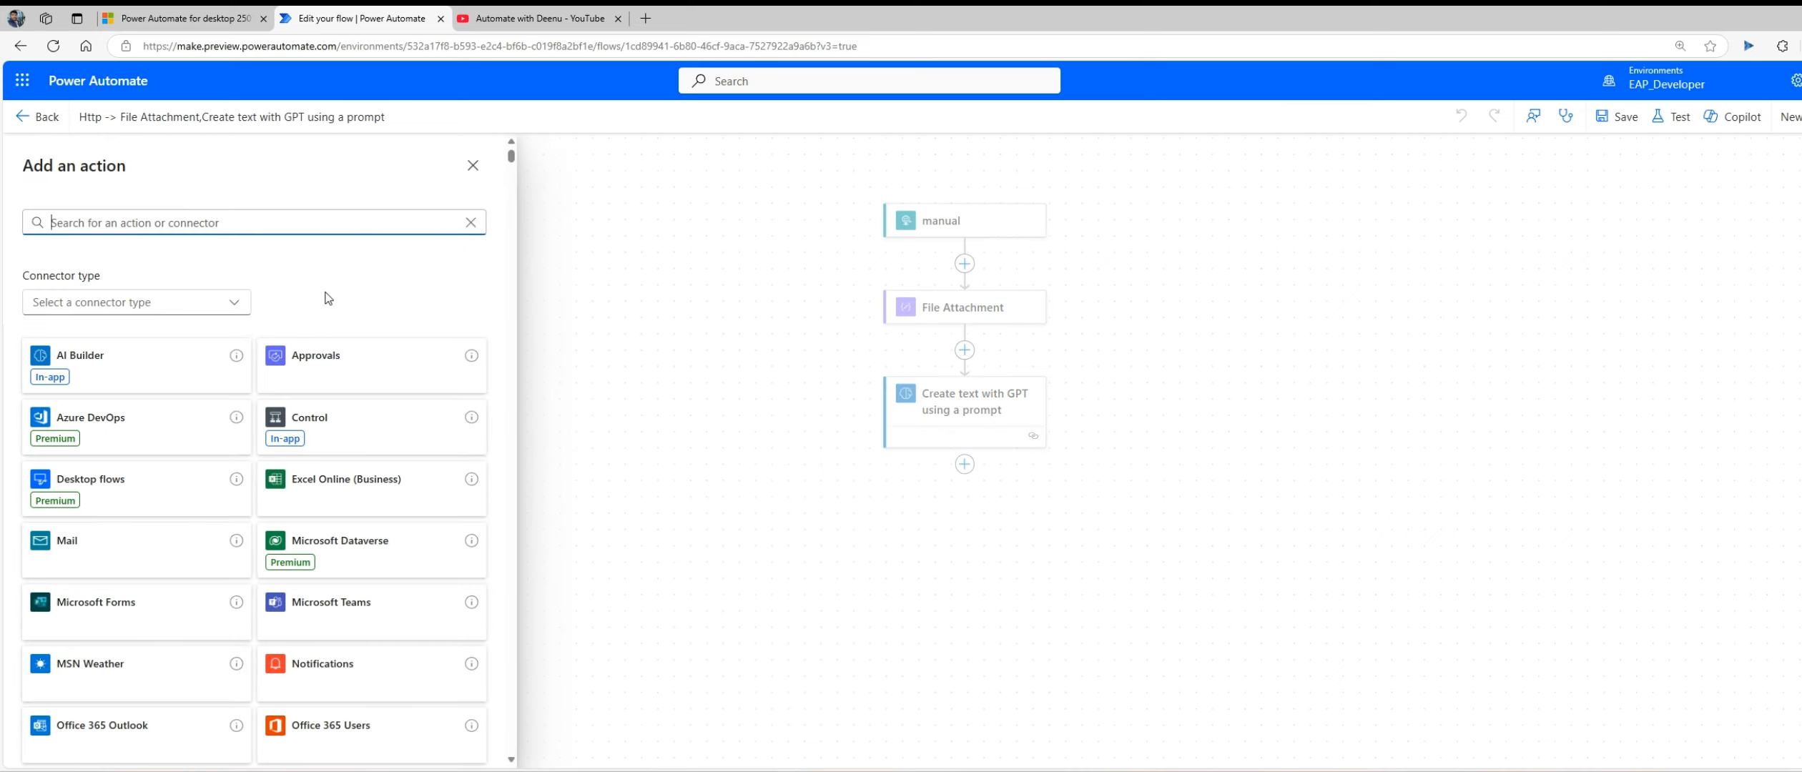
text(http)
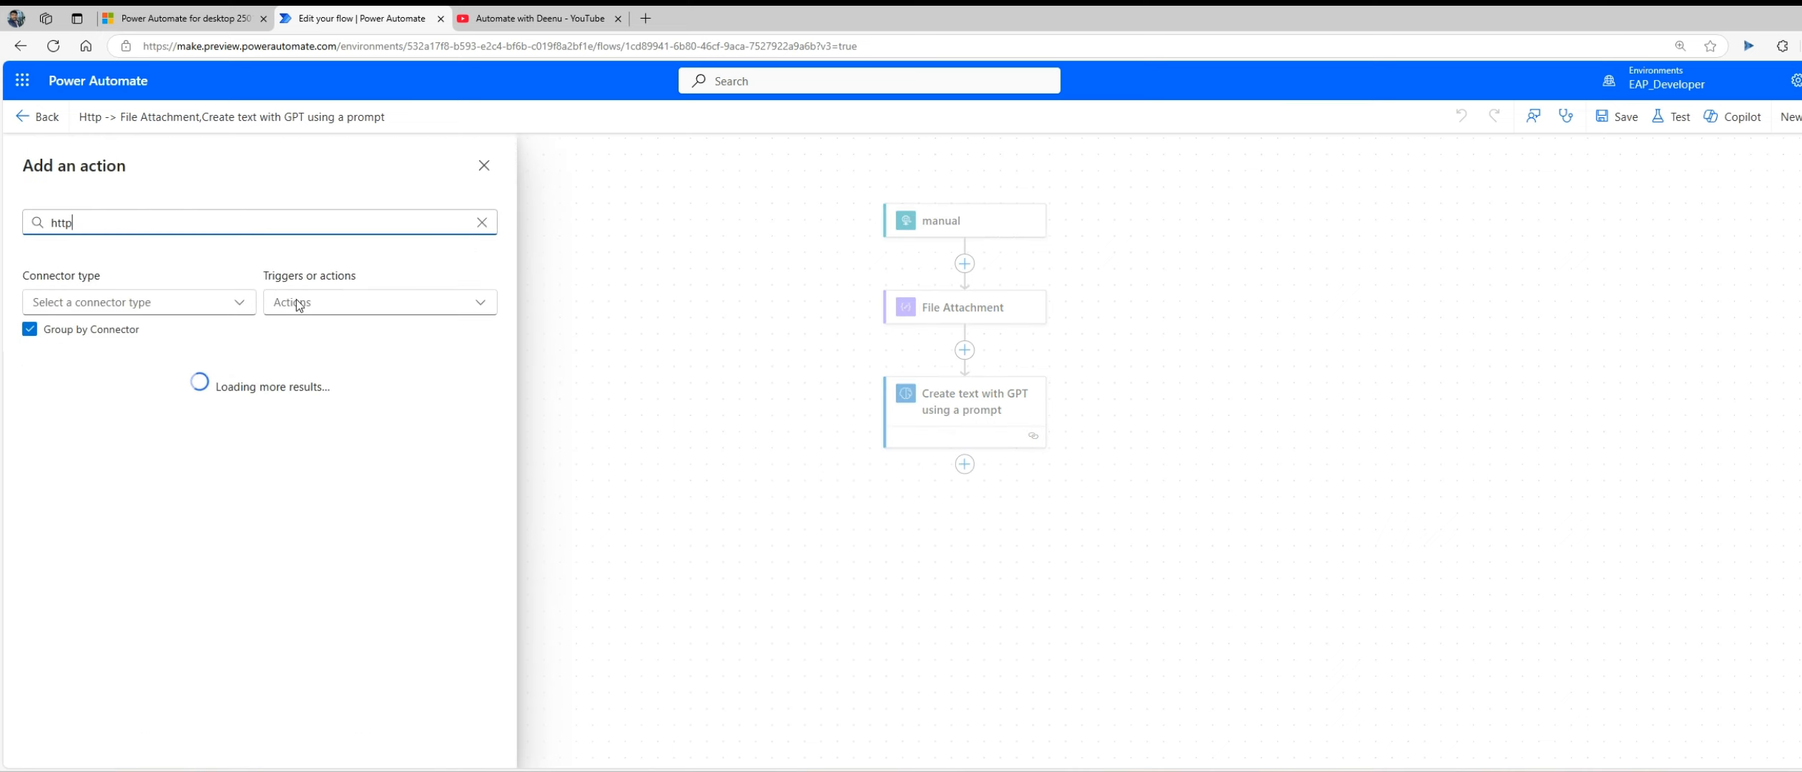
scroll(319, 539, down, 3)
scroll(215, 543, down, 10)
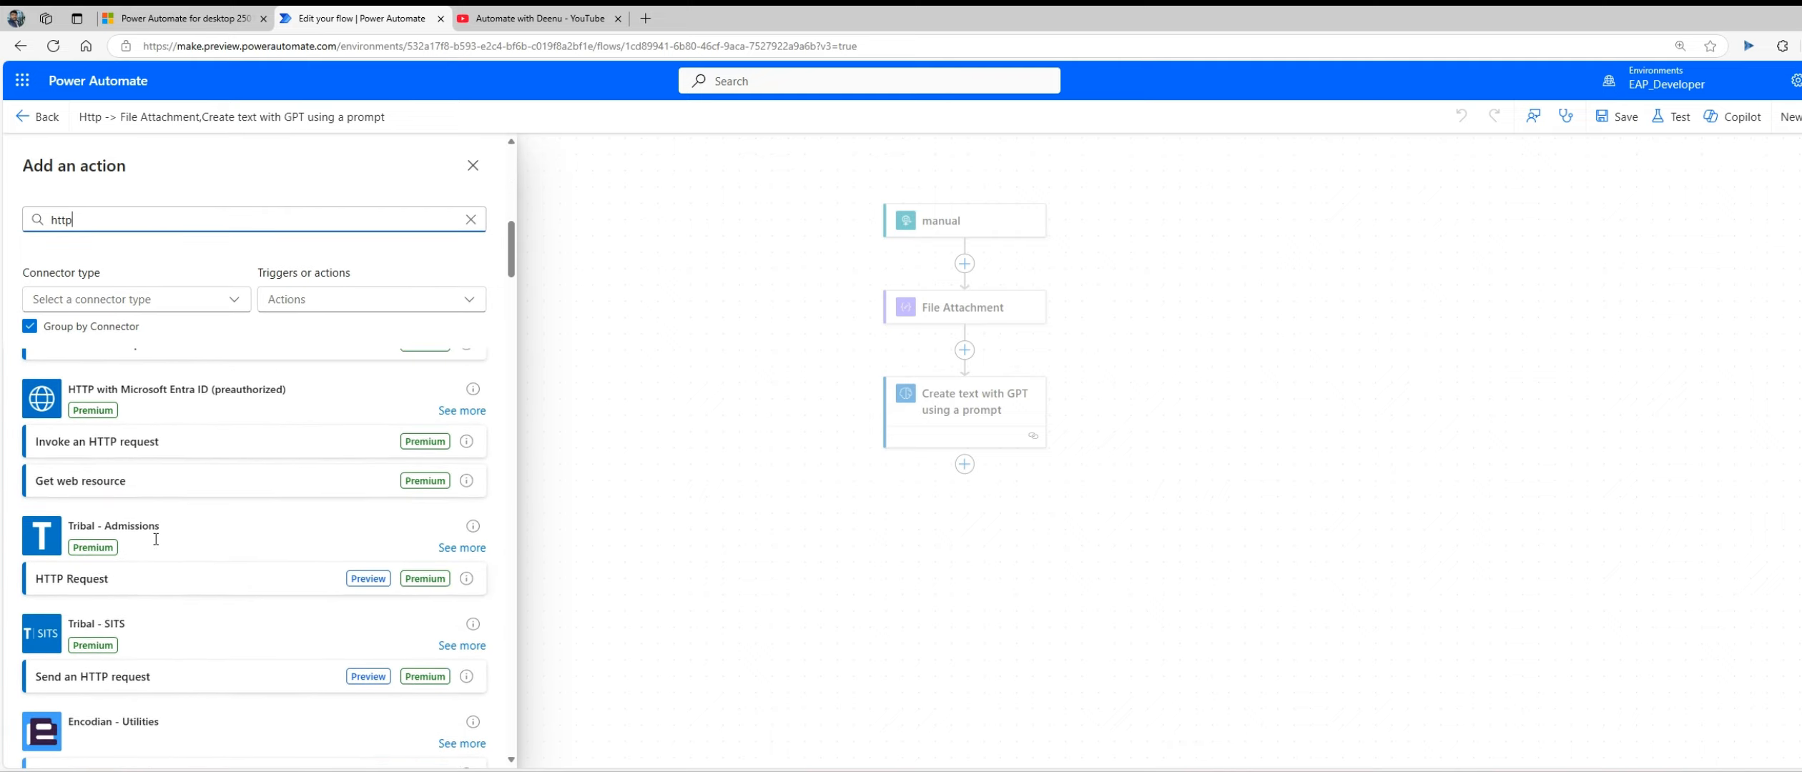
scroll(158, 546, up, 10)
scroll(157, 542, down, 6)
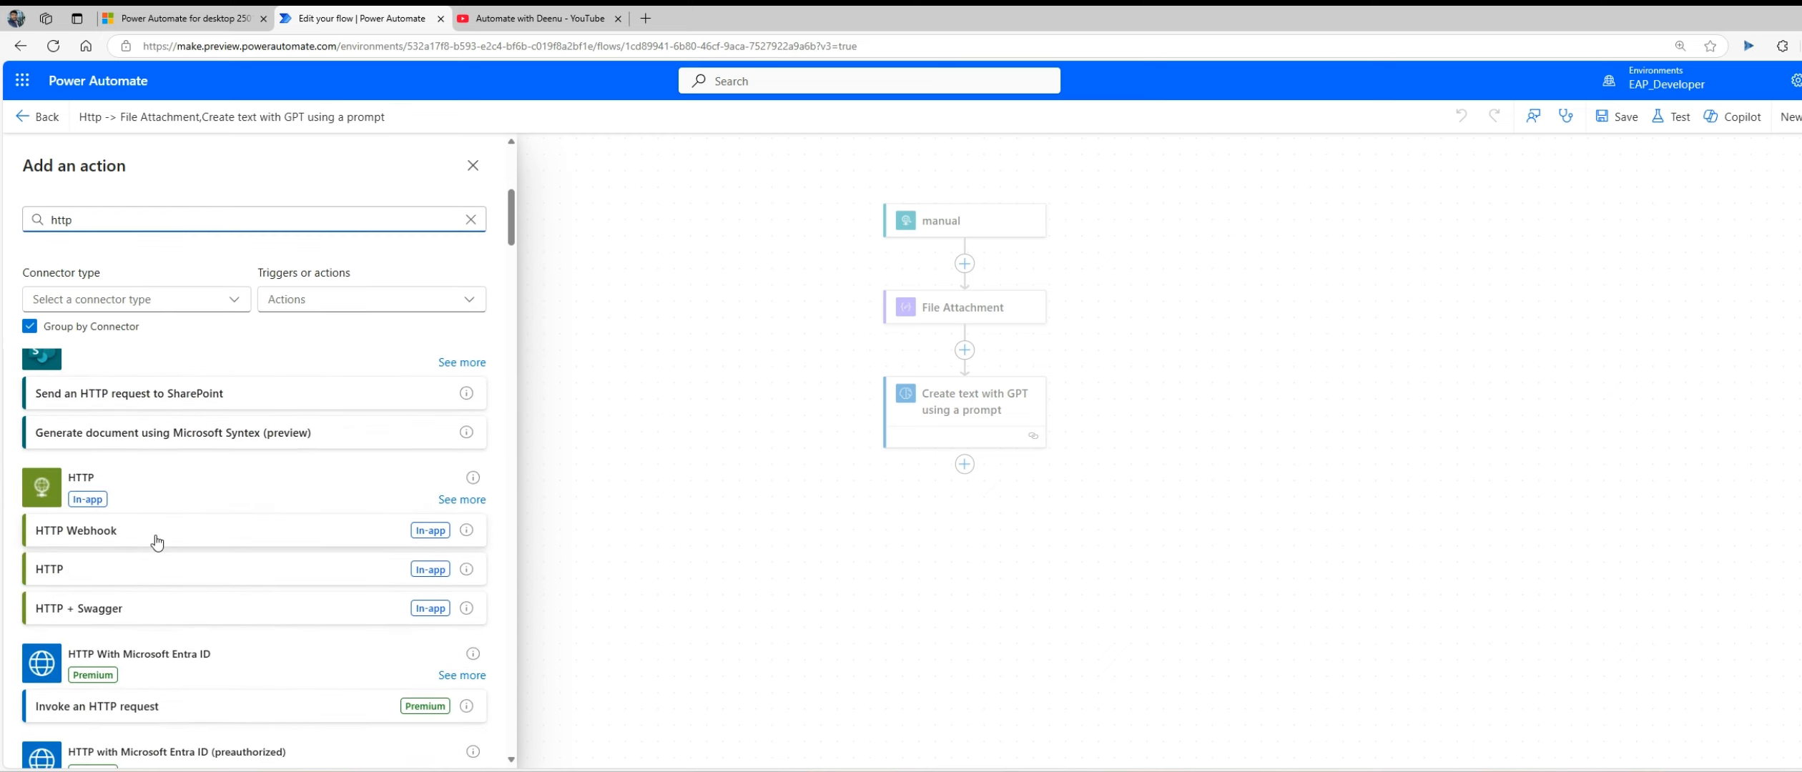
scroll(228, 542, down, 5)
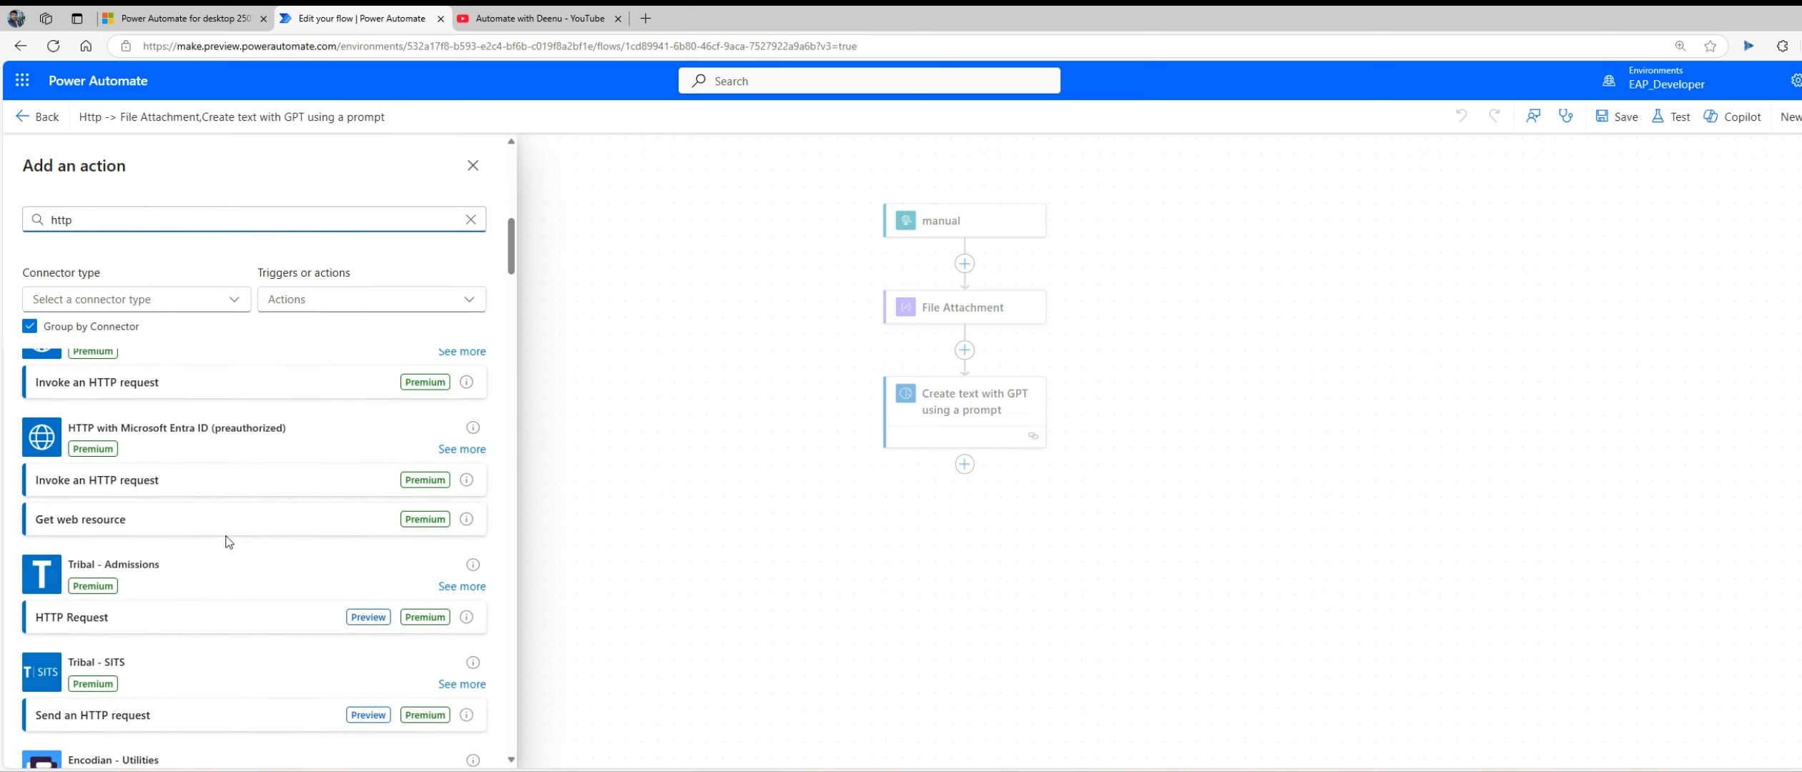
scroll(227, 541, down, 8)
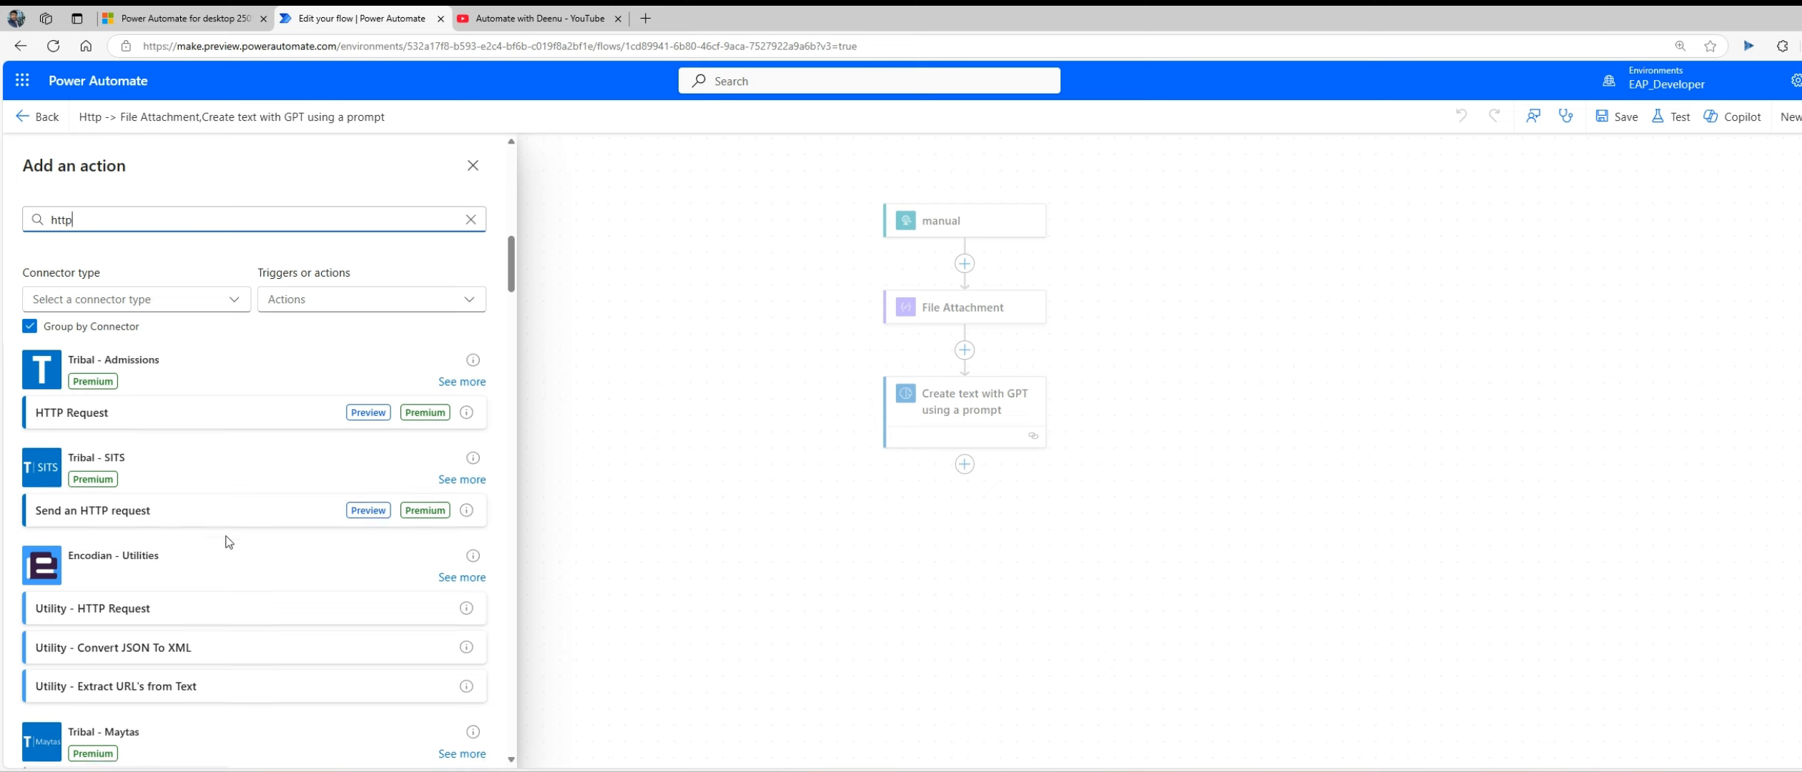
Step: Search the actions for response and add the Request connector's Response action after the prompt action
double_click(150, 218)
text(response)
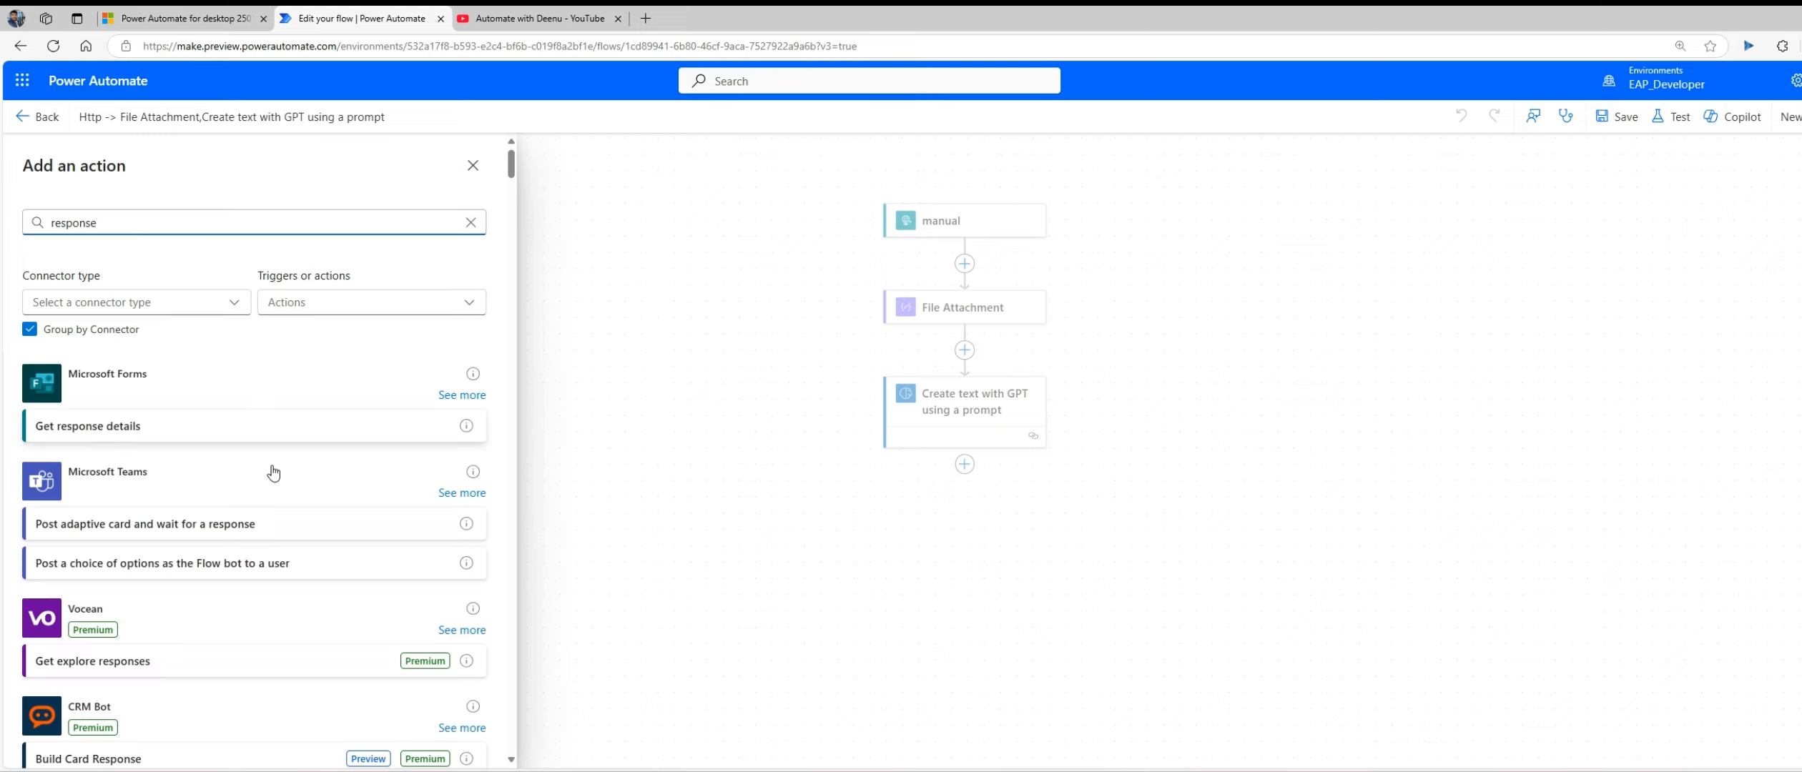
scroll(273, 488, down, 15)
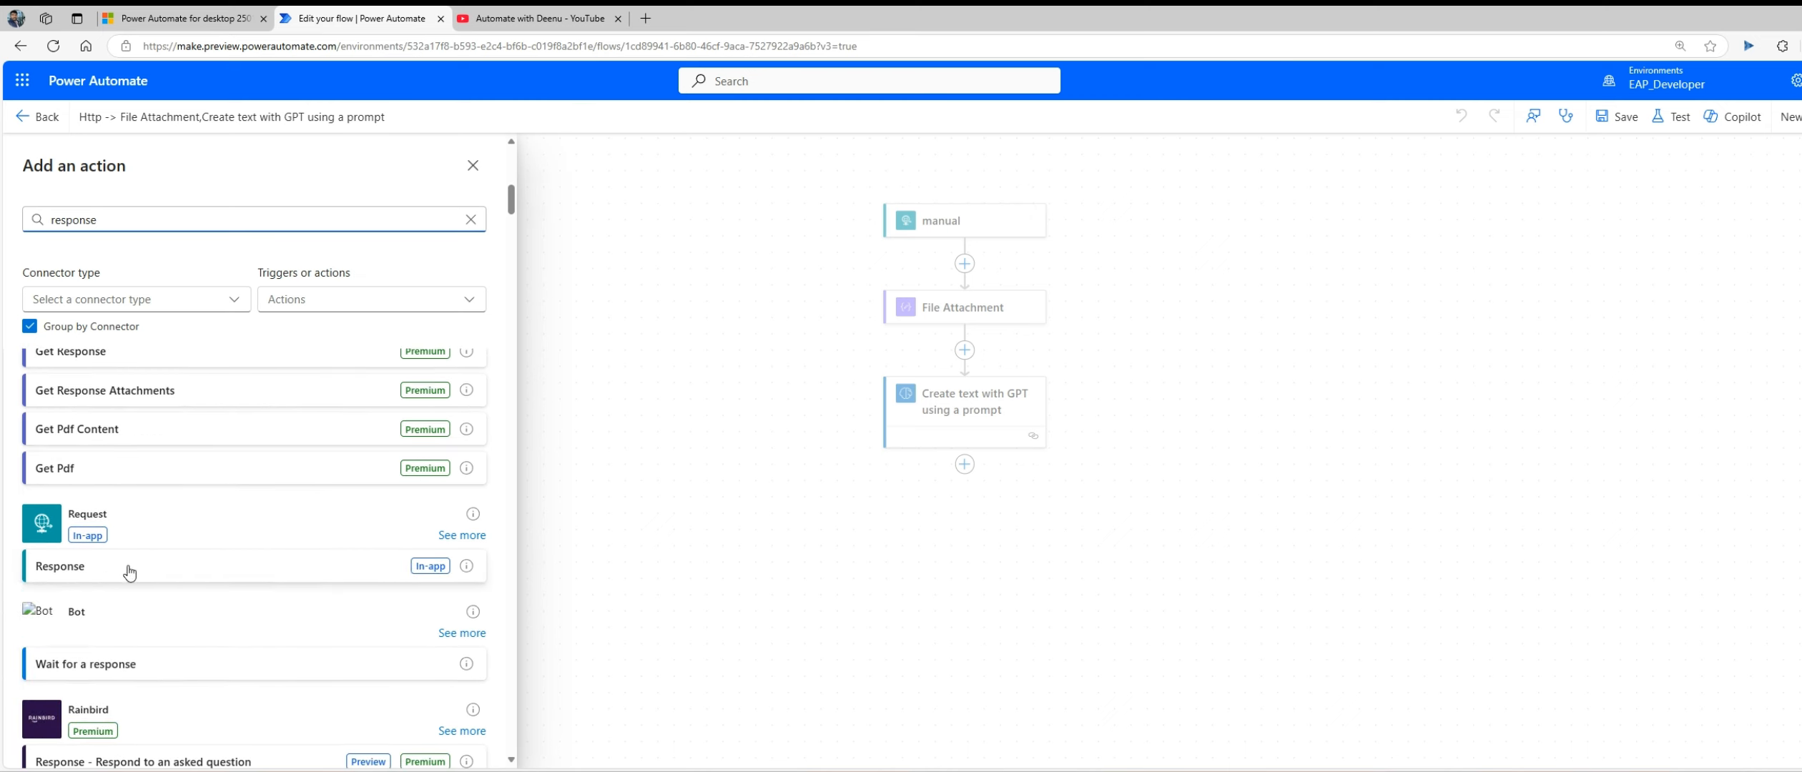
click(60, 568)
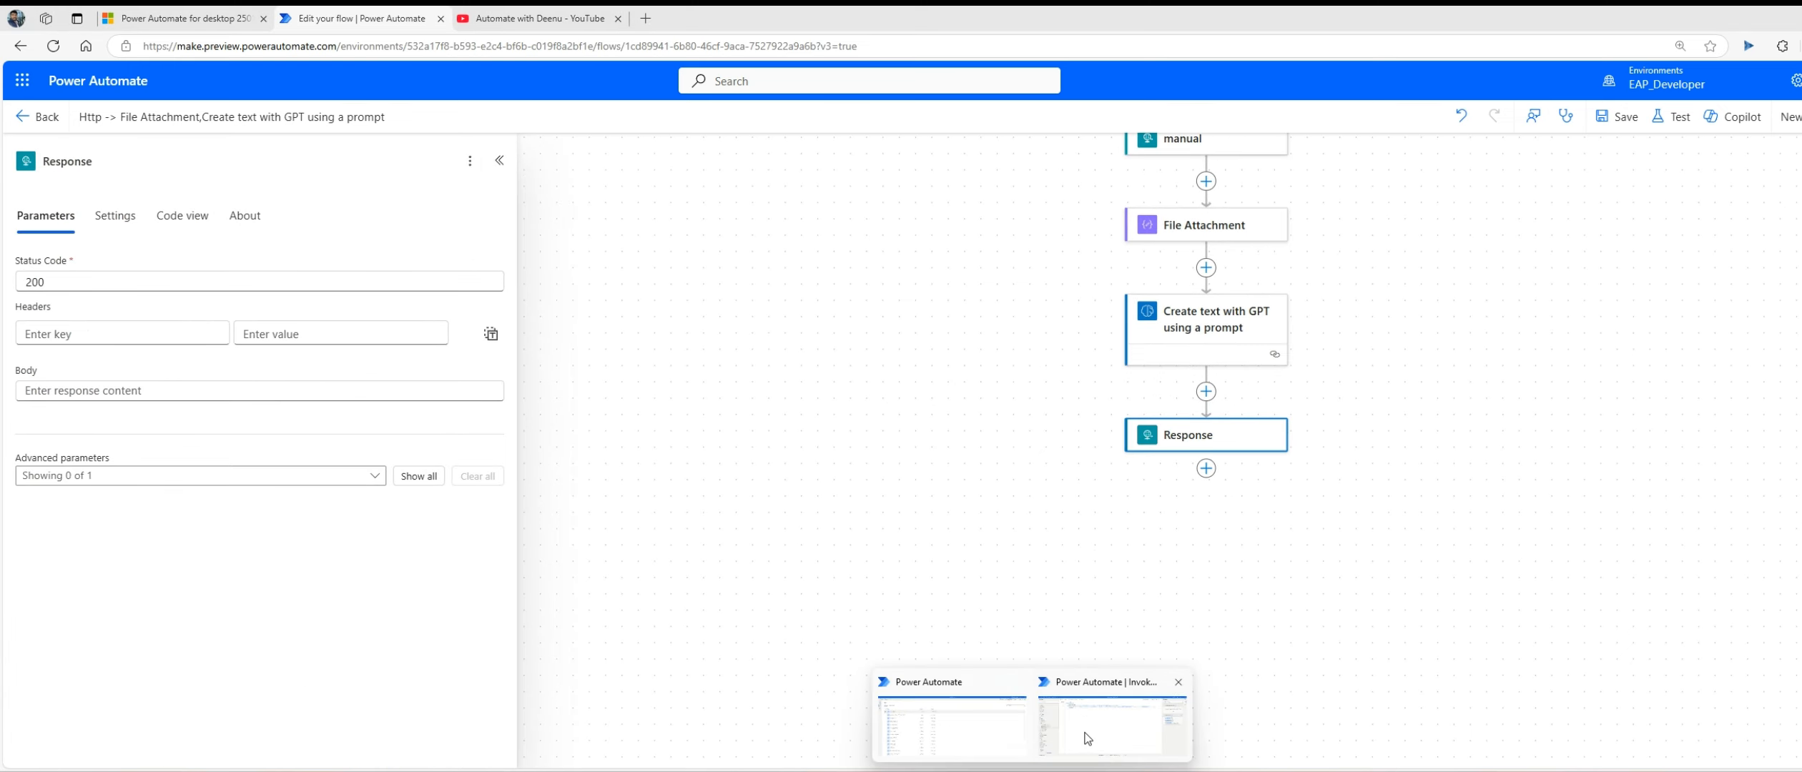
click(1105, 718)
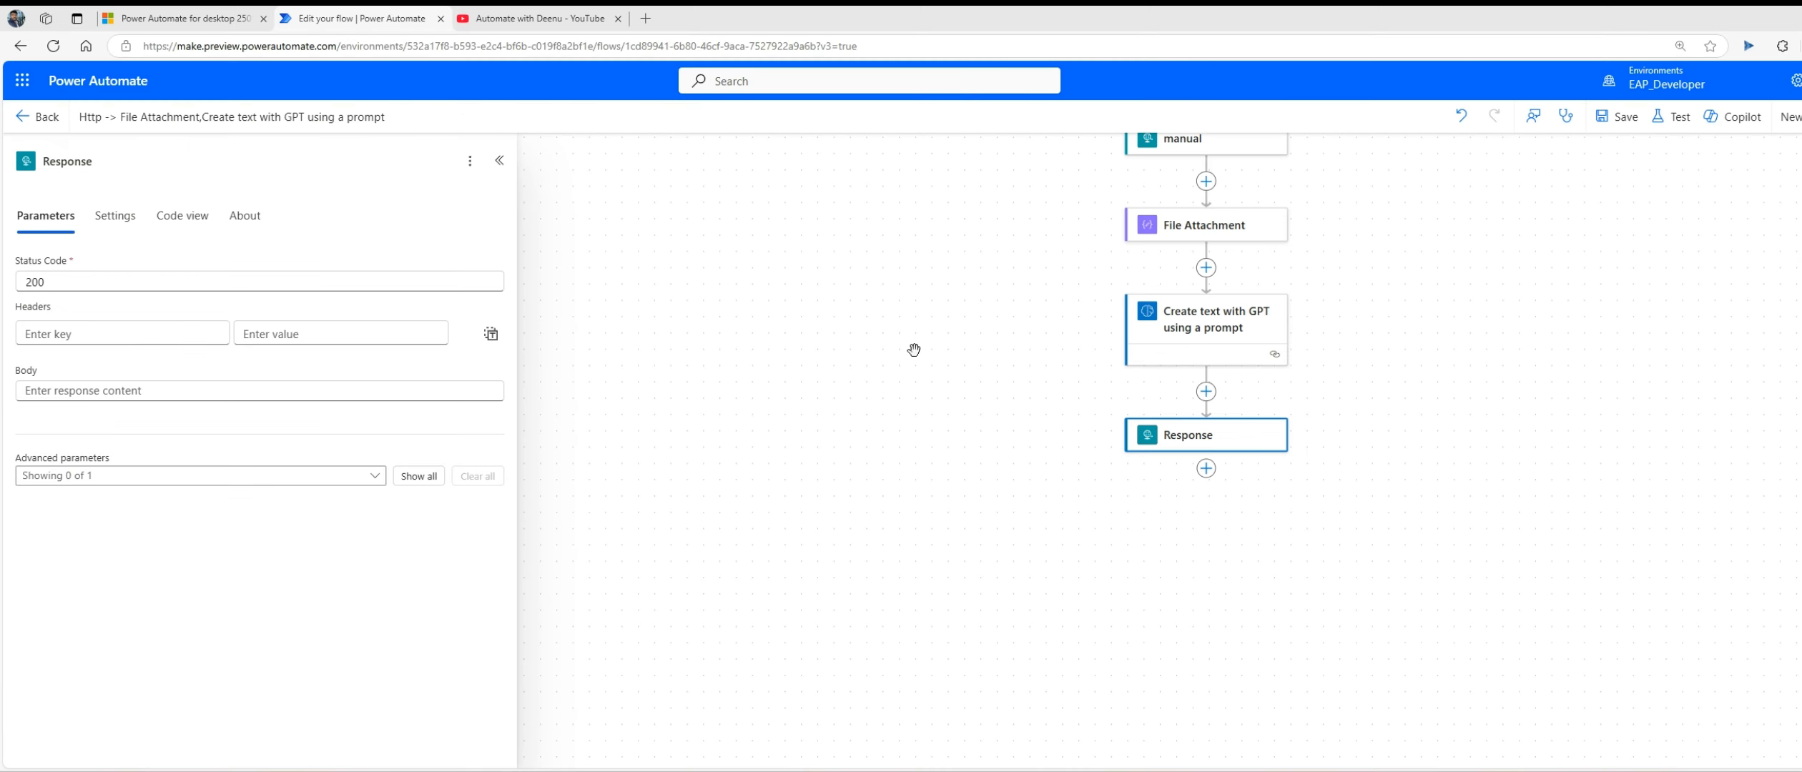
Step: Set the Response action's body to the Text output of the prompt action, save the cloud flow and dismiss the flow checker
click(326, 393)
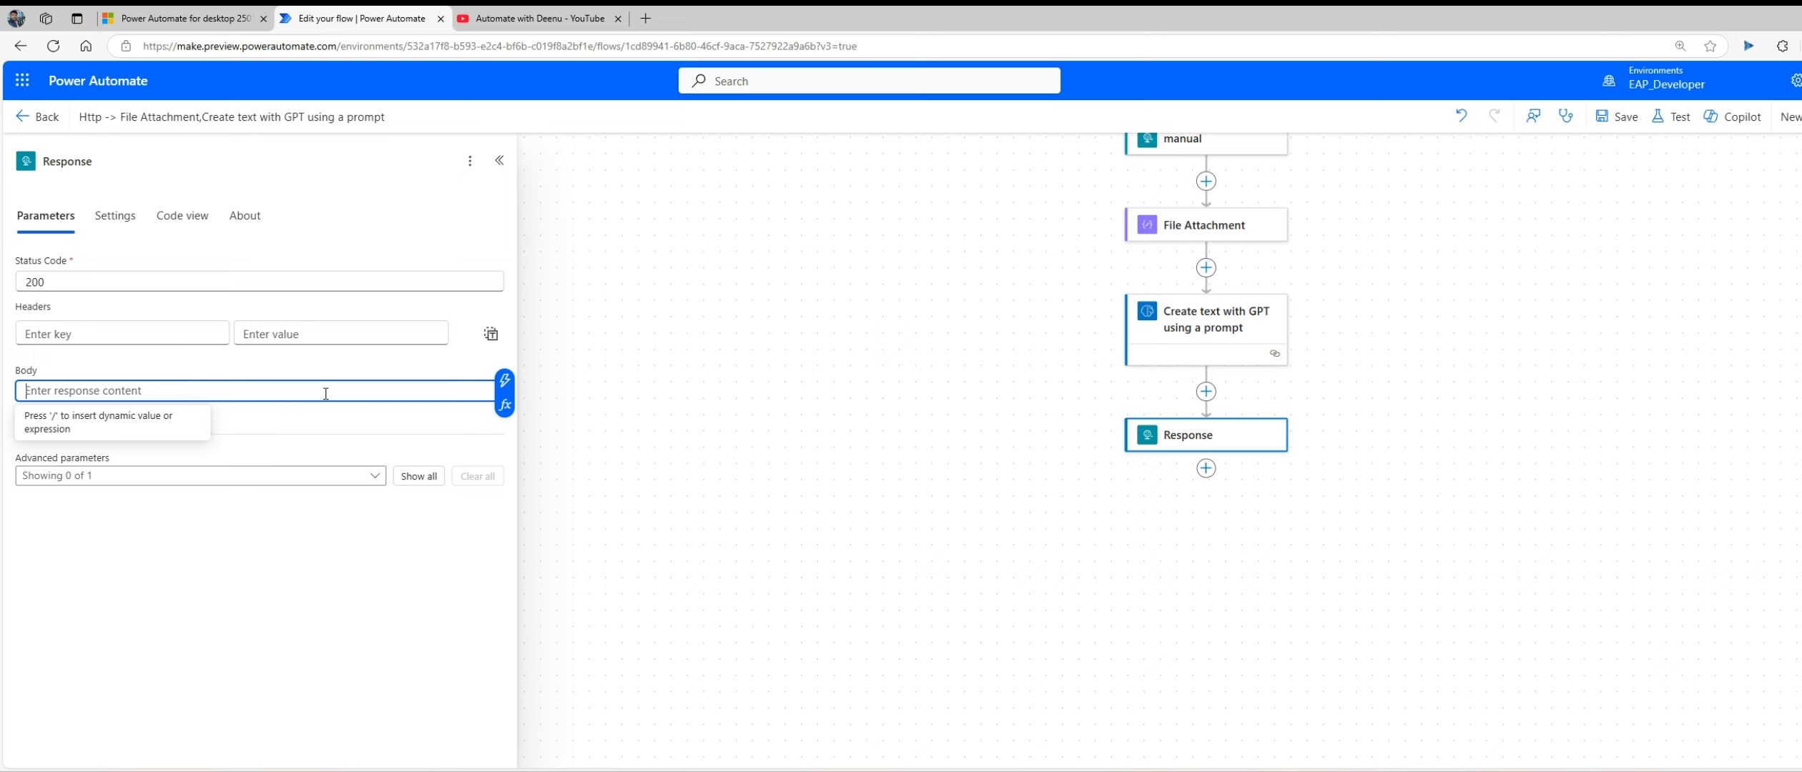
click(505, 390)
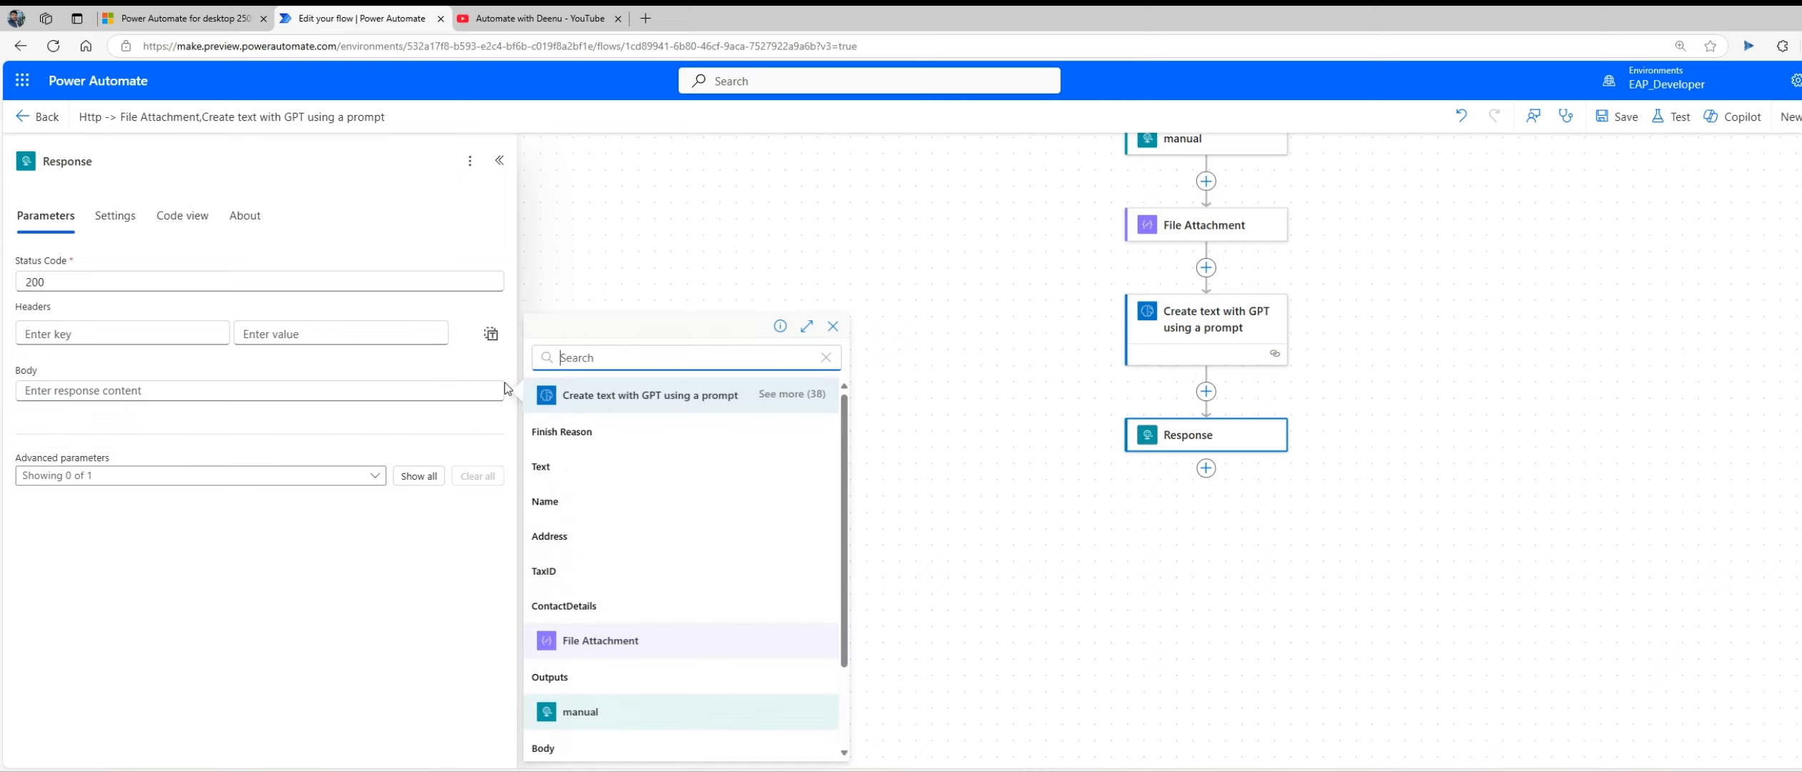
click(572, 474)
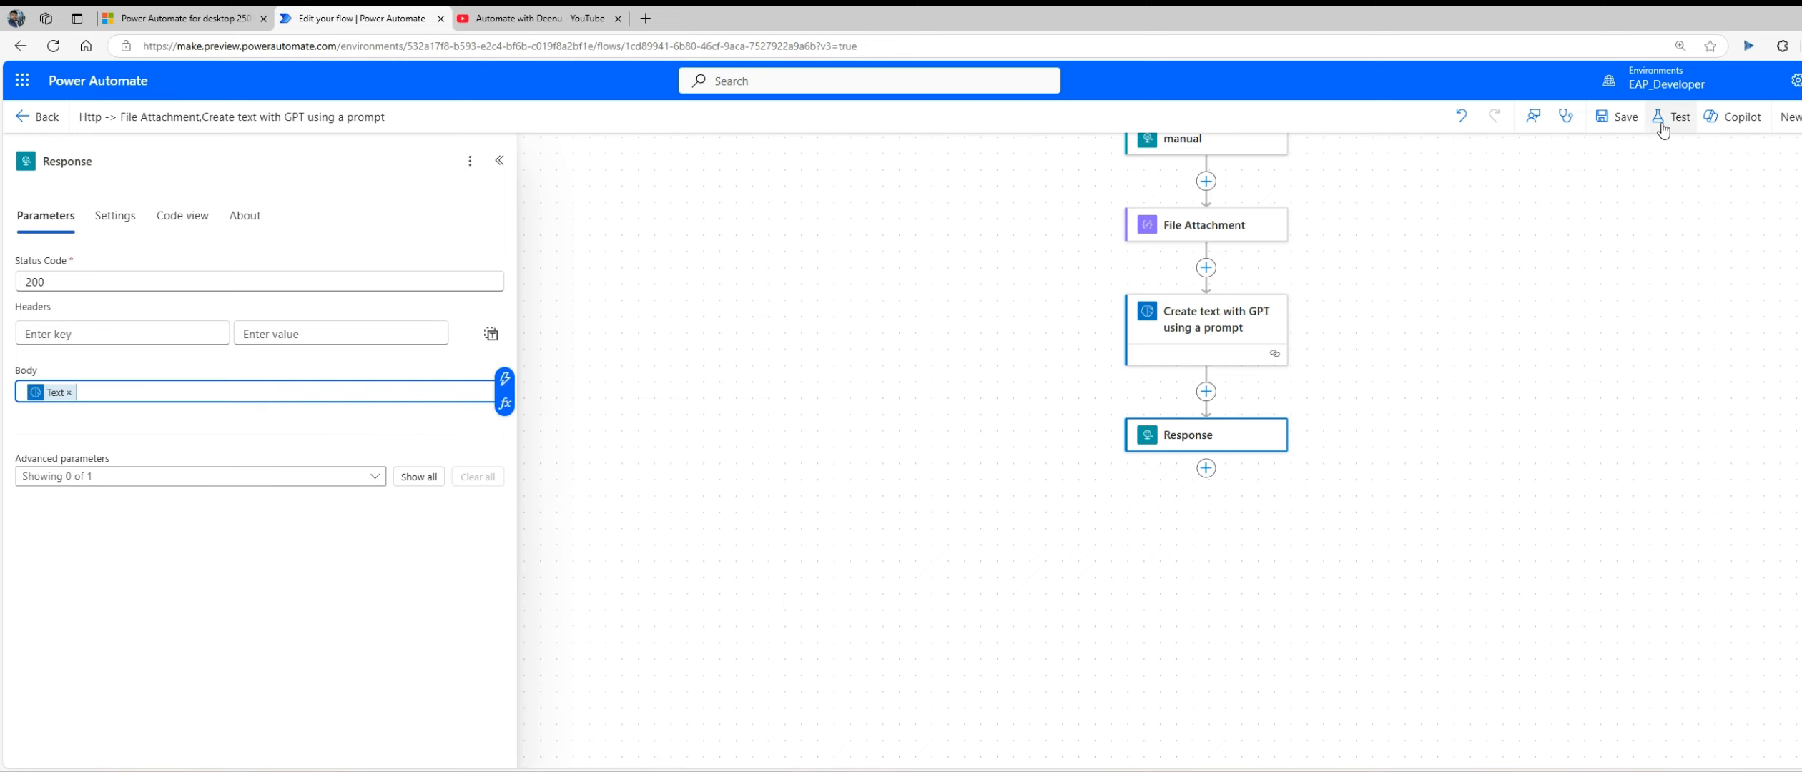
click(1620, 127)
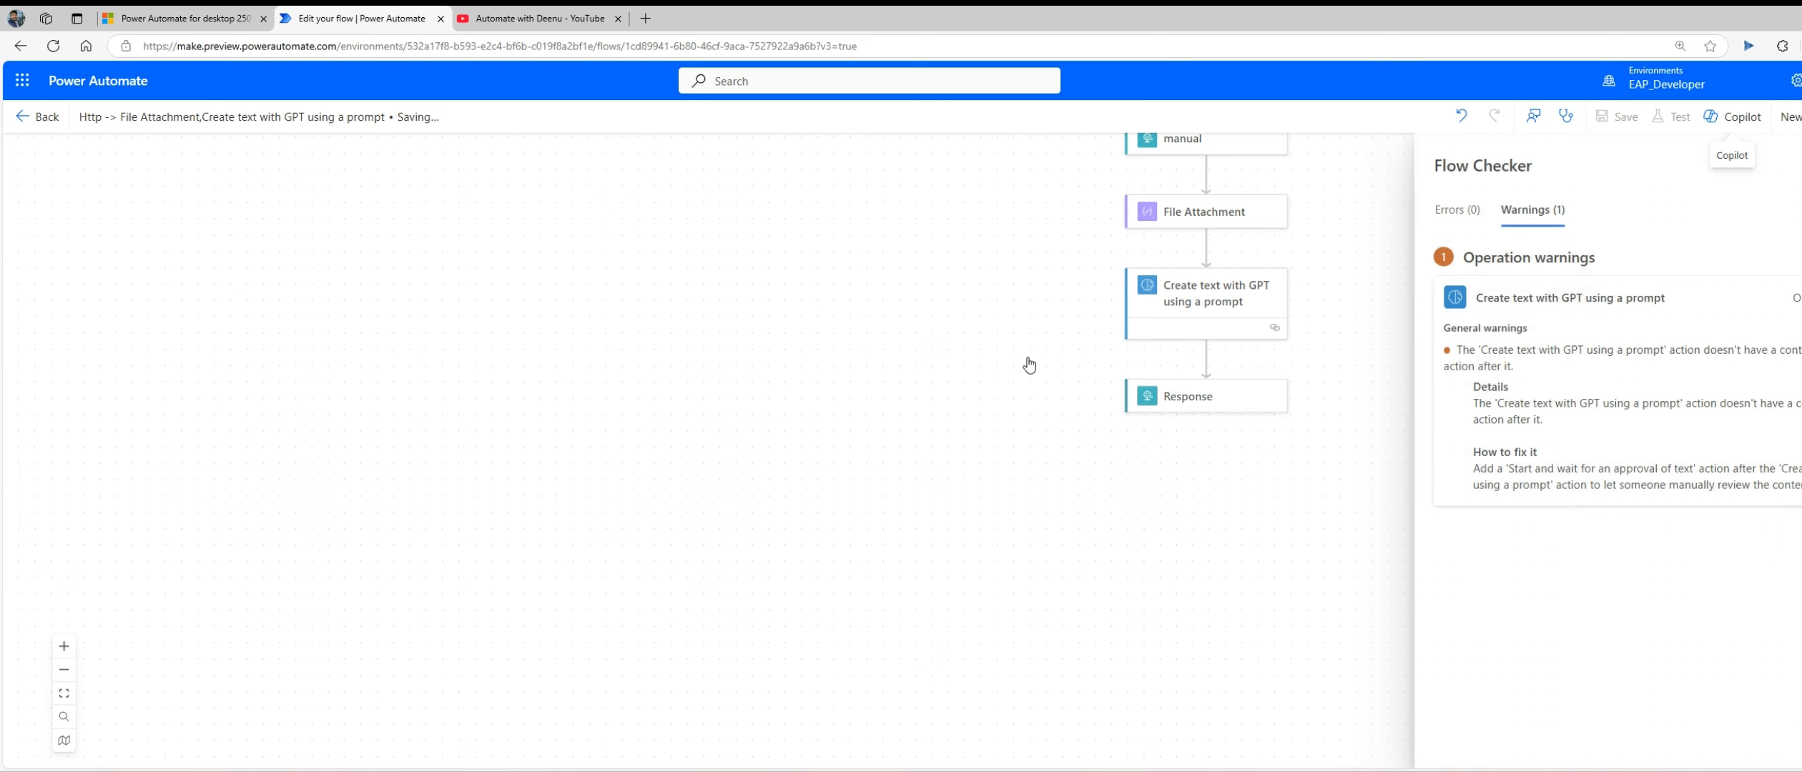
click(1798, 165)
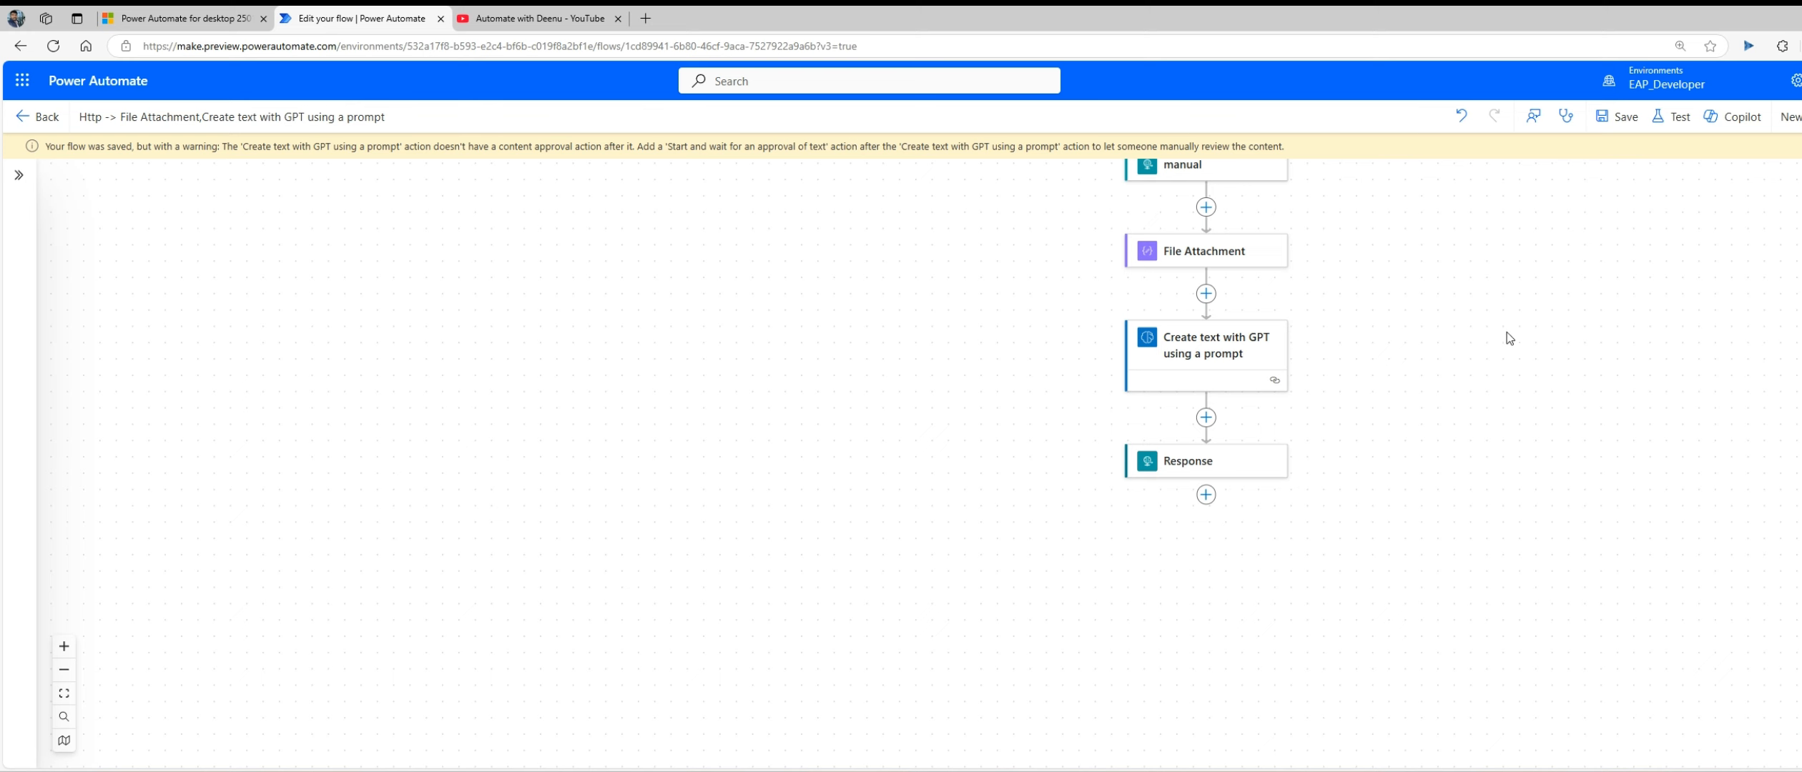
Step: Switch to the Invoke Web API desktop flow in Power Automate for desktop, check the WebServiceResponse variable's value and run the flow
key(alt+Tab)
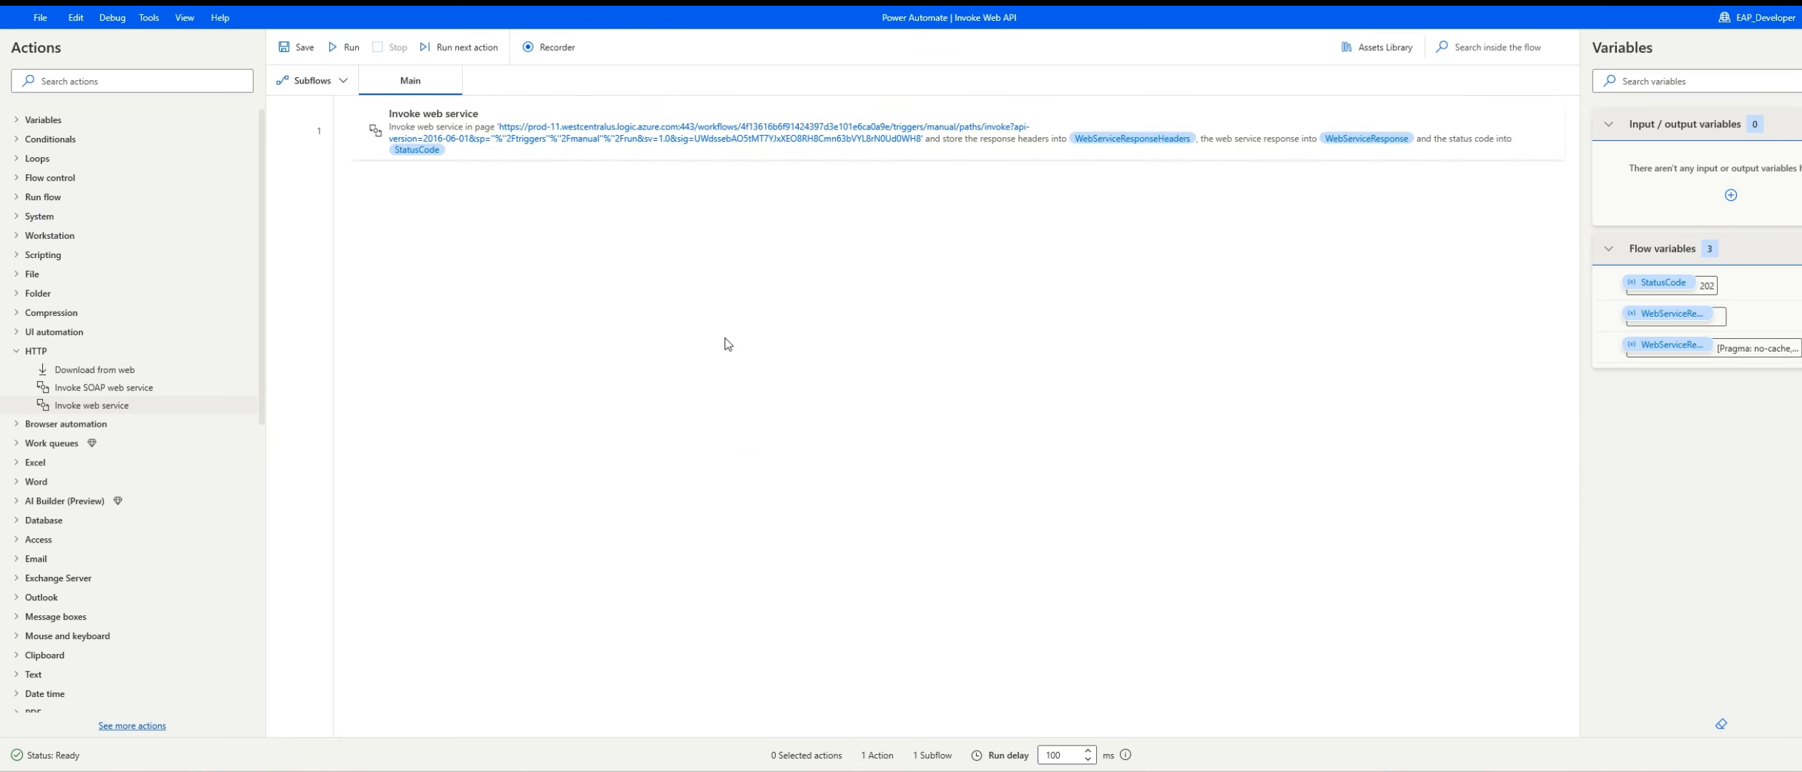
double_click(1661, 316)
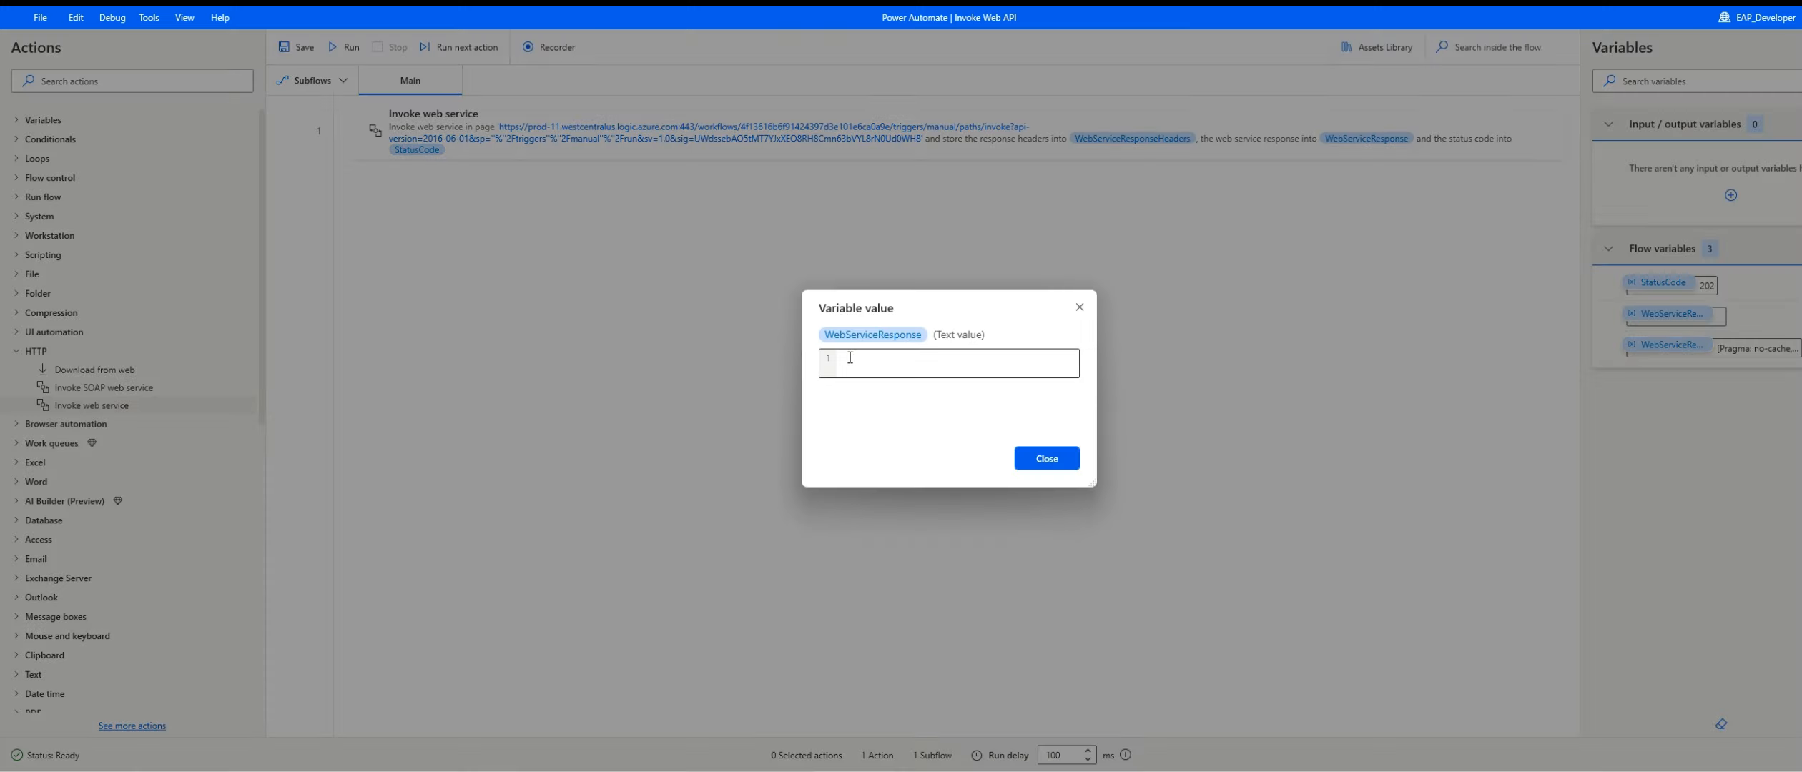
click(1078, 307)
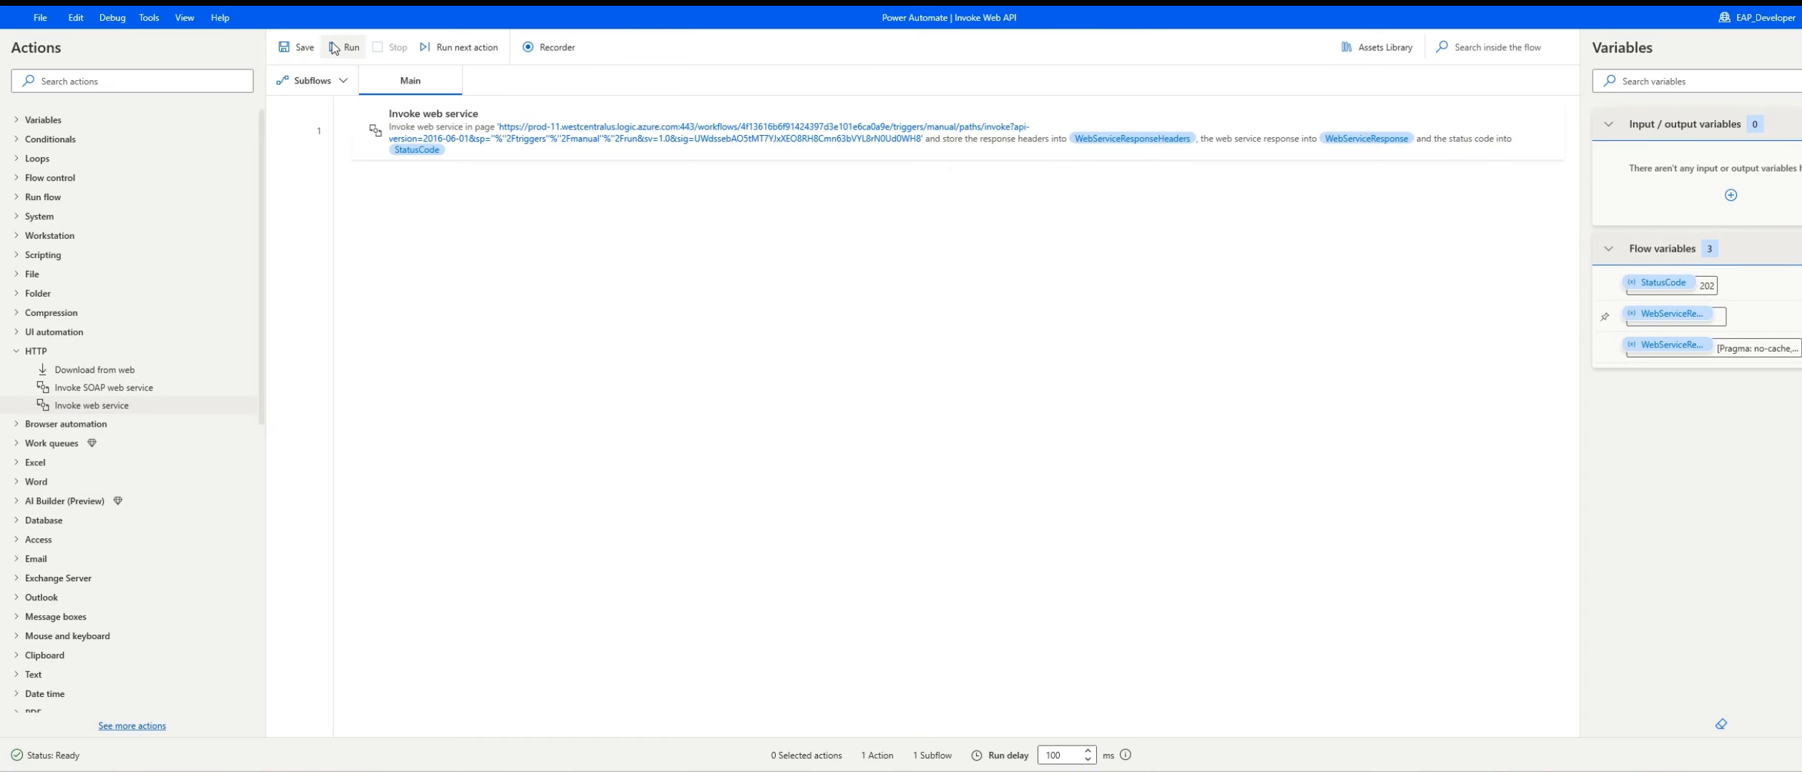
click(343, 48)
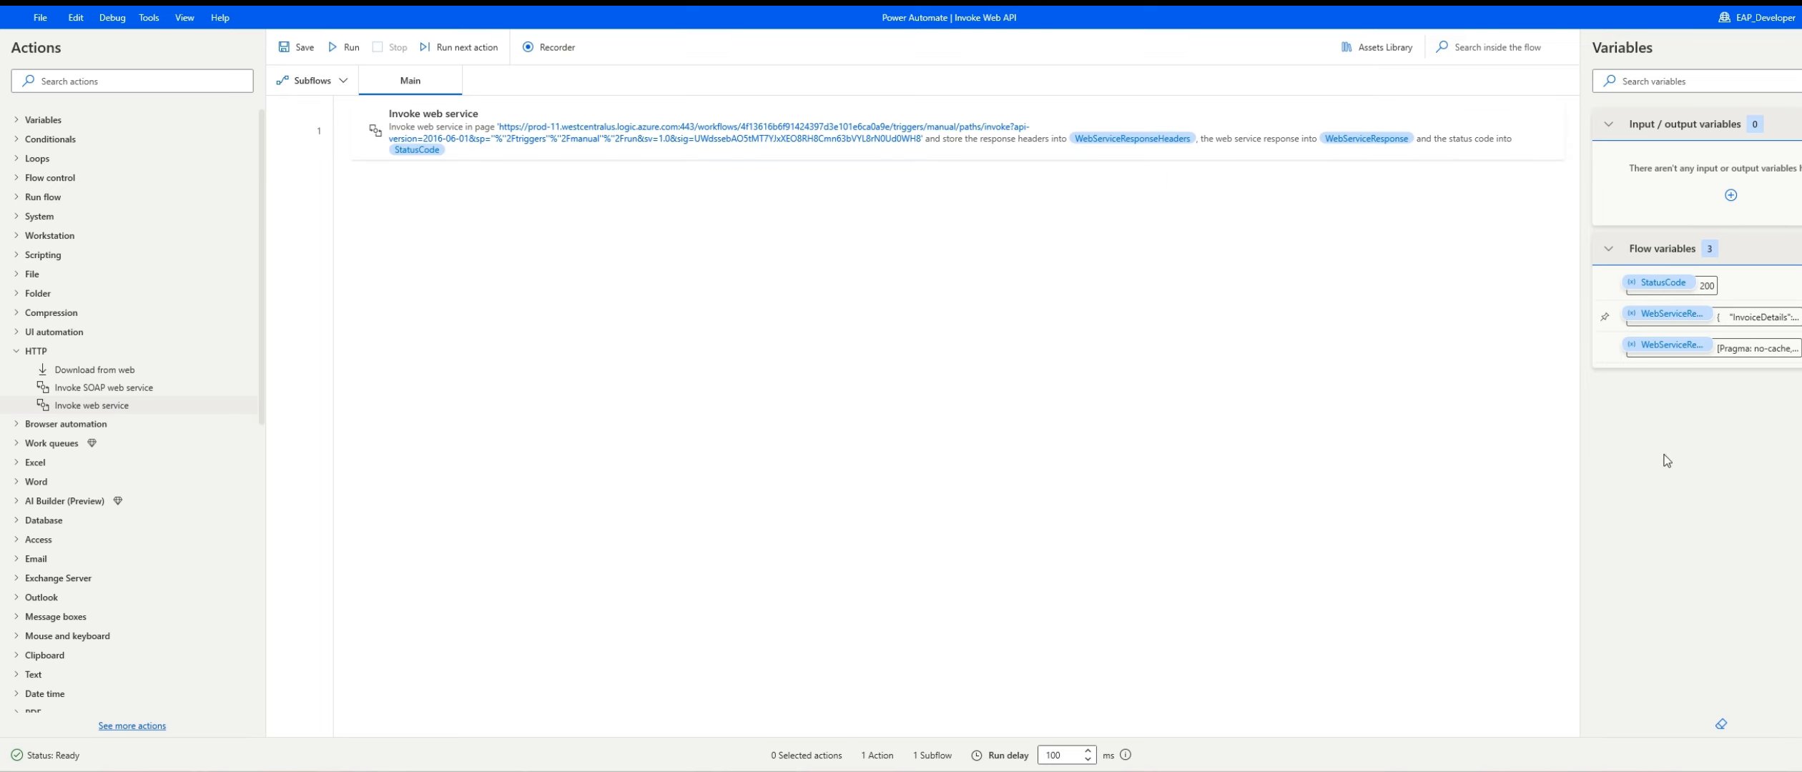
Step: Examine the WebServiceResponse variable's returned invoice data in an enlarged value viewer
double_click(1676, 315)
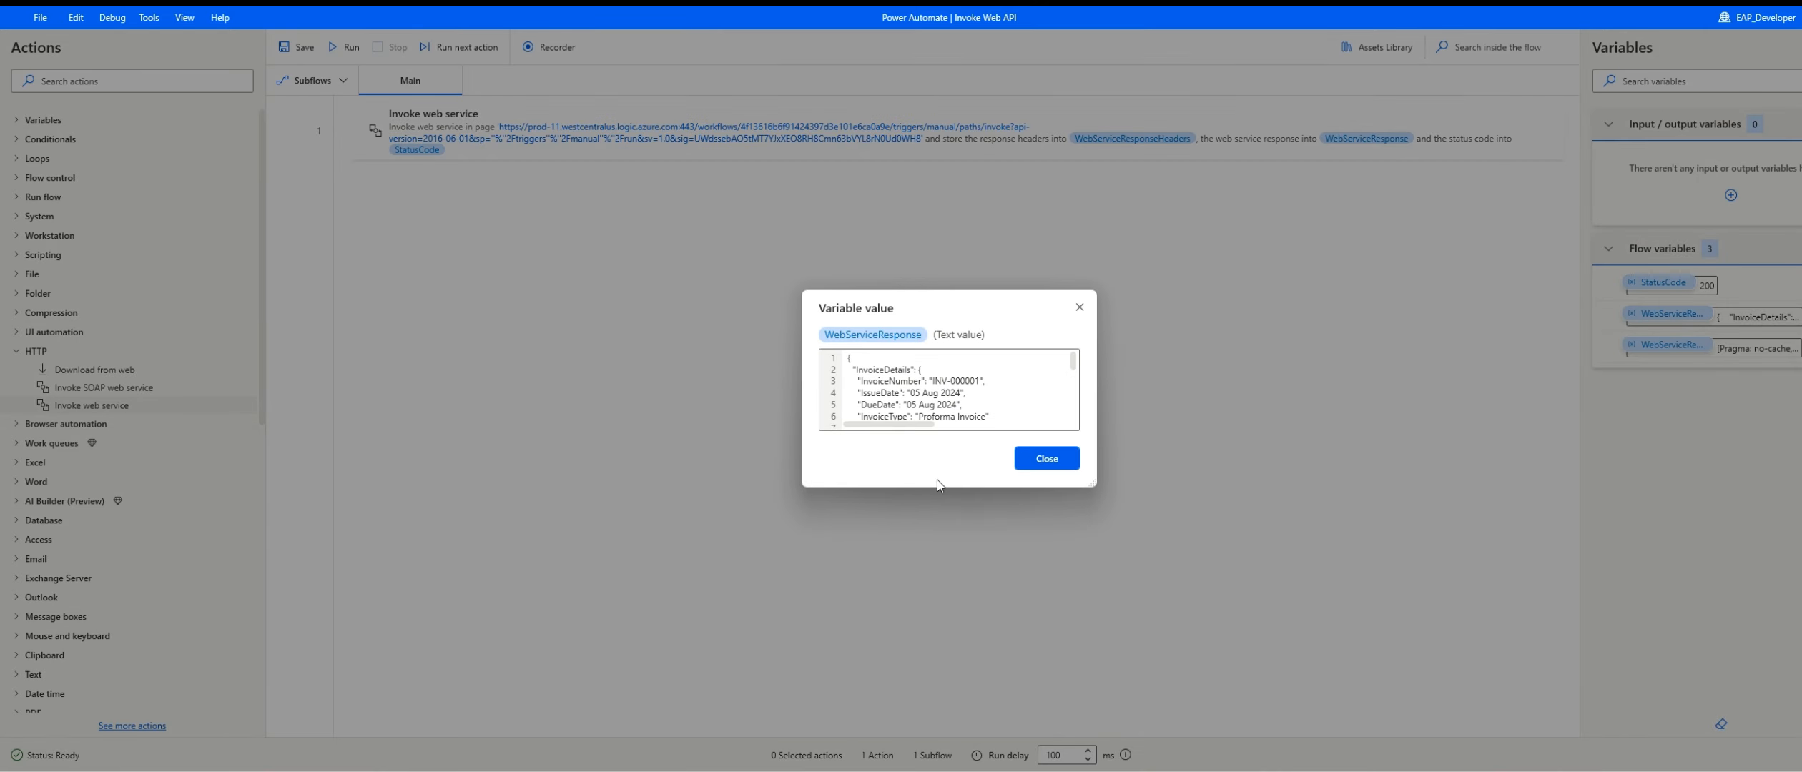
drag(1093, 485, 1259, 731)
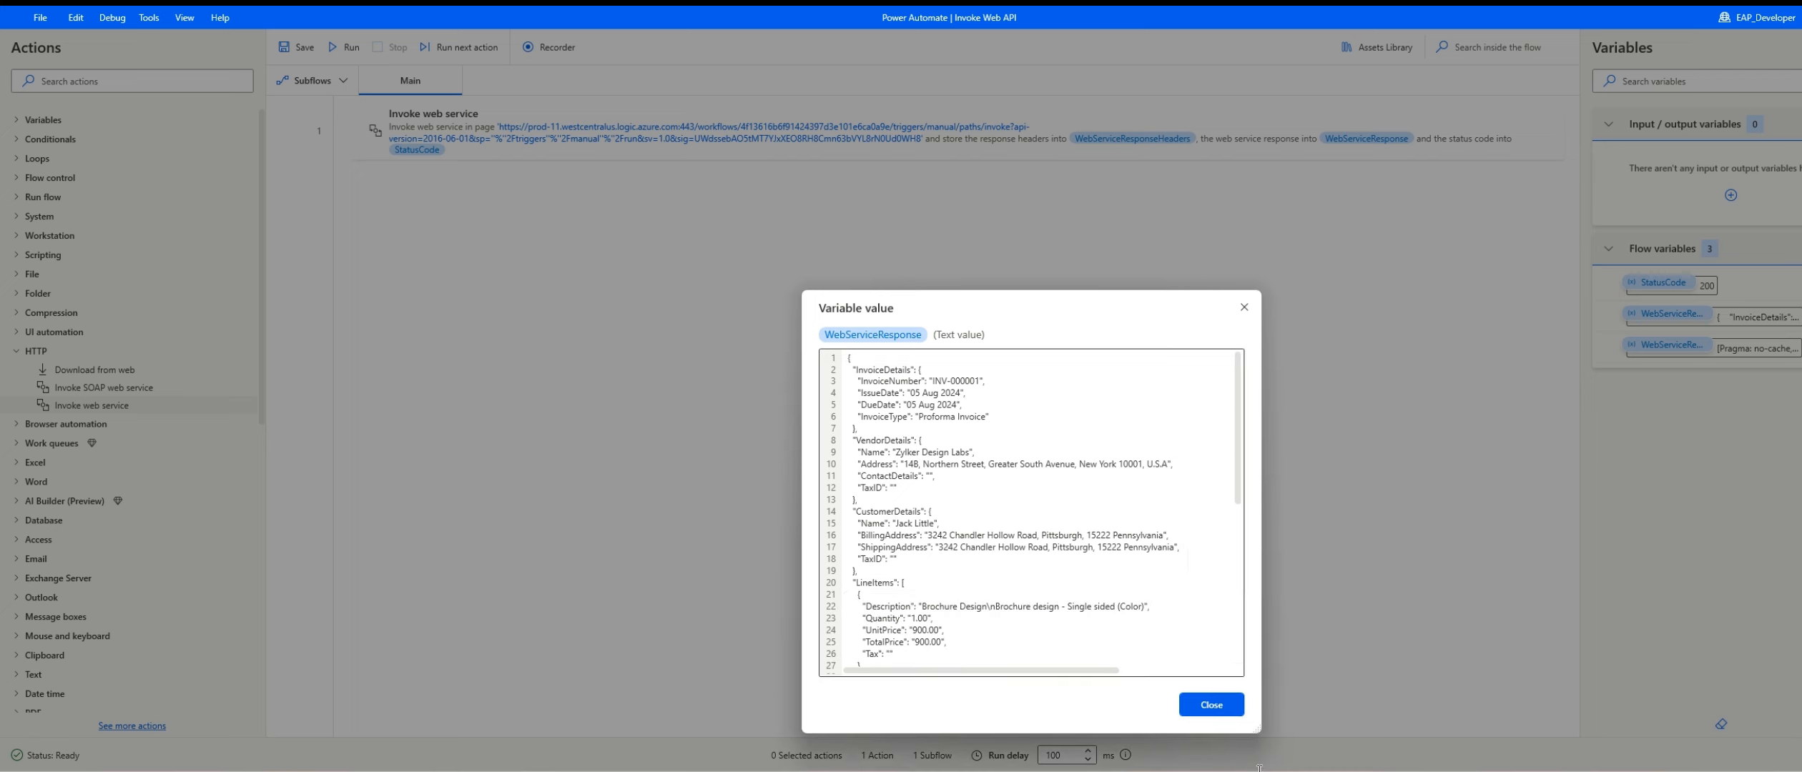
mouse_move(1238, 466)
mouse_down()
mouse_move(1258, 661)
mouse_move(1236, 447)
mouse_up()
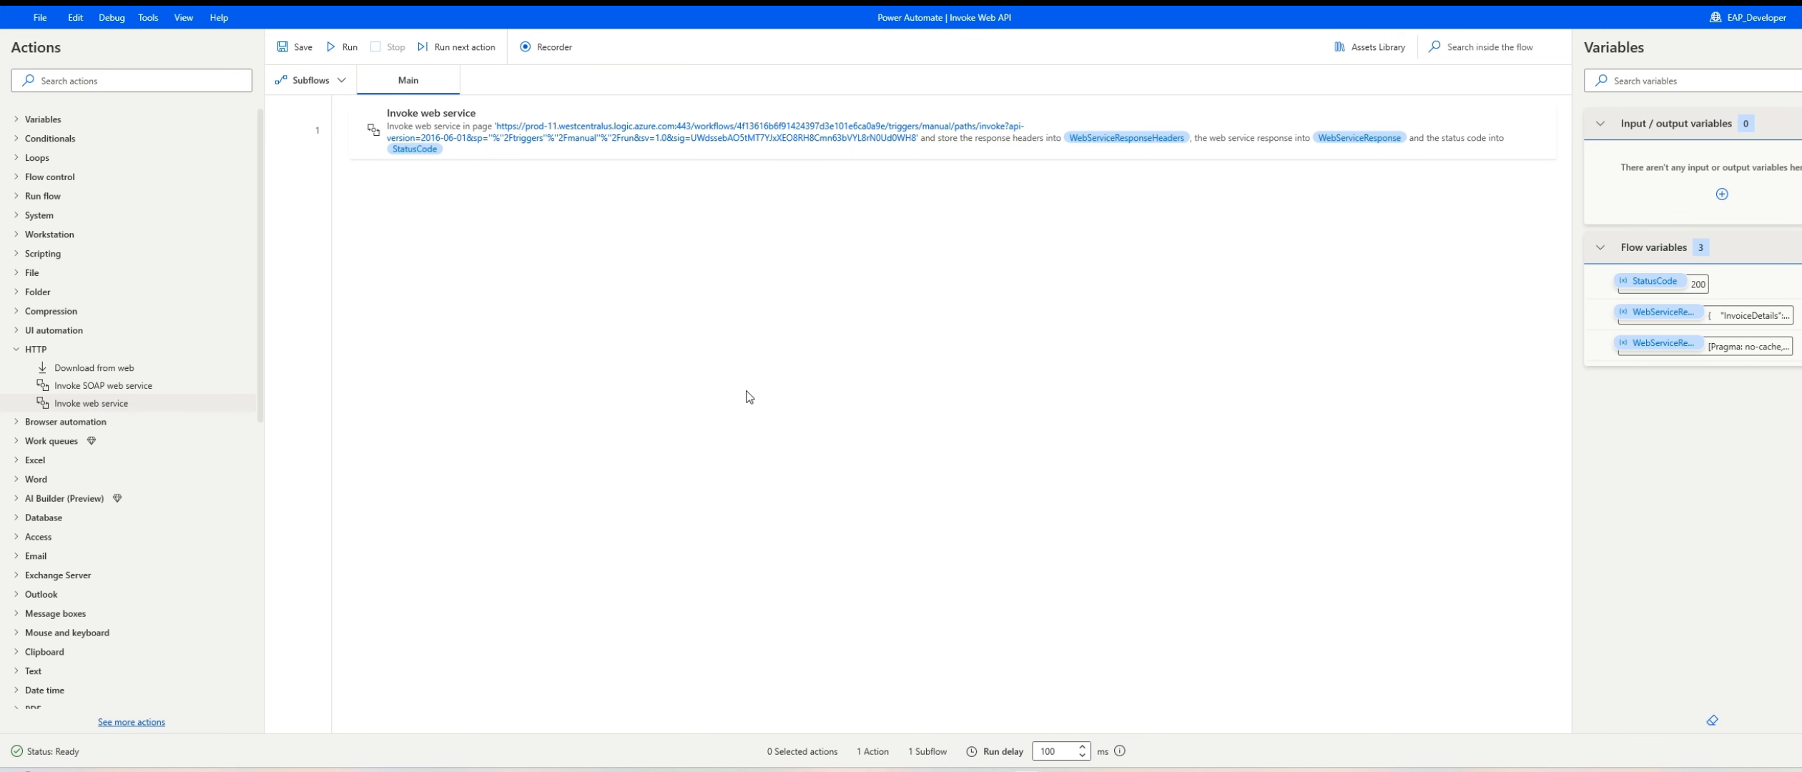